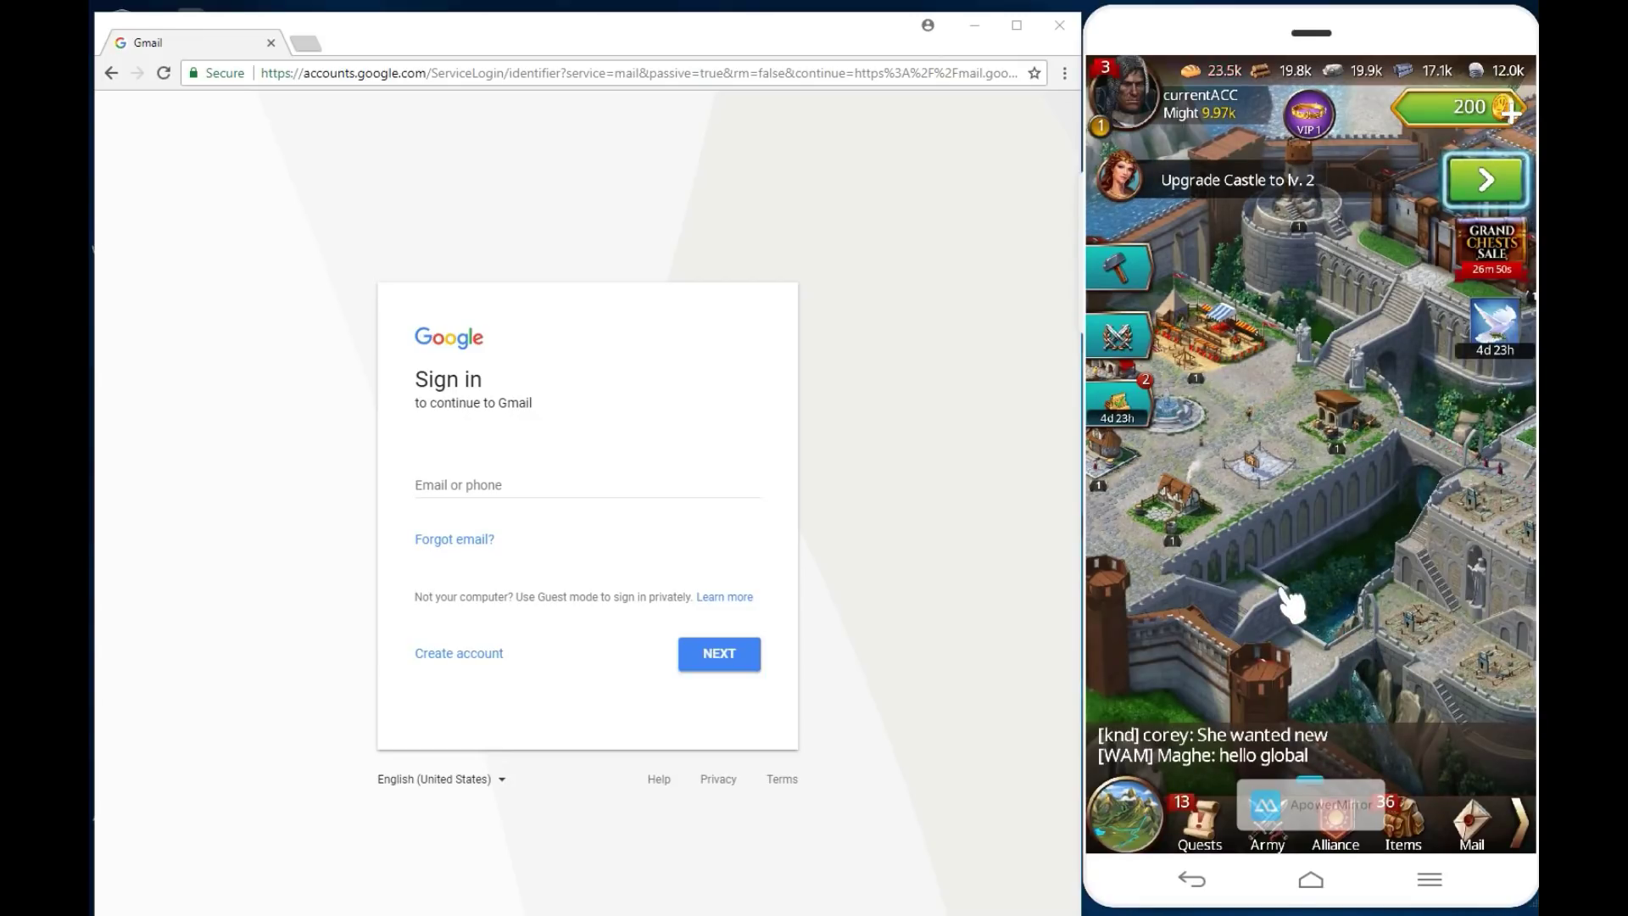
Step: Pan the castle map across the gate, walls, river and fields, ending centred on the courtyard
{"action": "left_click_drag", "start_coordinate": [1280, 592], "coordinate": [1399, 618]}
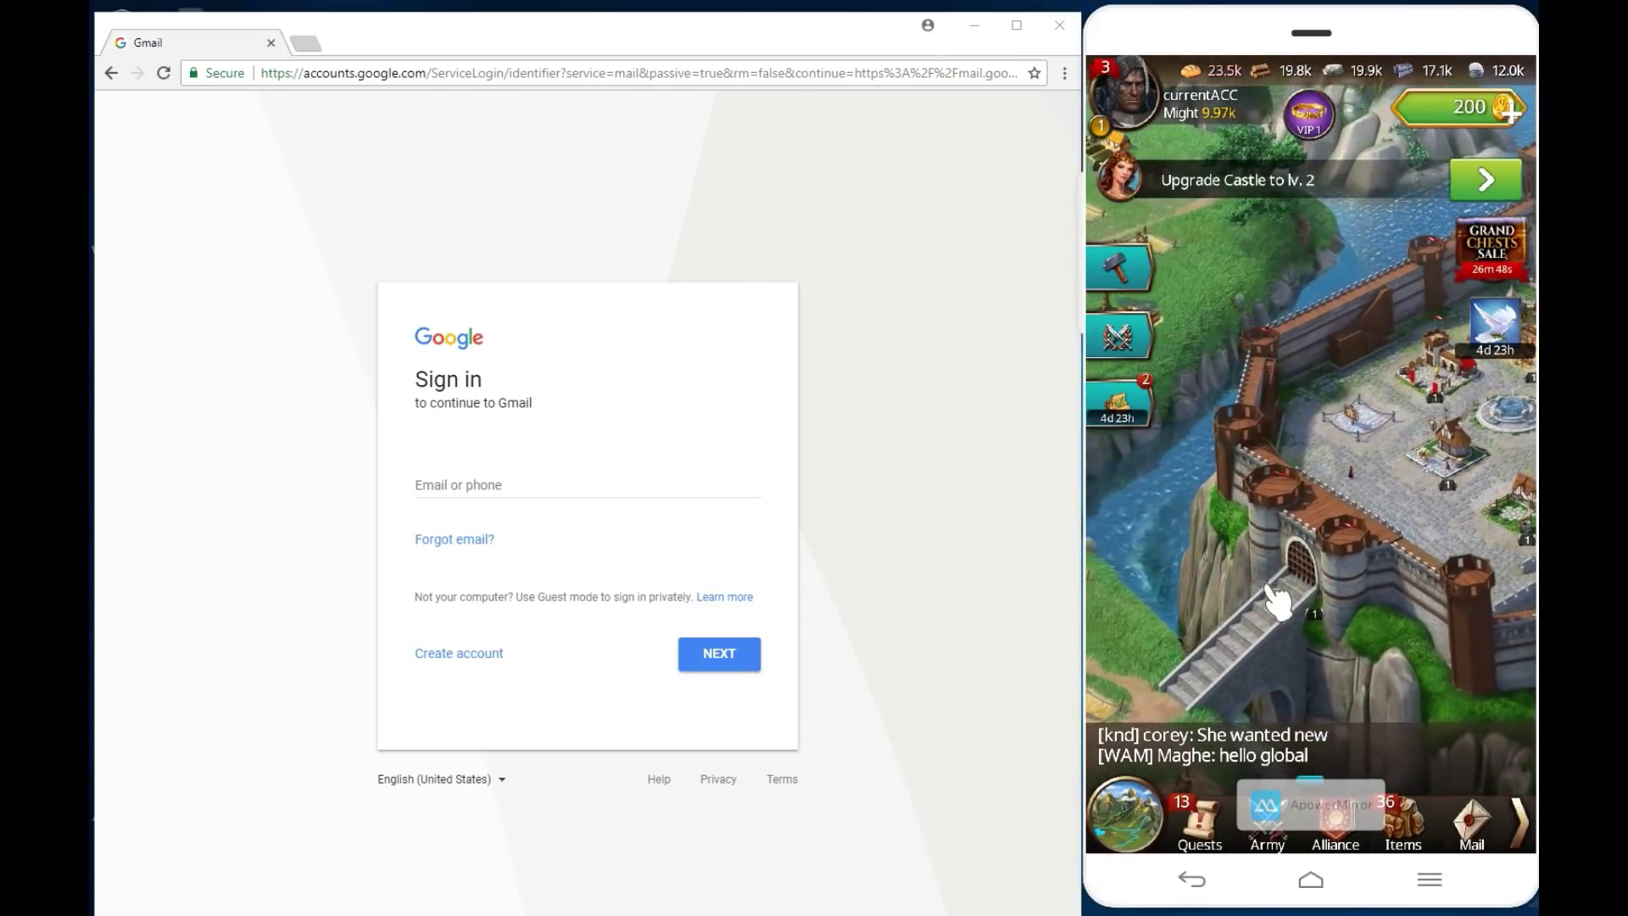
{"action": "left_click_drag", "start_coordinate": [1155, 582], "coordinate": [1357, 555]}
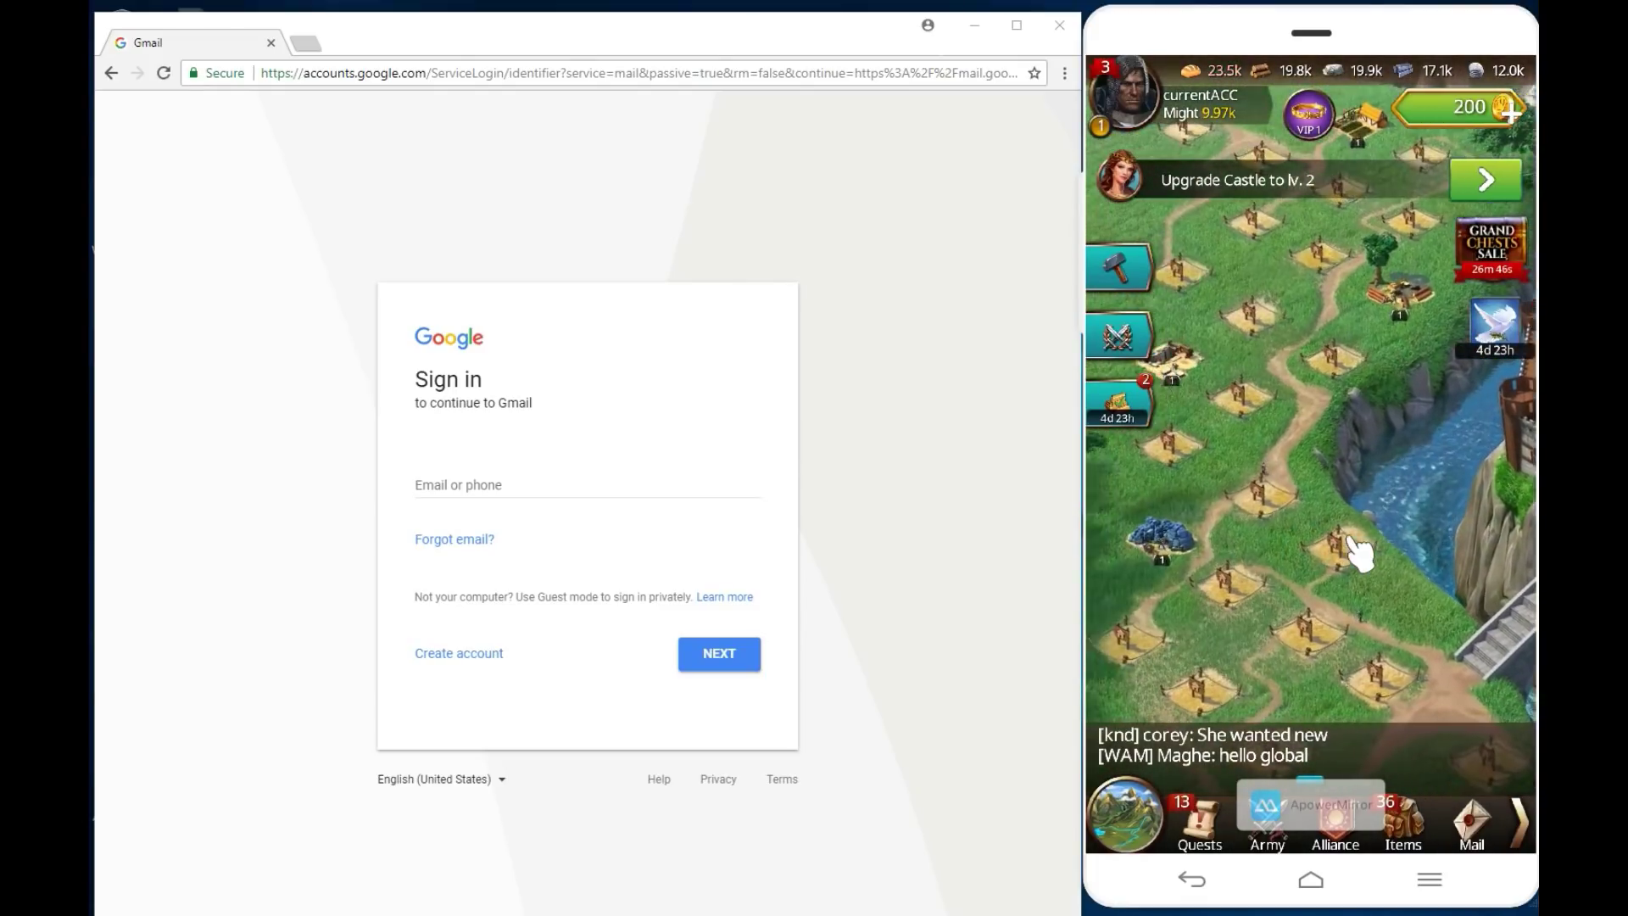
{"action": "left_click_drag", "start_coordinate": [1315, 505], "coordinate": [1247, 610]}
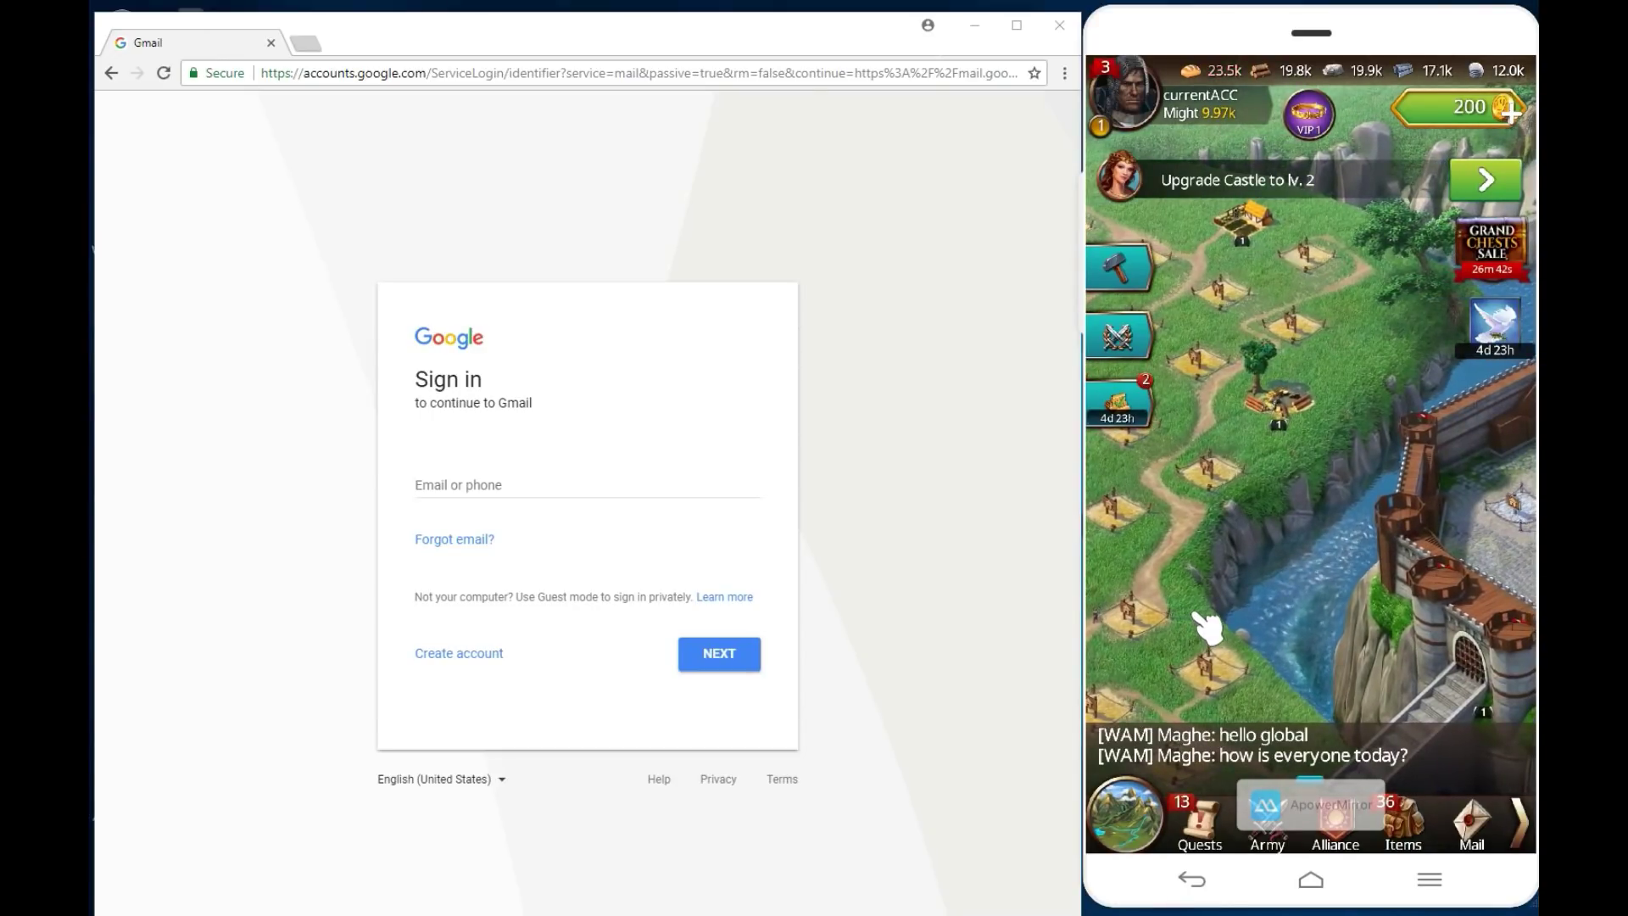
{"action": "left_click_drag", "start_coordinate": [1207, 630], "coordinate": [1208, 622]}
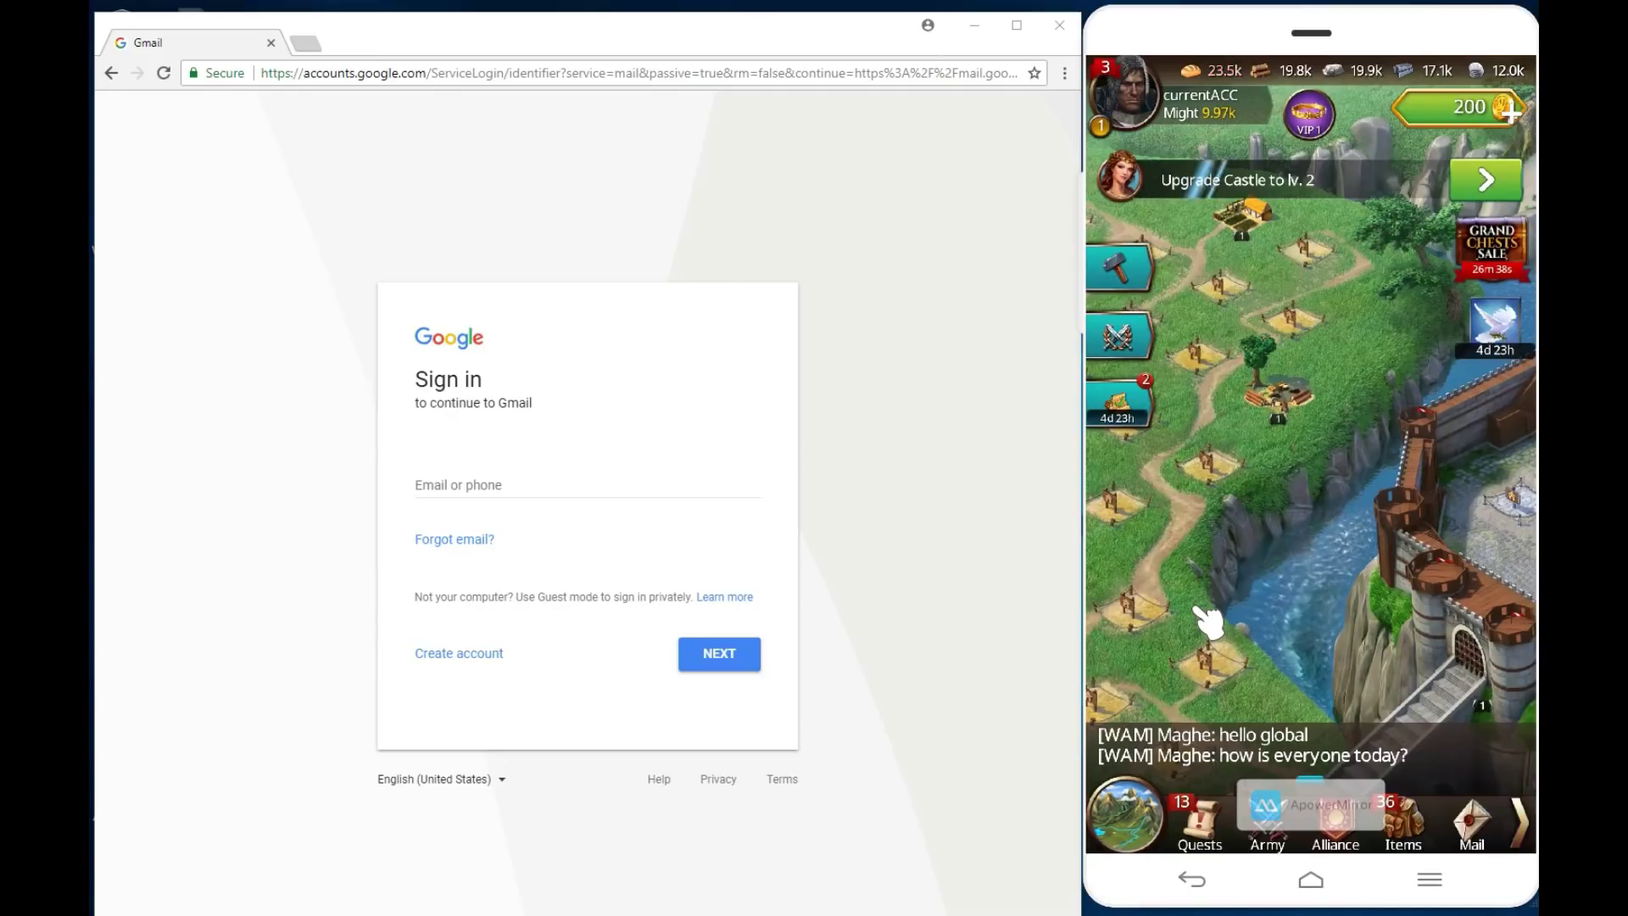
{"action": "left_click_drag", "start_coordinate": [1208, 623], "coordinate": [1310, 590]}
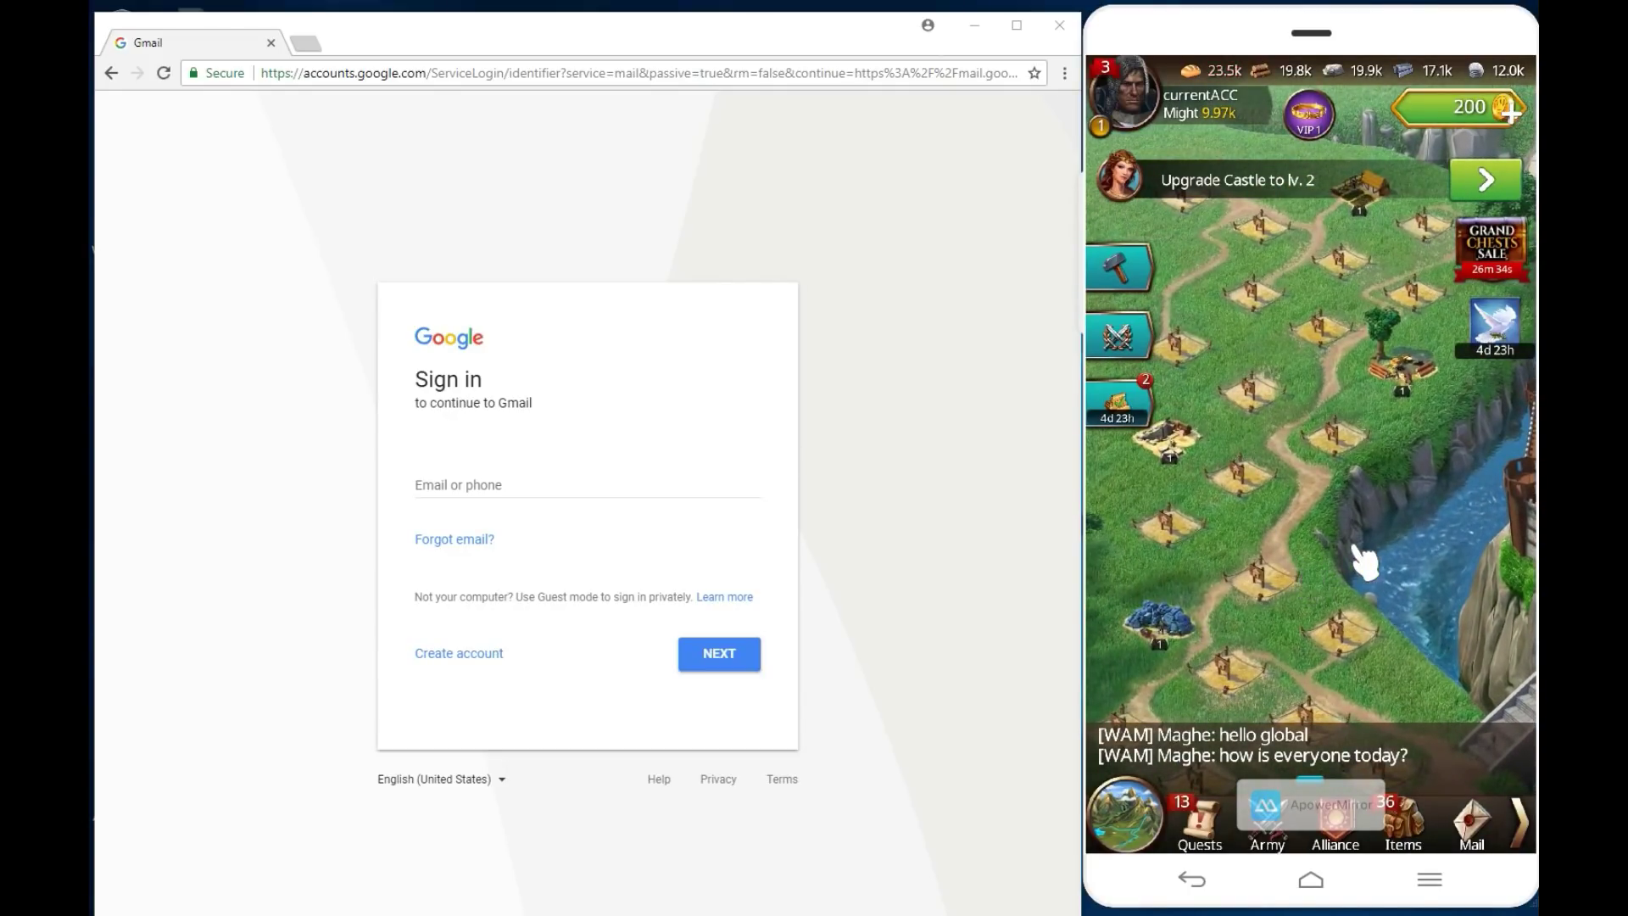
{"action": "left_click_drag", "start_coordinate": [1368, 628], "coordinate": [1282, 529]}
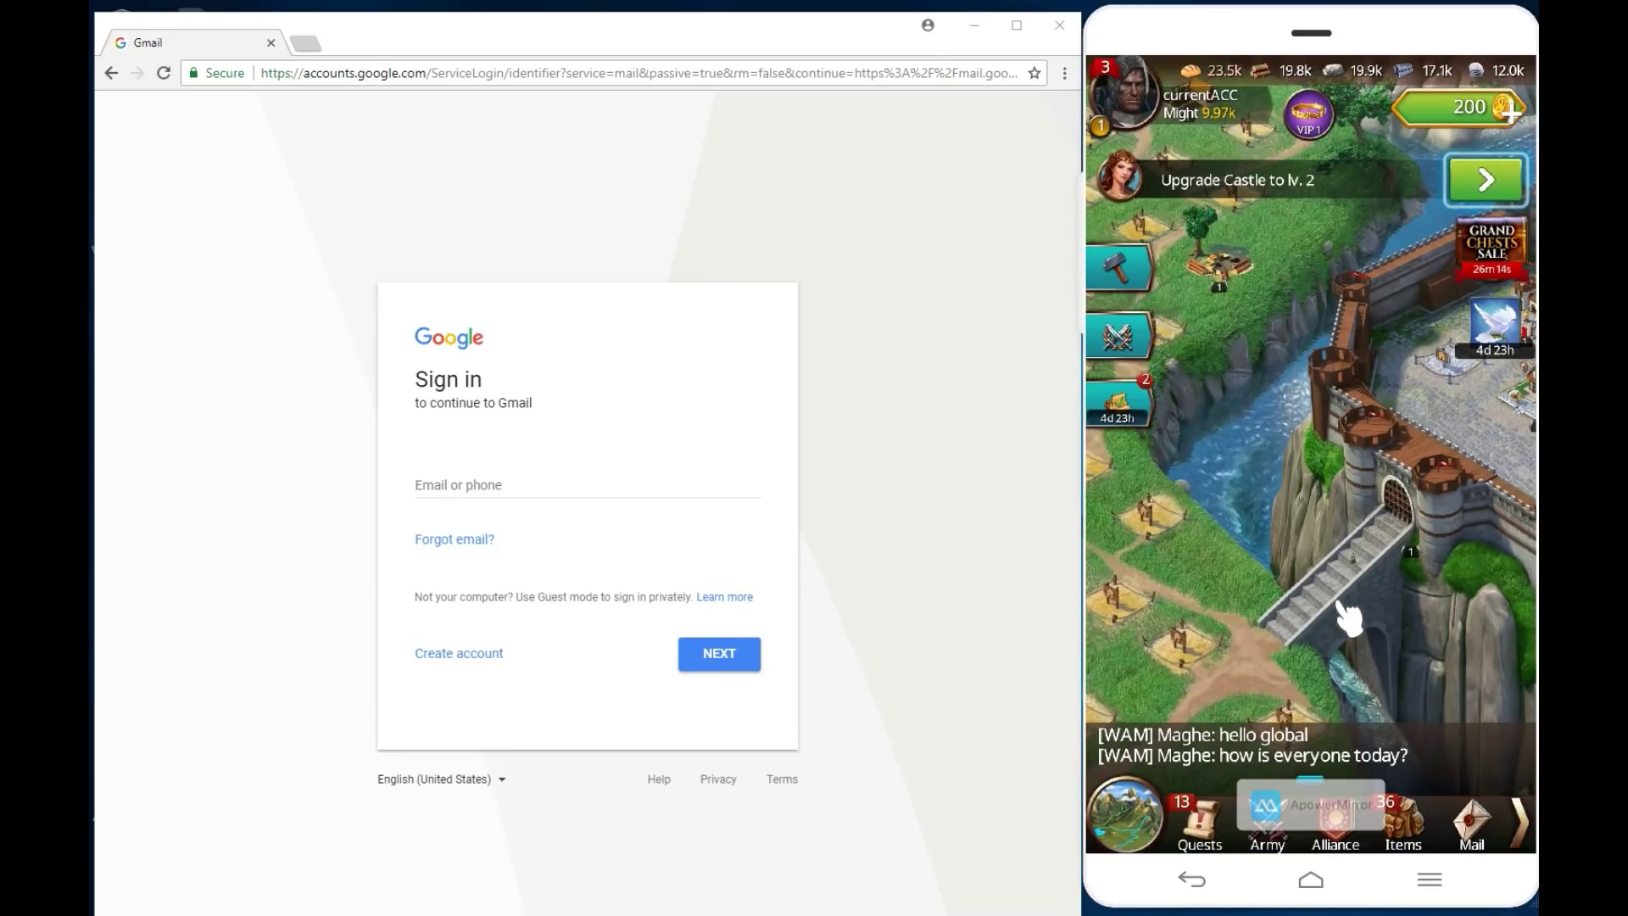
{"action": "left_click_drag", "start_coordinate": [1366, 618], "coordinate": [1279, 607]}
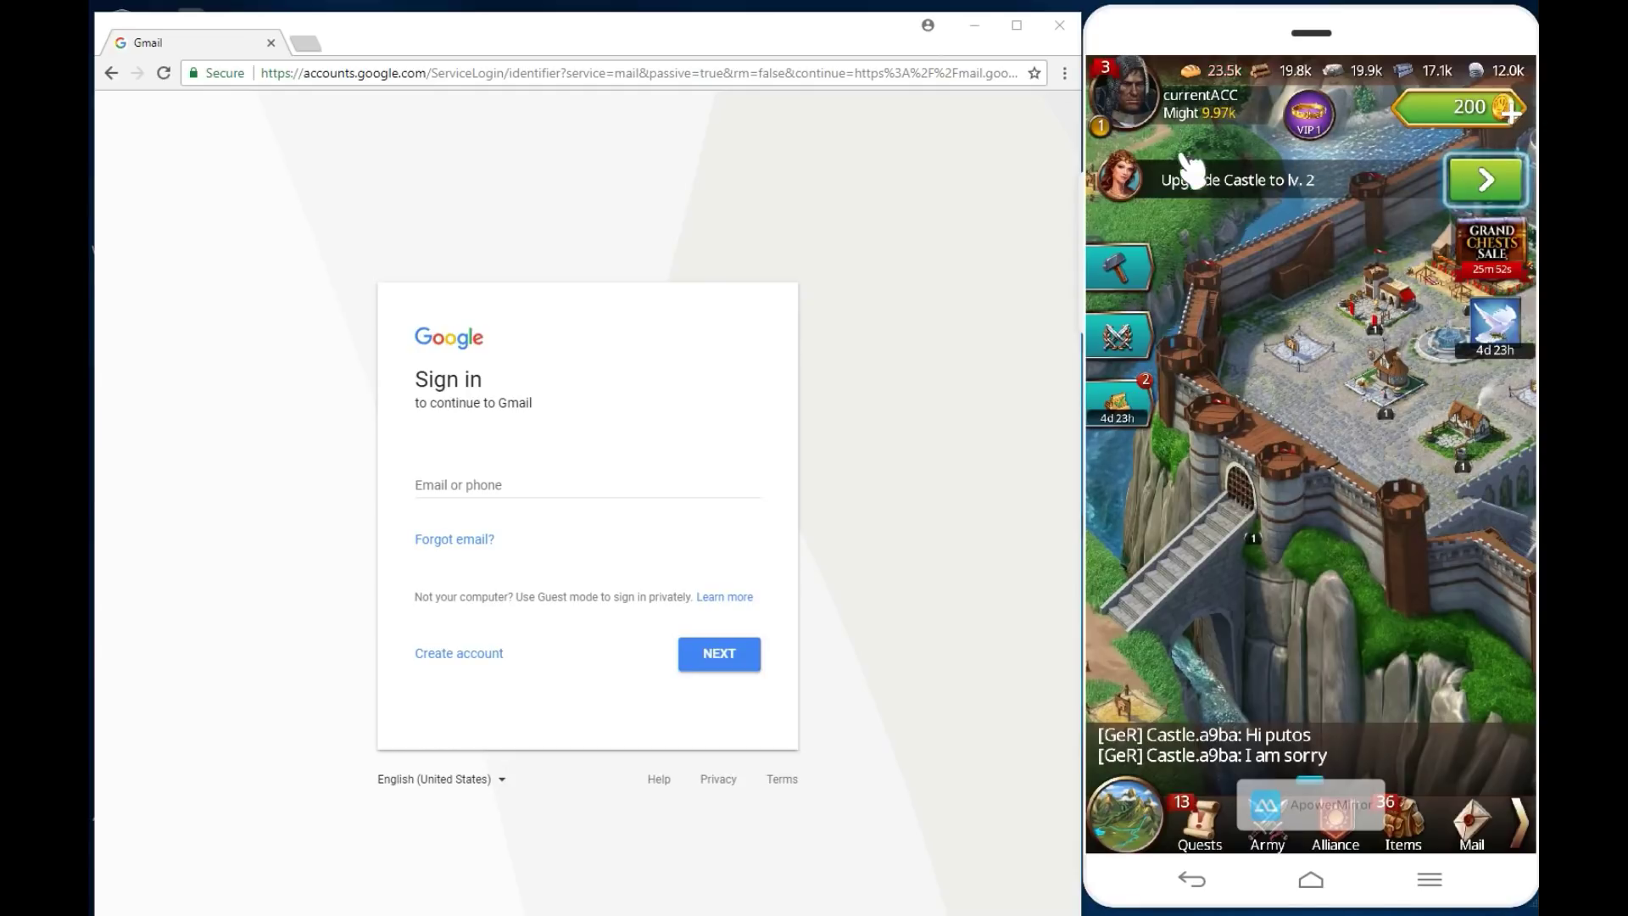
{"action": "left_click_drag", "start_coordinate": [1347, 488], "coordinate": [1213, 537]}
{"action": "left_click_drag", "start_coordinate": [1334, 556], "coordinate": [1323, 381]}
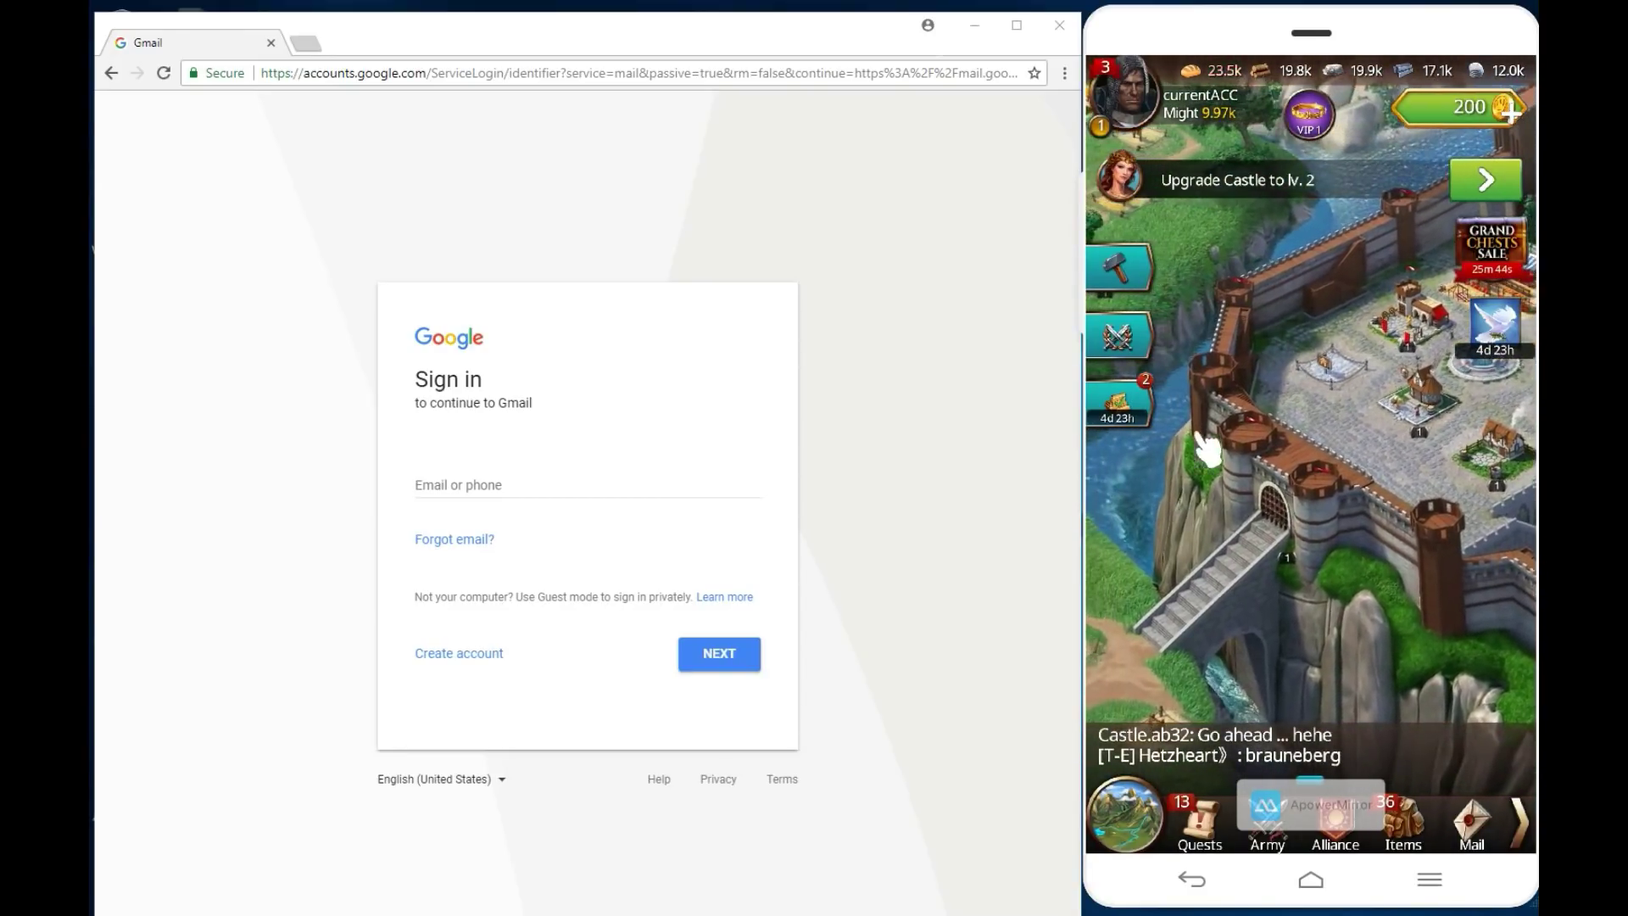
{"action": "left_click_drag", "start_coordinate": [1199, 465], "coordinate": [1334, 512]}
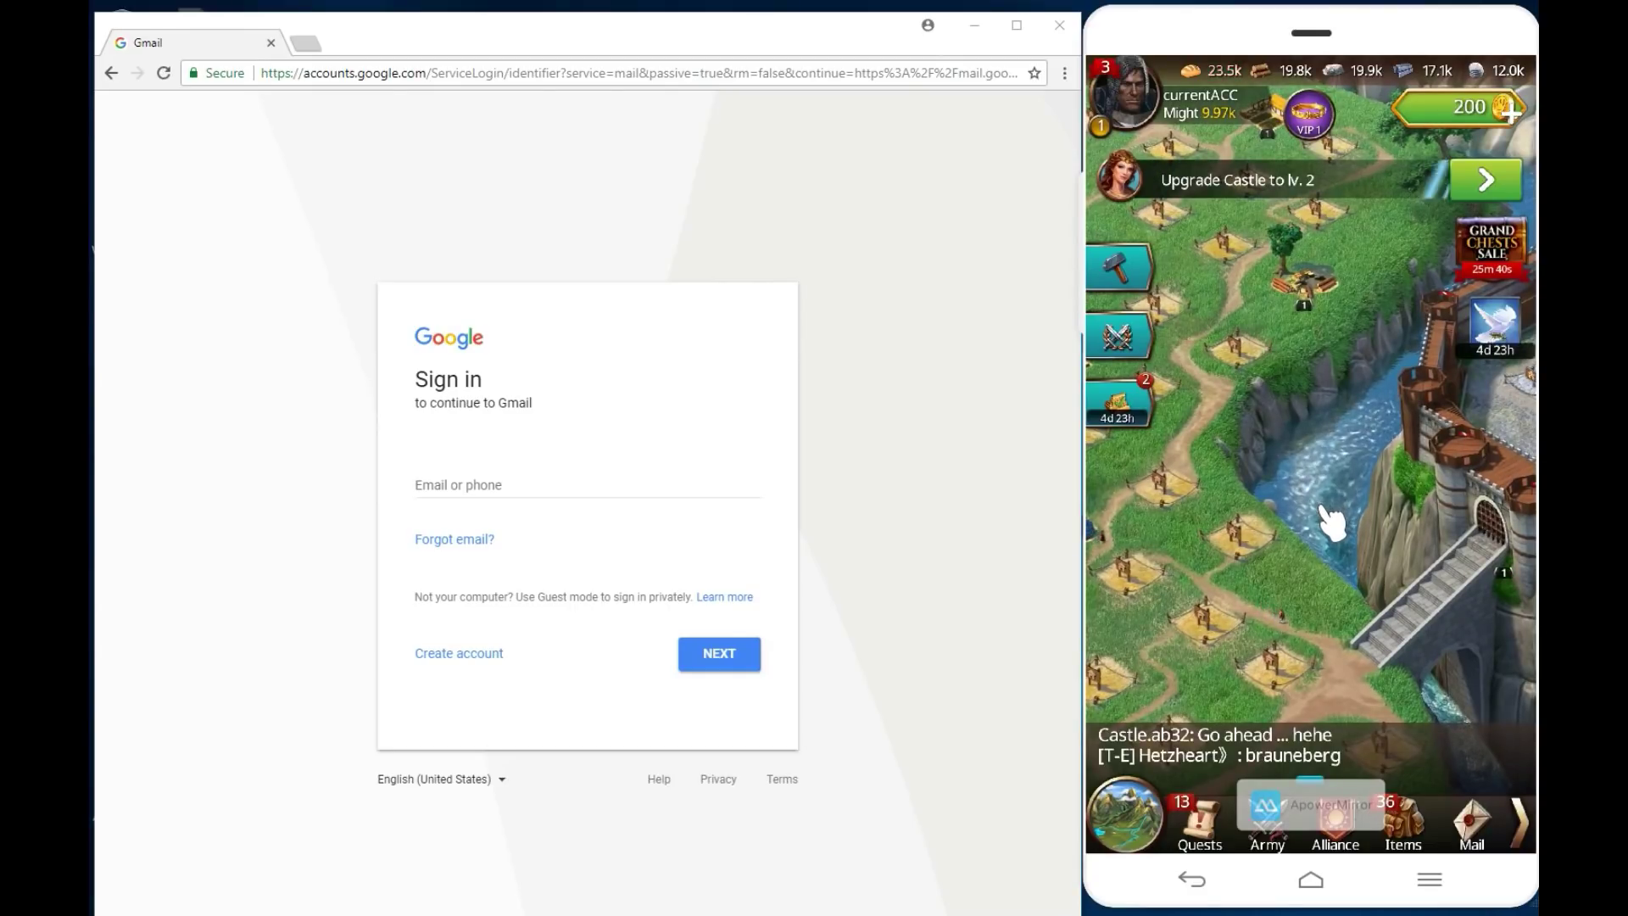
{"action": "left_click_drag", "start_coordinate": [1306, 390], "coordinate": [1421, 547]}
{"action": "left_click_drag", "start_coordinate": [1235, 582], "coordinate": [1381, 563]}
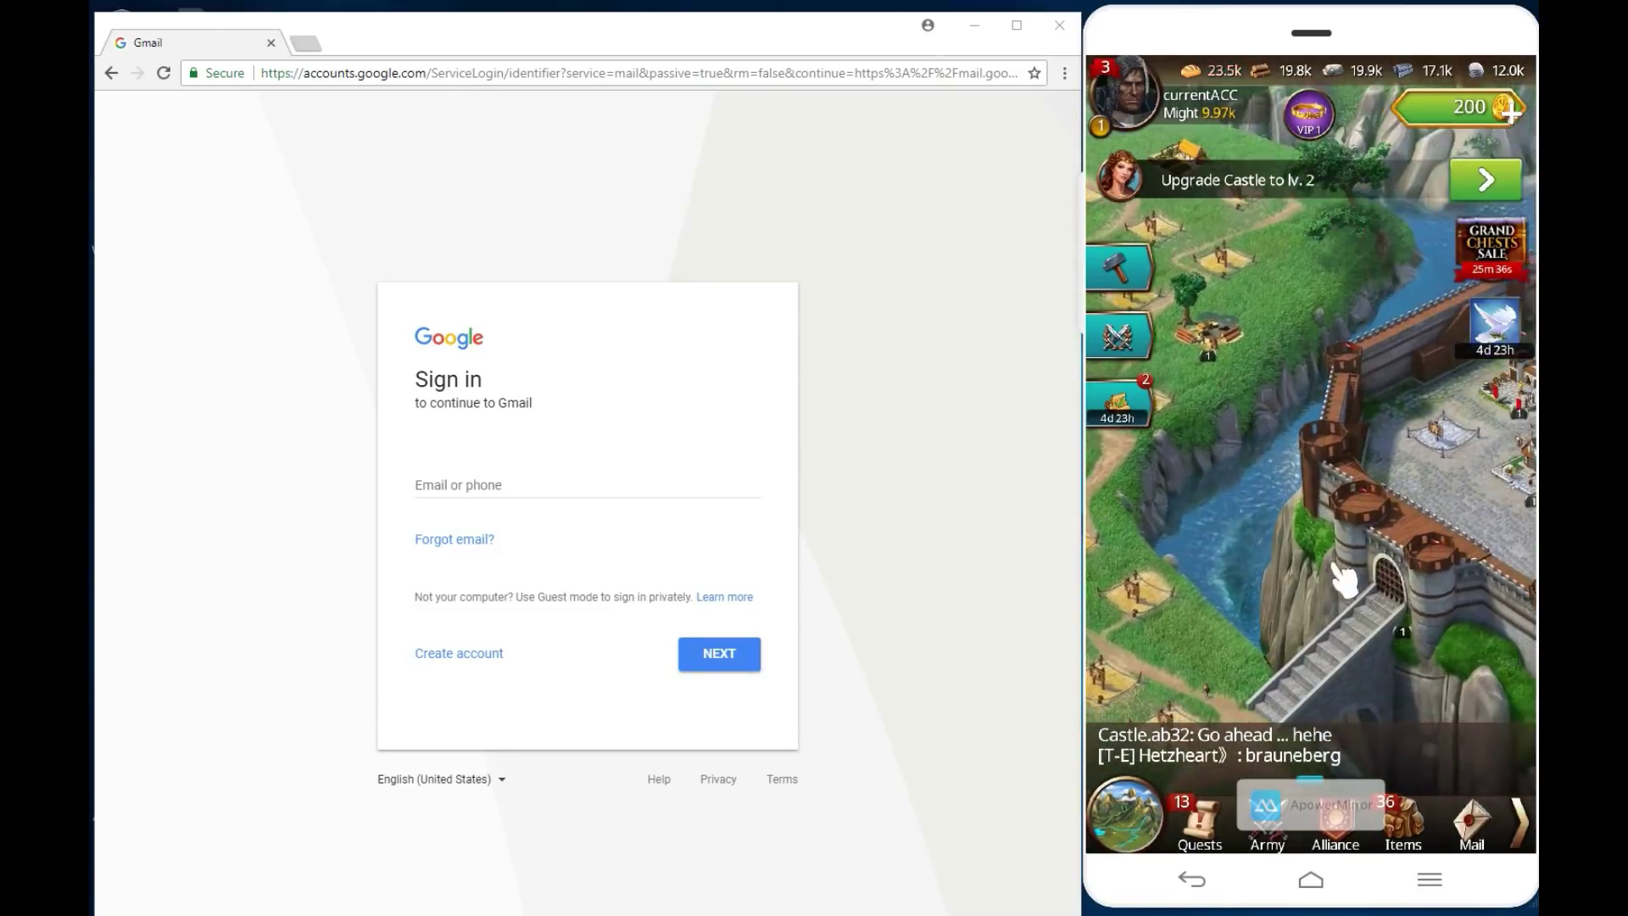
{"action": "left_click_drag", "start_coordinate": [1239, 491], "coordinate": [1181, 476]}
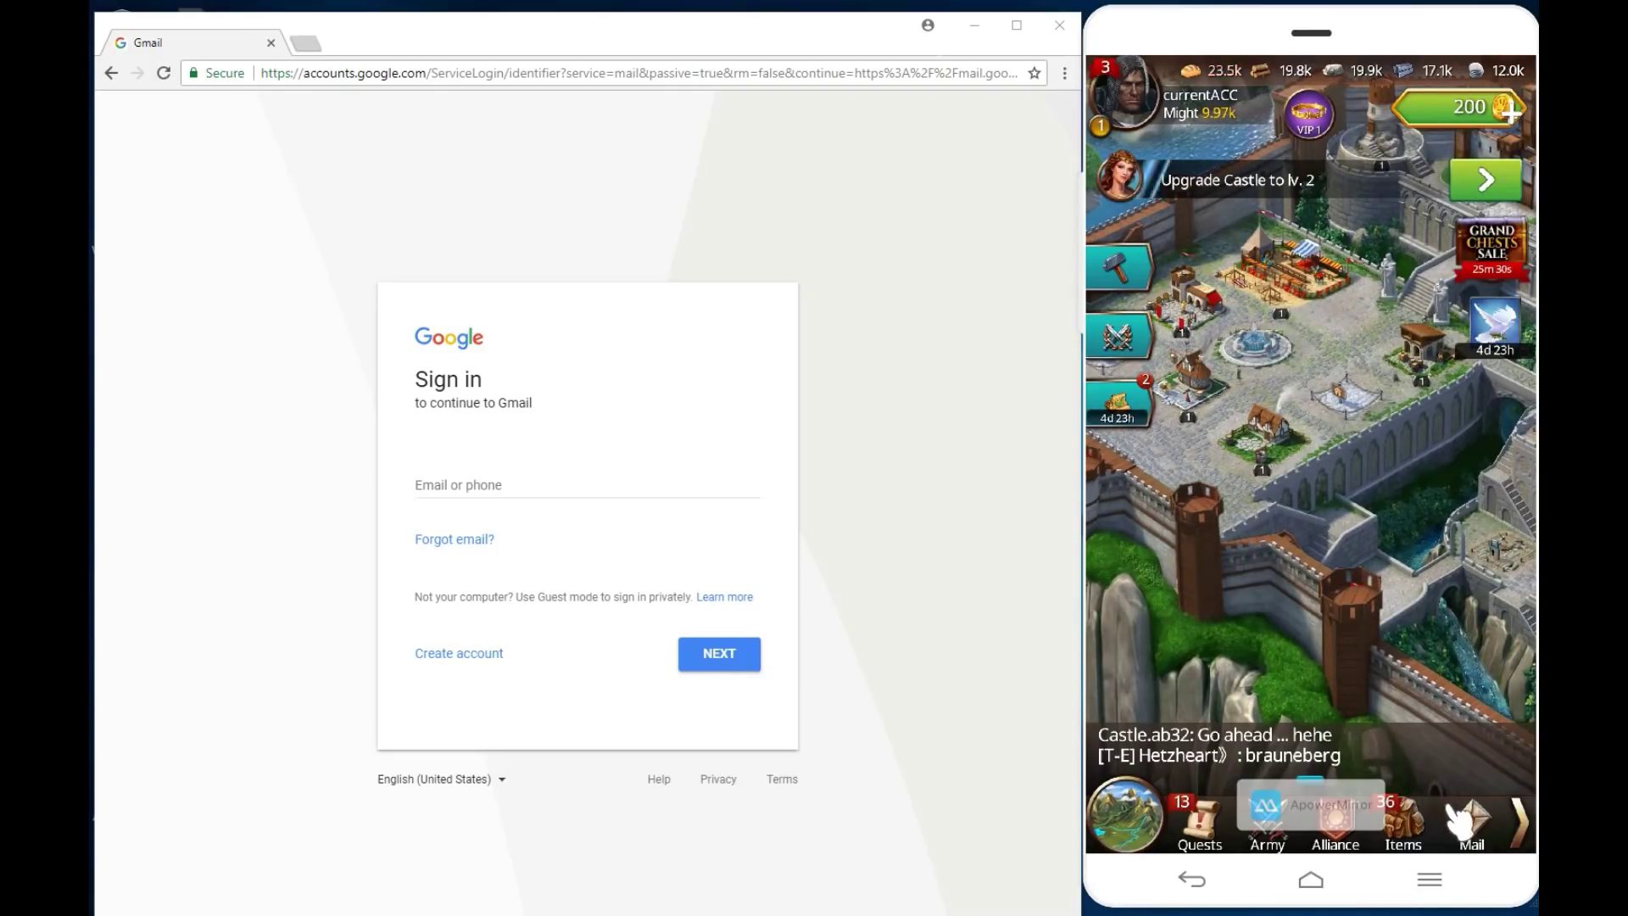
Step: In Options, untick Gyroscope, SFX and Music, then go to the Connection settings
{"action": "left_click", "coordinate": [1522, 826]}
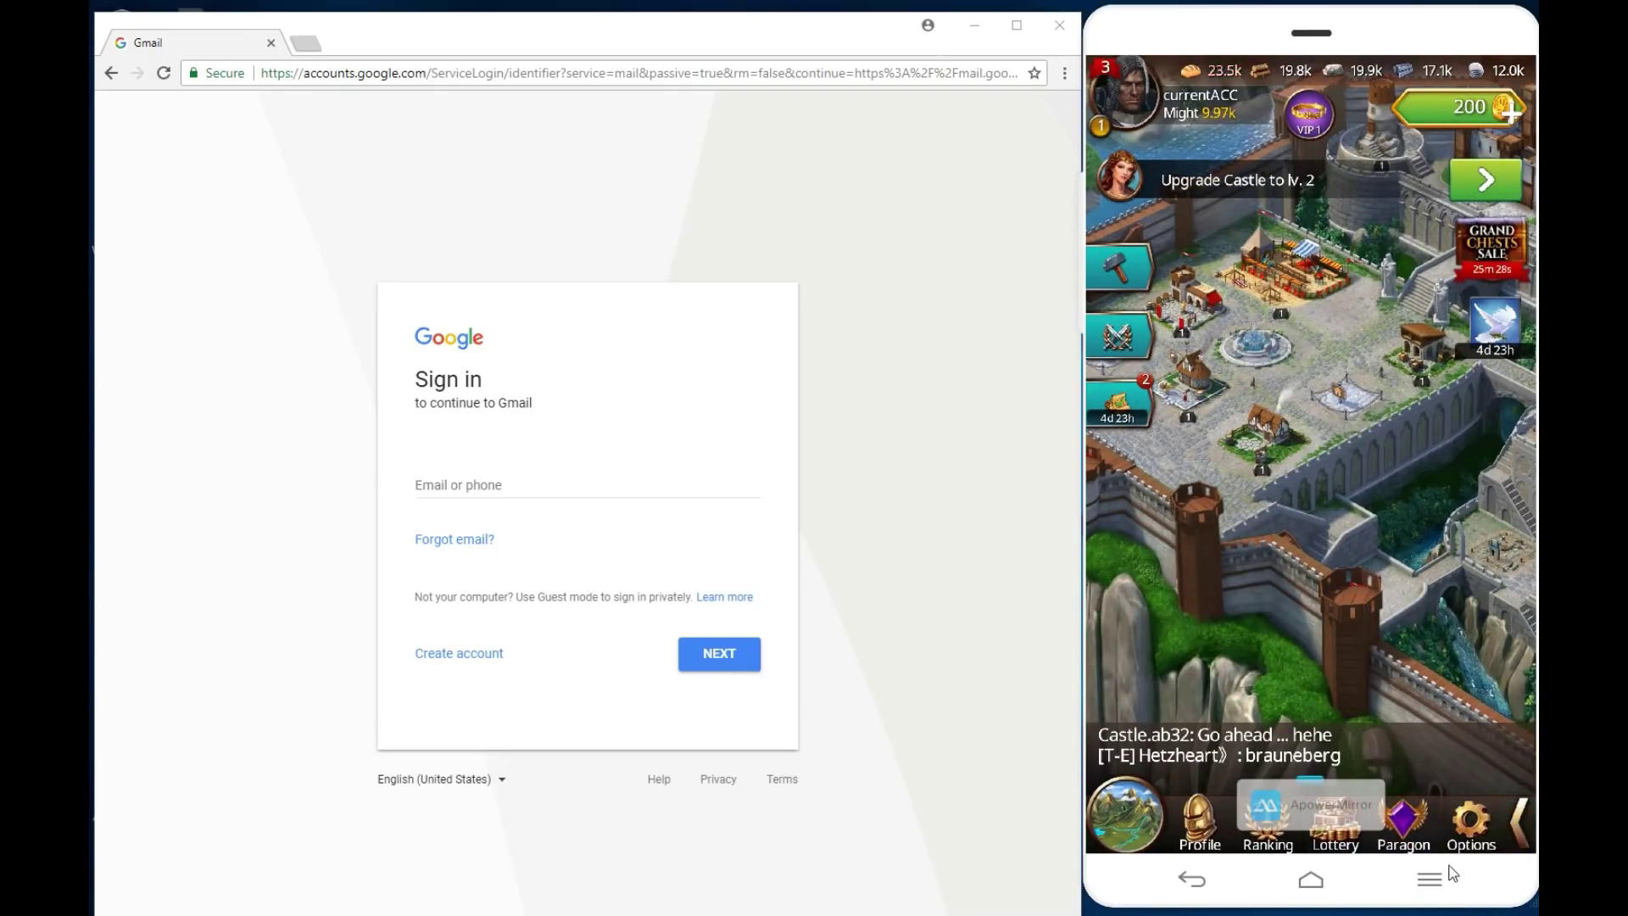
{"action": "left_click", "coordinate": [1474, 824]}
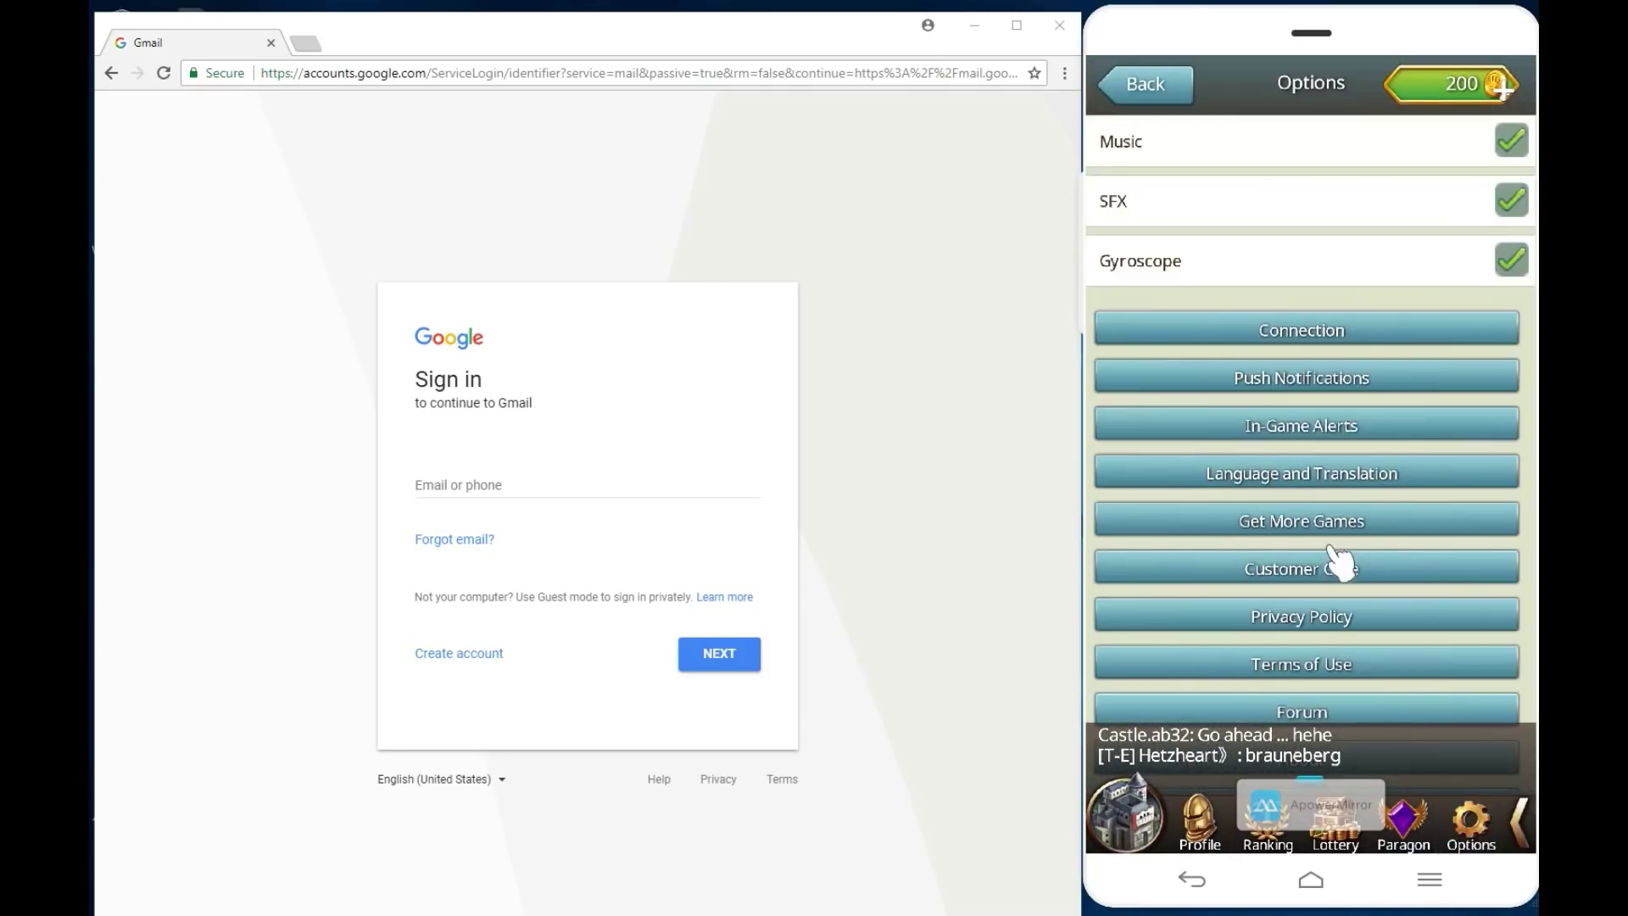
{"action": "left_click", "coordinate": [1506, 265]}
{"action": "left_click", "coordinate": [1514, 203]}
{"action": "left_click", "coordinate": [1511, 140]}
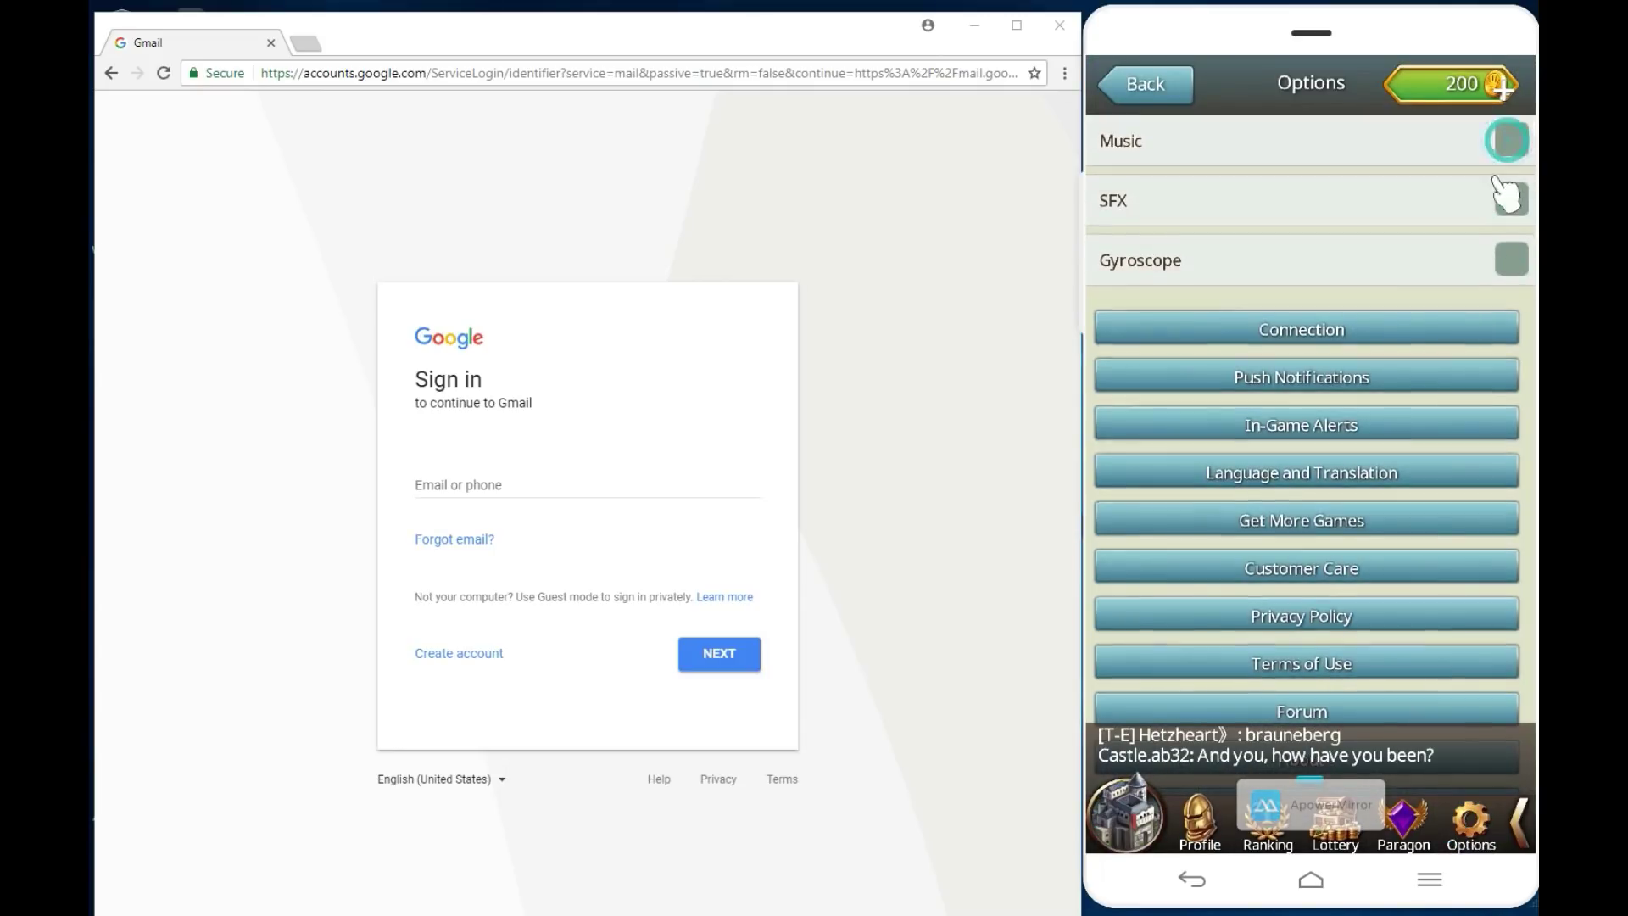
{"action": "left_click", "coordinate": [1312, 335]}
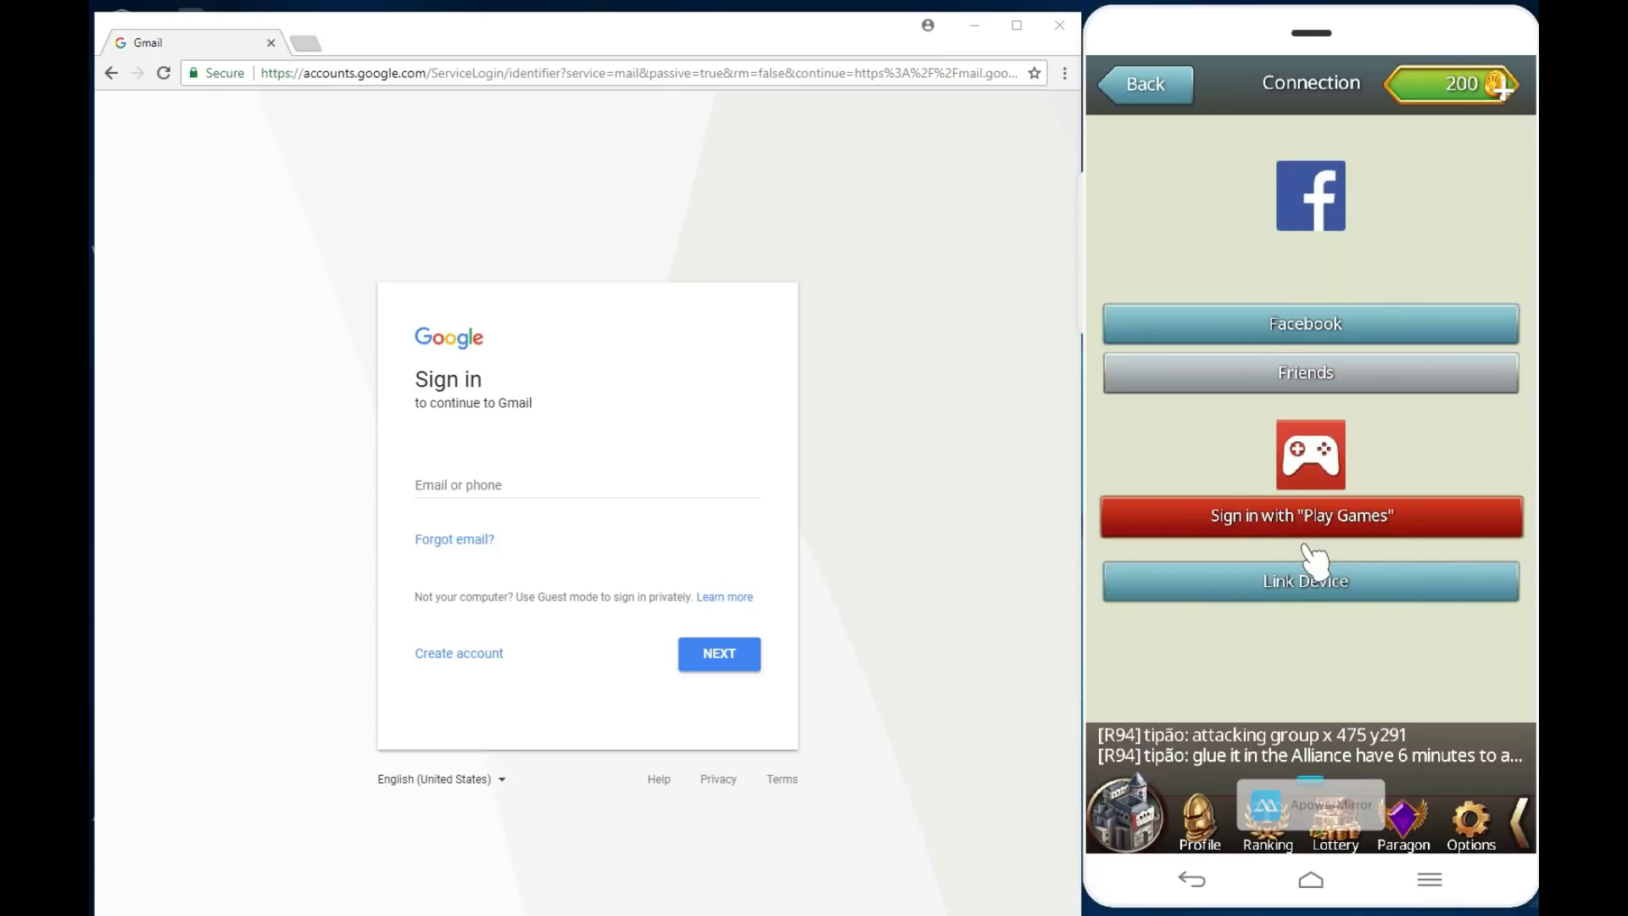
Step: Return to the castle, reopen Options > Connection, and start Sign in with Play Games
{"action": "left_click", "coordinate": [1170, 93]}
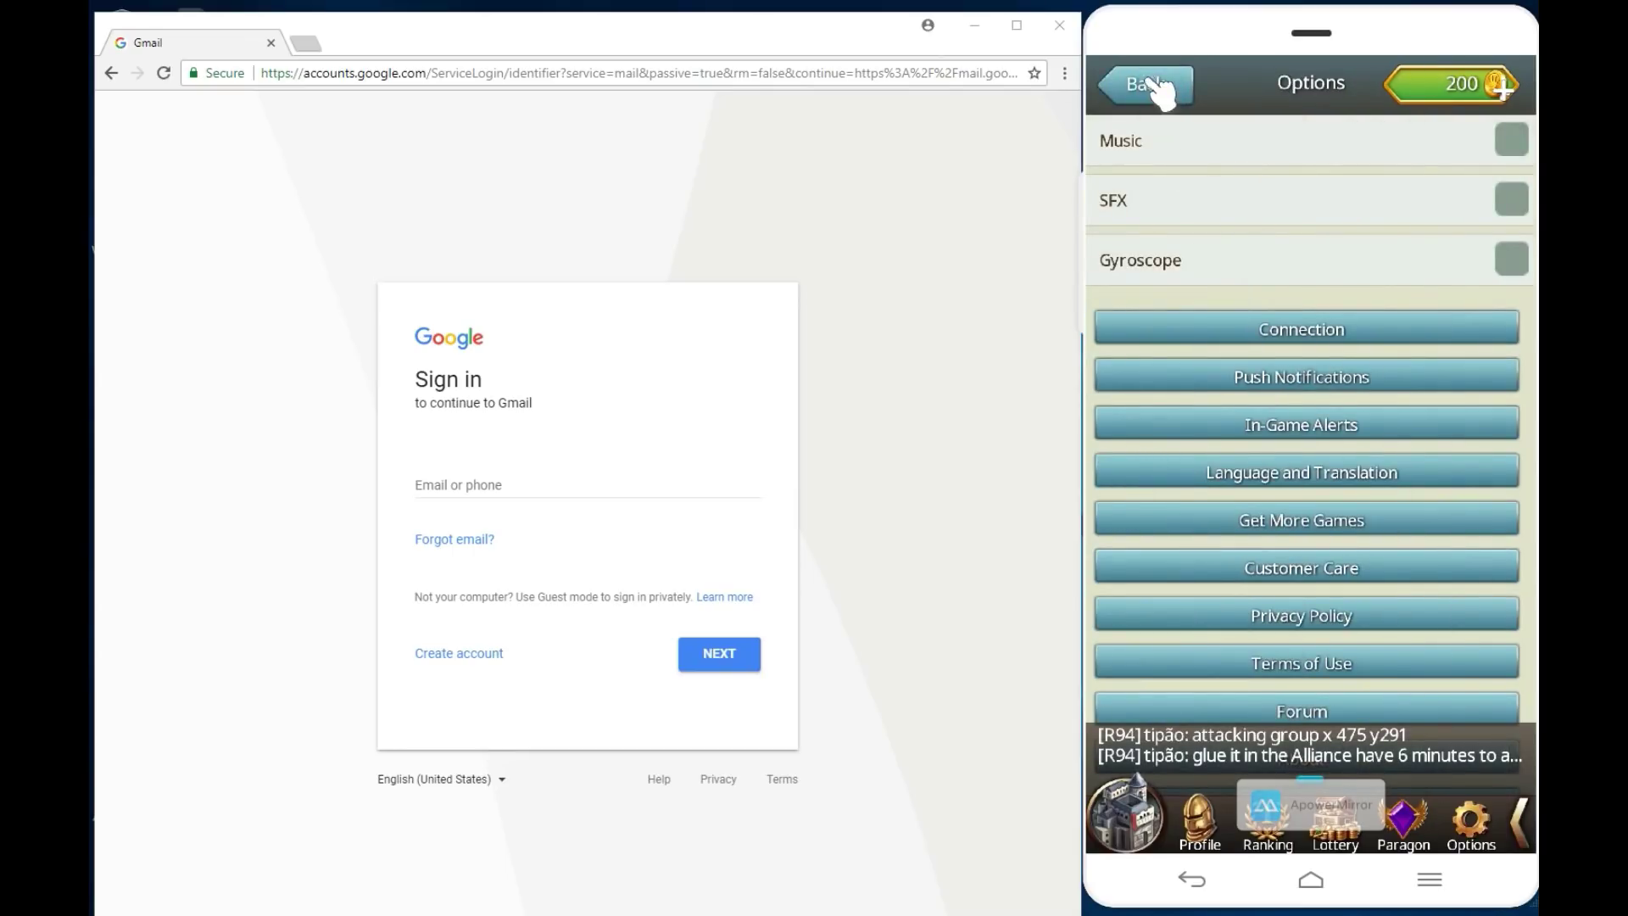
{"action": "left_click", "coordinate": [1157, 92]}
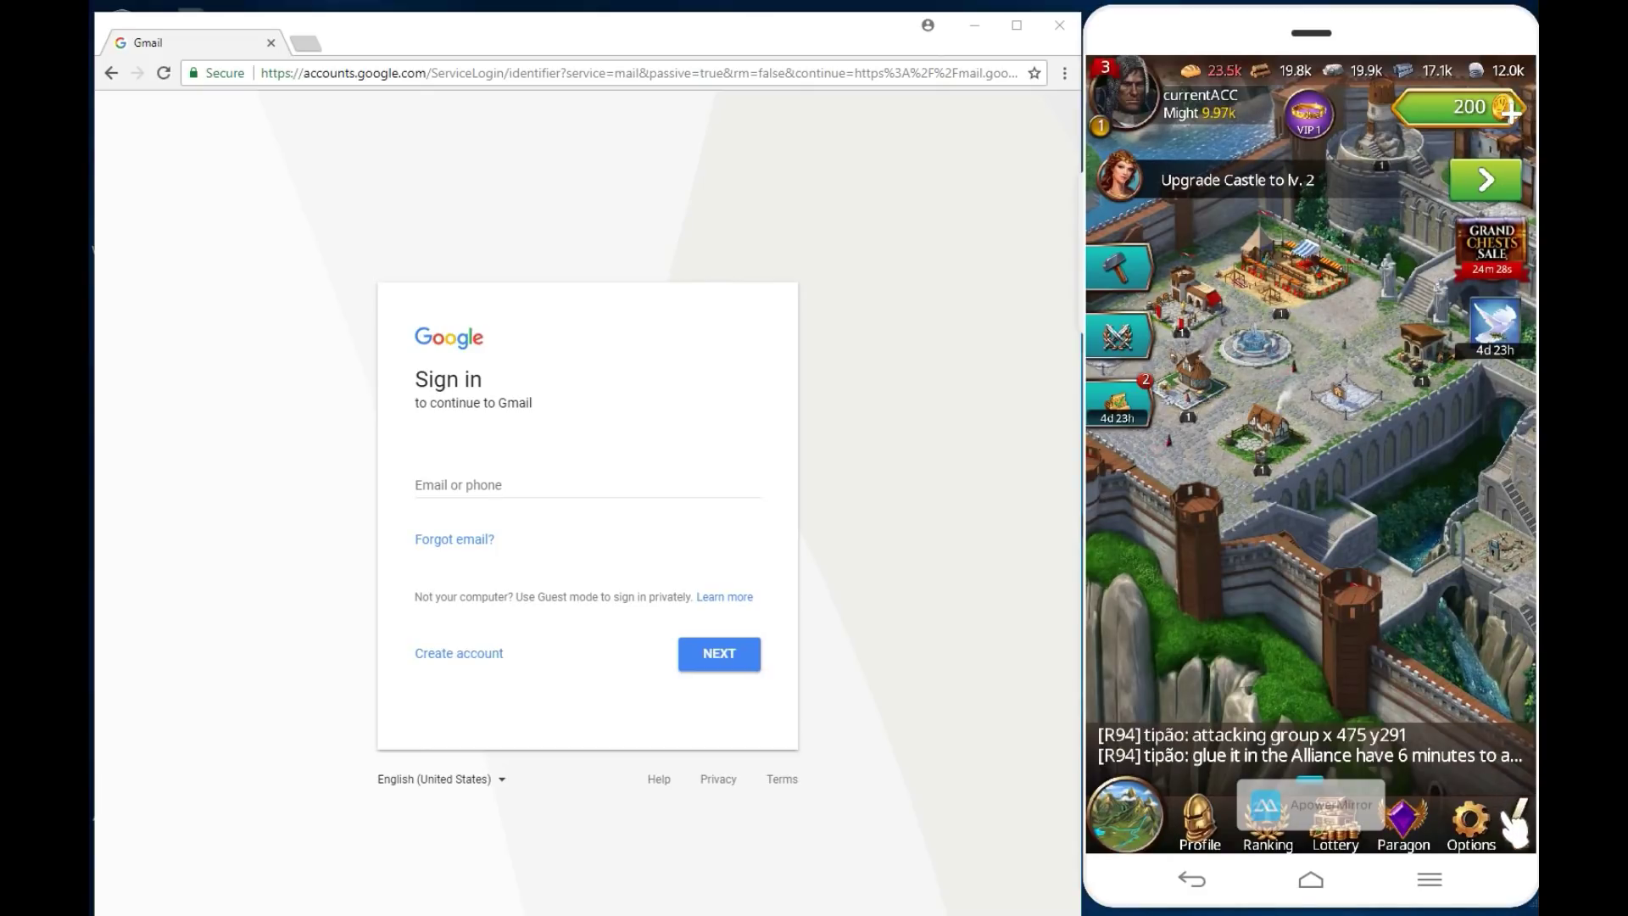
{"action": "left_click", "coordinate": [1473, 821]}
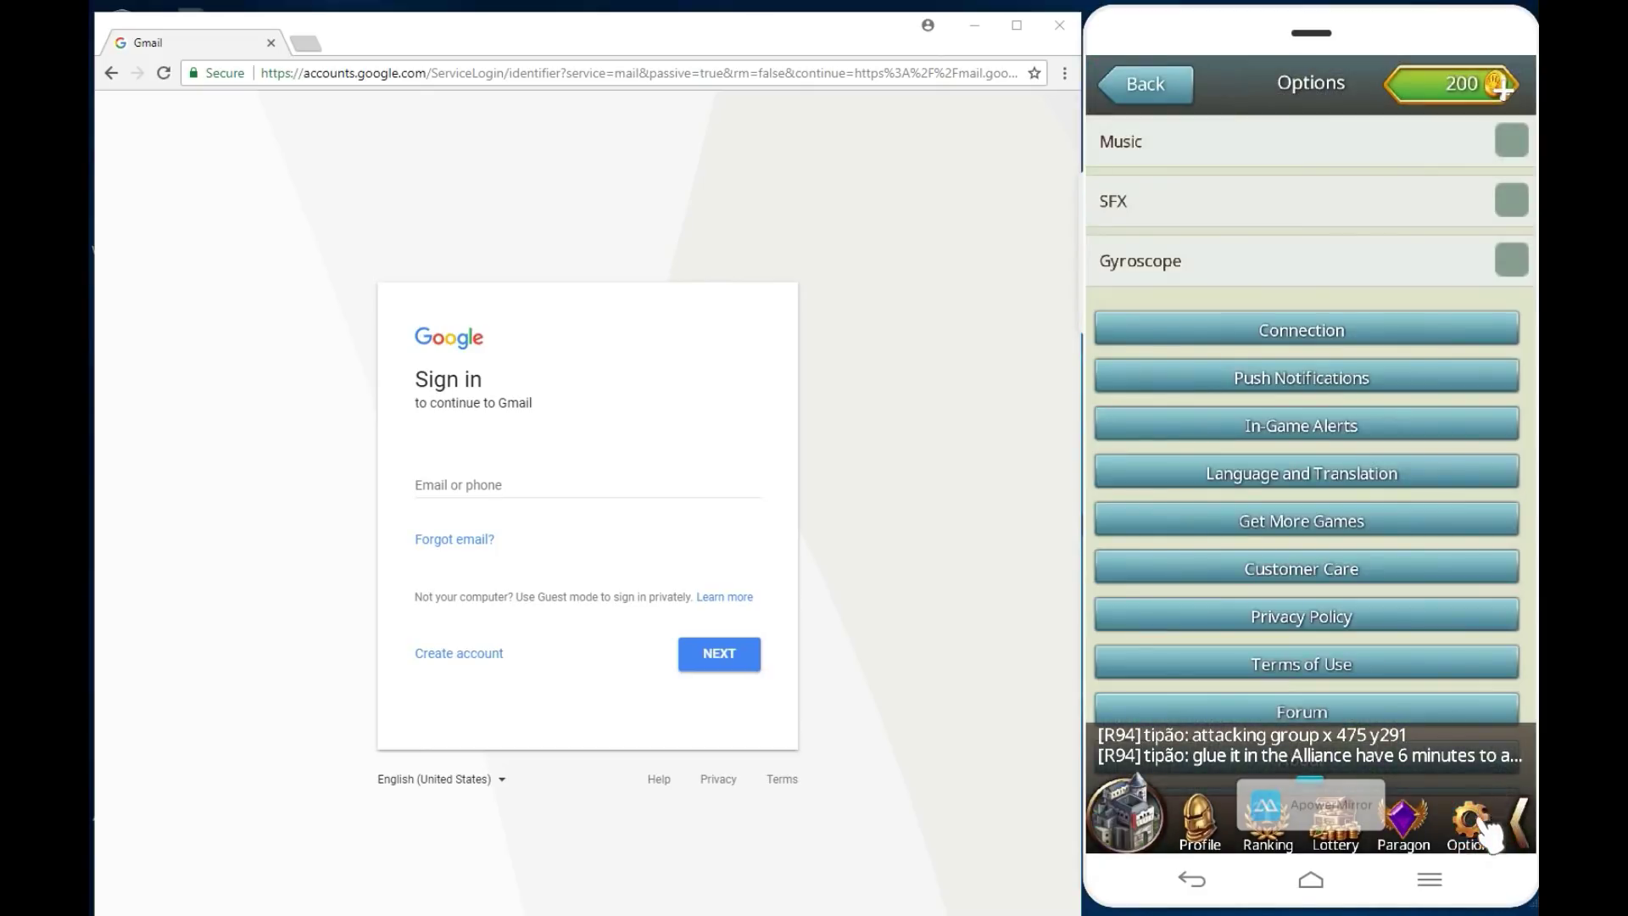
{"action": "left_click", "coordinate": [1319, 330]}
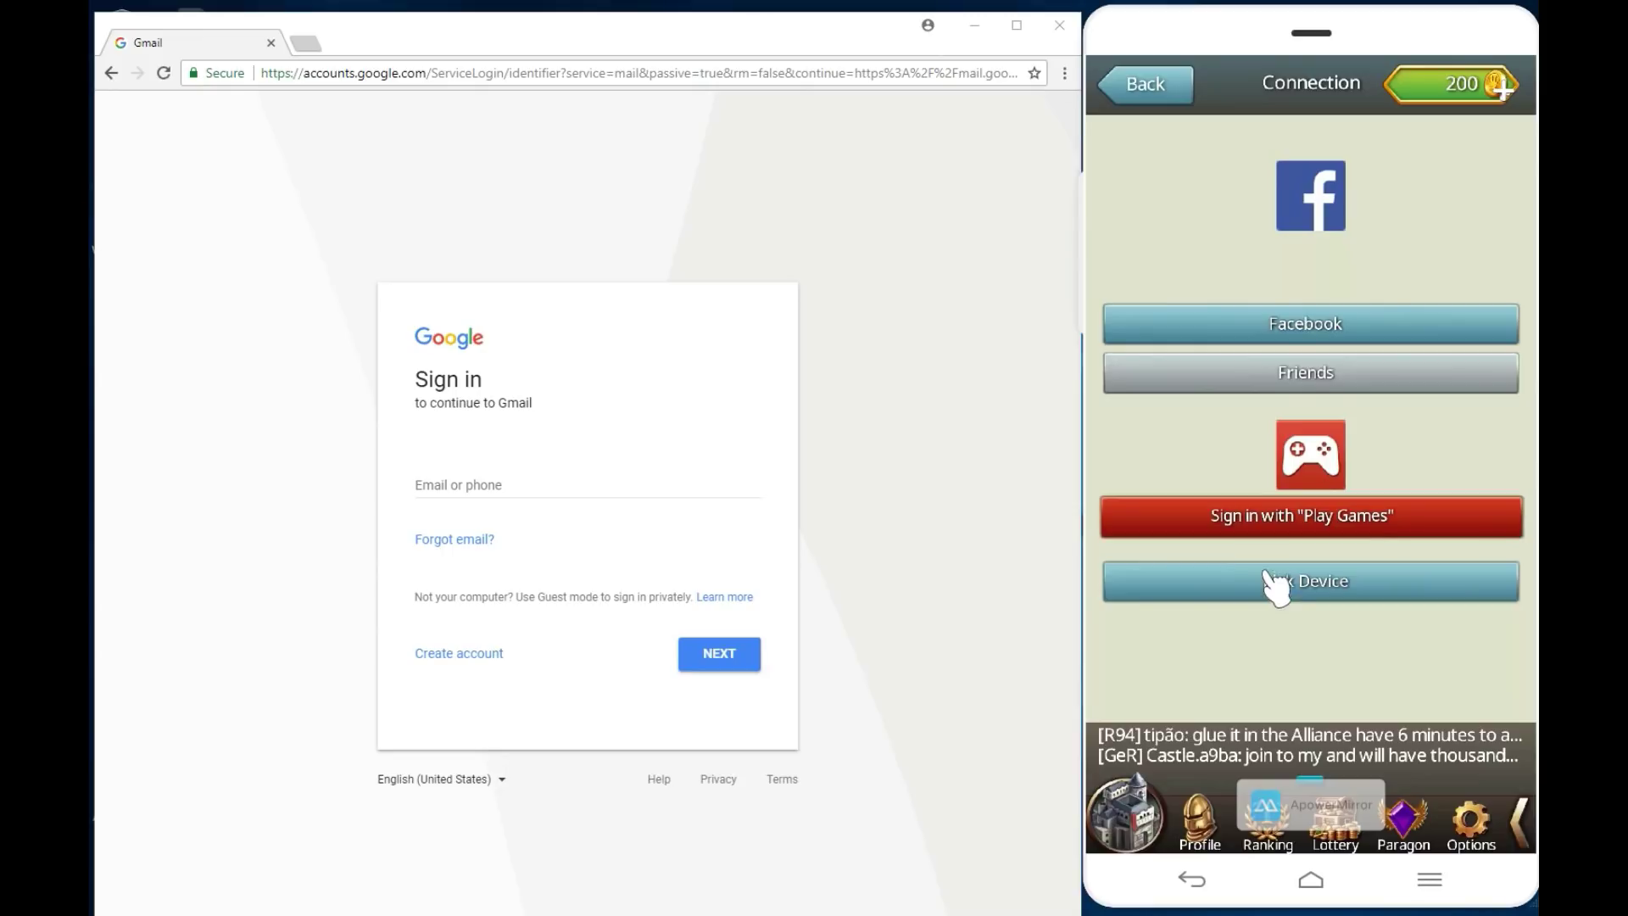
{"action": "left_click", "coordinate": [1261, 521]}
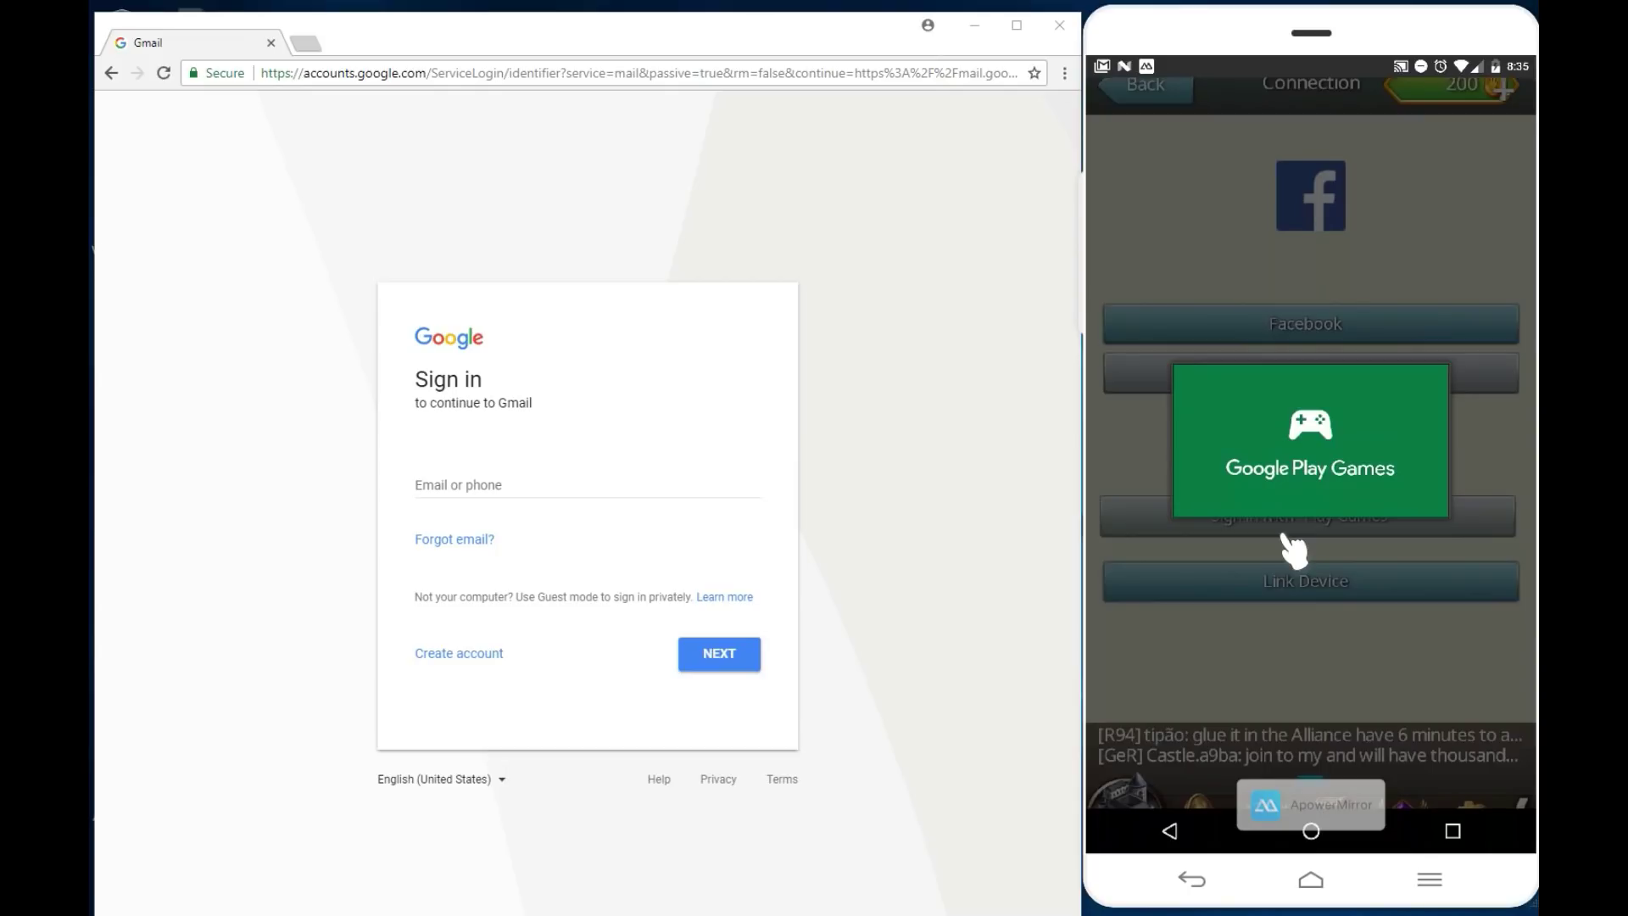
Step: Choose Add account in the Play Games account chooser
{"action": "left_click", "coordinate": [1293, 550]}
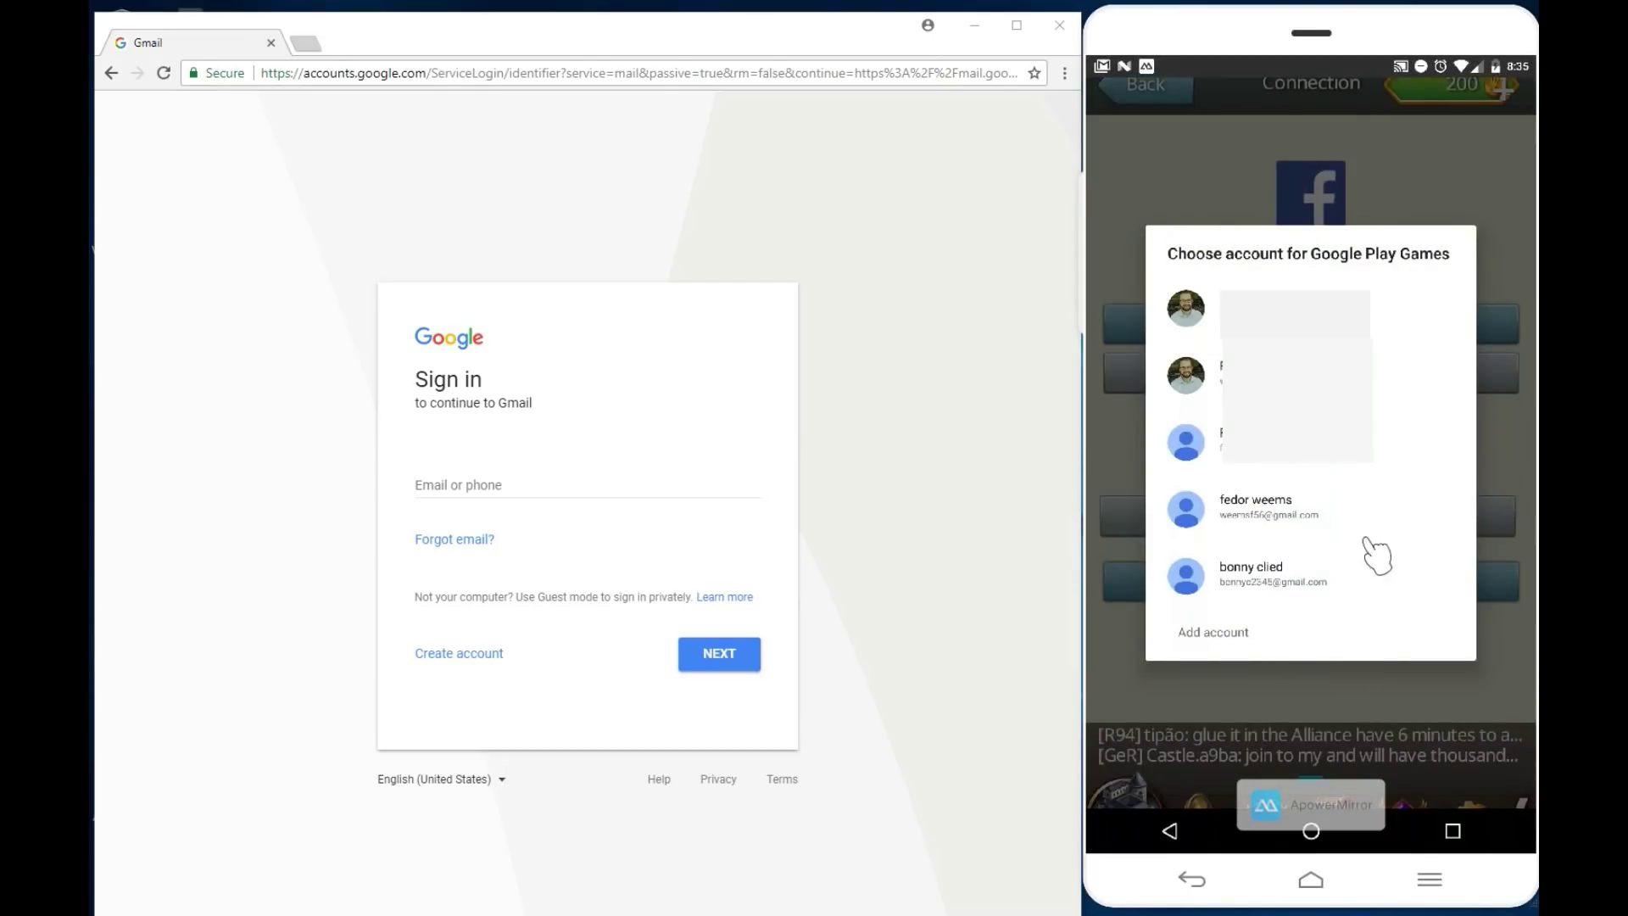
{"action": "left_click", "coordinate": [1226, 634]}
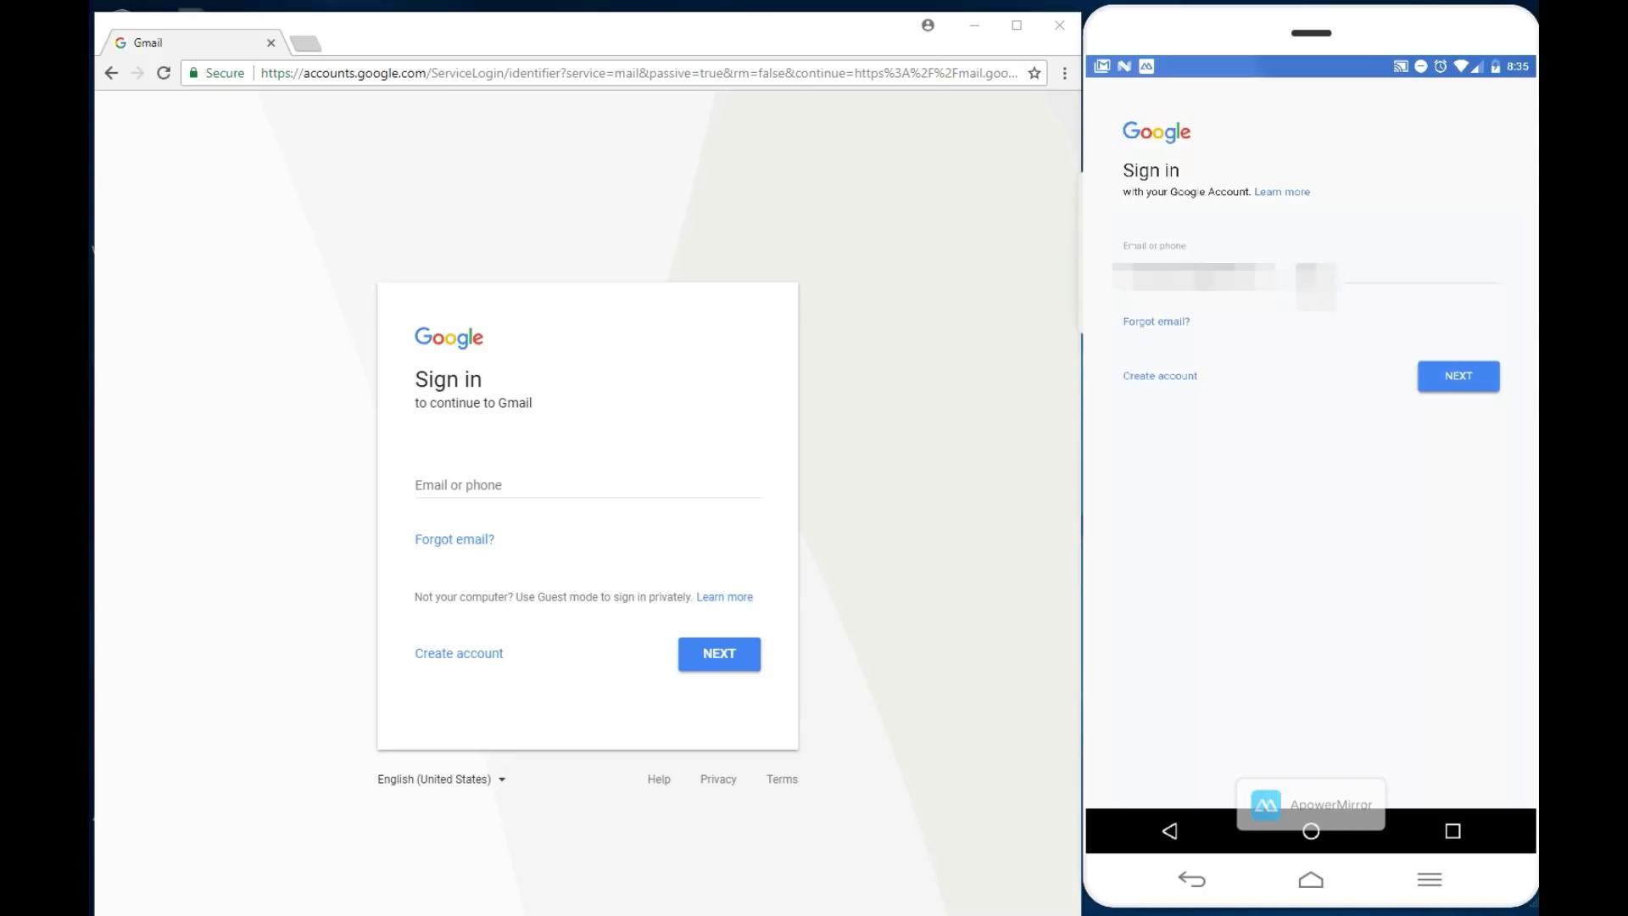
Step: Clear the email field, enter the second account's e-mail and password, and accept Google's terms
{"action": "left_click", "coordinate": [1310, 275]}
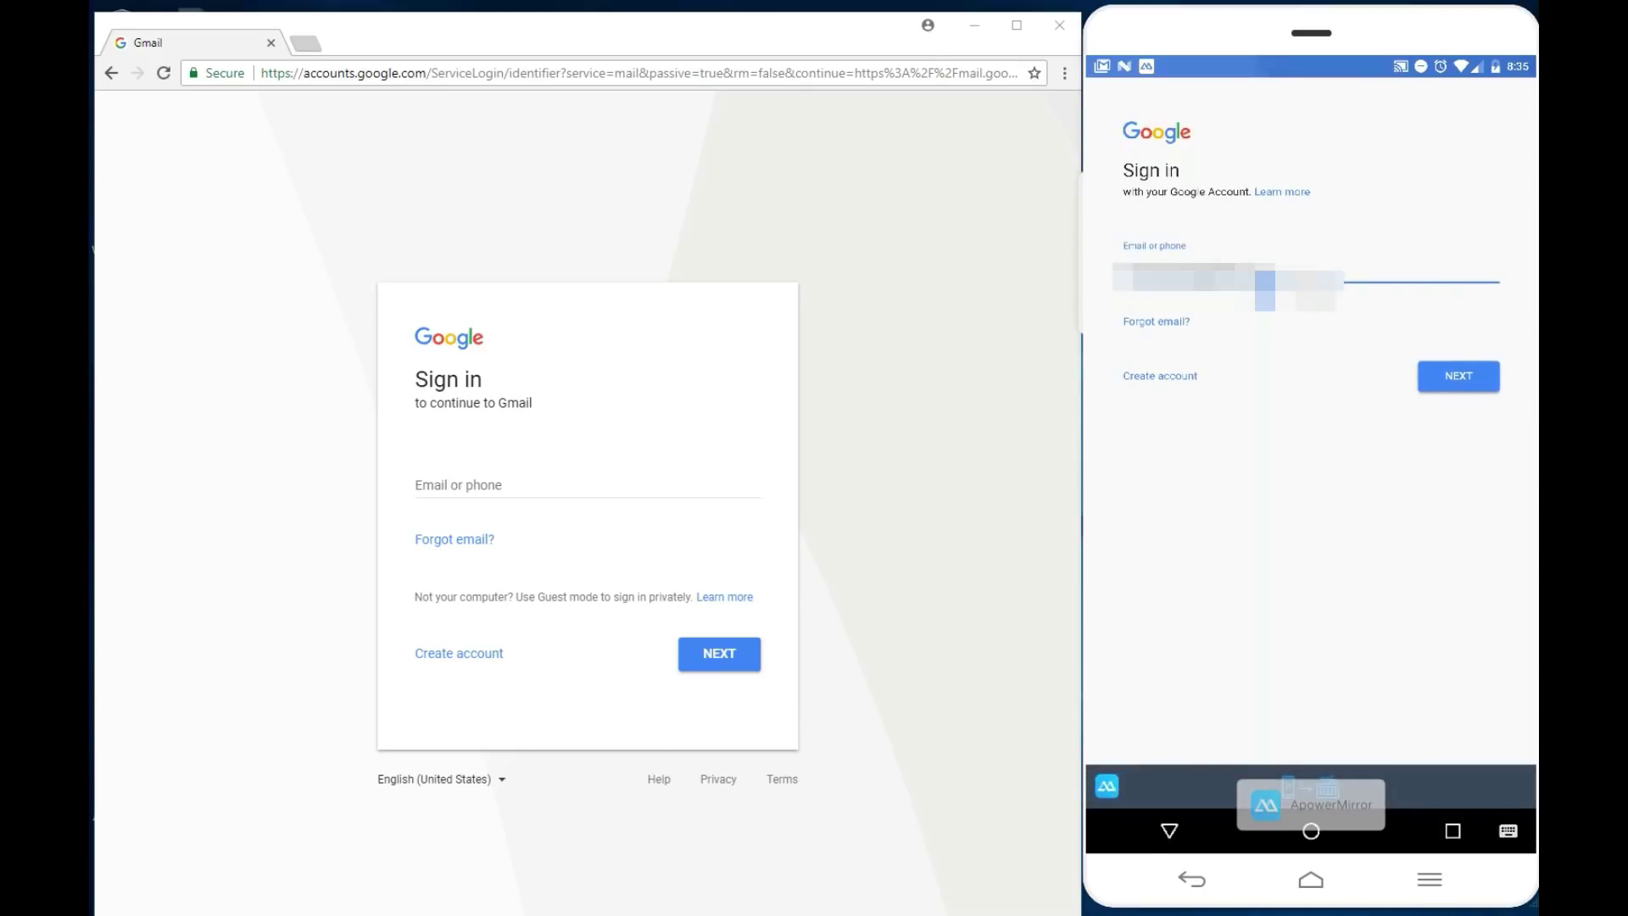
{"action": "key", "text": "BackSpace"}
{"action": "key", "text": "BackSpace"}
{"action": "key", "text": "BackSpace"}
{"action": "key", "text": "BackSpace"}
{"action": "key", "text": "BackSpace"}
{"action": "key", "text": "BackSpace"}
{"action": "key", "text": "BackSpace"}
{"action": "key", "text": "BackSpace"}
{"action": "key", "text": "BackSpace"}
{"action": "key", "text": "BackSpace"}
{"action": "key", "text": "BackSpace"}
{"action": "key", "text": "BackSpace"}
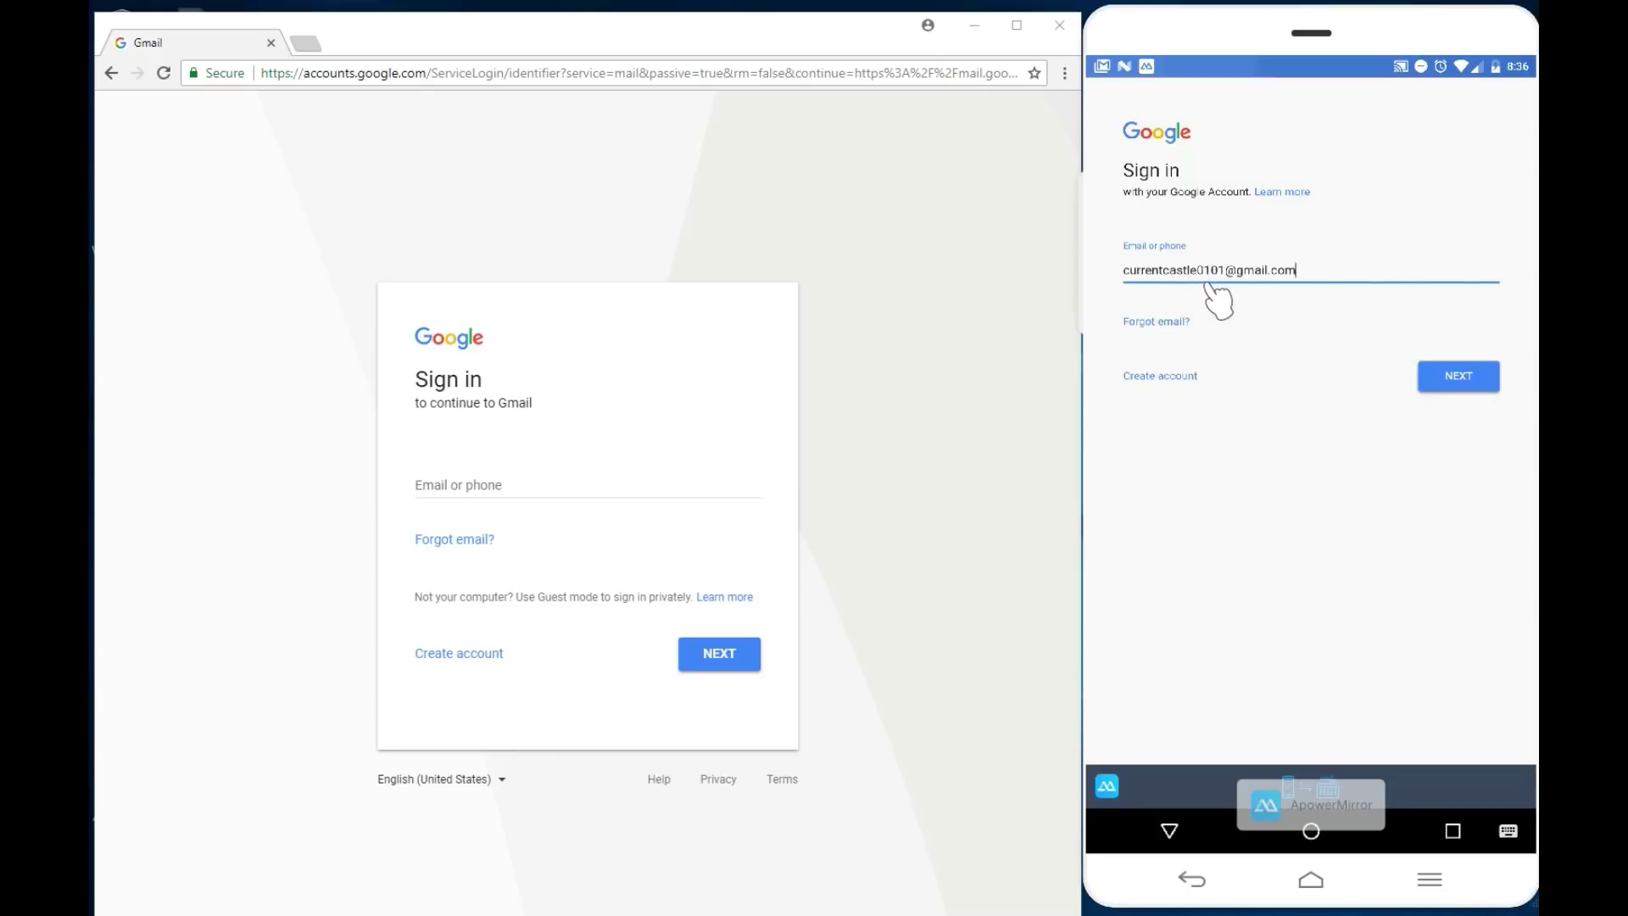
{"action": "left_click", "coordinate": [1453, 374]}
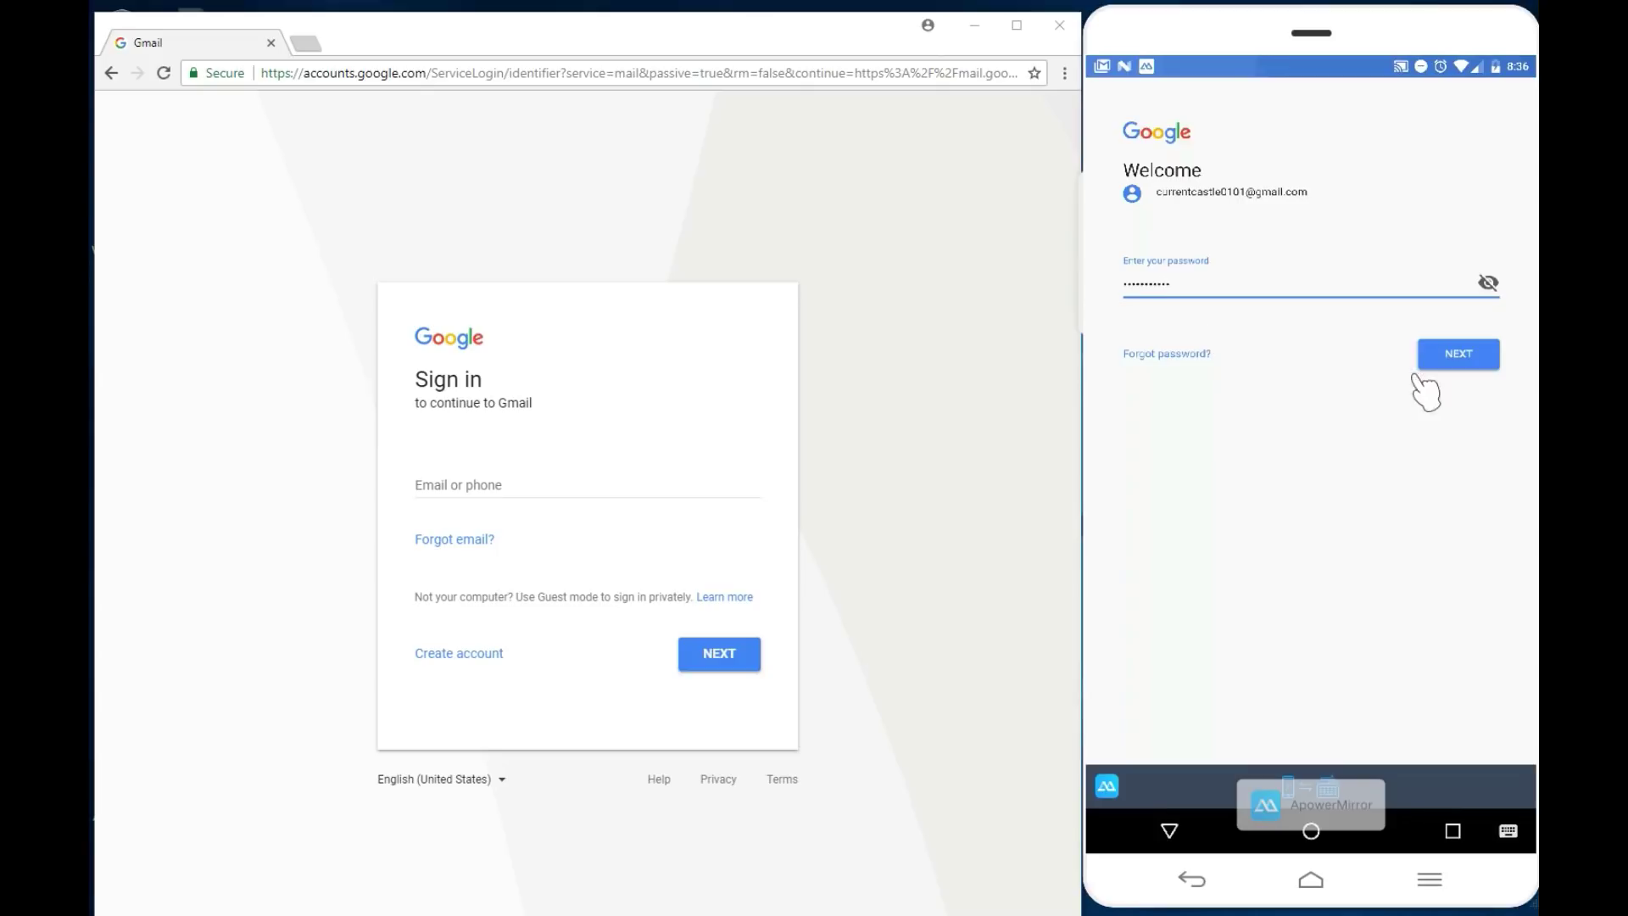
{"action": "left_click", "coordinate": [1469, 356]}
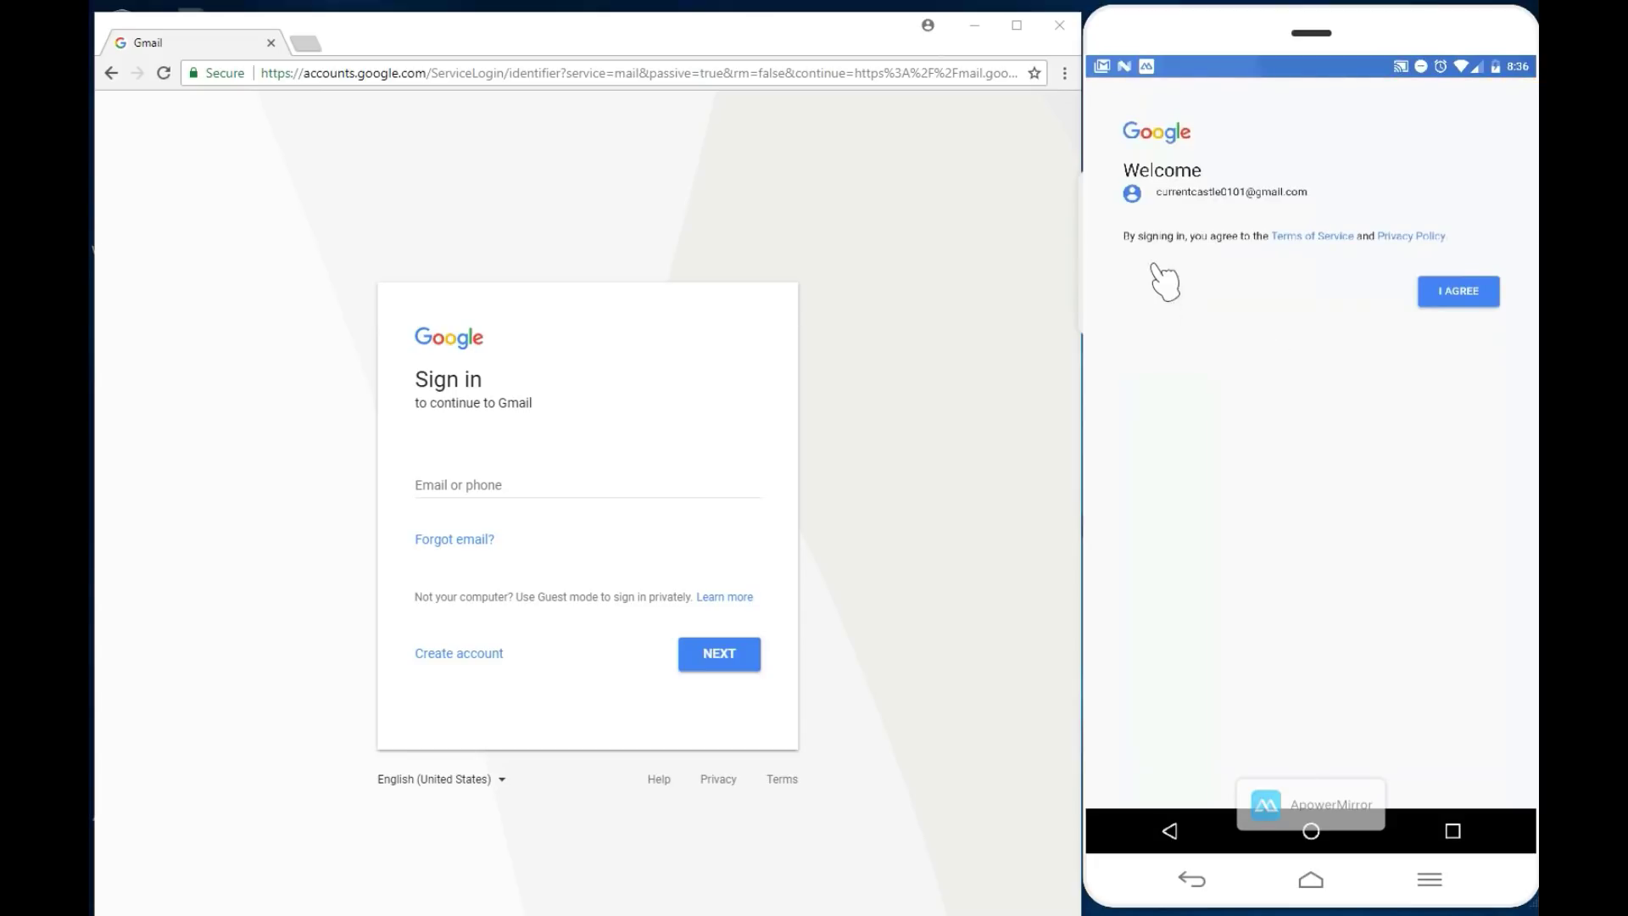
{"action": "left_click", "coordinate": [1465, 299]}
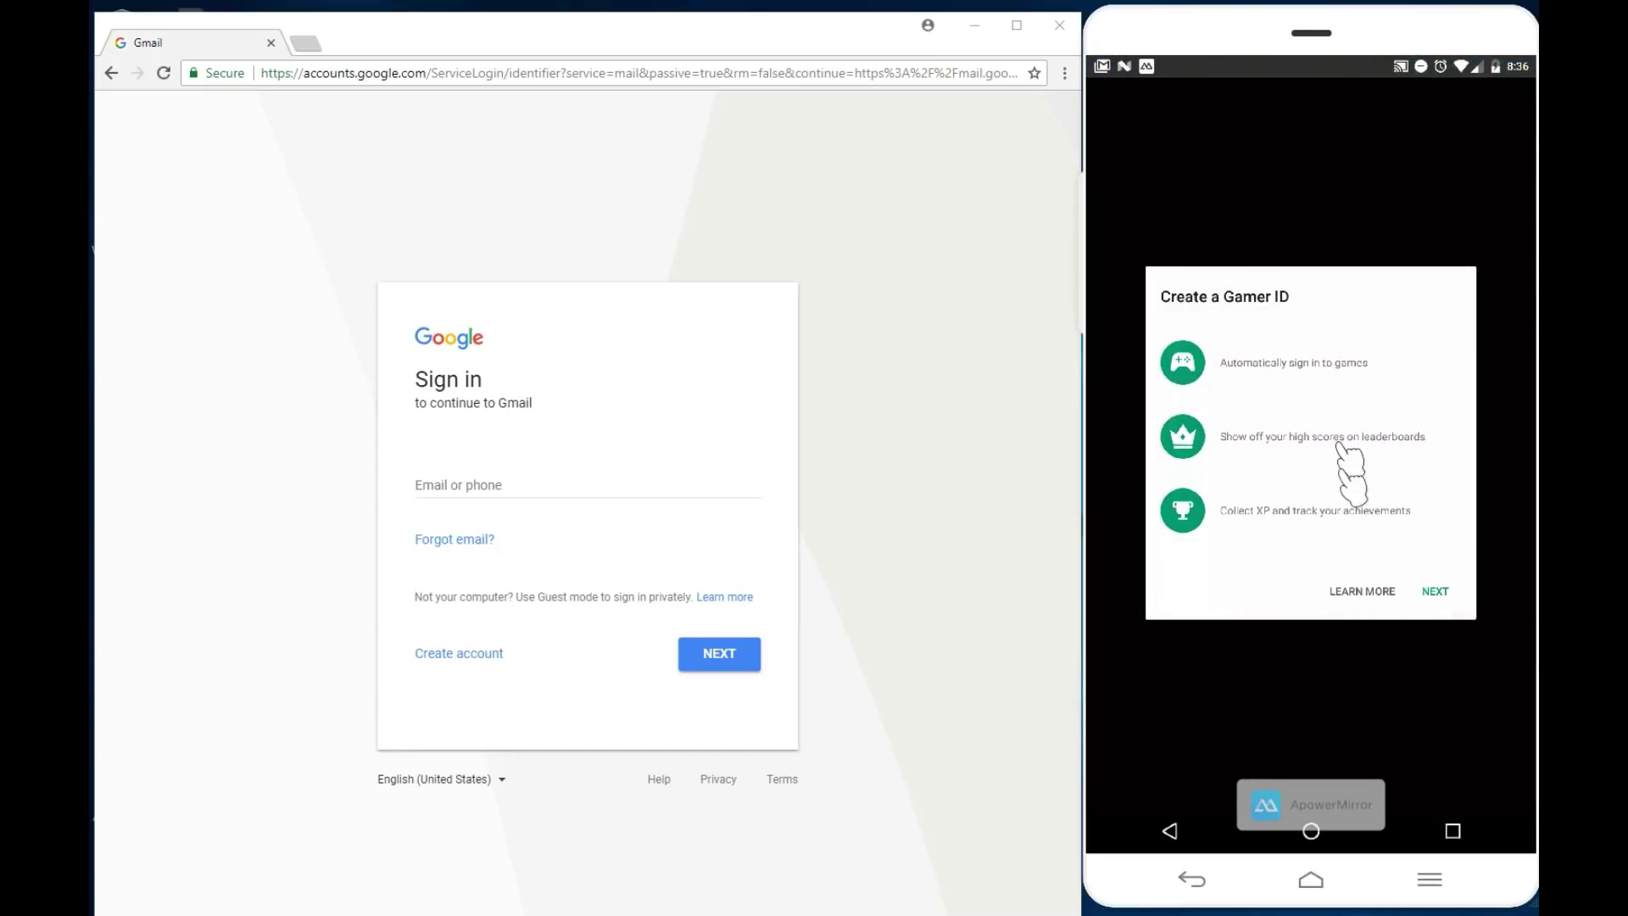
Step: Continue to the Gamer ID form and create the suggested Gamer ID
{"action": "left_click", "coordinate": [1427, 592]}
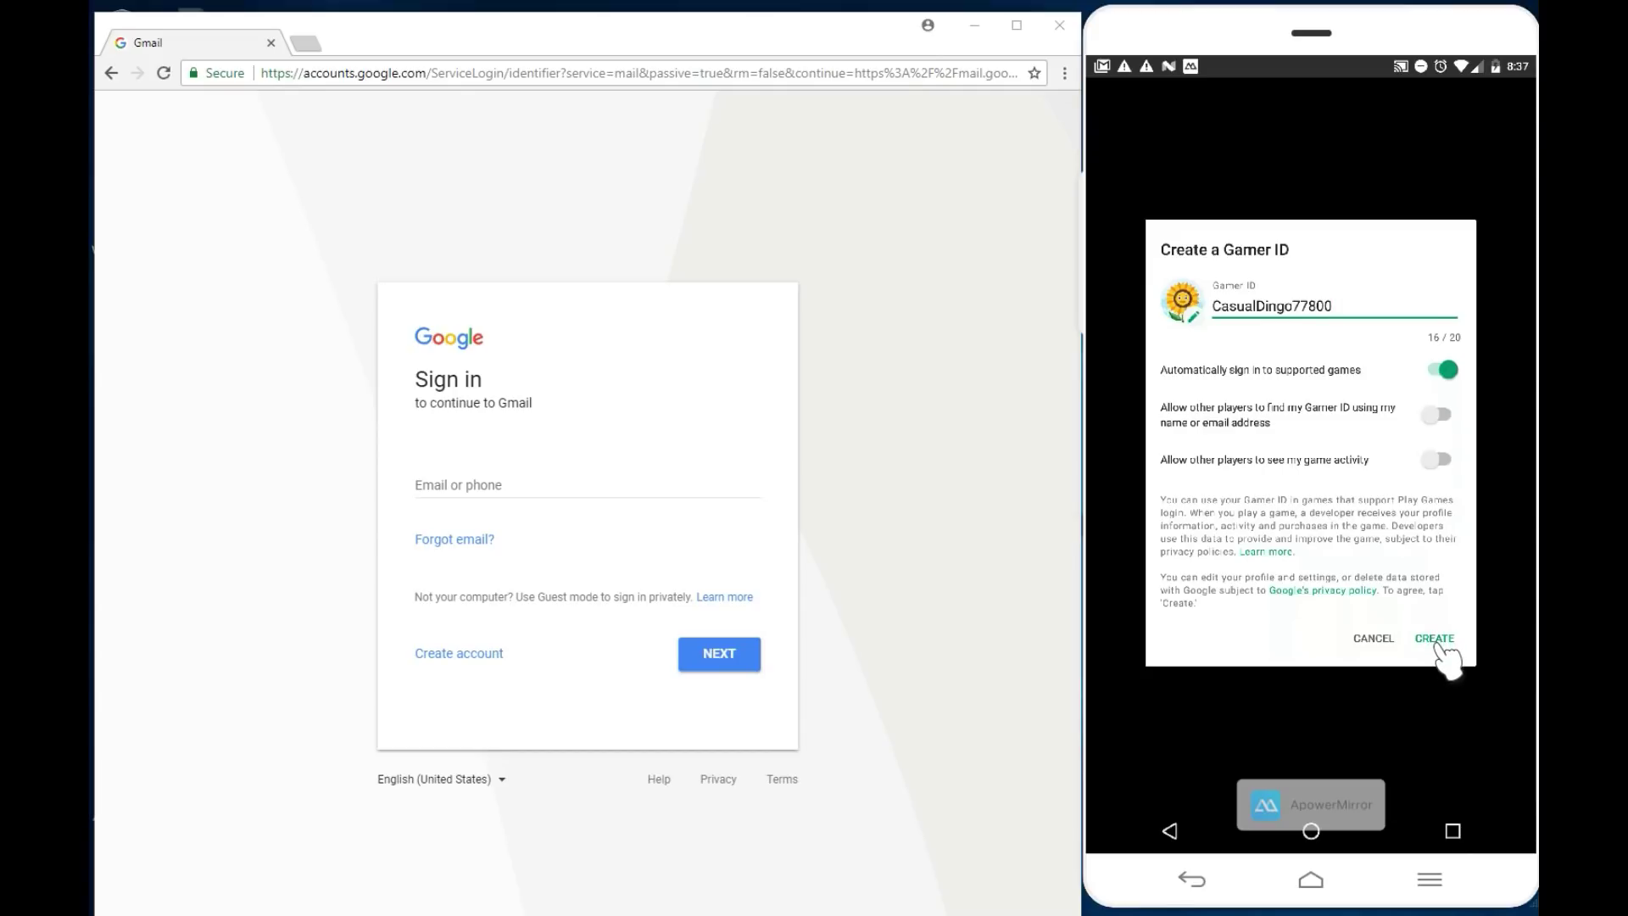
{"action": "left_click", "coordinate": [1436, 639]}
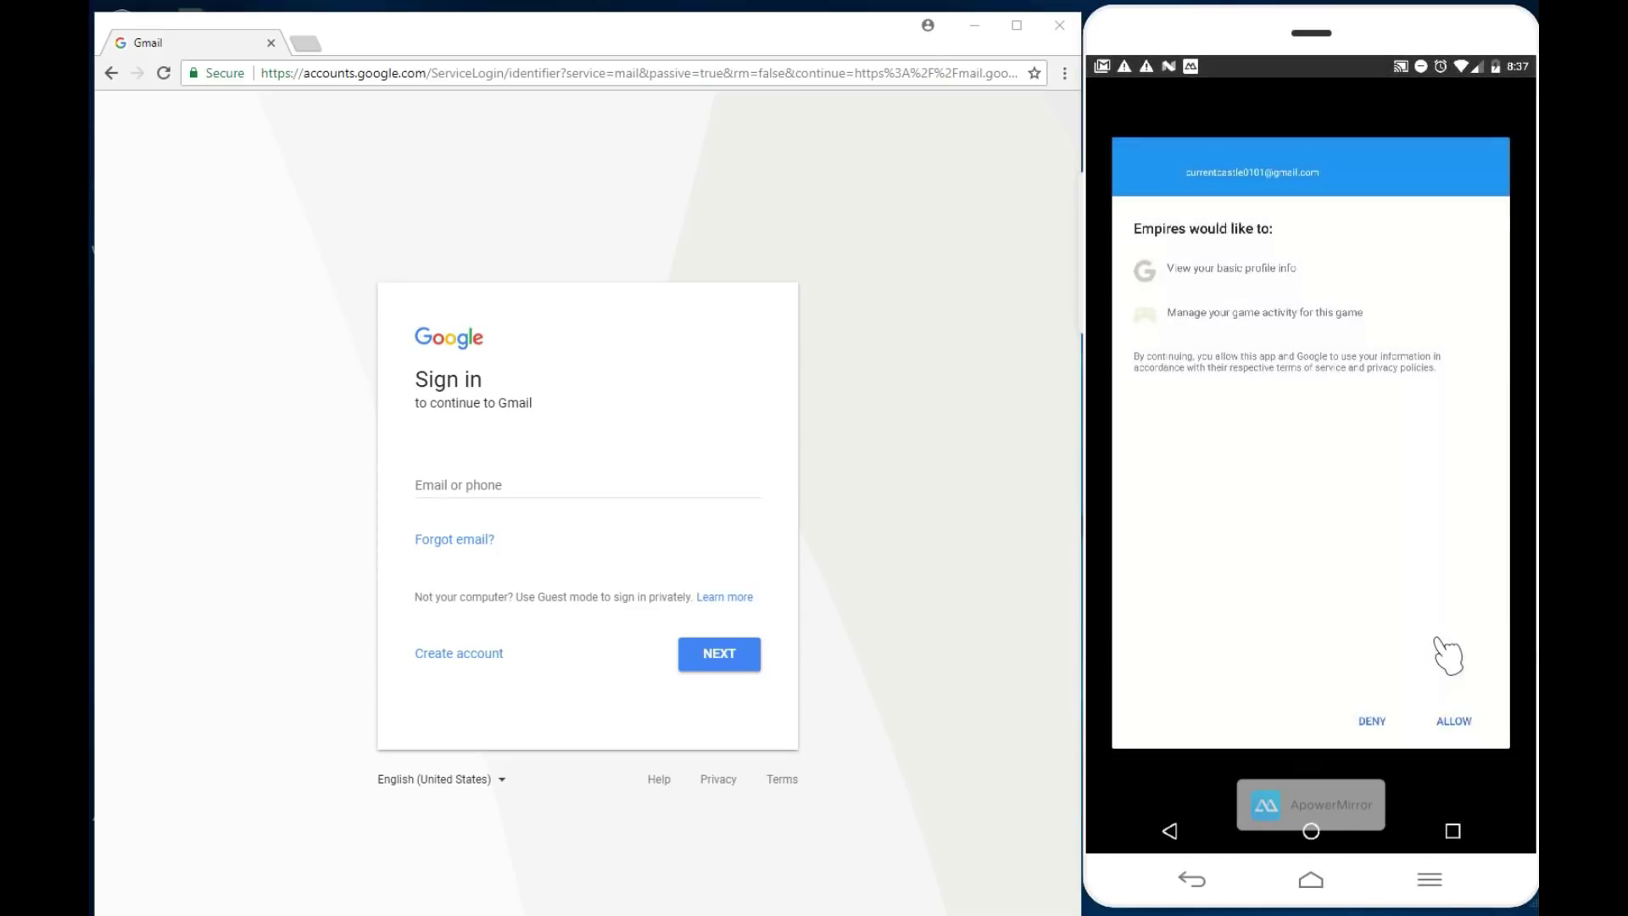
Step: Allow Empires access to profile and activity, then dismiss the Guardian's Pass and VIP sale popups
{"action": "left_click", "coordinate": [1465, 721]}
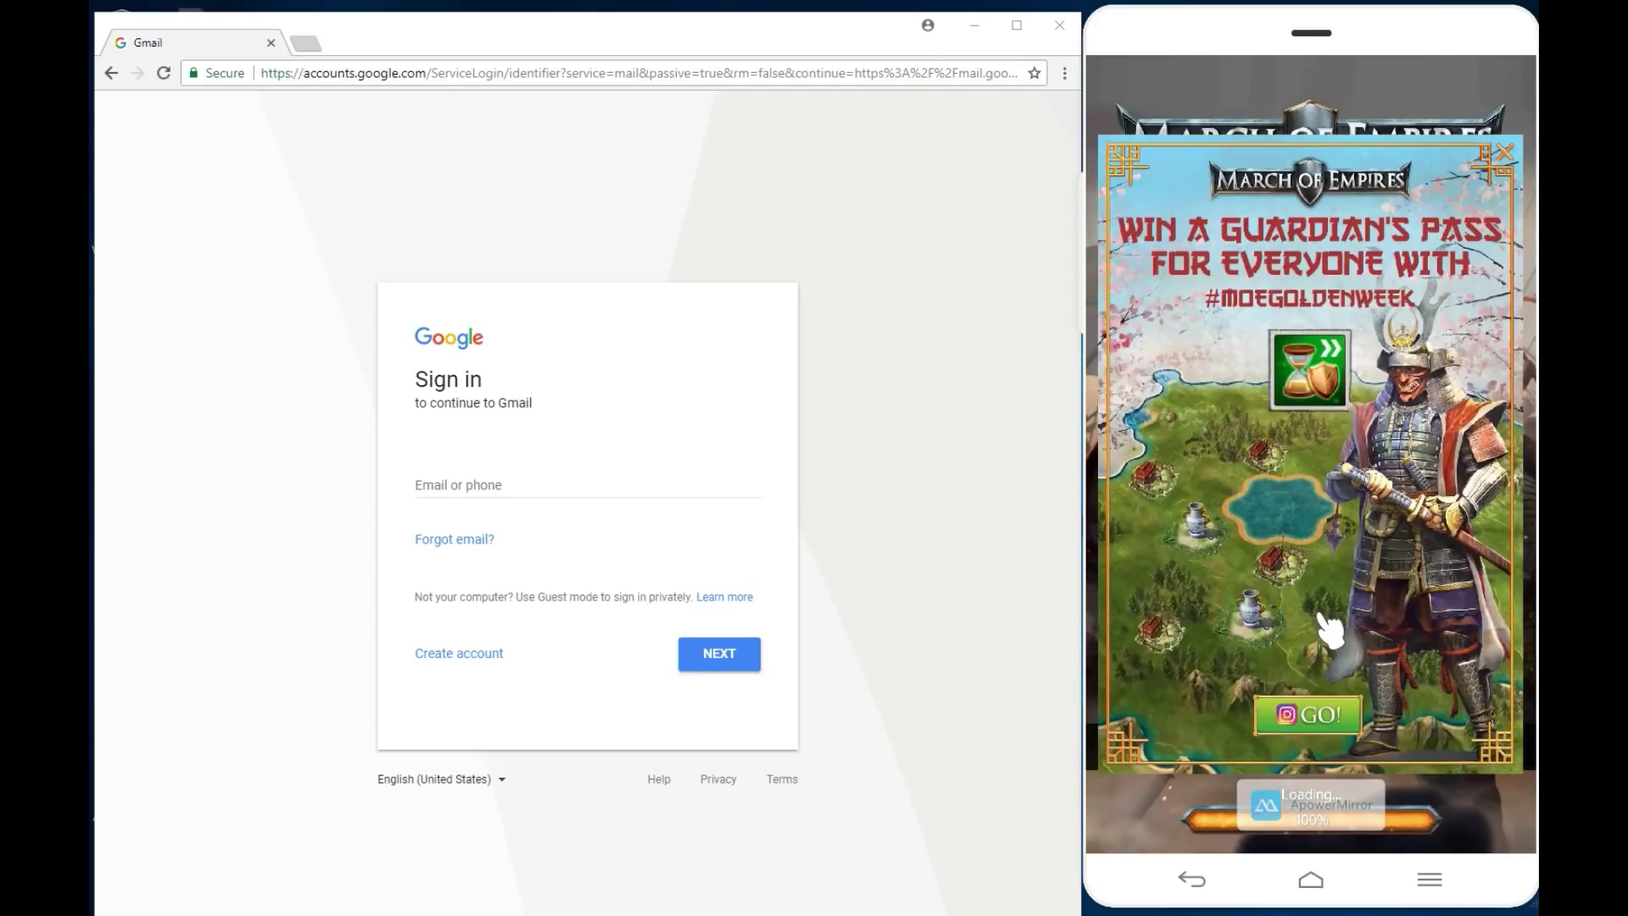
{"action": "left_click", "coordinate": [1506, 156]}
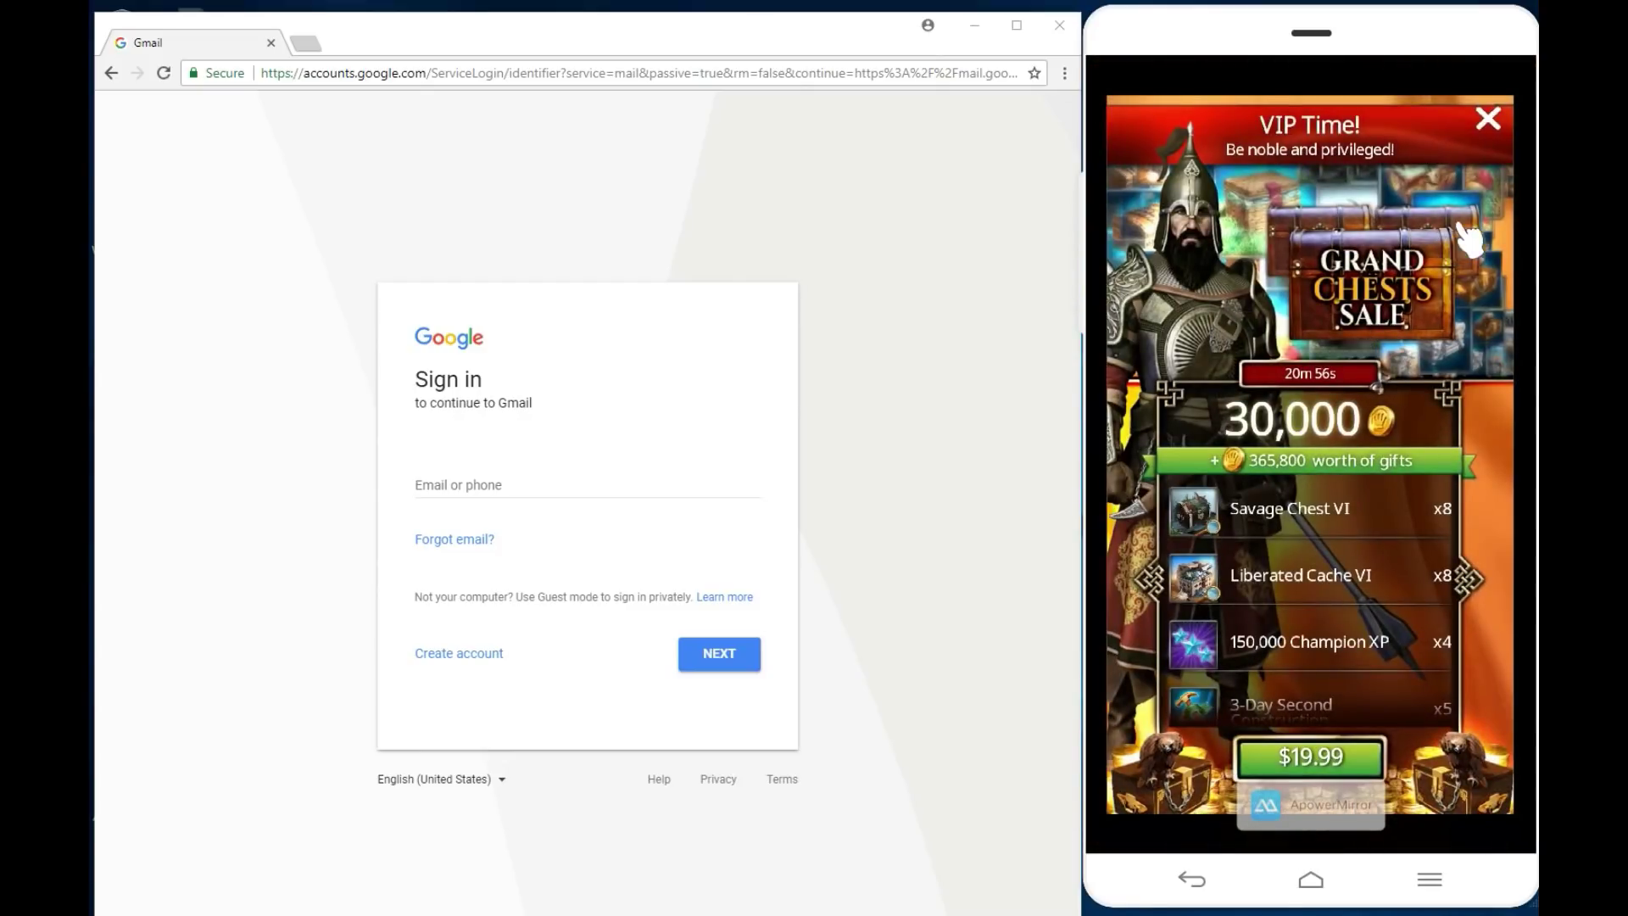
{"action": "left_click", "coordinate": [1489, 121]}
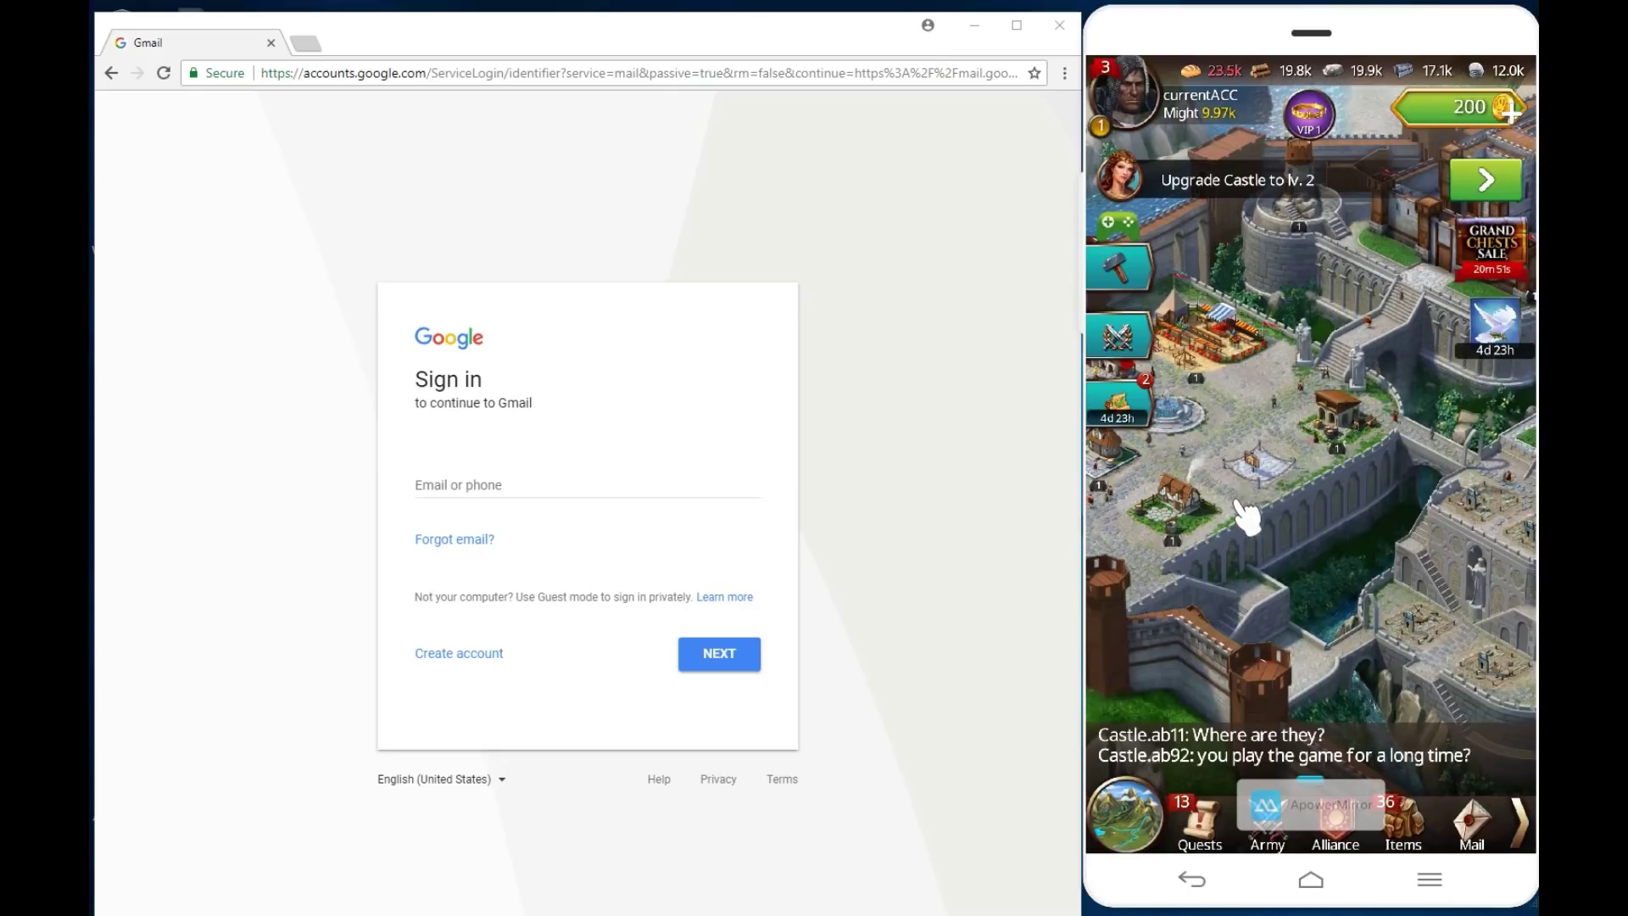
Step: Pan around the castle map and slide the bottom bar to its second page
{"action": "left_click_drag", "start_coordinate": [1317, 475], "coordinate": [1427, 610]}
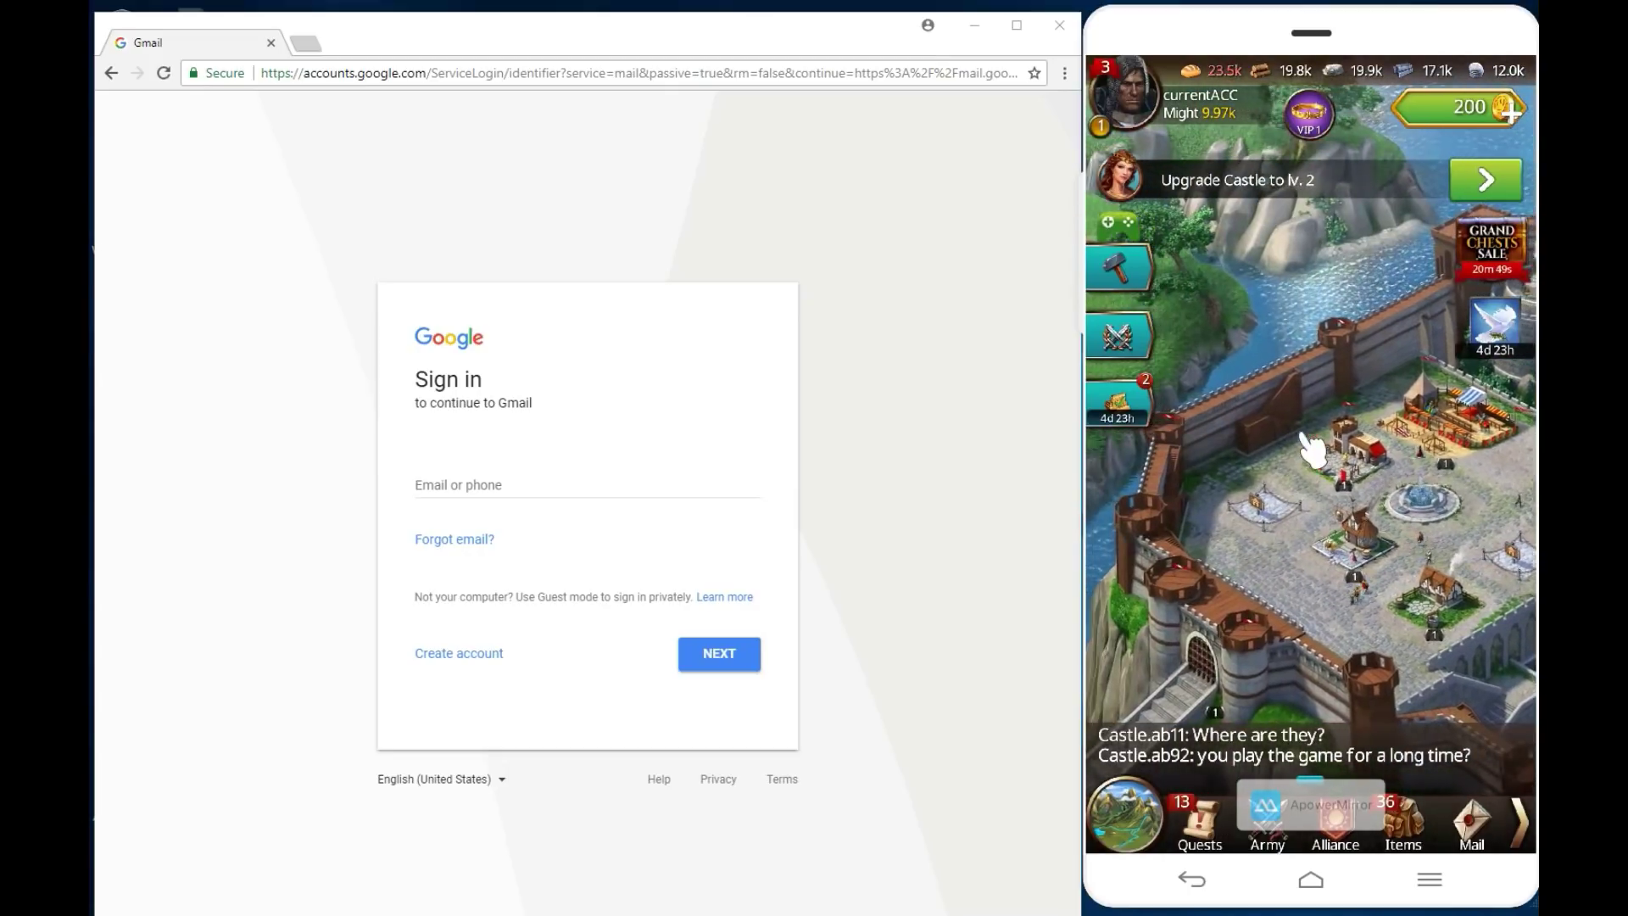
{"action": "left_click_drag", "start_coordinate": [1308, 436], "coordinate": [1433, 458]}
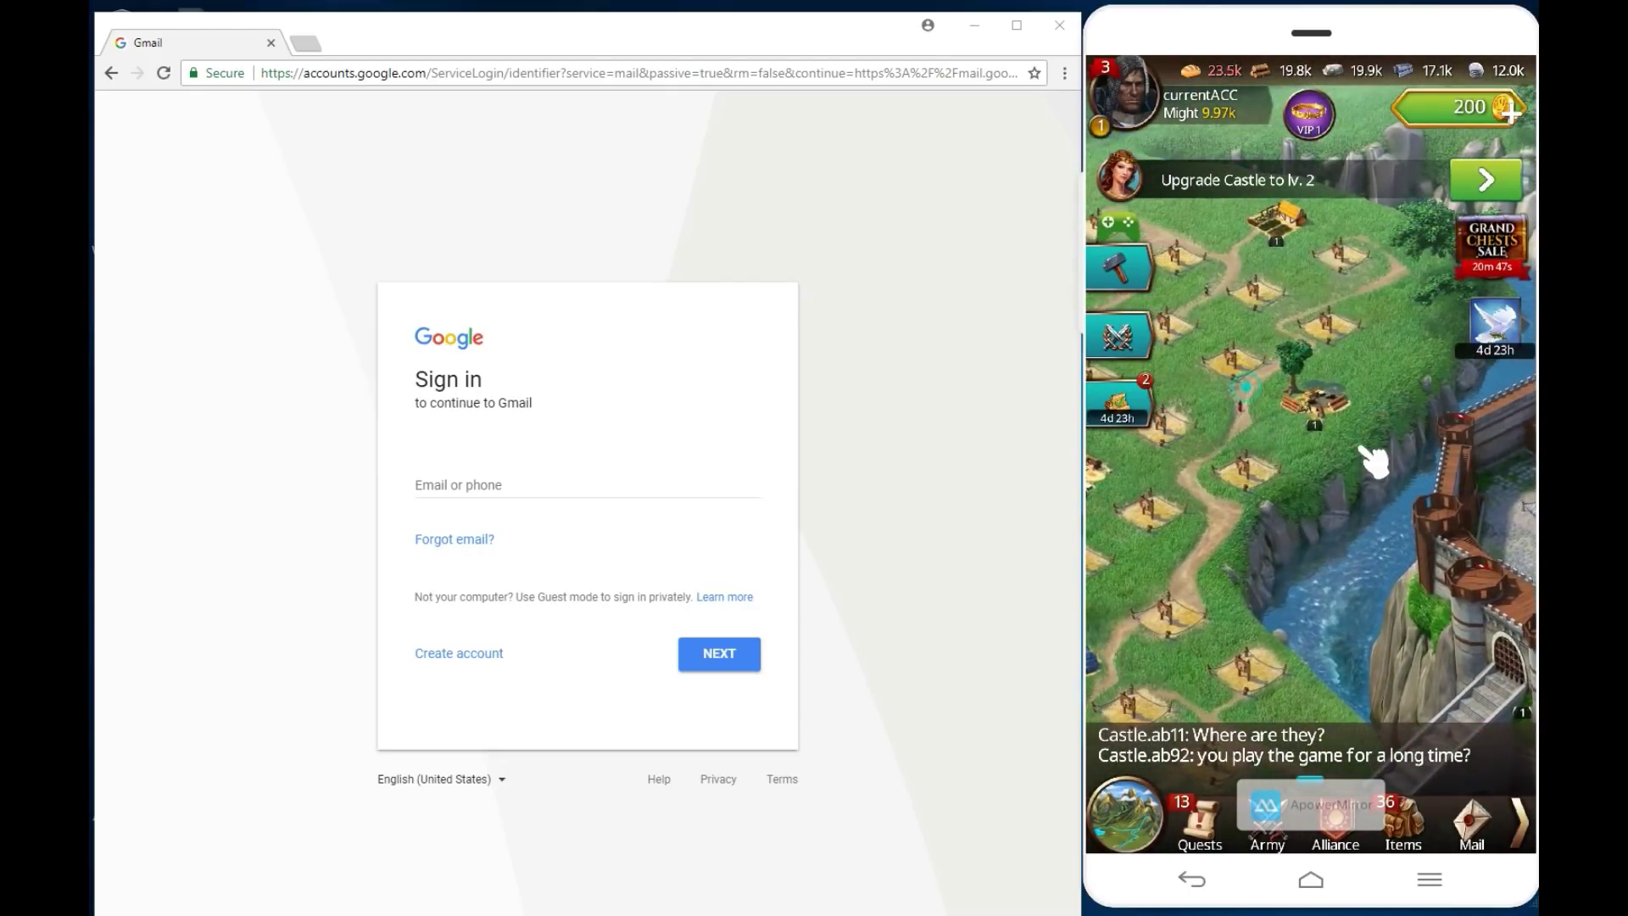
{"action": "left_click_drag", "start_coordinate": [1301, 664], "coordinate": [1504, 669]}
{"action": "left_click_drag", "start_coordinate": [1298, 316], "coordinate": [1374, 644]}
{"action": "left_click_drag", "start_coordinate": [1490, 816], "coordinate": [1221, 809]}
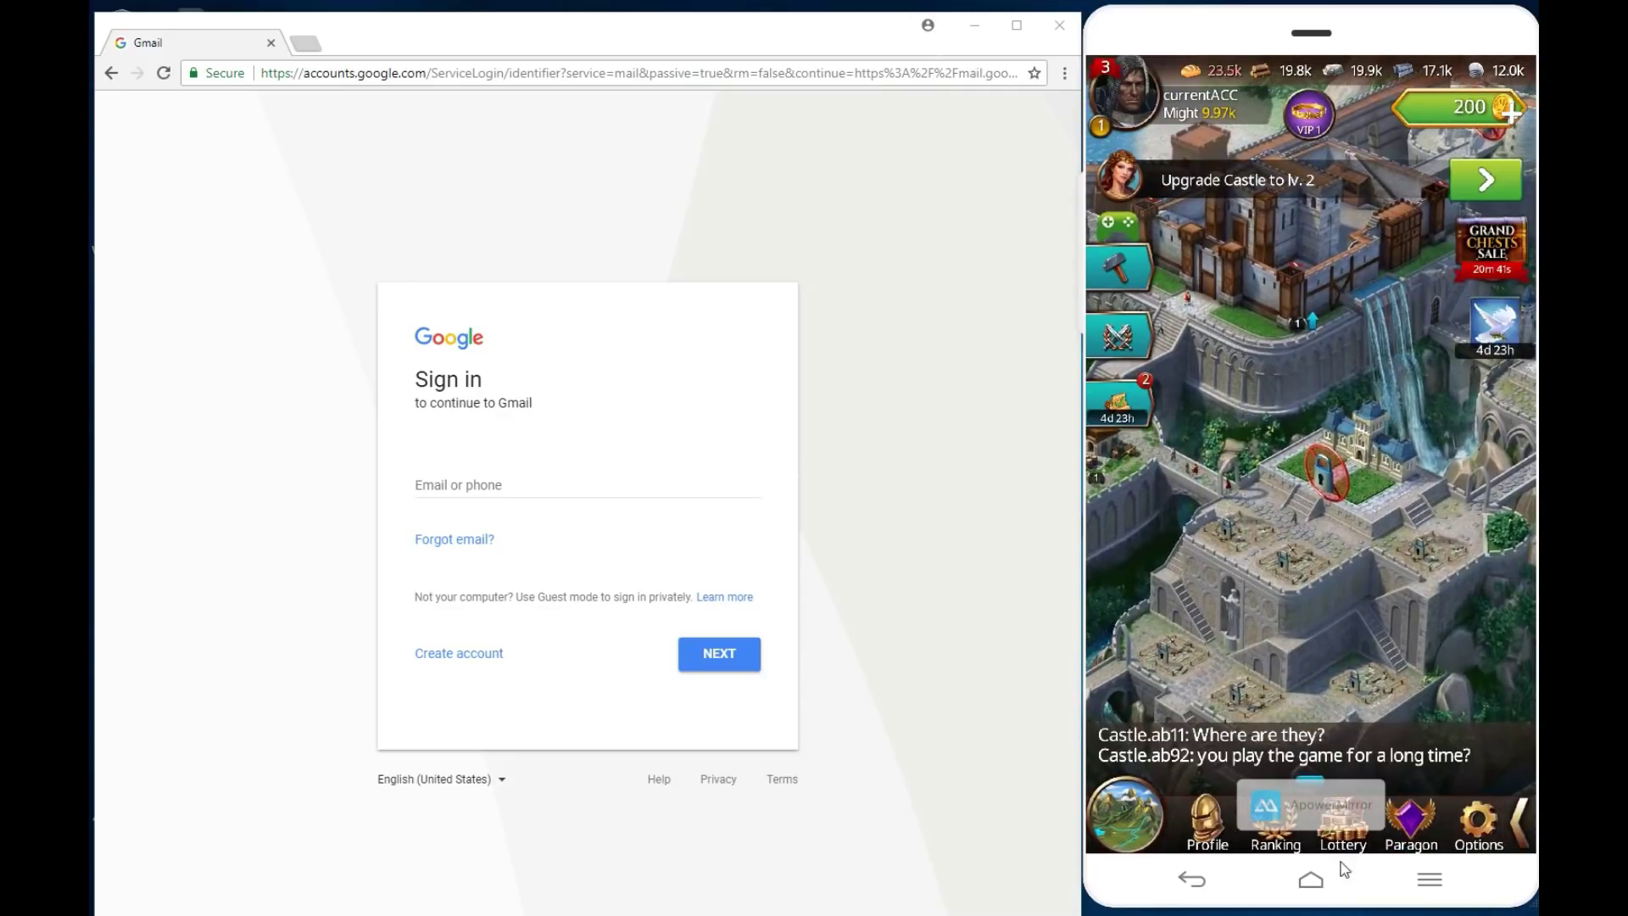
Step: Go to Options > Connection to confirm the device is linked to Play Games
{"action": "left_click", "coordinate": [1476, 836]}
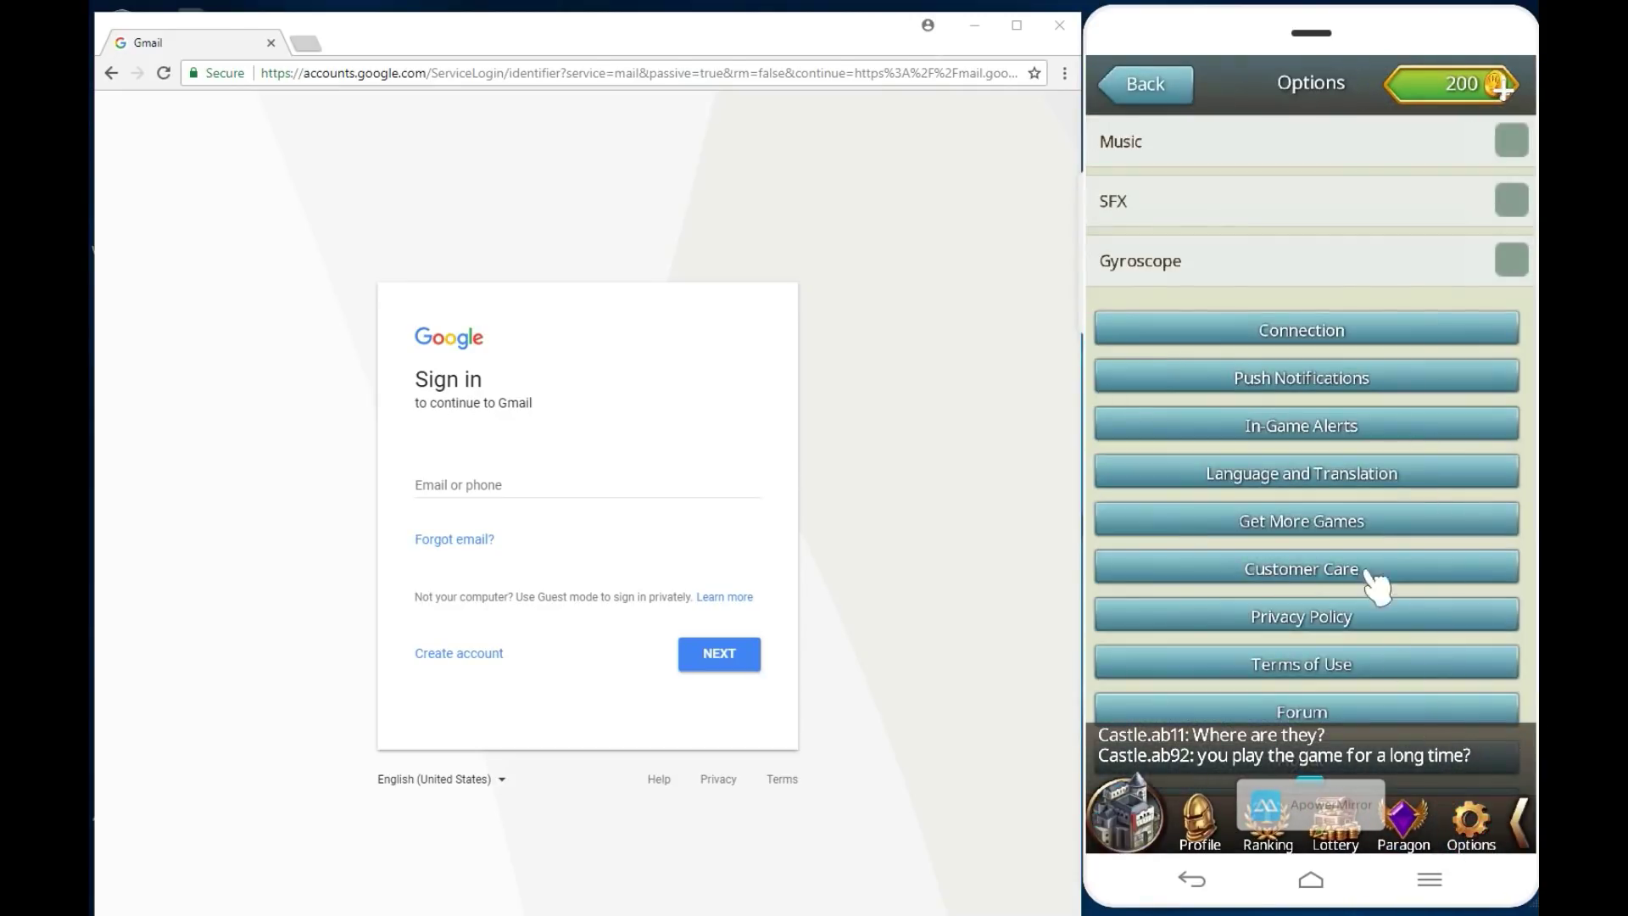
{"action": "left_click", "coordinate": [1313, 338]}
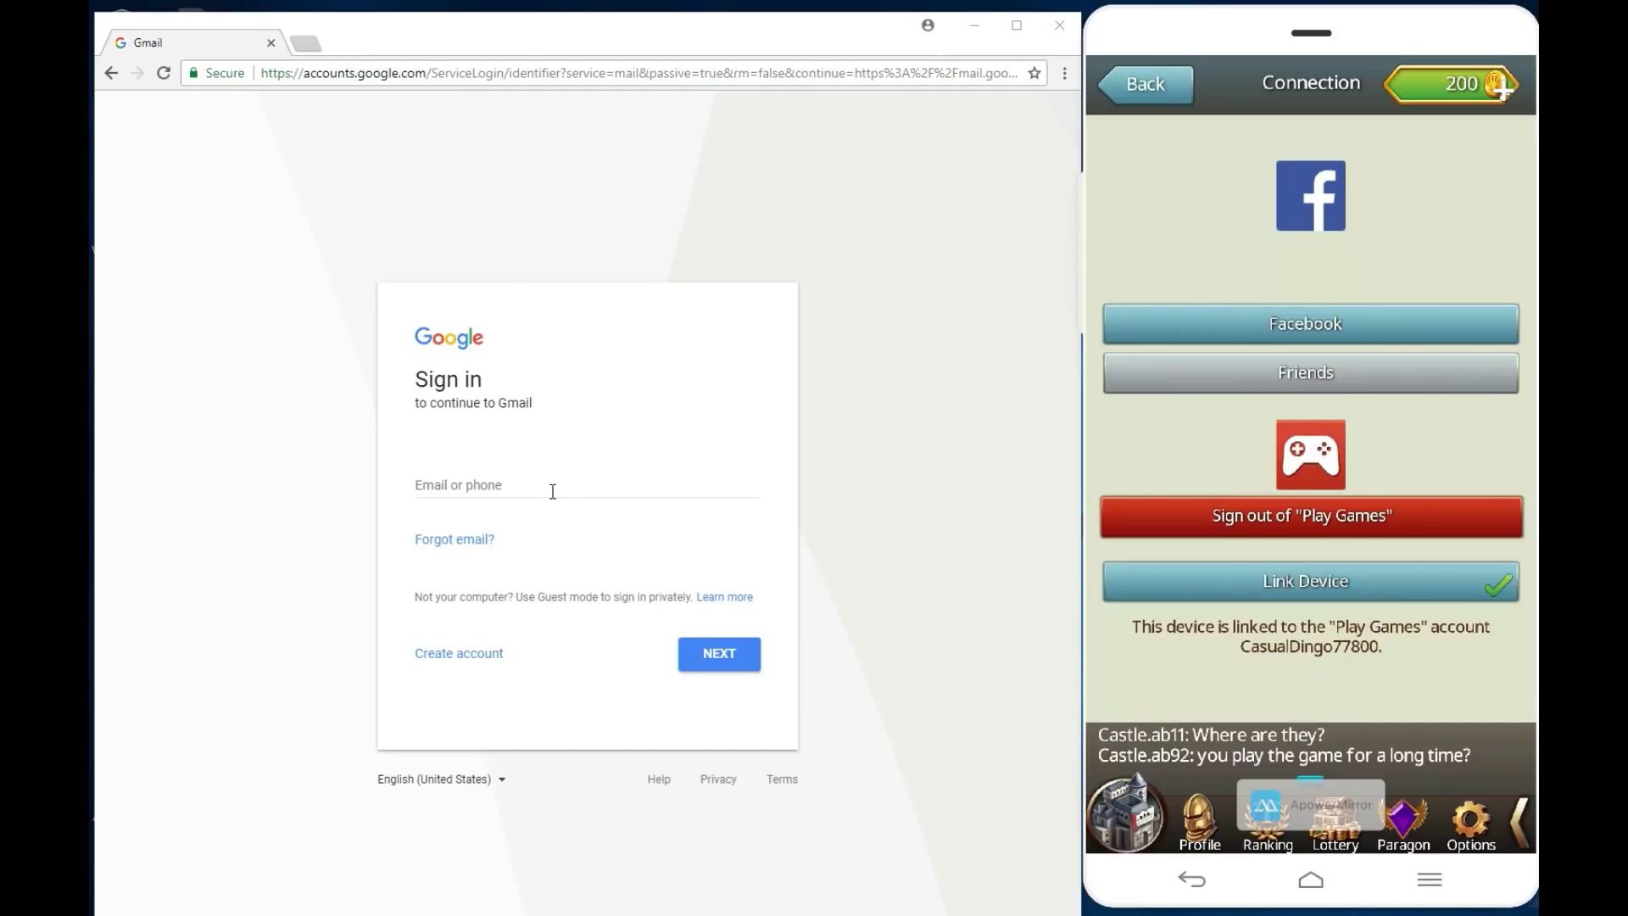
Step: Start a new Google account and fill in the first and last name fields
{"action": "left_click", "coordinate": [470, 653]}
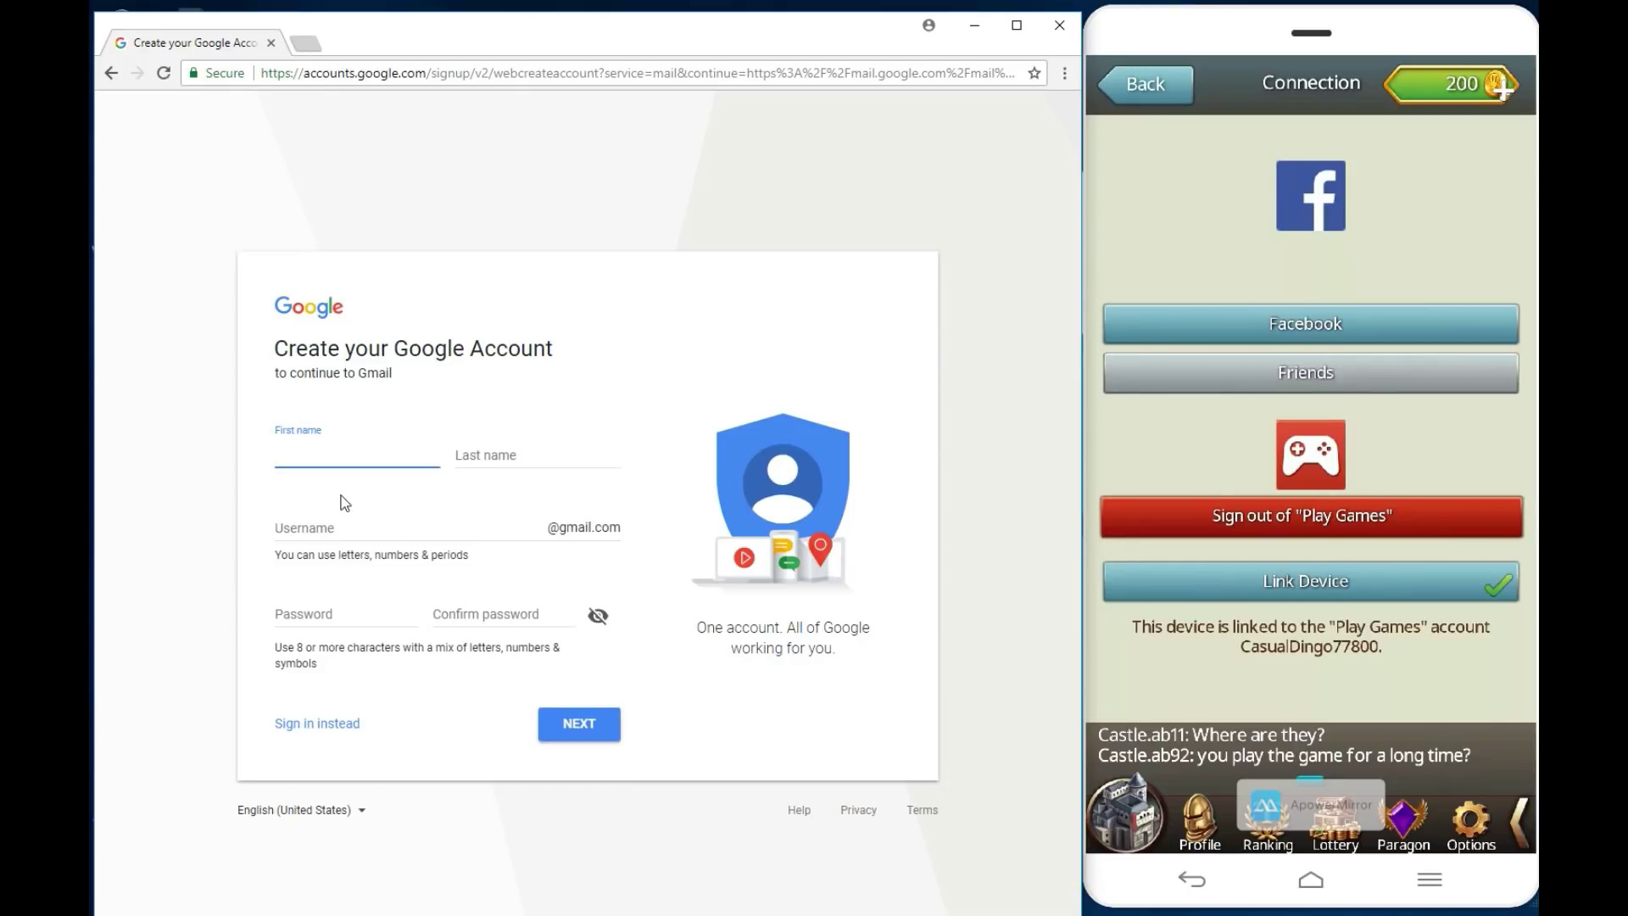
{"action": "type", "text": "second"}
{"action": "left_click_drag", "start_coordinate": [357, 454], "coordinate": [324, 454]}
{"action": "key", "text": "BackSpace"}
{"action": "left_click", "coordinate": [531, 455]}
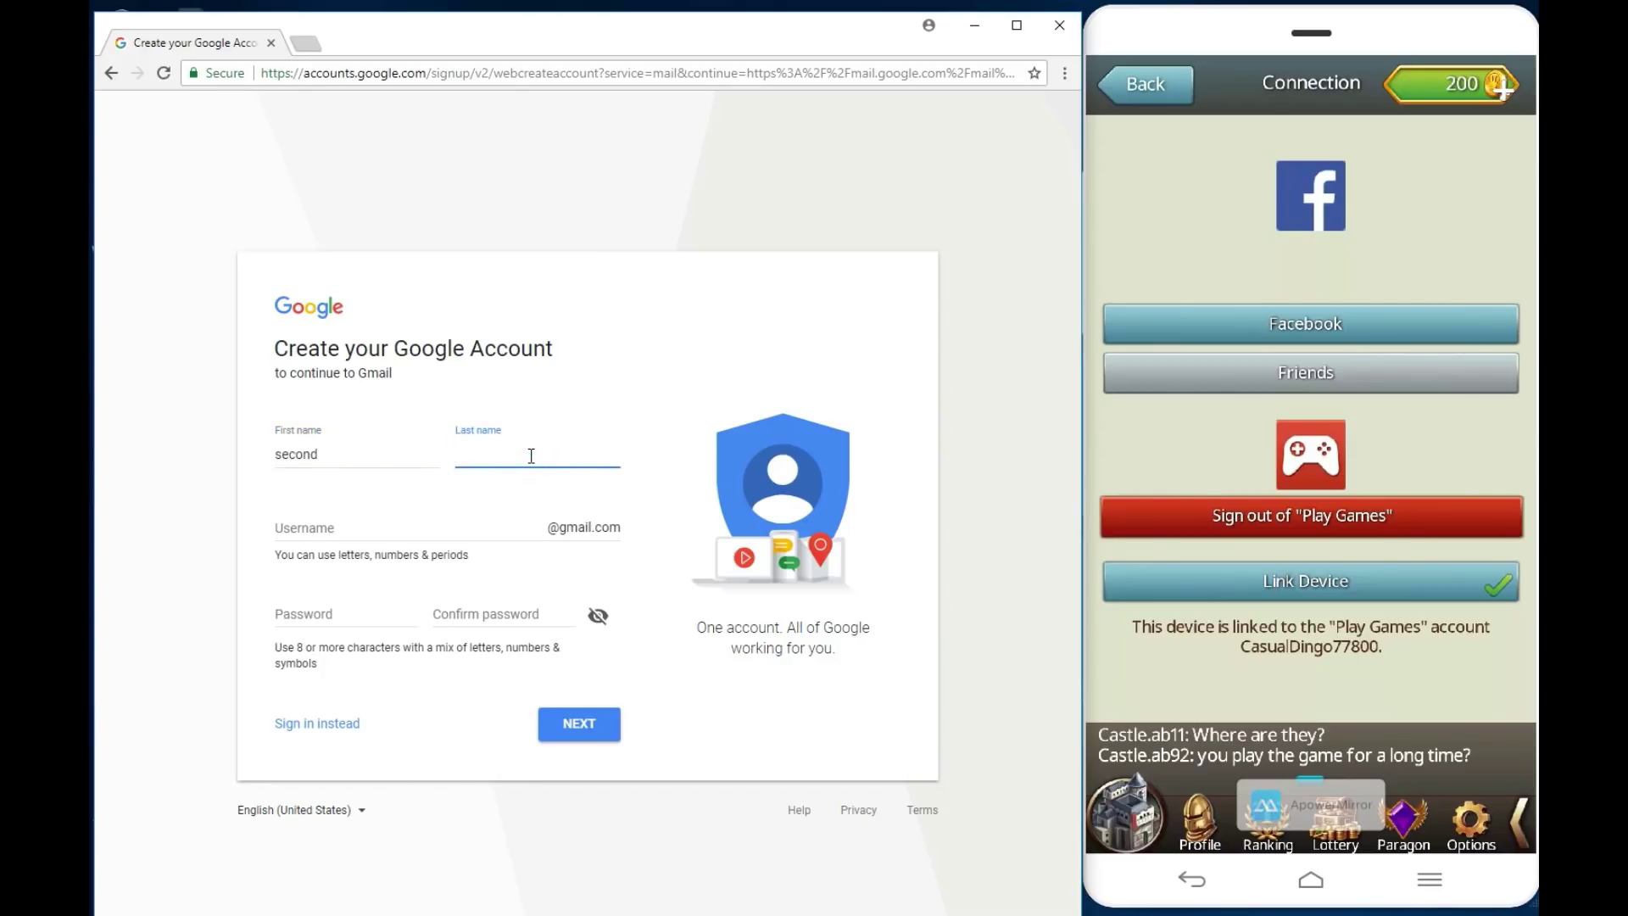
{"action": "type", "text": "castle"}
Step: Enter the username, set and confirm the password, and submit the form
{"action": "left_click", "coordinate": [346, 527]}
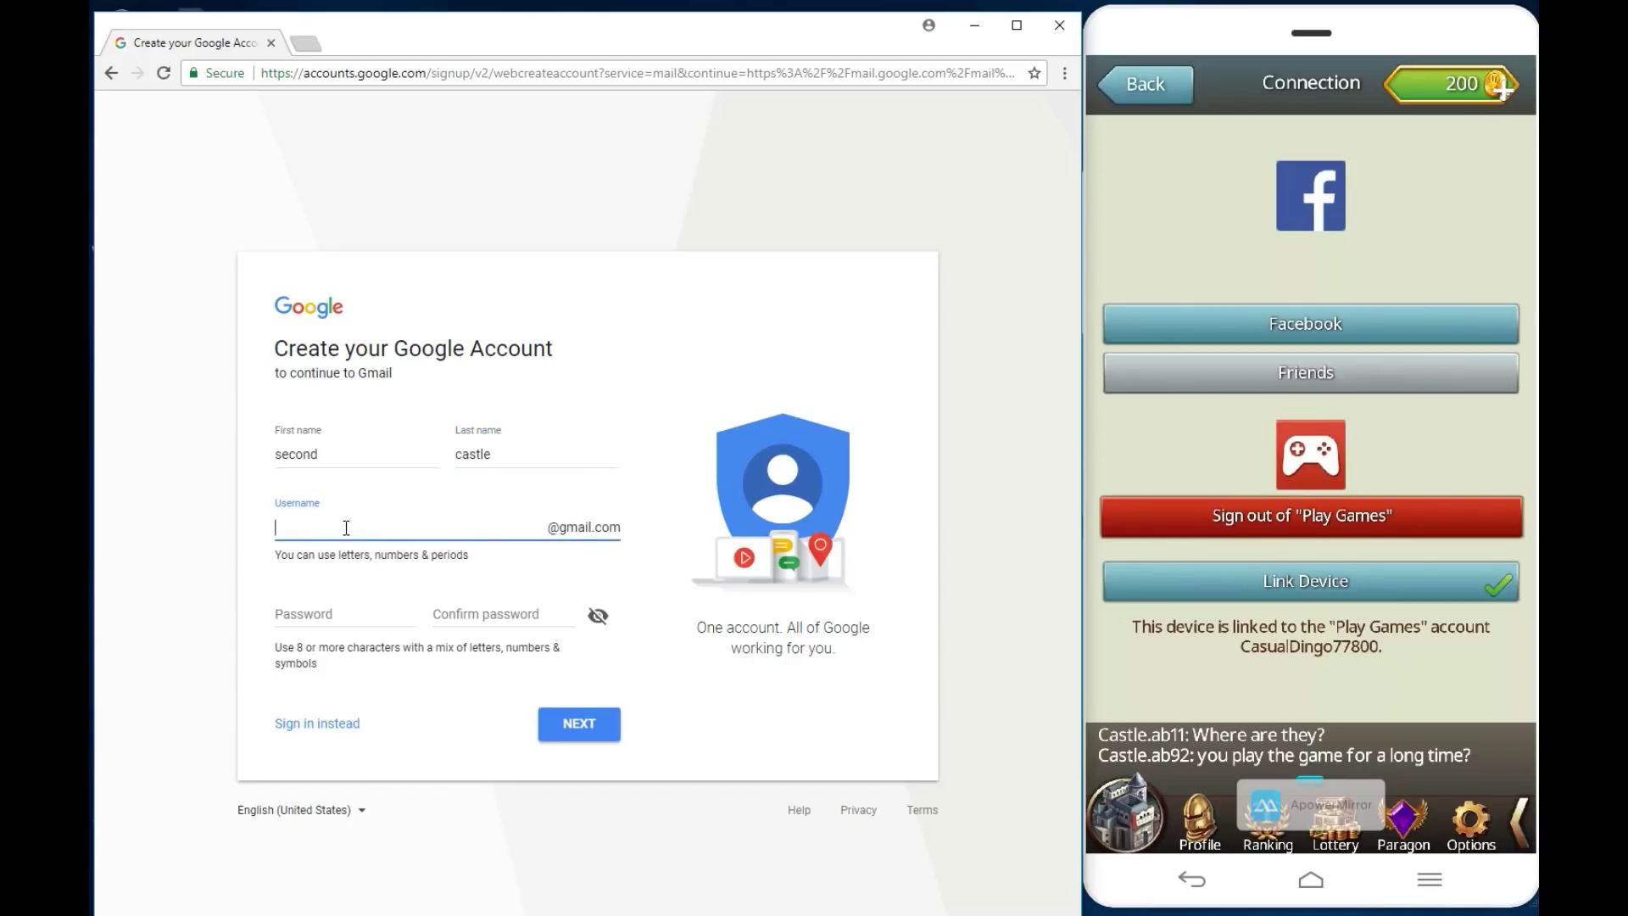
{"action": "left_click", "coordinate": [315, 615]}
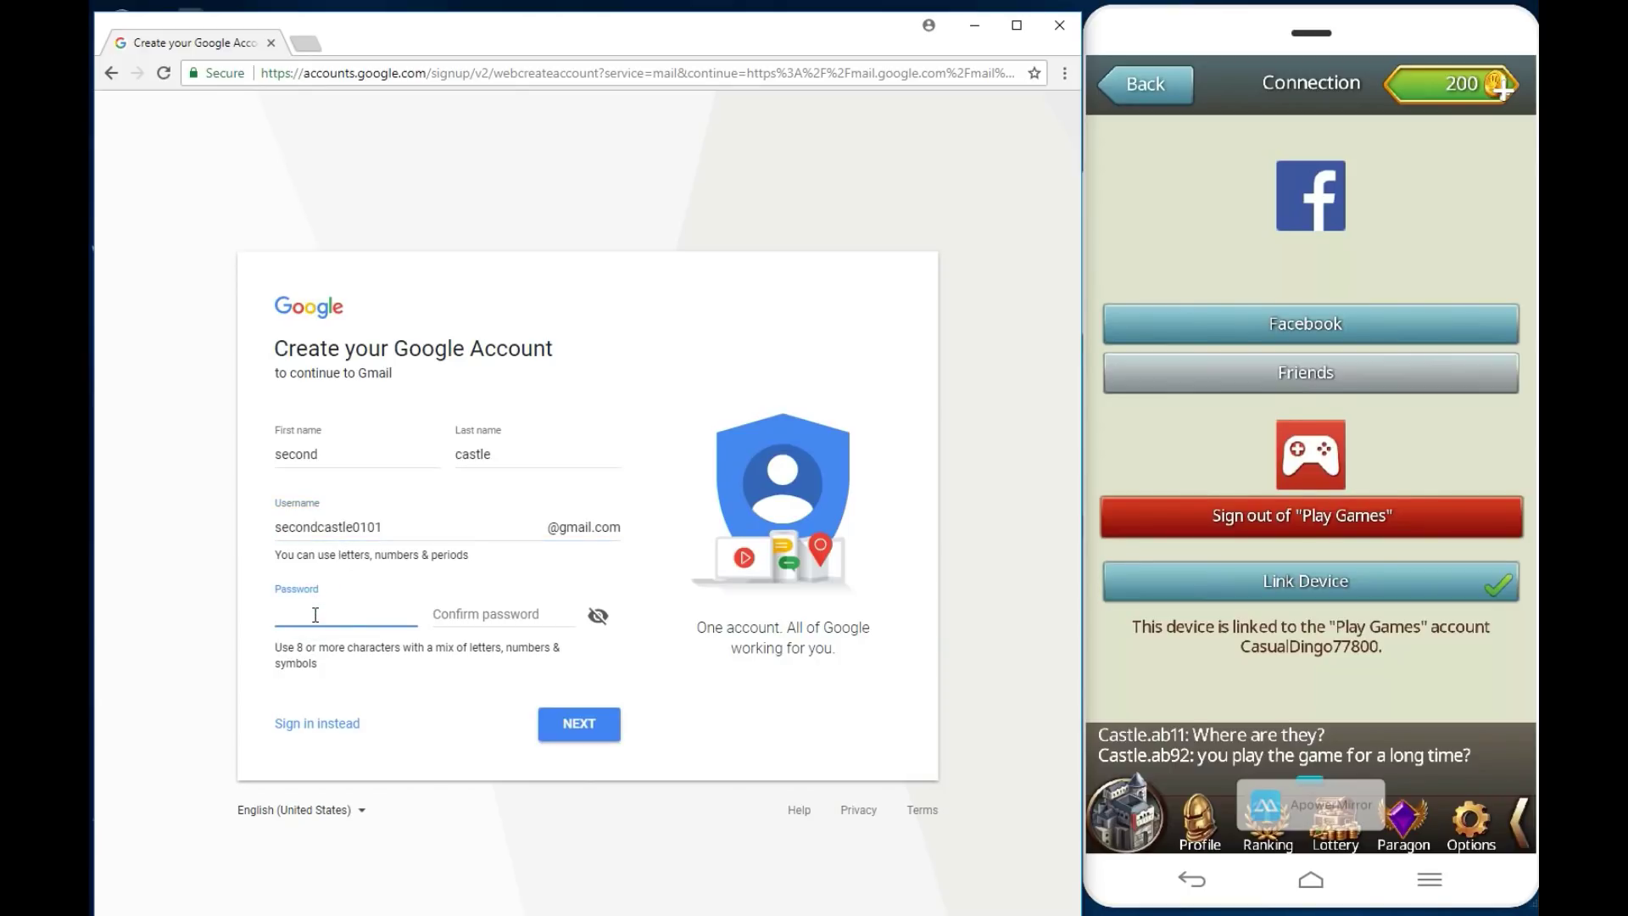
{"action": "type", "text": "s•••"}
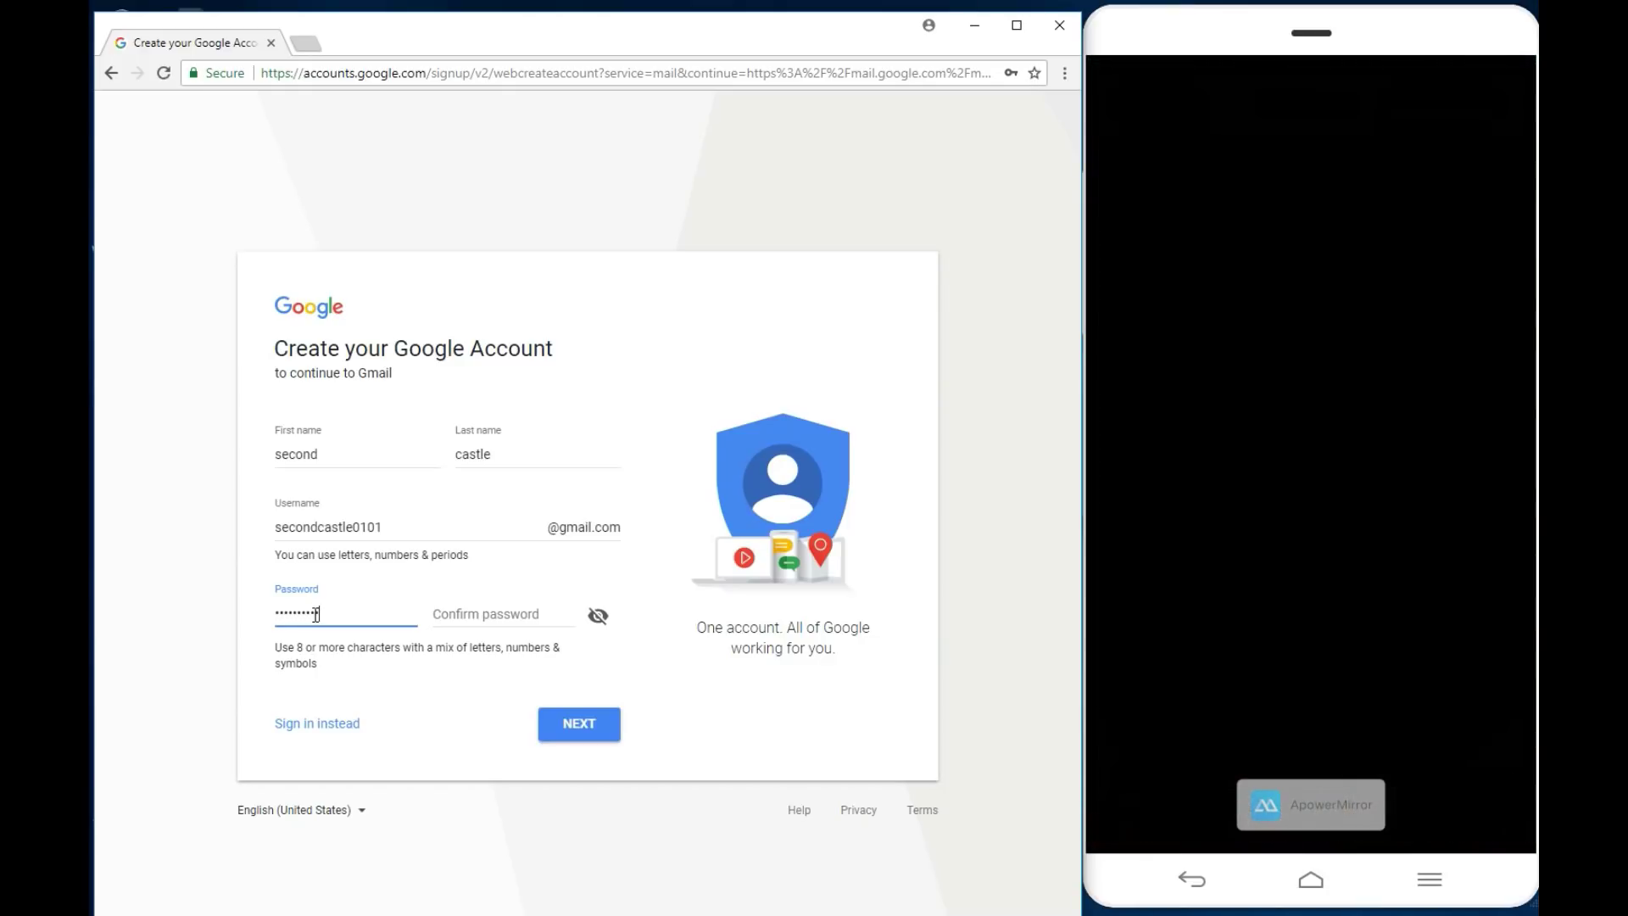
{"action": "type", "text": "••"}
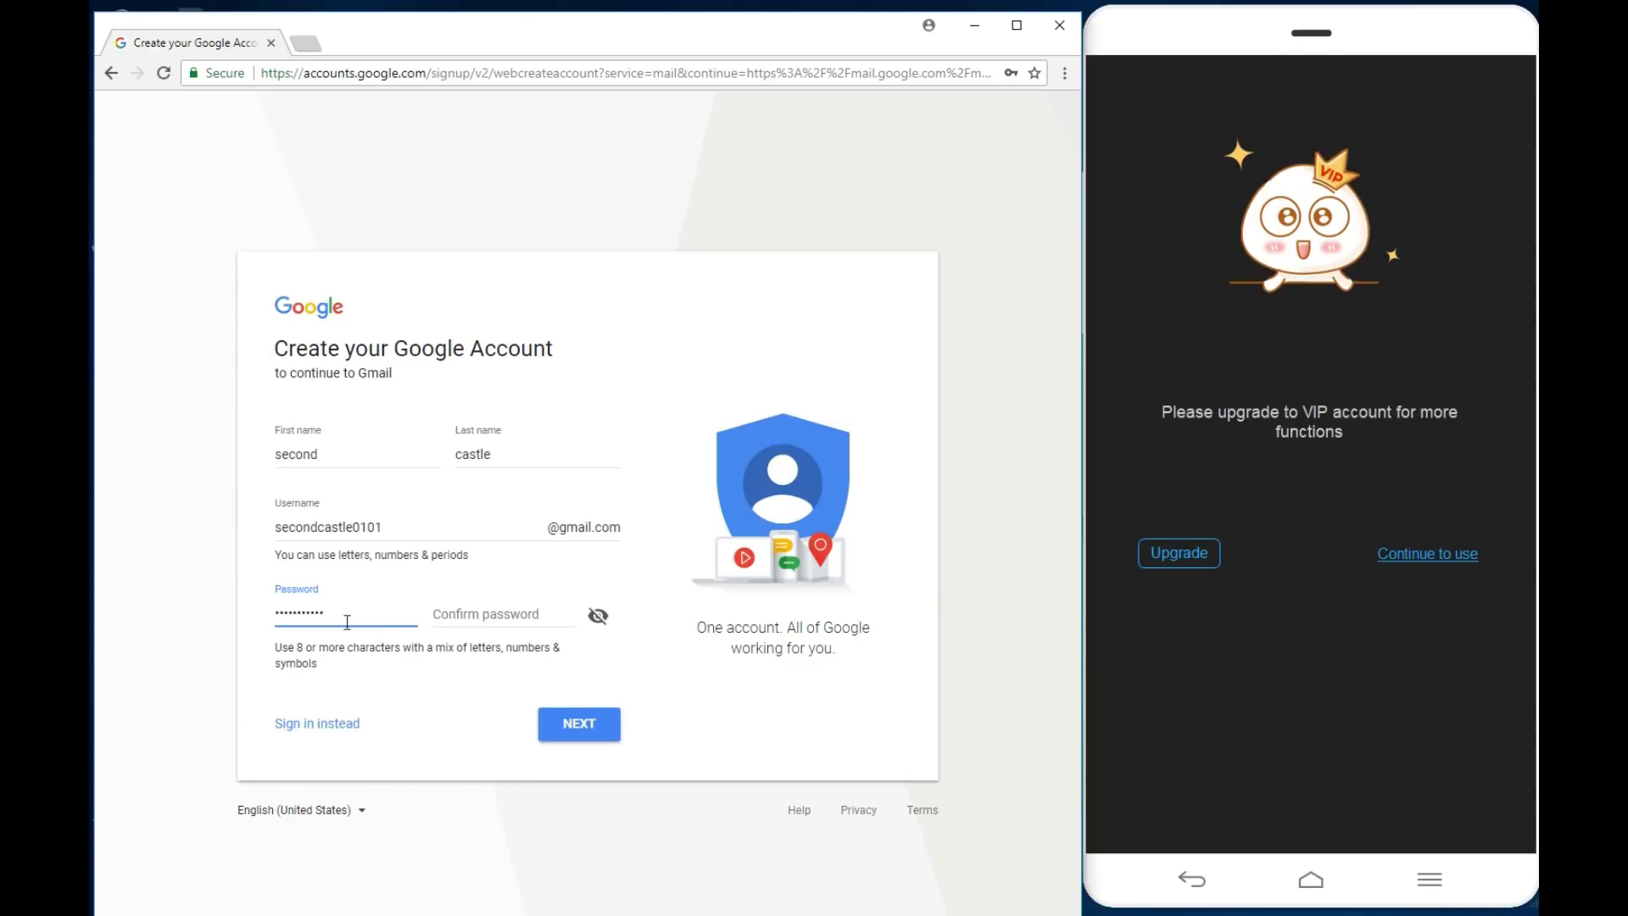
{"action": "left_click", "coordinate": [478, 614]}
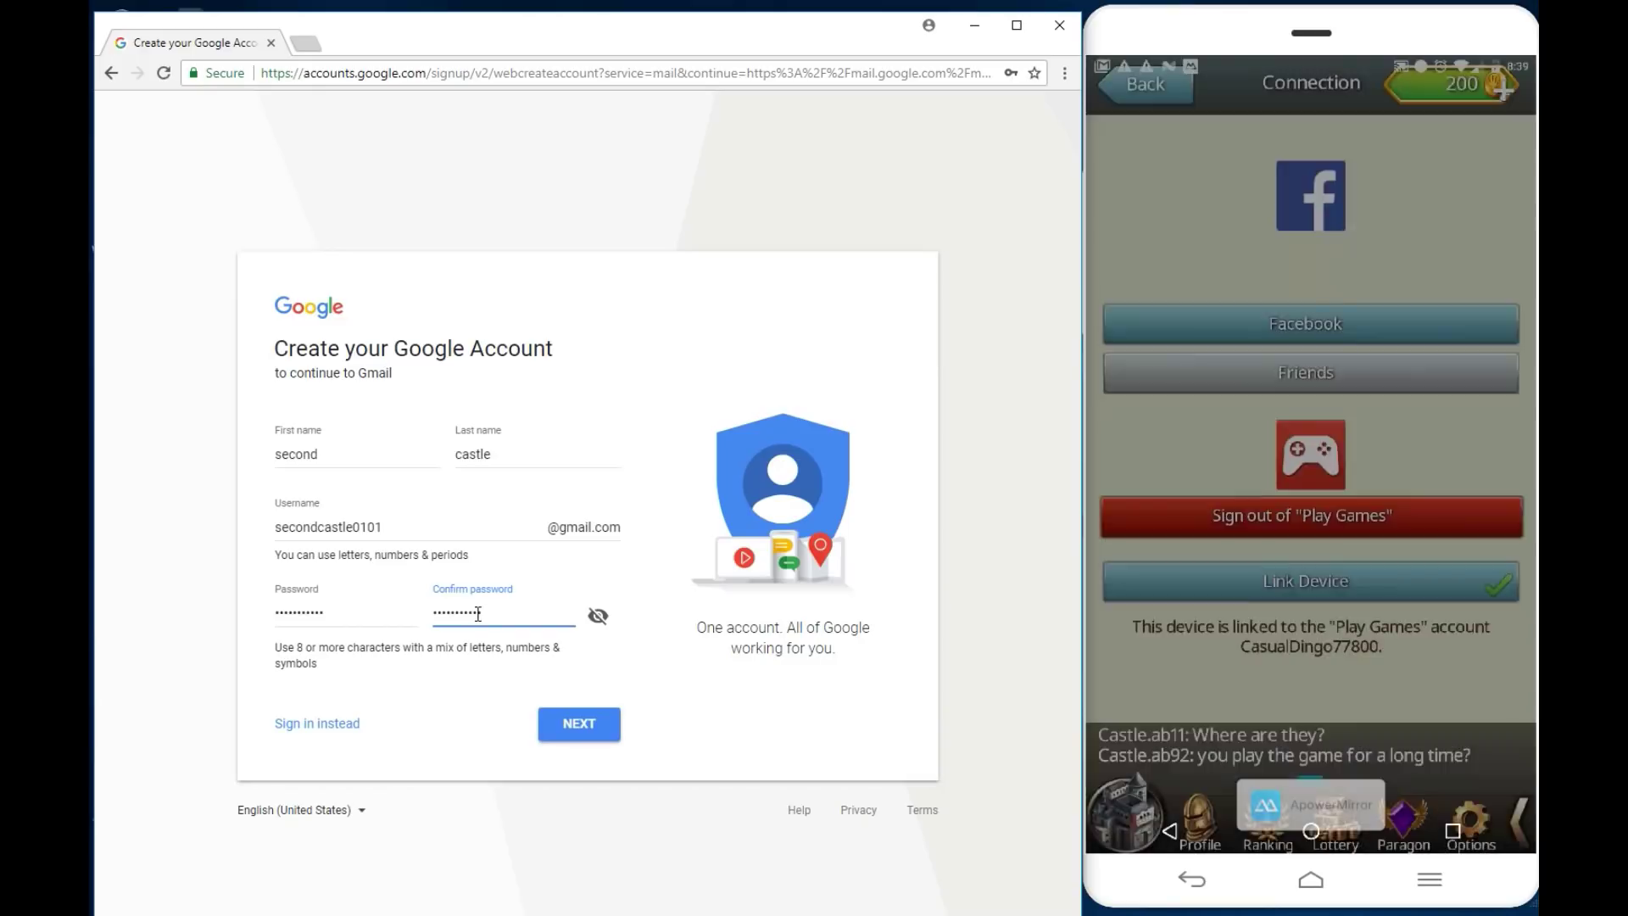
{"action": "left_click", "coordinate": [596, 727]}
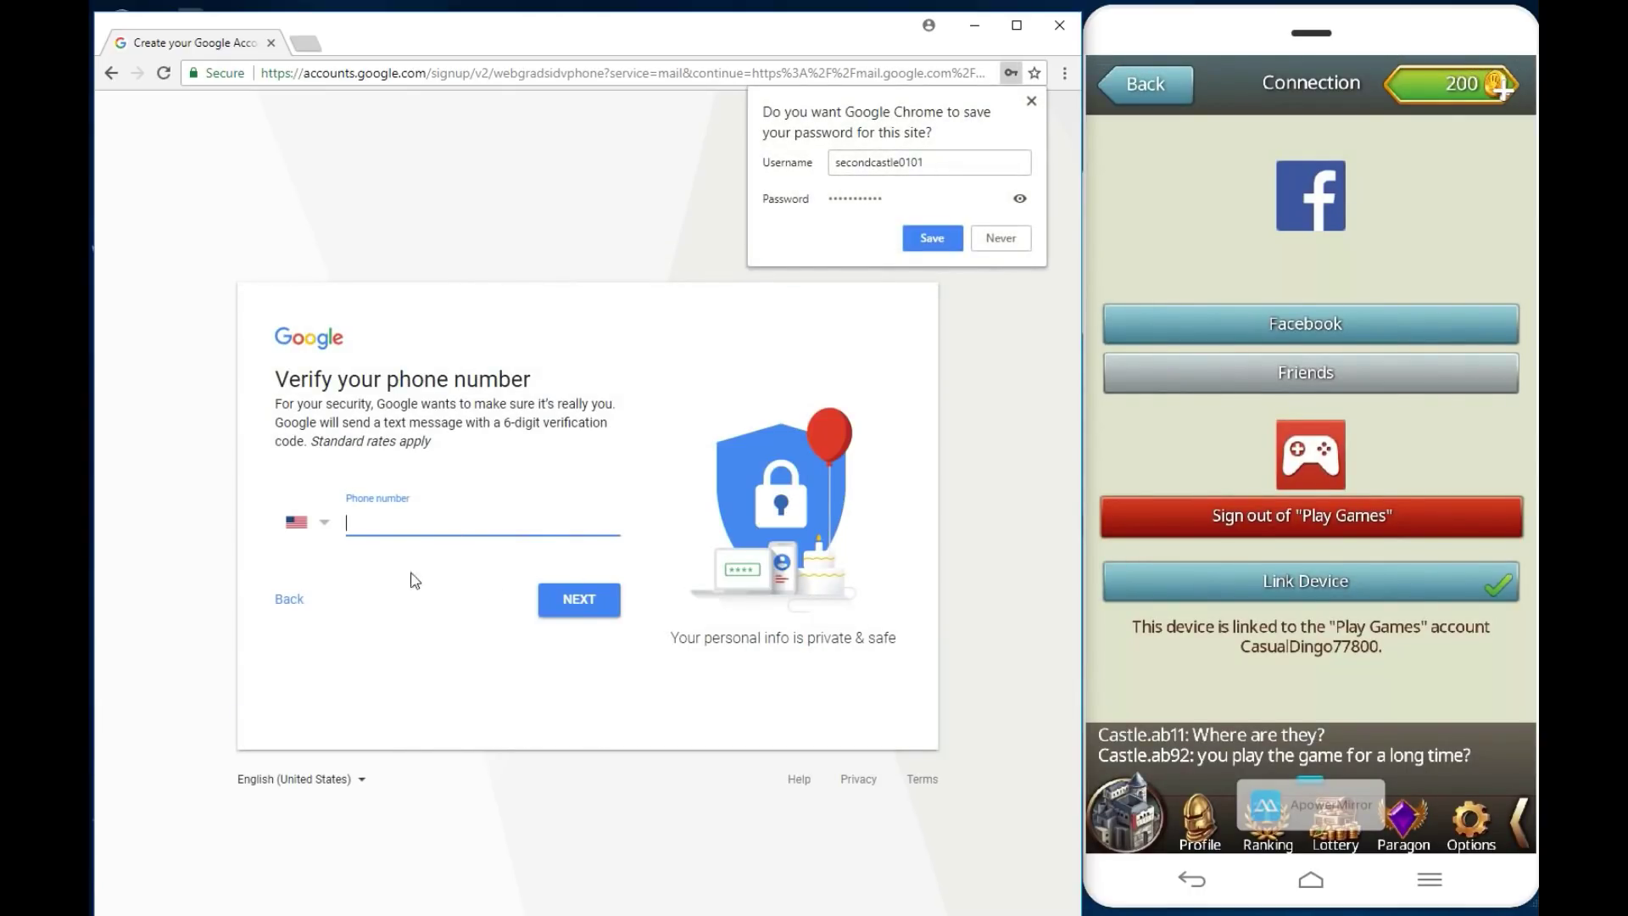
Step: Dismiss the save-password bubble and keep United States as the phone country
{"action": "left_click", "coordinate": [567, 605]}
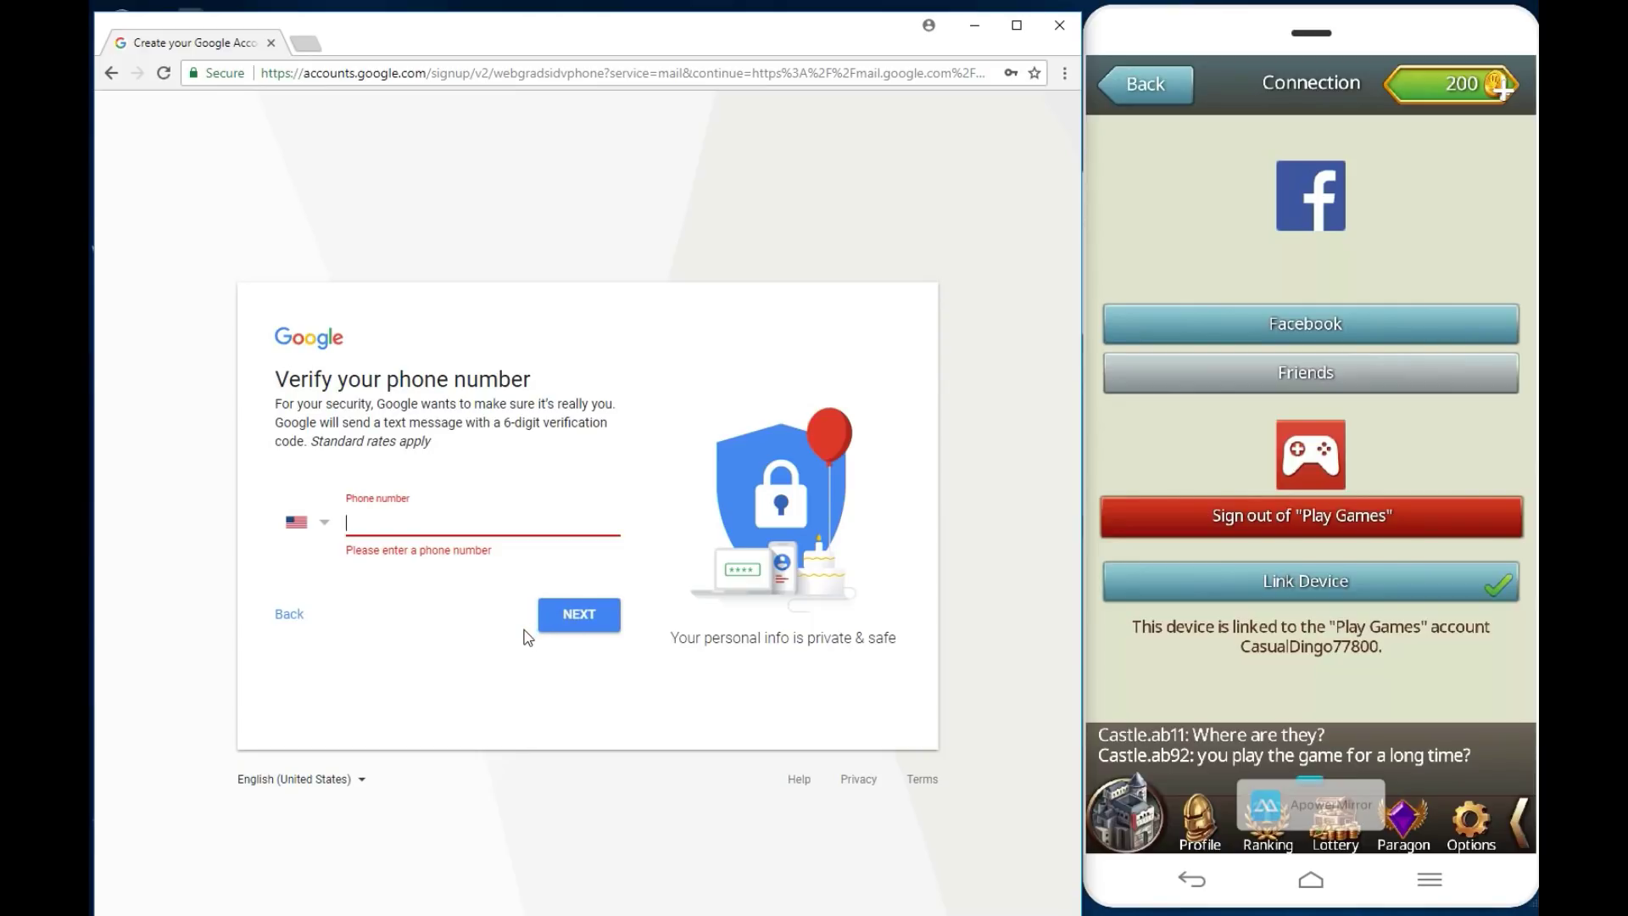
{"action": "left_click", "coordinate": [577, 623]}
{"action": "left_click", "coordinate": [577, 623]}
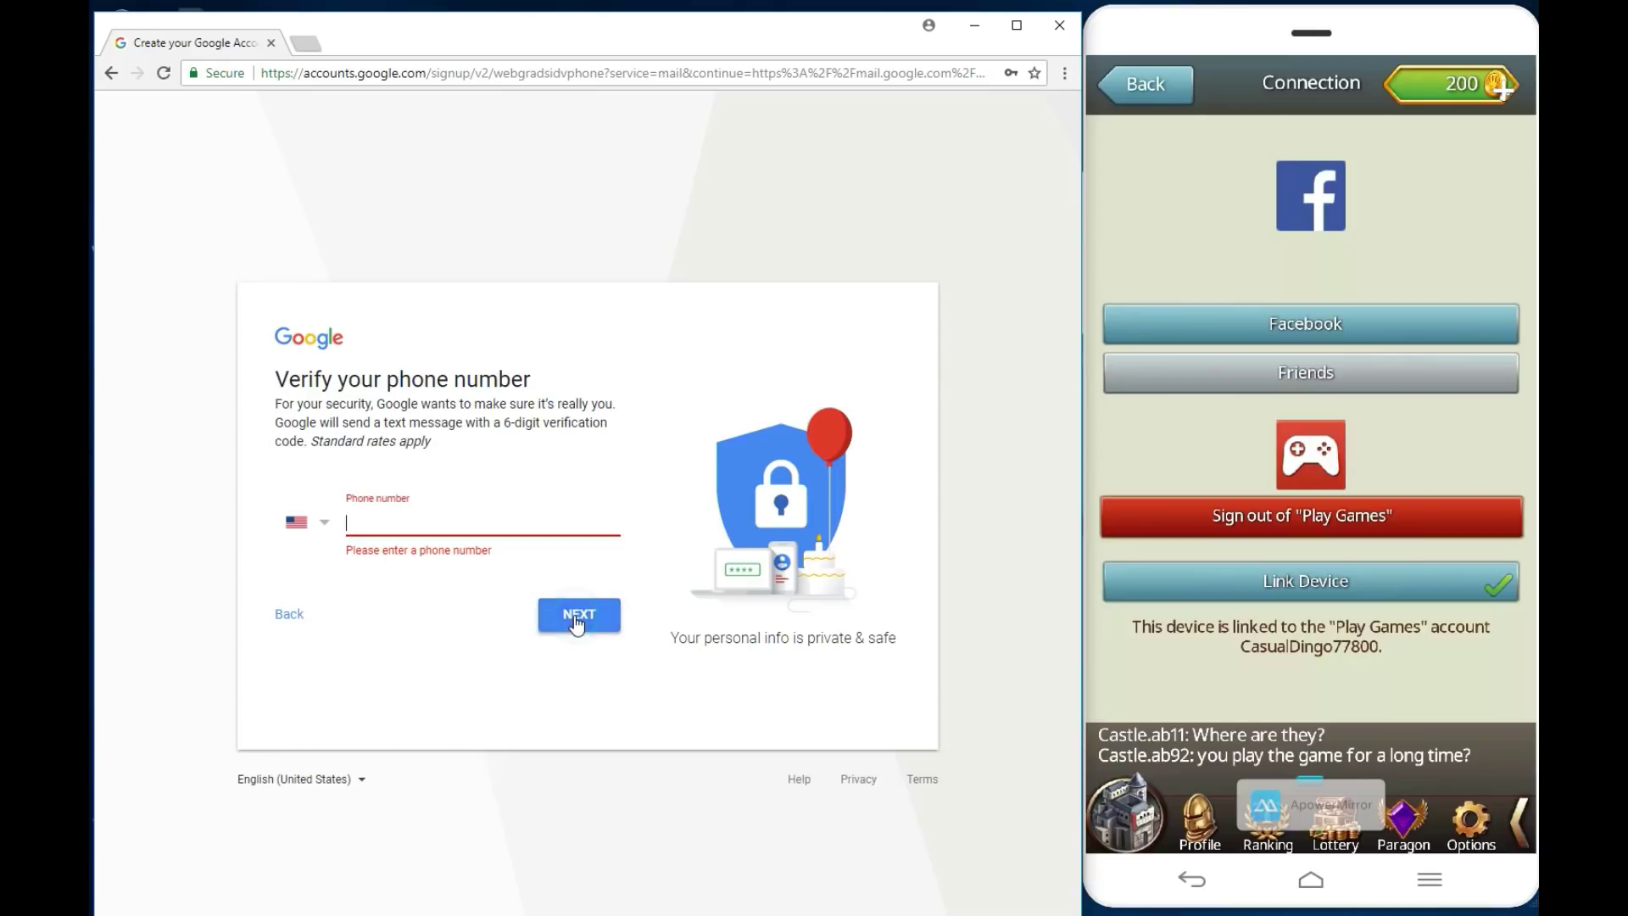
{"action": "left_click", "coordinate": [324, 521]}
{"action": "left_click", "coordinate": [519, 134]}
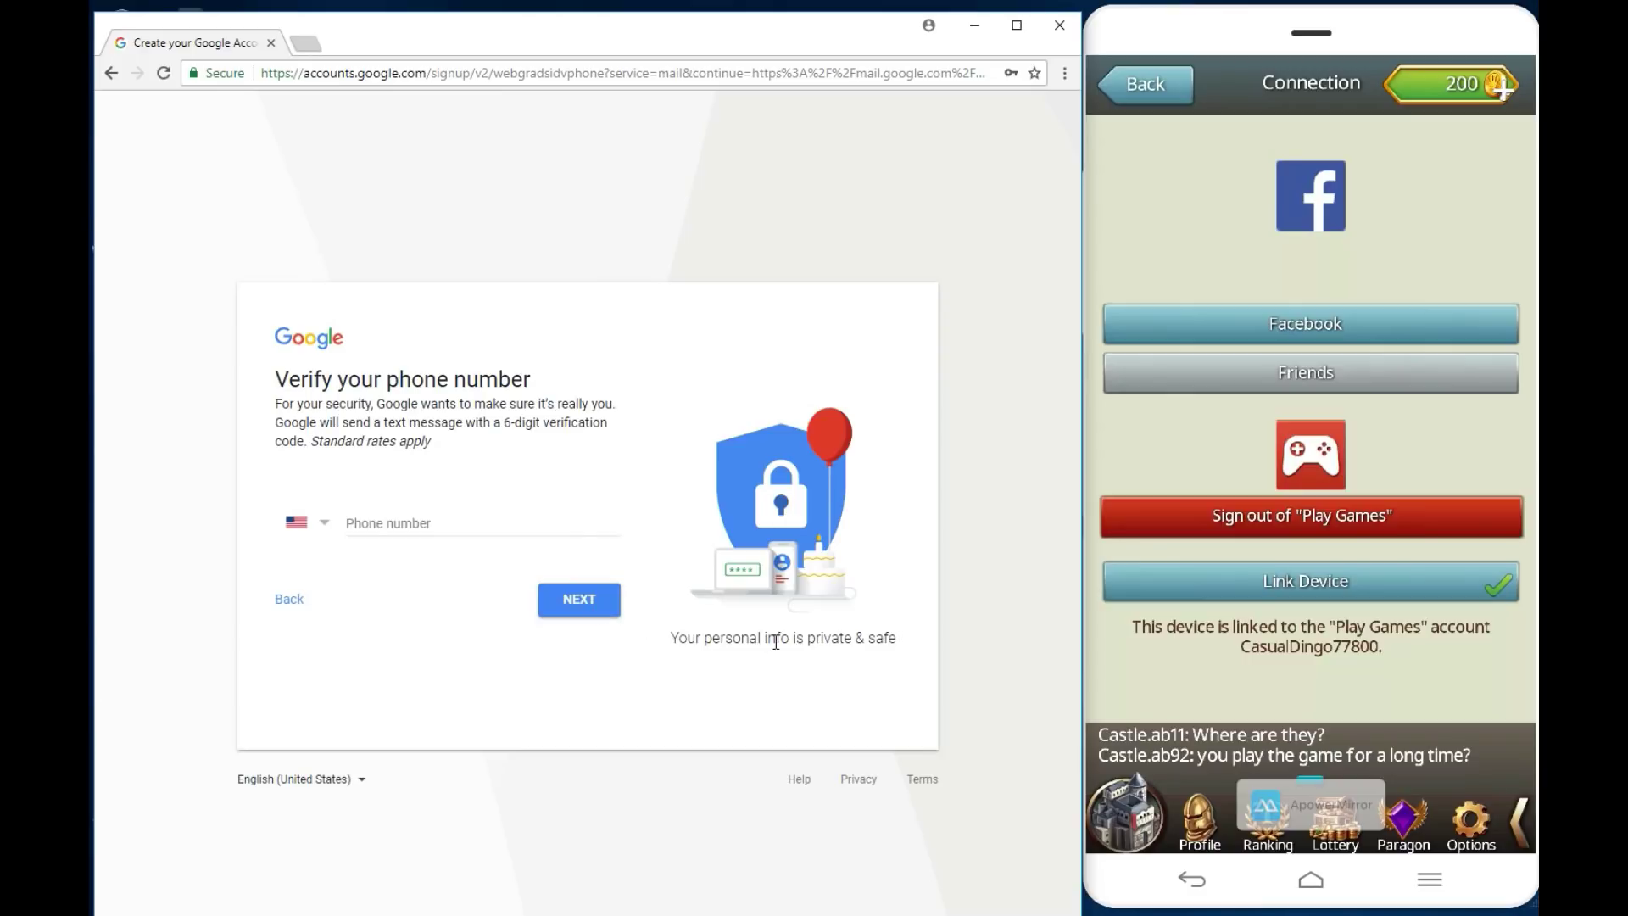
Step: Try repeatedly to continue without a phone number, then go back to the details form
{"action": "left_click", "coordinate": [603, 603]}
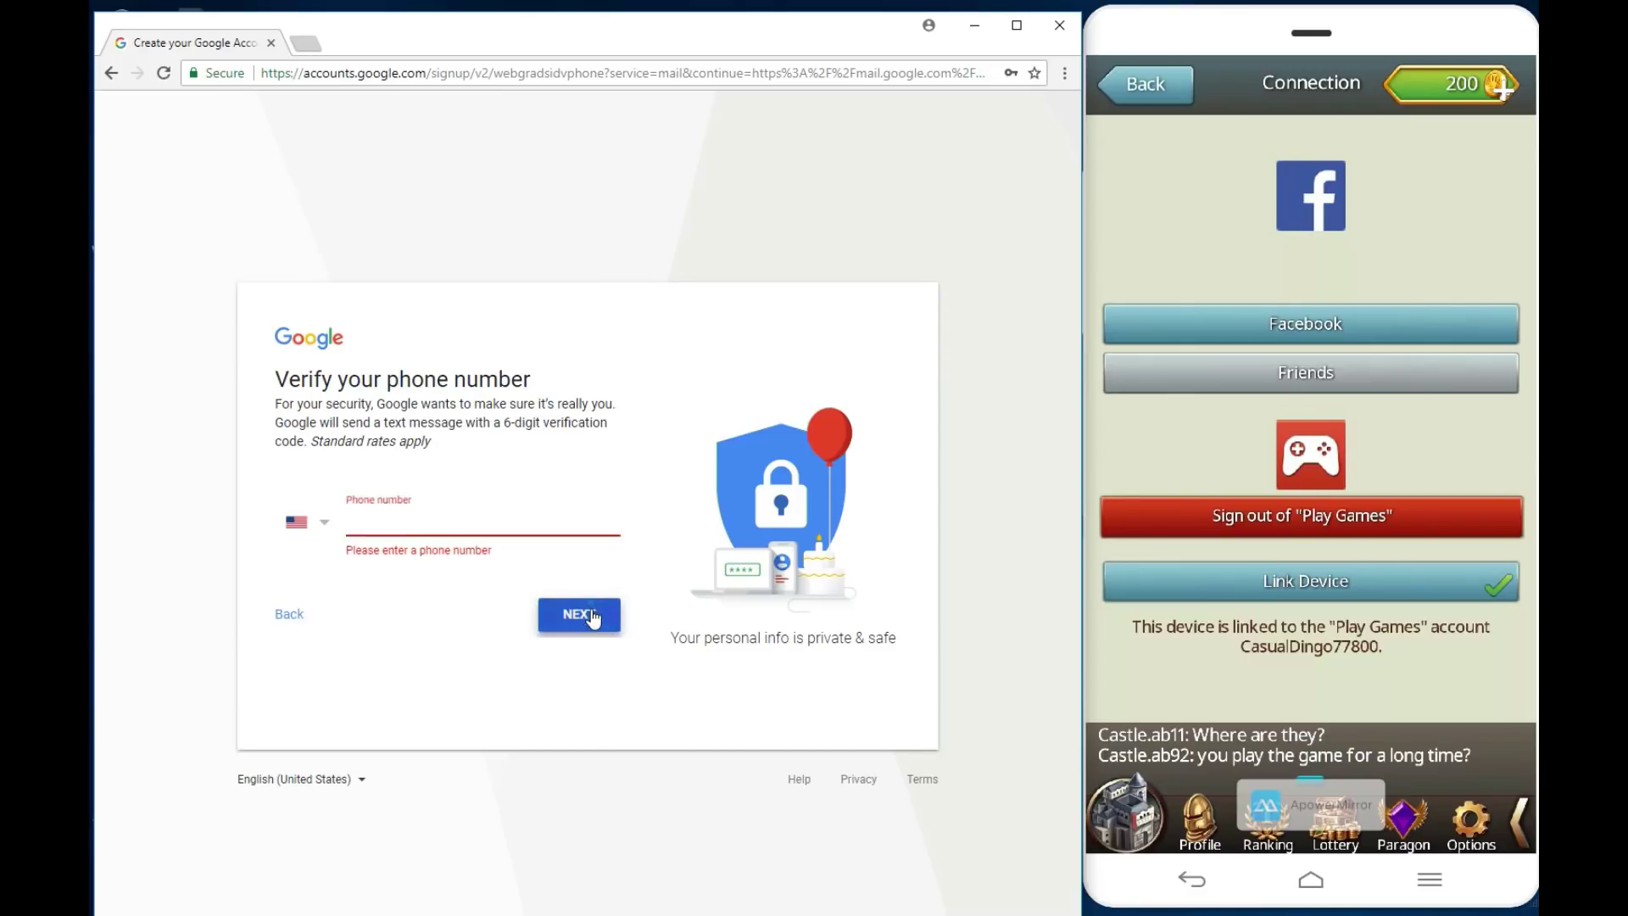
{"action": "left_click", "coordinate": [592, 625]}
{"action": "left_click", "coordinate": [592, 625]}
{"action": "left_click", "coordinate": [594, 623]}
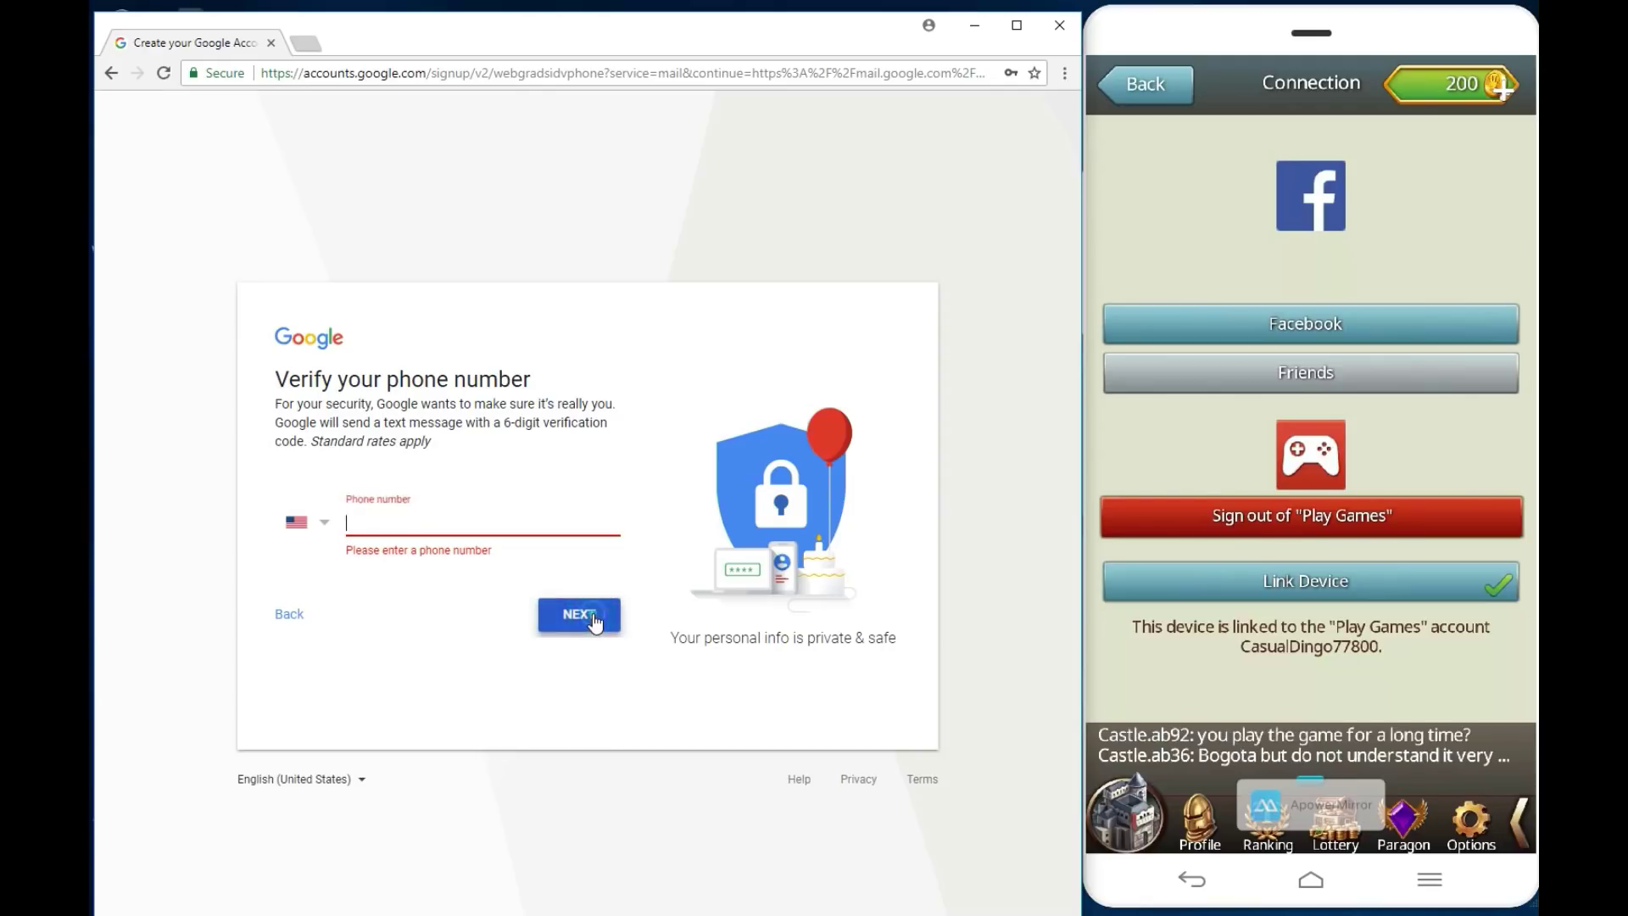
{"action": "left_click", "coordinate": [593, 623]}
{"action": "left_click", "coordinate": [594, 623]}
{"action": "left_click", "coordinate": [593, 623]}
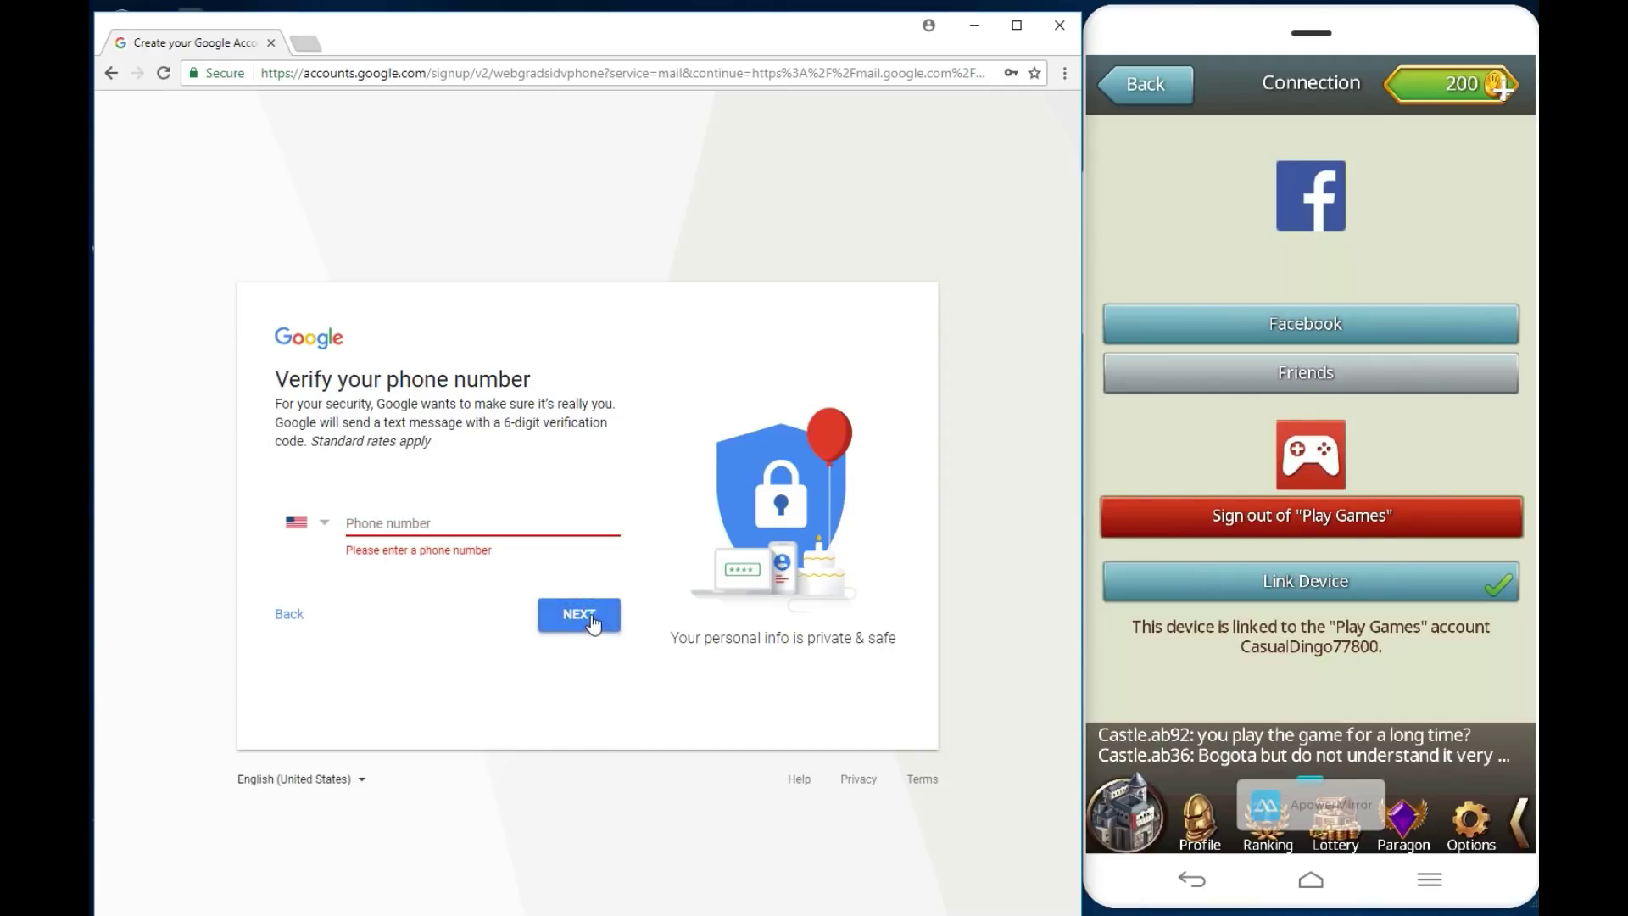
{"action": "left_click", "coordinate": [593, 623]}
{"action": "left_click", "coordinate": [594, 624]}
{"action": "left_click", "coordinate": [594, 624]}
{"action": "left_click", "coordinate": [593, 625]}
{"action": "left_click", "coordinate": [575, 629]}
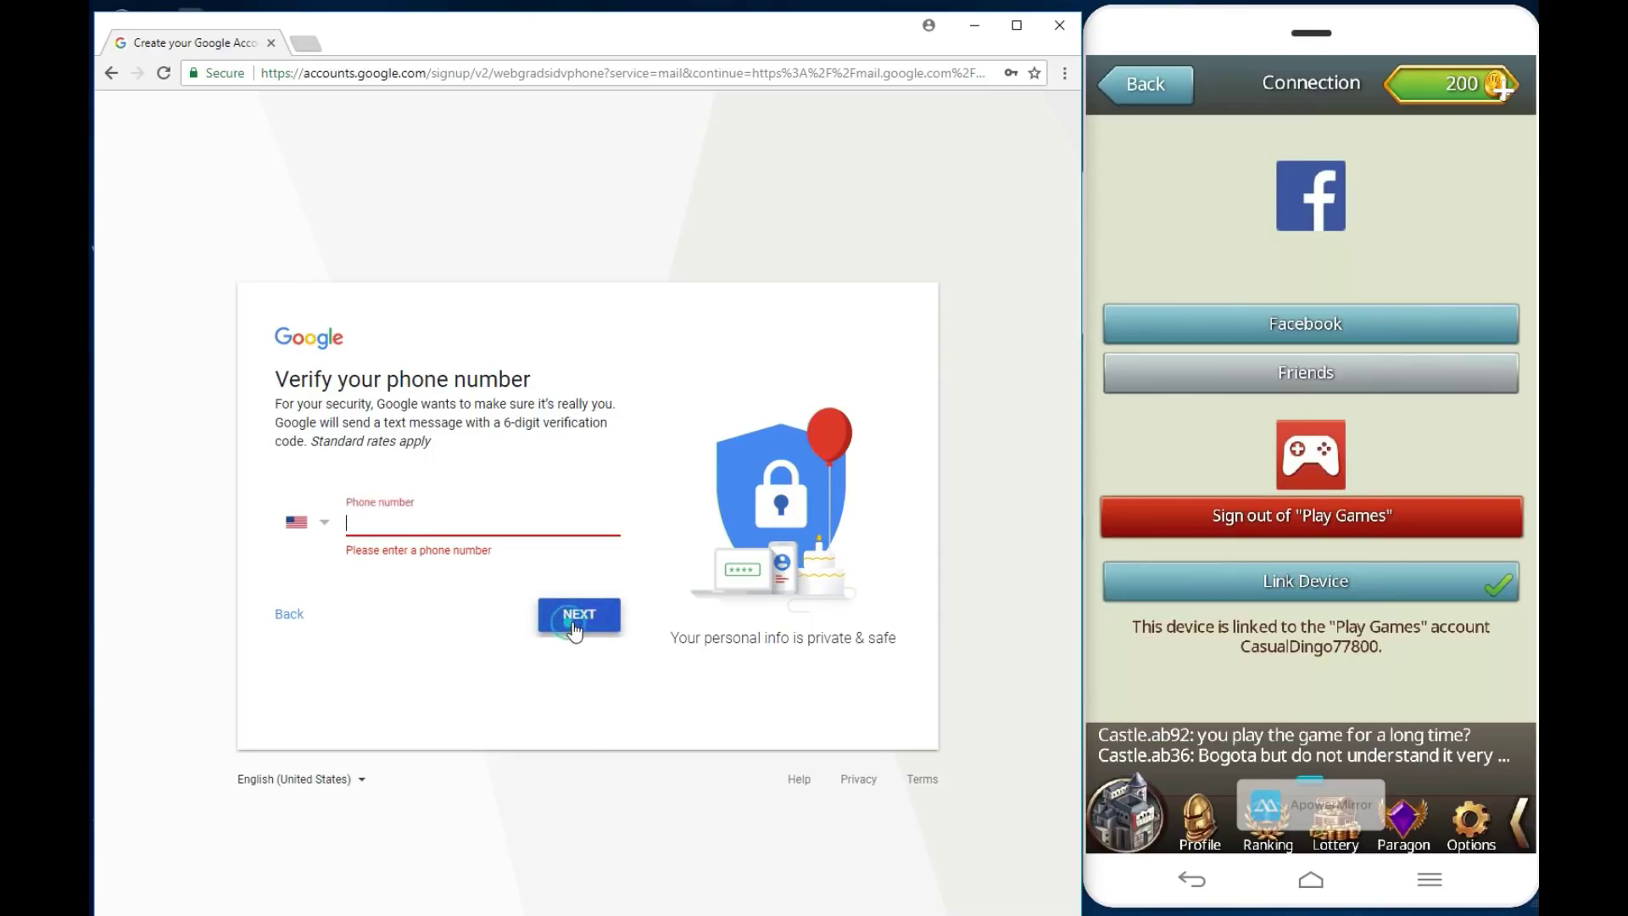
{"action": "left_click", "coordinate": [303, 622]}
{"action": "left_click", "coordinate": [304, 619]}
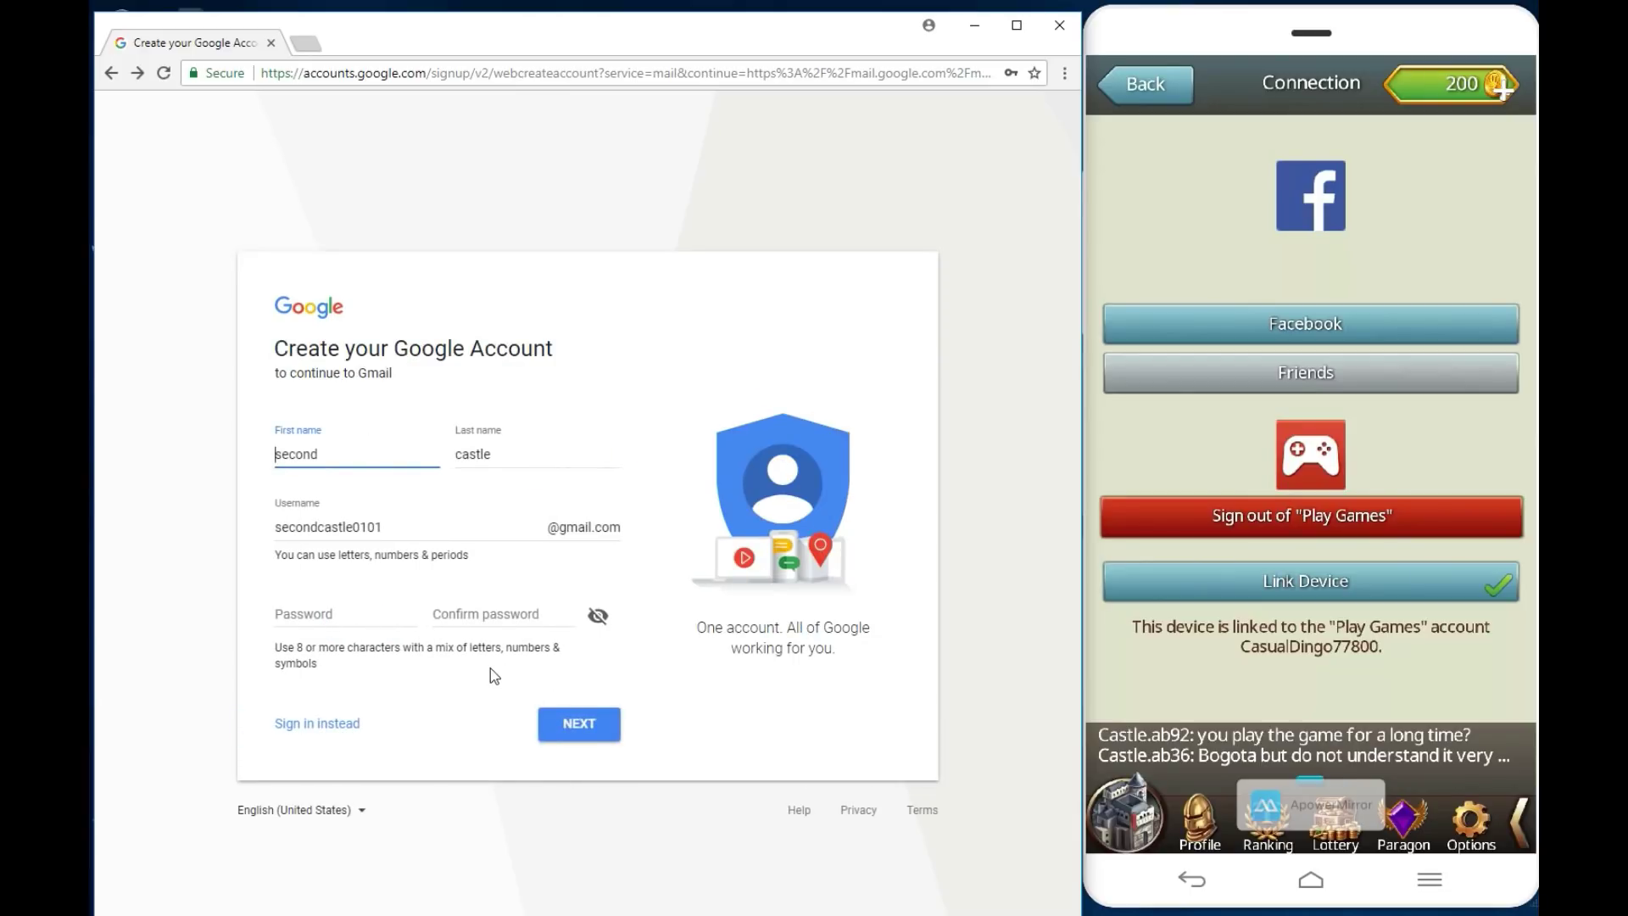
Step: Retype the password and its confirmation, submit the sign-up form, and dismiss Chrome's save-password offer
{"action": "left_click", "coordinate": [309, 612]}
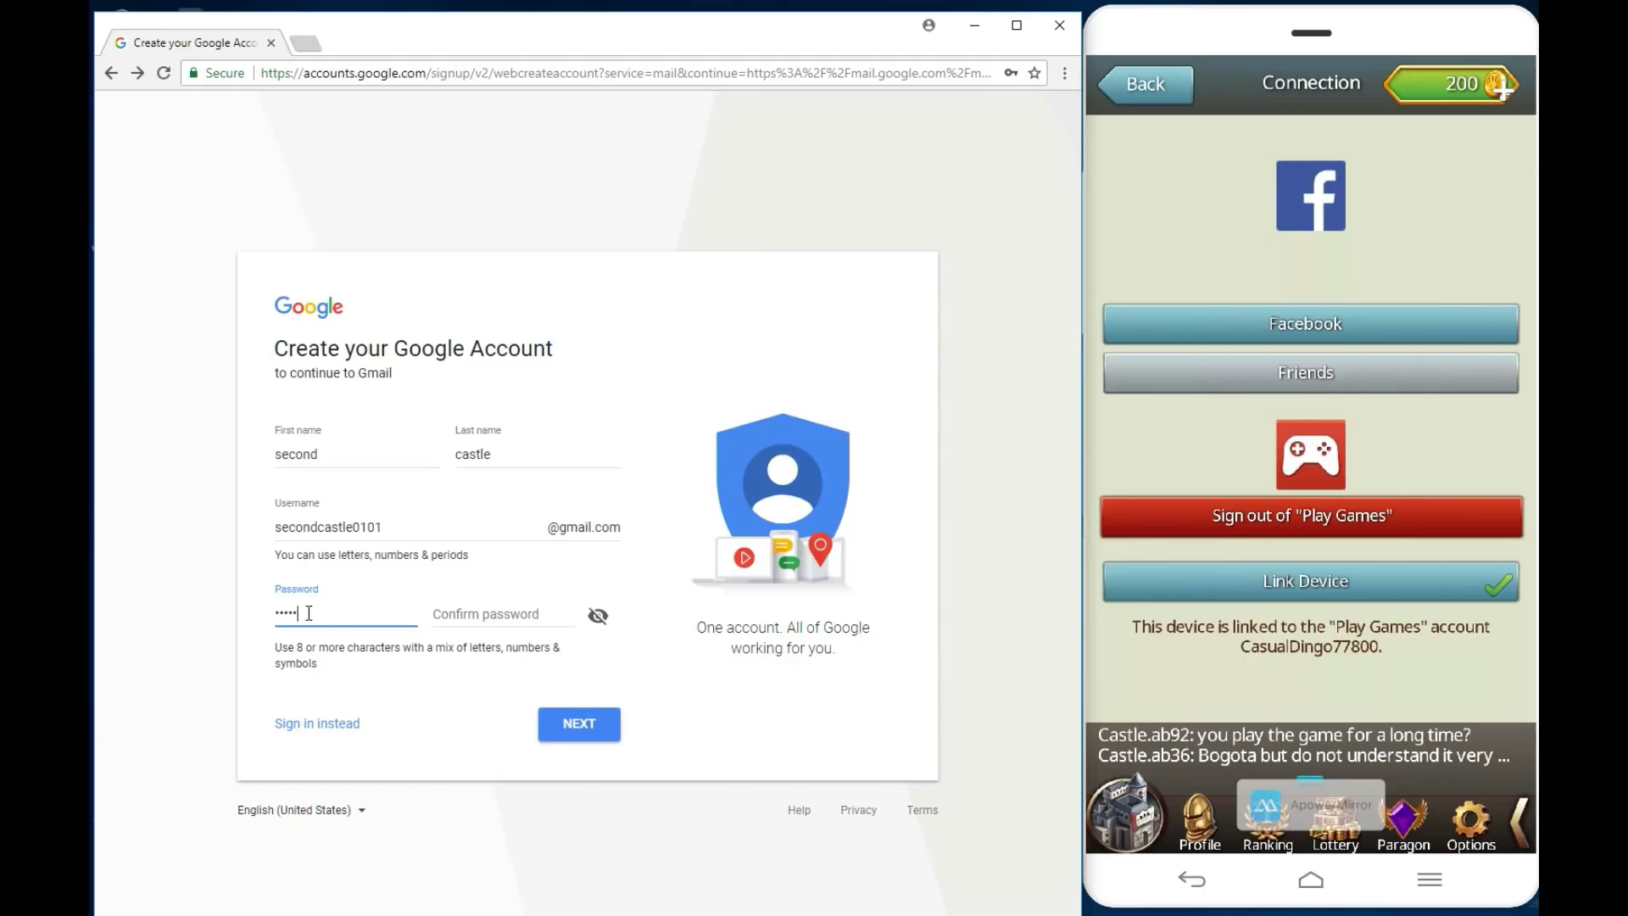
{"action": "key", "text": "BackSpace"}
{"action": "key", "text": "BackSpace"}
{"action": "key", "text": "BackSpace"}
{"action": "type", "text": "s"}
{"action": "key", "text": "BackSpace"}
{"action": "key", "text": "BackSpace"}
{"action": "key", "text": "BackSpace"}
{"action": "key", "text": "BackSpace"}
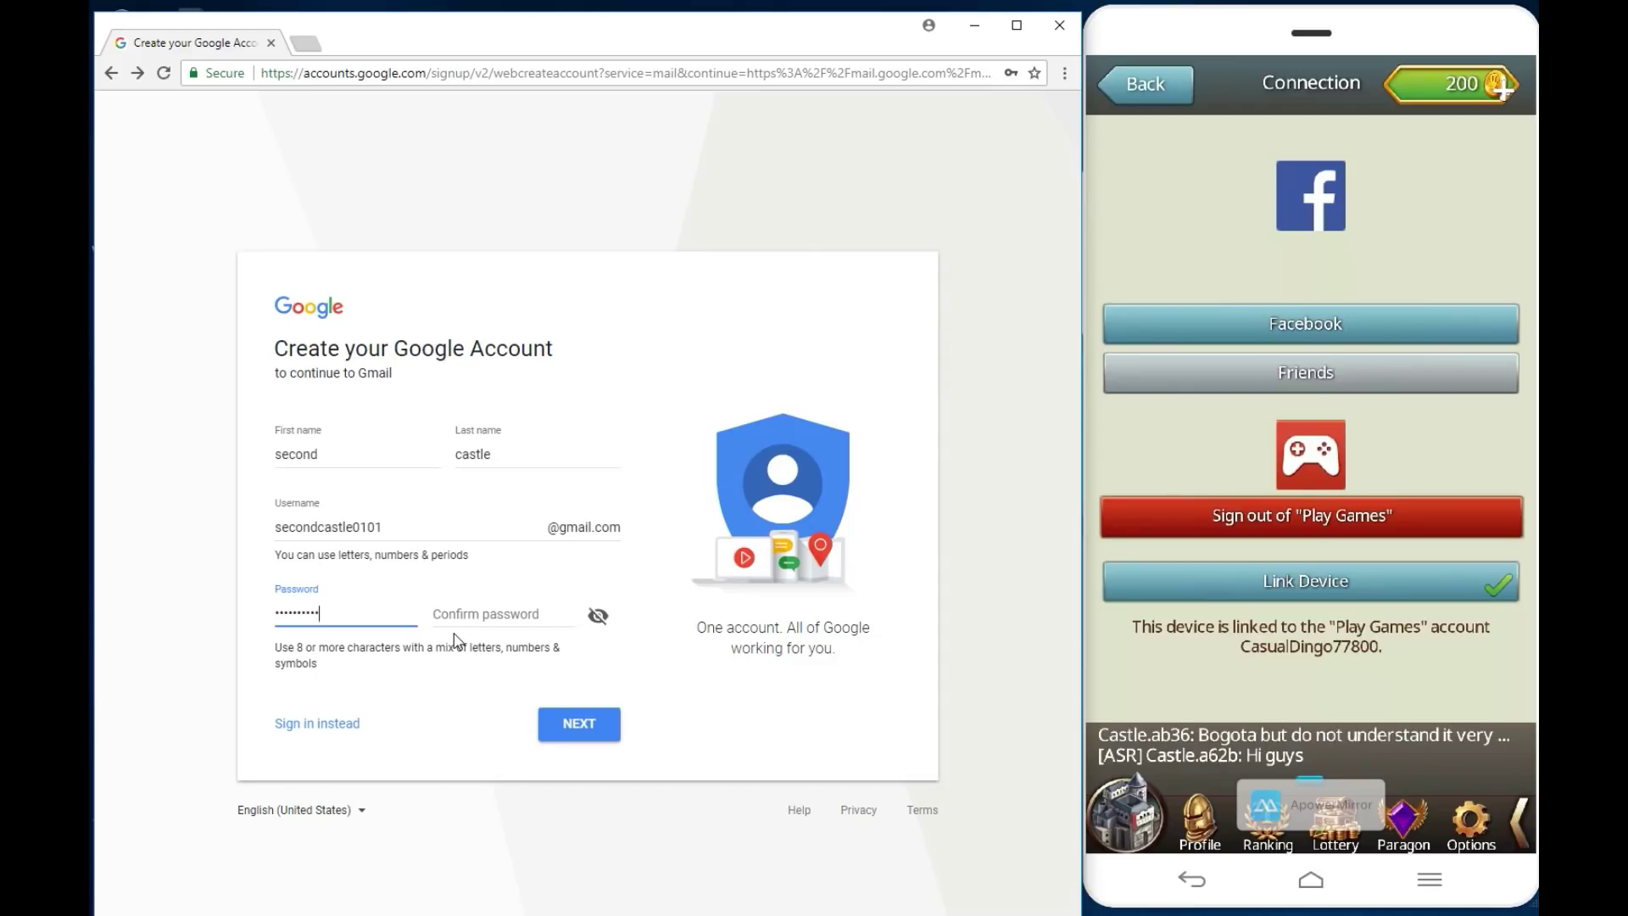
{"action": "left_click", "coordinate": [464, 618]}
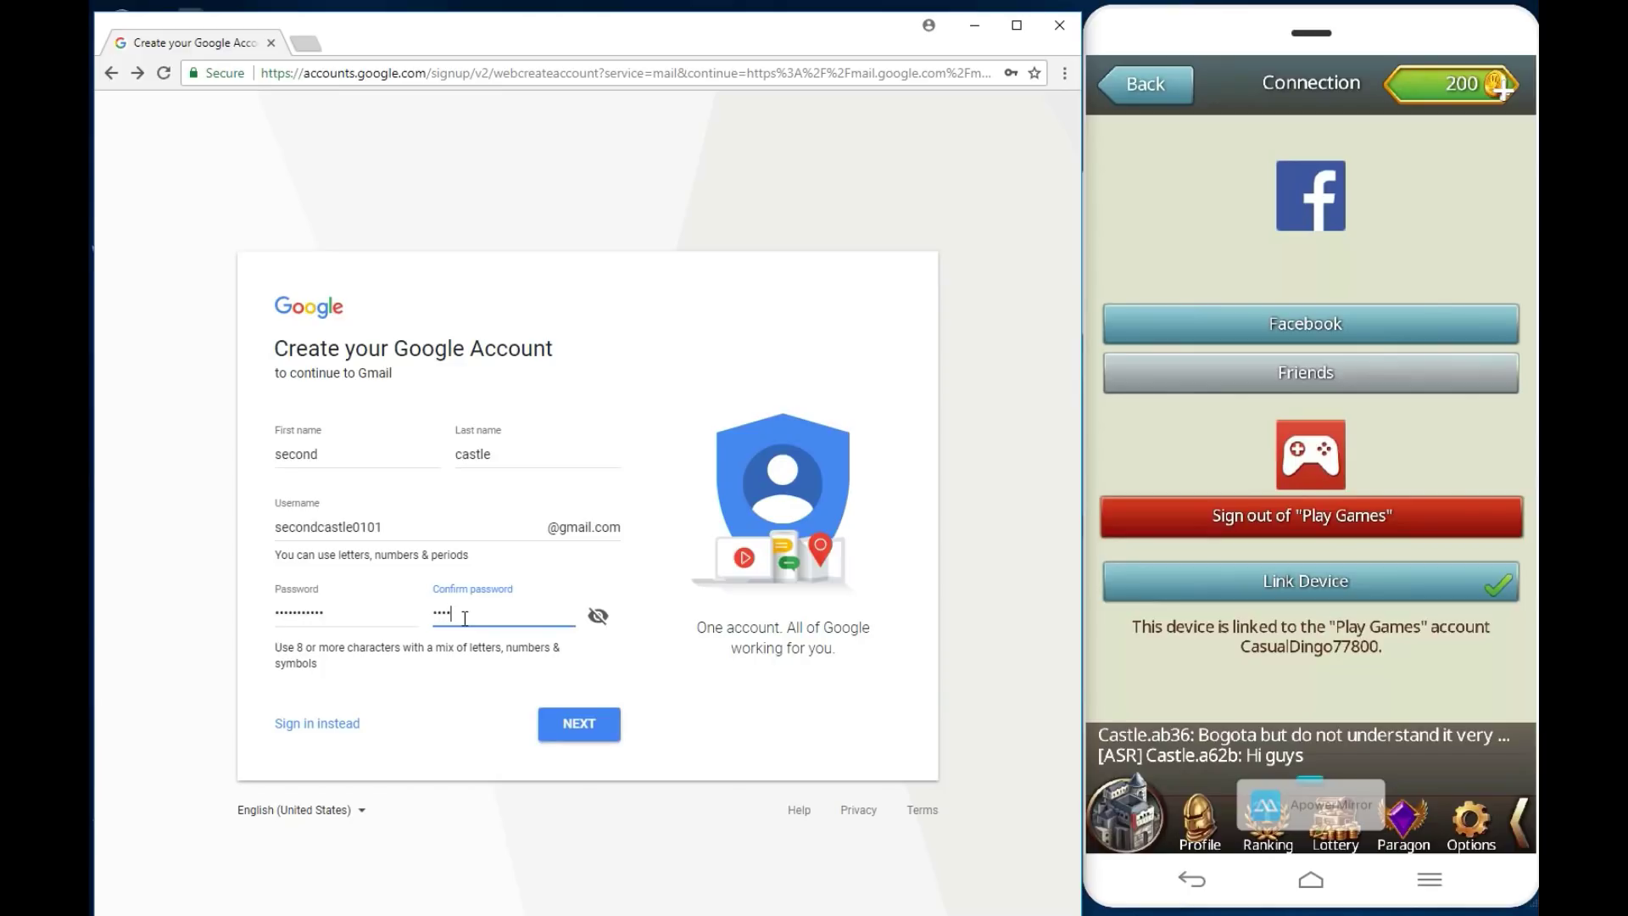
{"action": "type", "text": "••••••••"}
{"action": "left_click", "coordinate": [579, 725]}
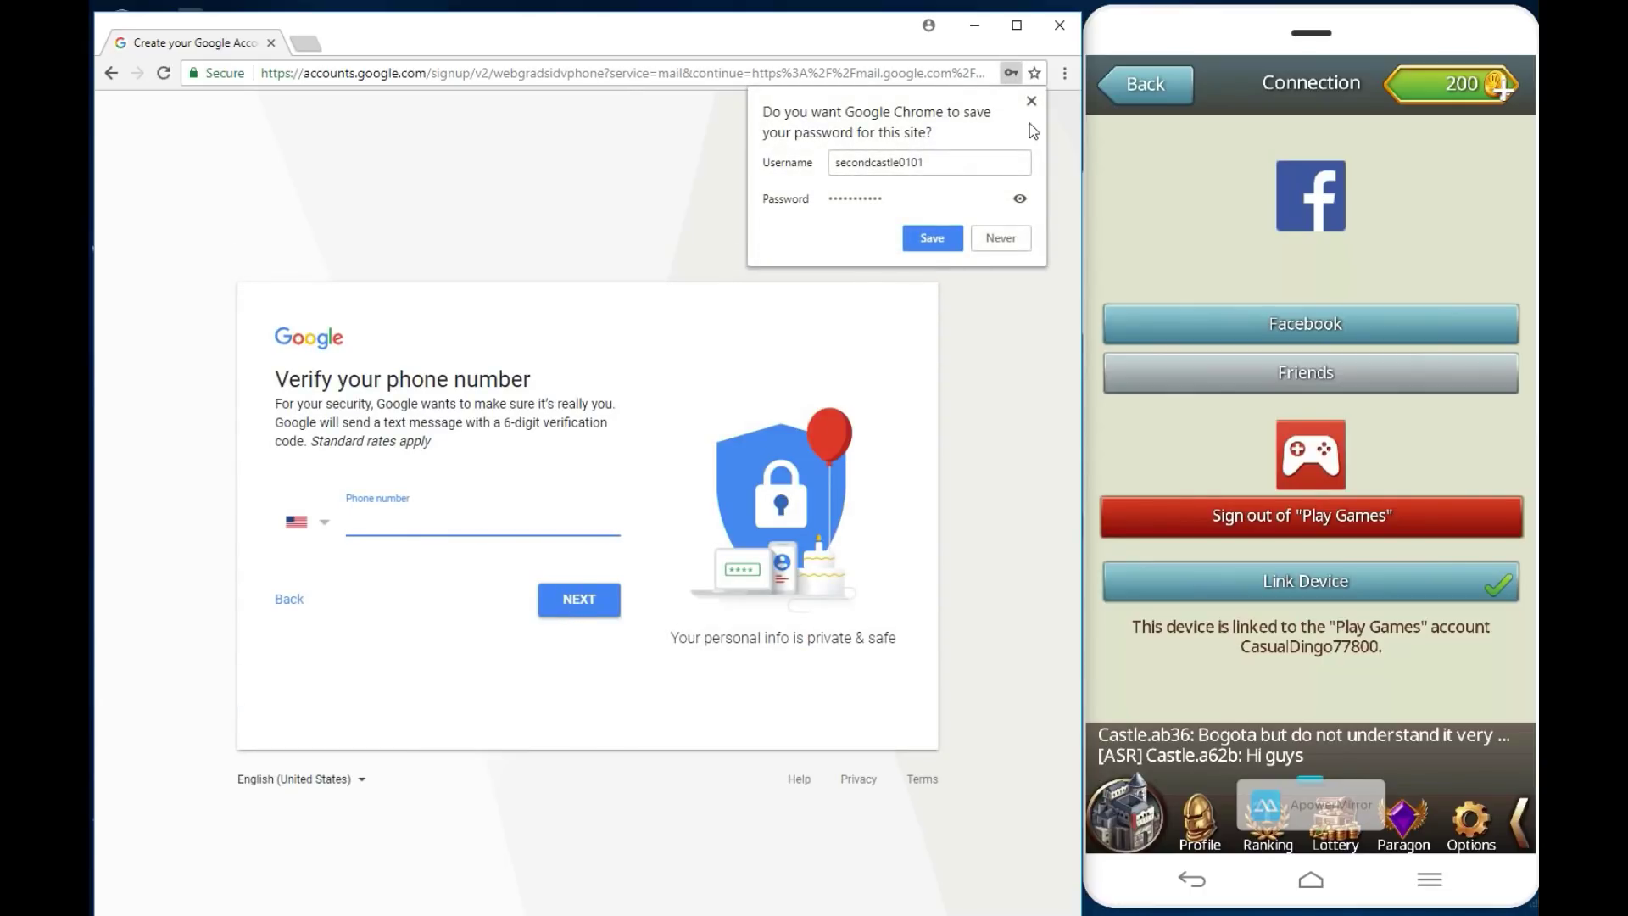
{"action": "left_click", "coordinate": [1032, 101]}
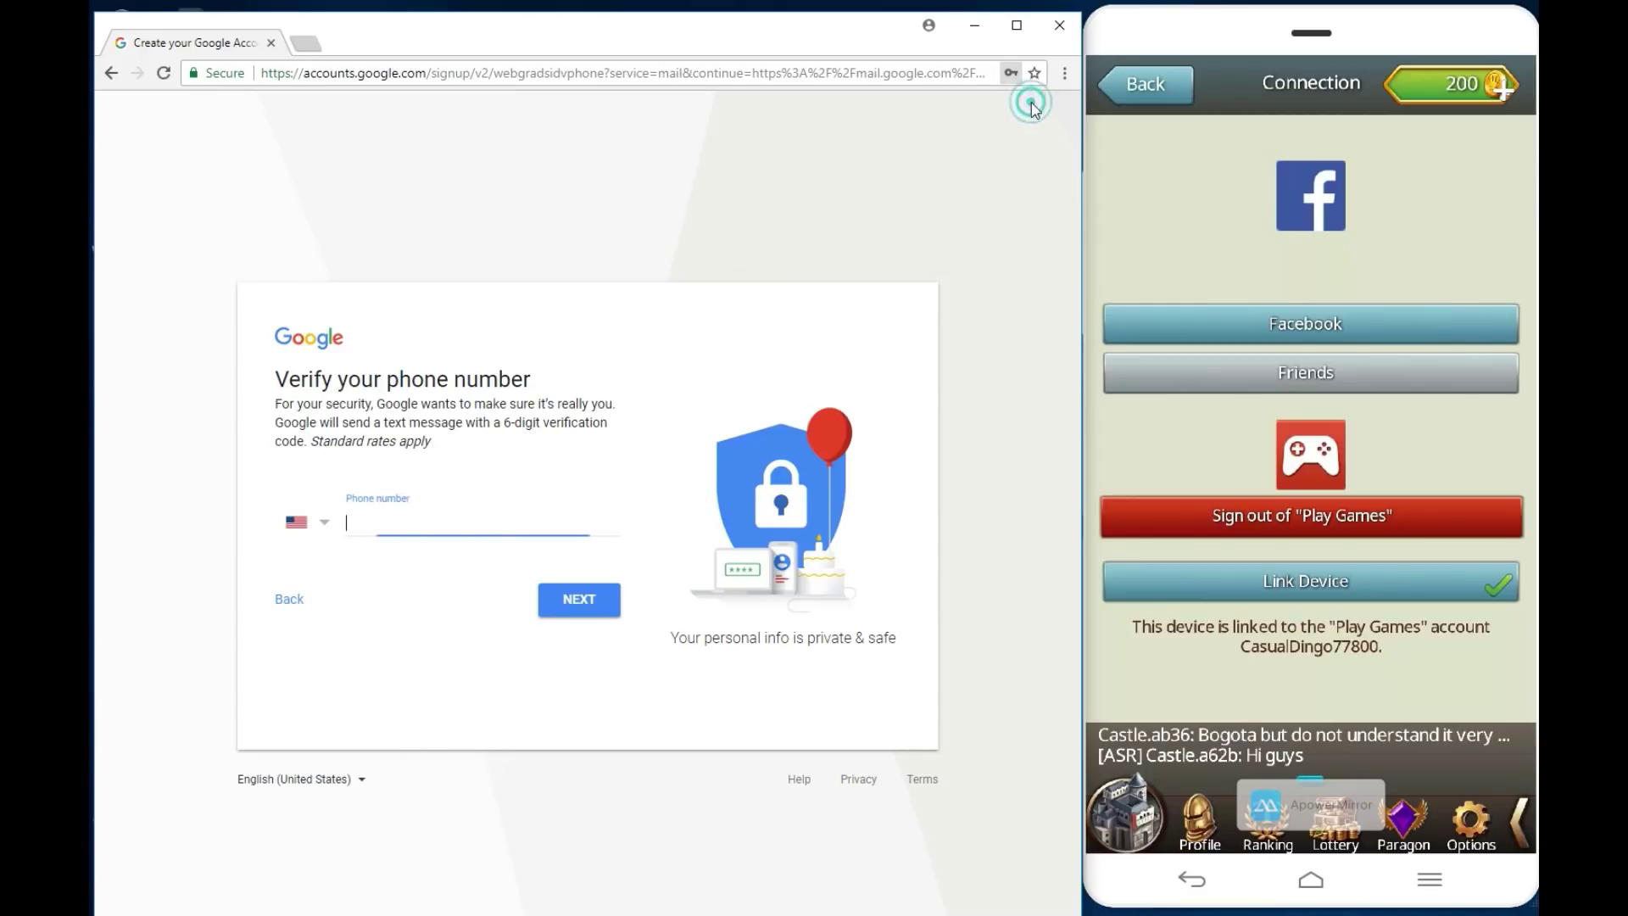
Step: Enter the phone number, request a texted code, and verify the phone with the SMS code
{"action": "left_click", "coordinate": [389, 507]}
{"action": "left_click", "coordinate": [561, 604]}
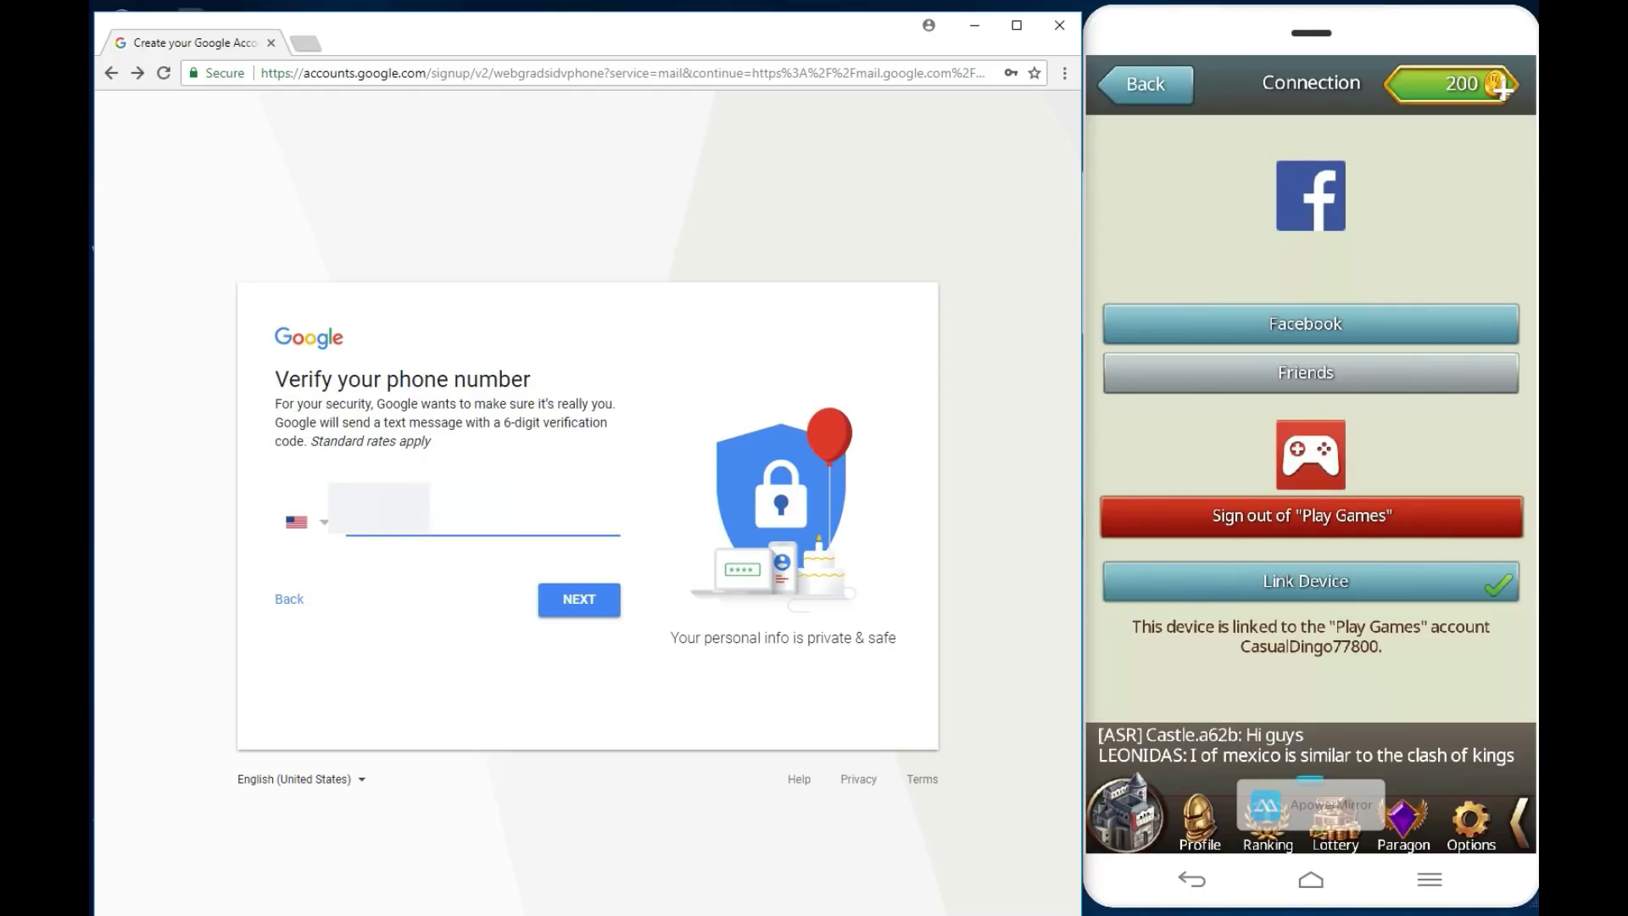
{"action": "left_click", "coordinate": [552, 610]}
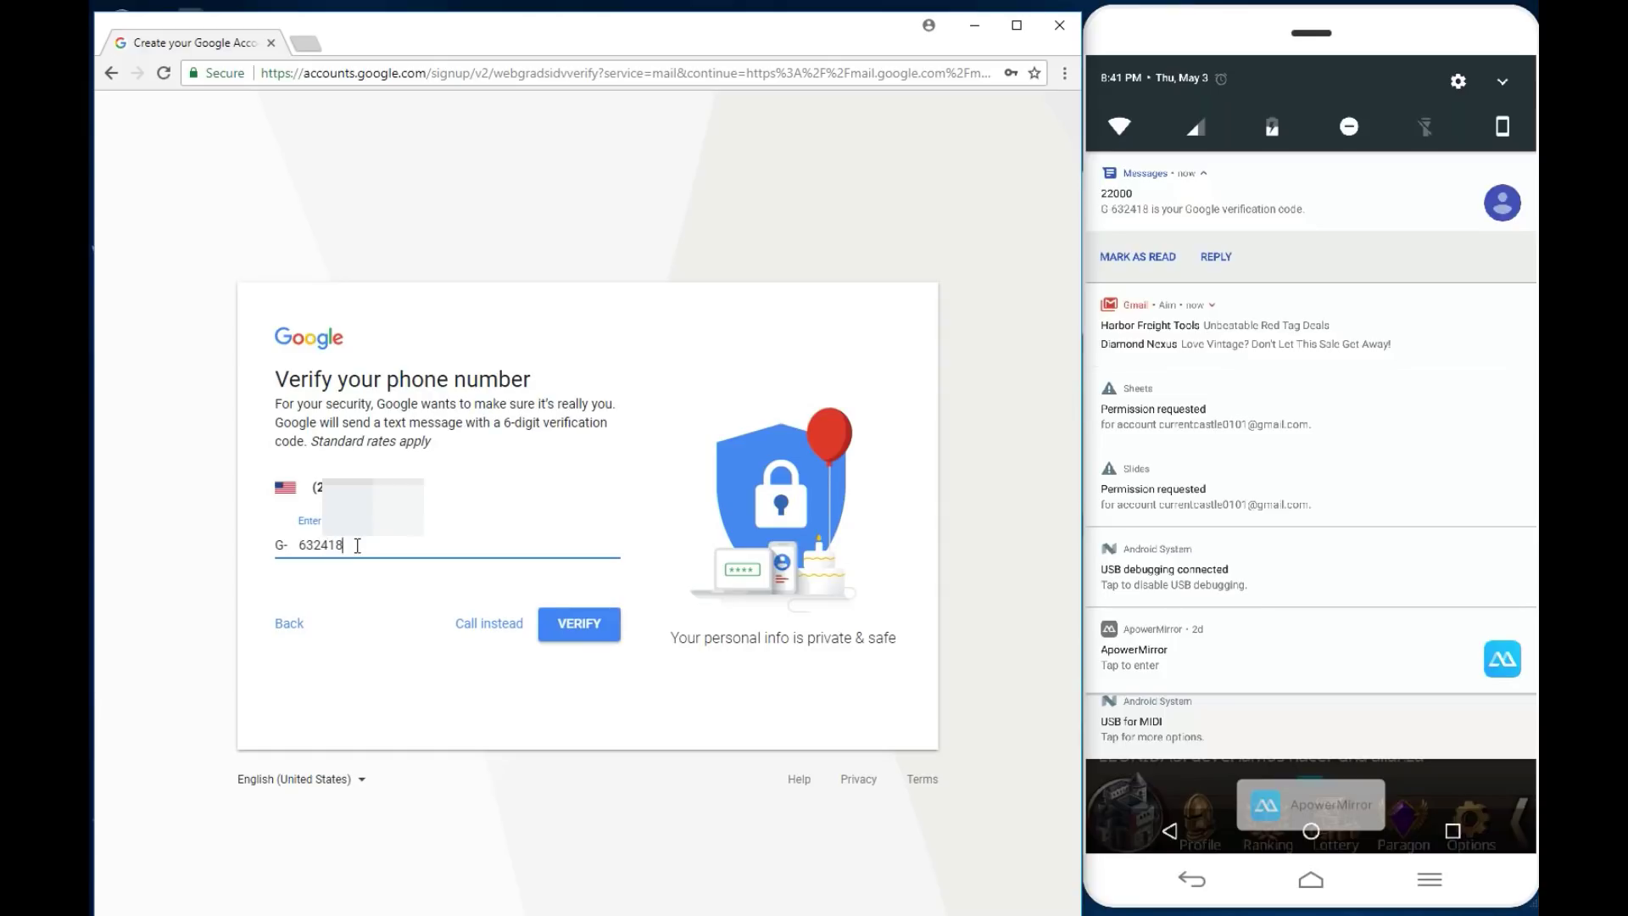
{"action": "left_click", "coordinate": [591, 636]}
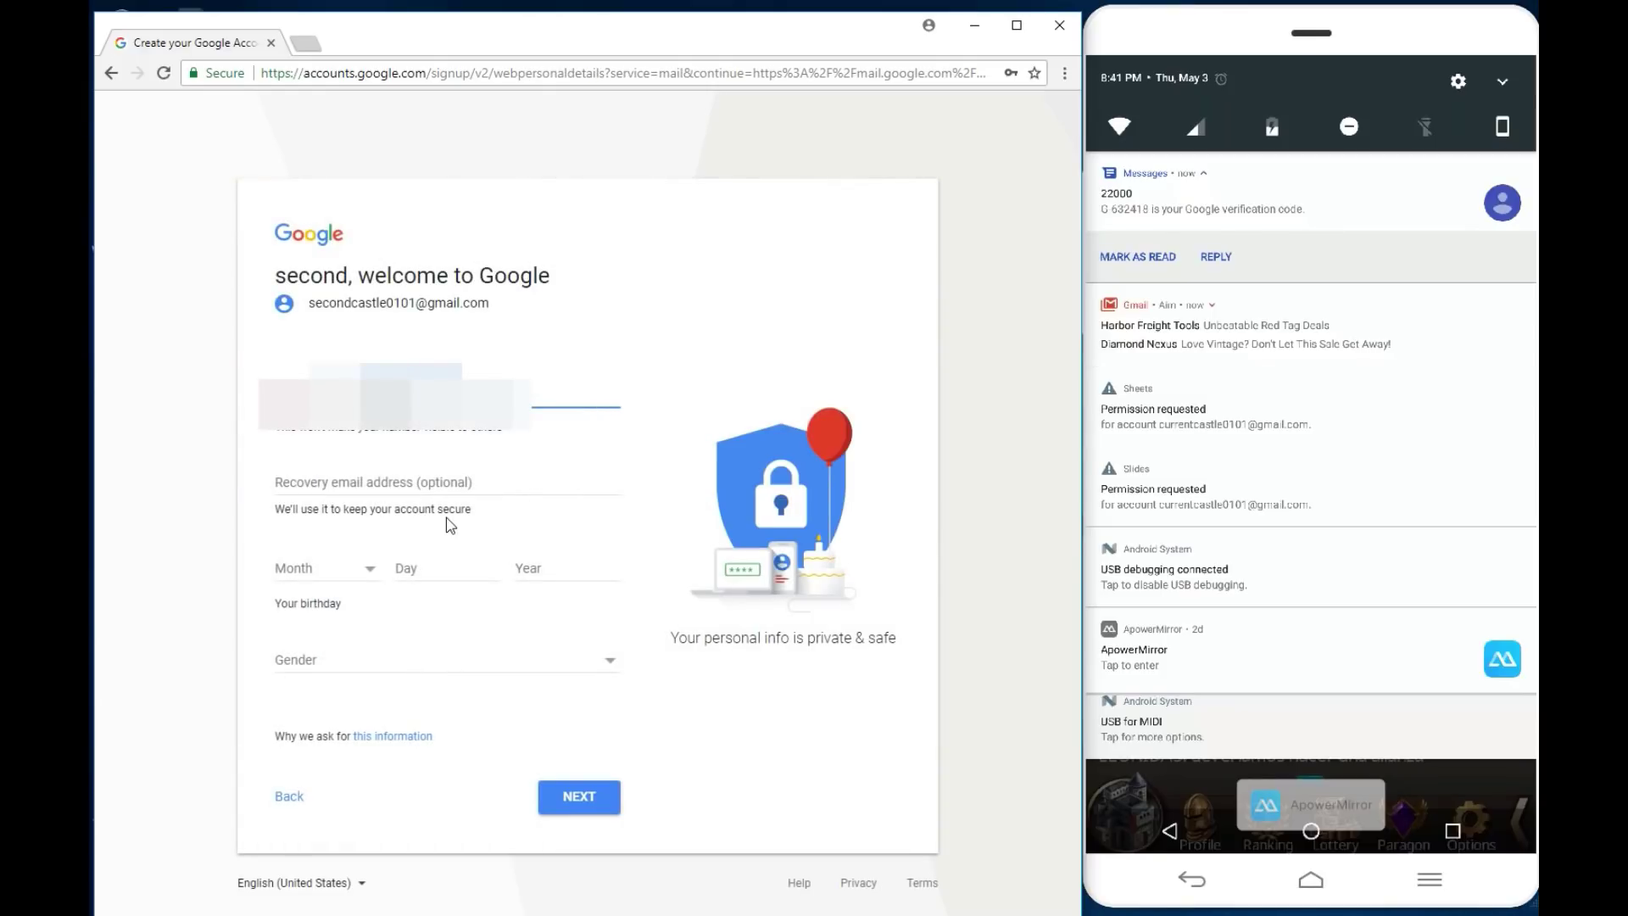
Step: Set the birthday to January 1, 1995 and gender to Male, then submit
{"action": "left_click", "coordinate": [351, 571]}
{"action": "left_click", "coordinate": [336, 585]}
{"action": "left_click", "coordinate": [422, 576]}
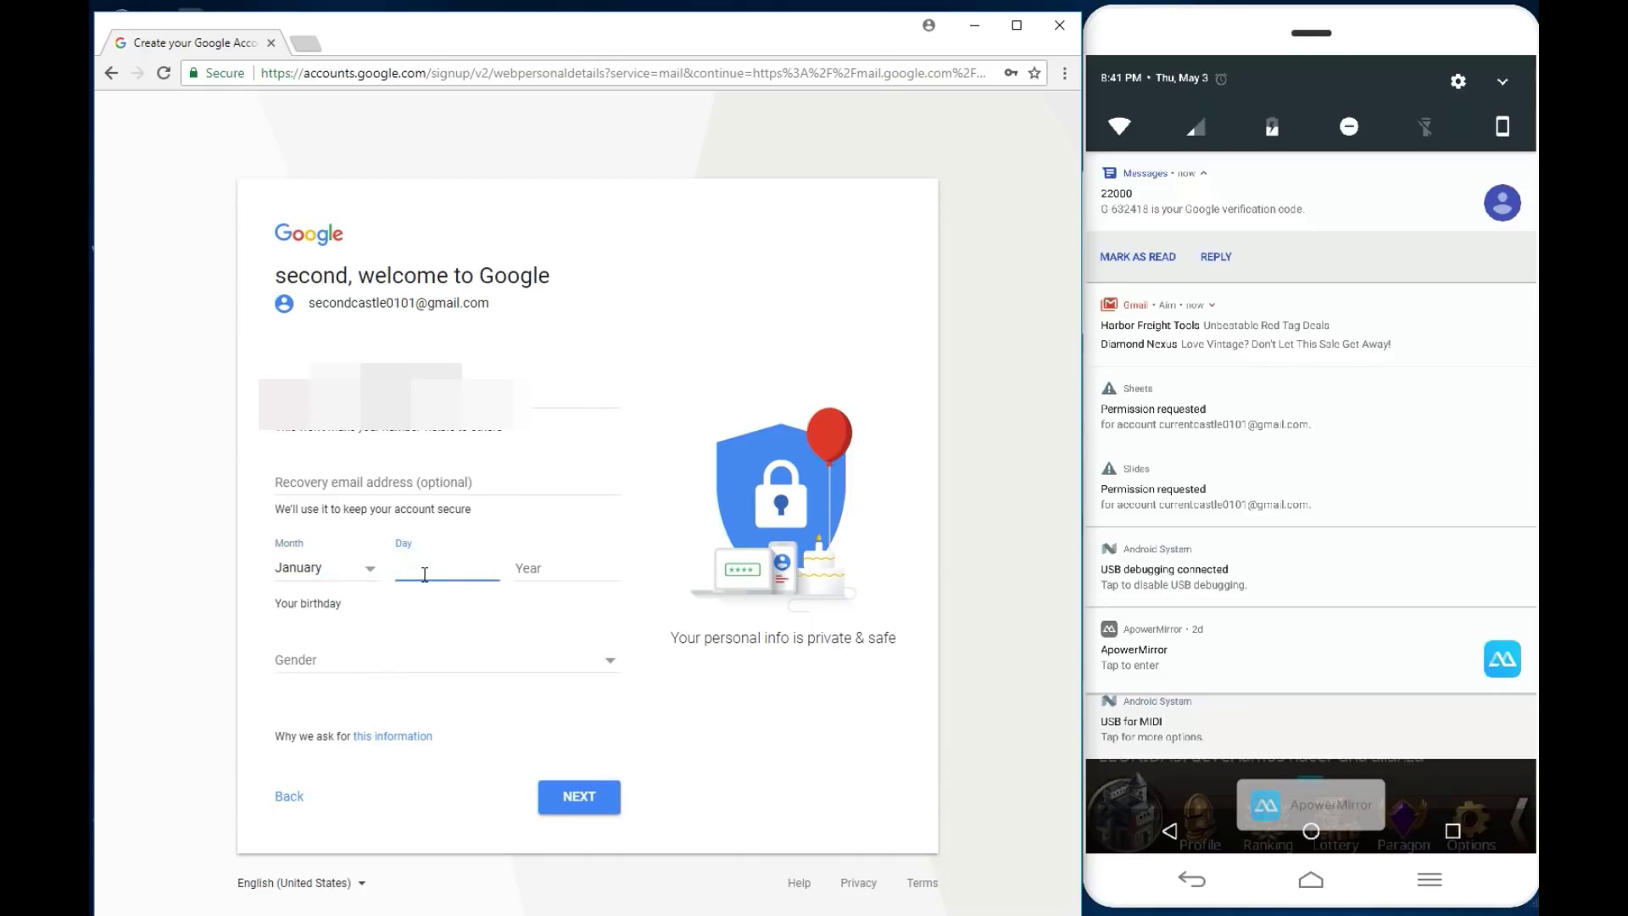
{"action": "type", "text": "1"}
{"action": "left_click", "coordinate": [551, 575]}
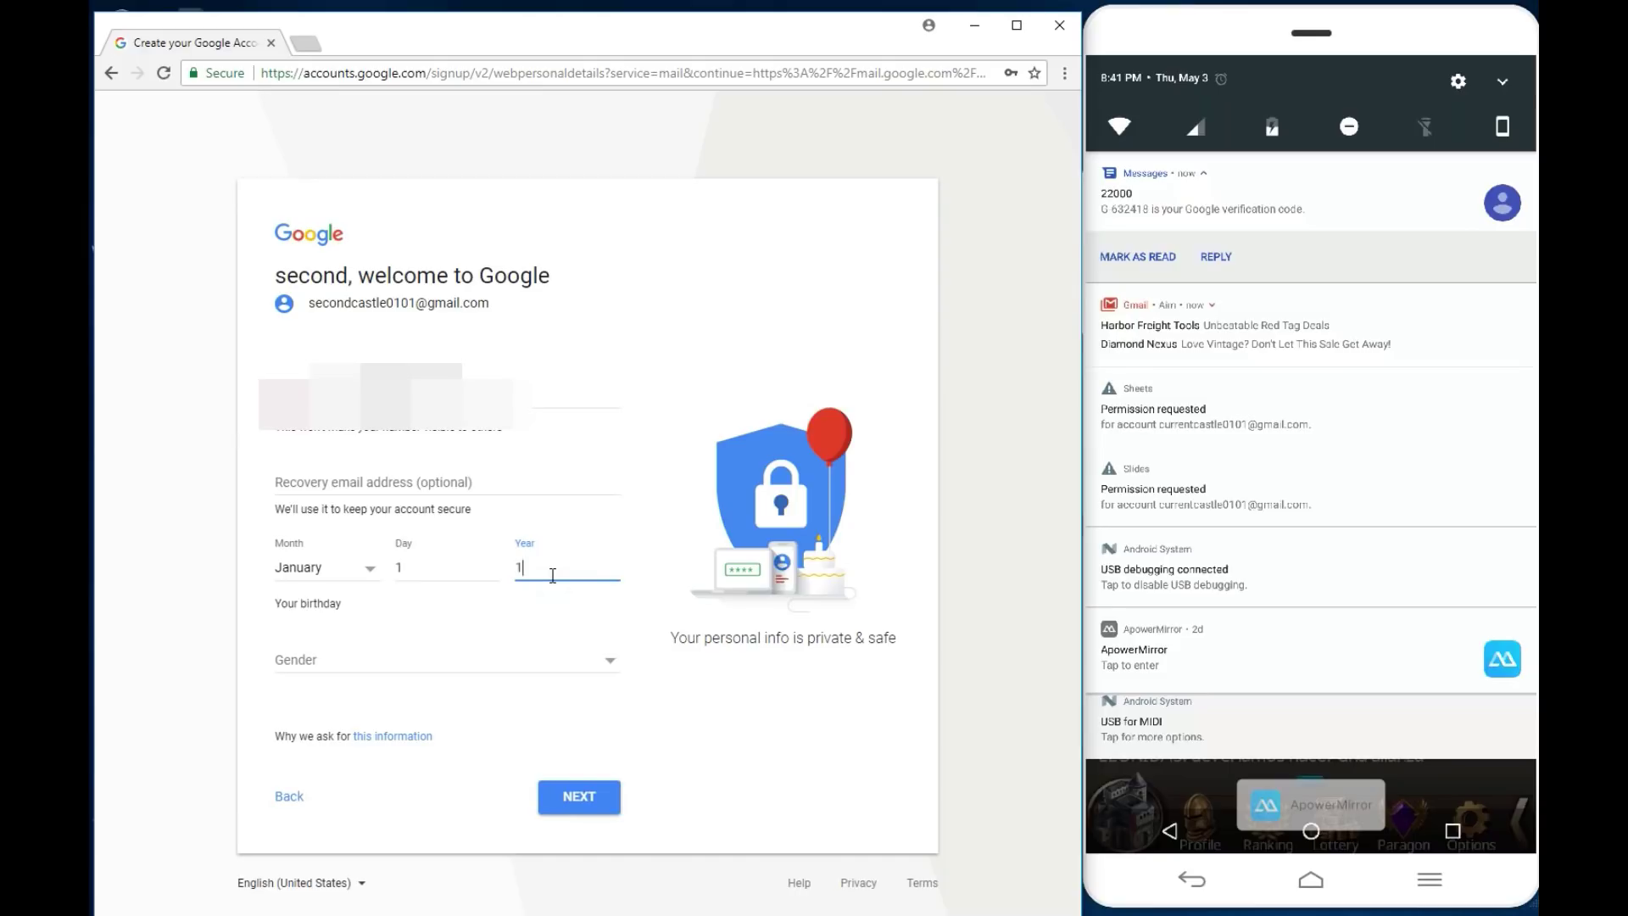
{"action": "type", "text": "1995"}
{"action": "left_click", "coordinate": [386, 664]}
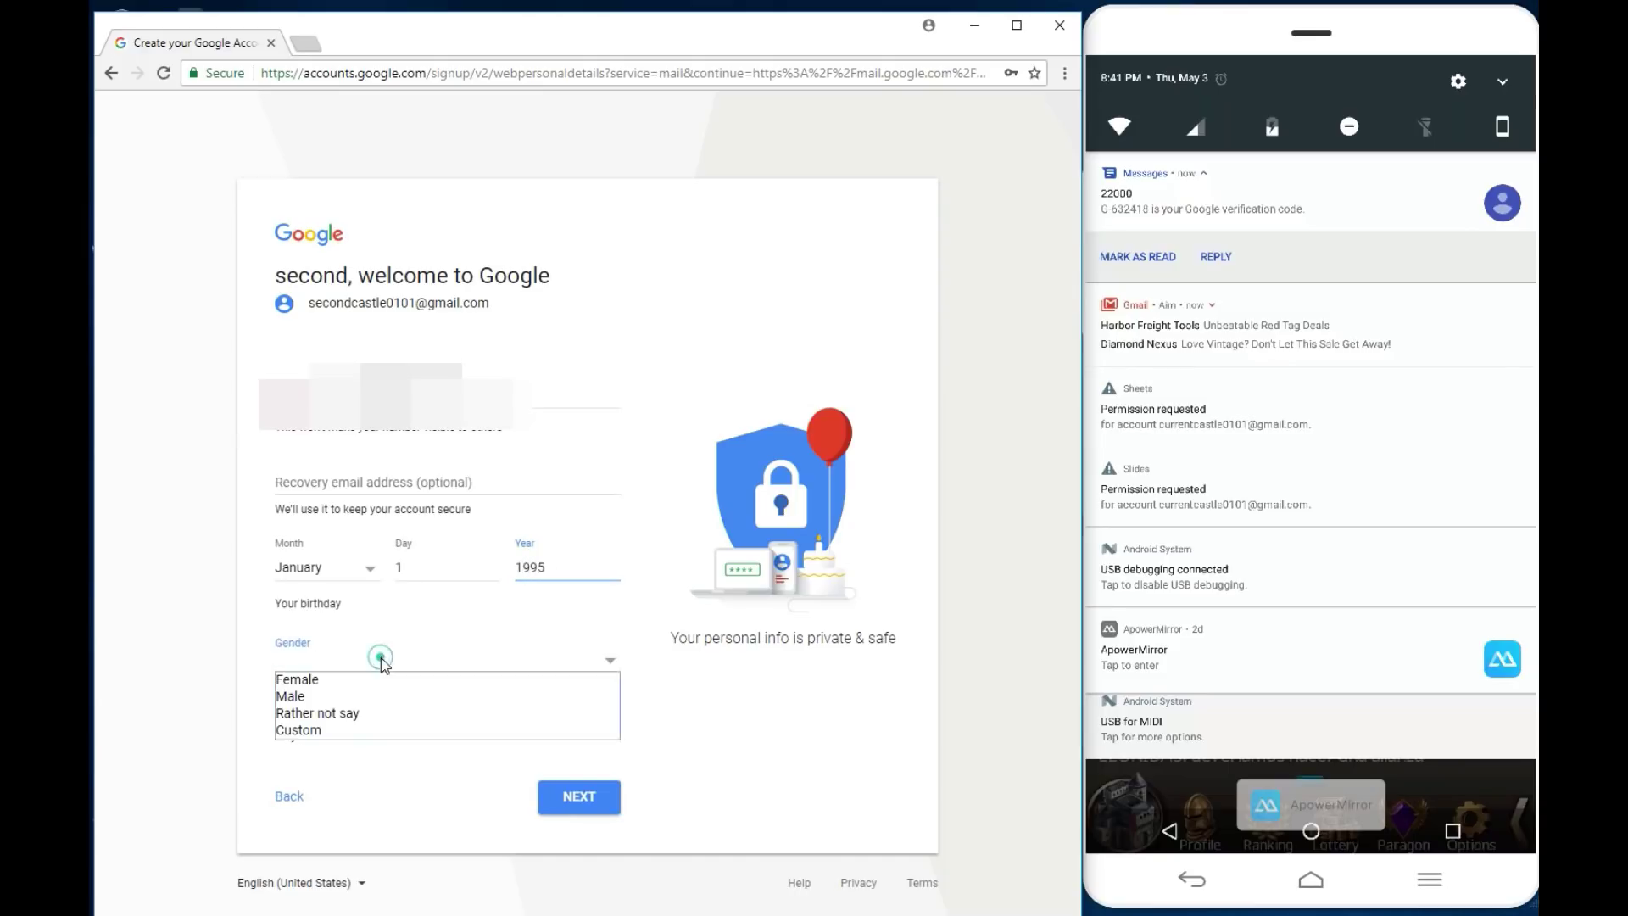
{"action": "left_click", "coordinate": [324, 696]}
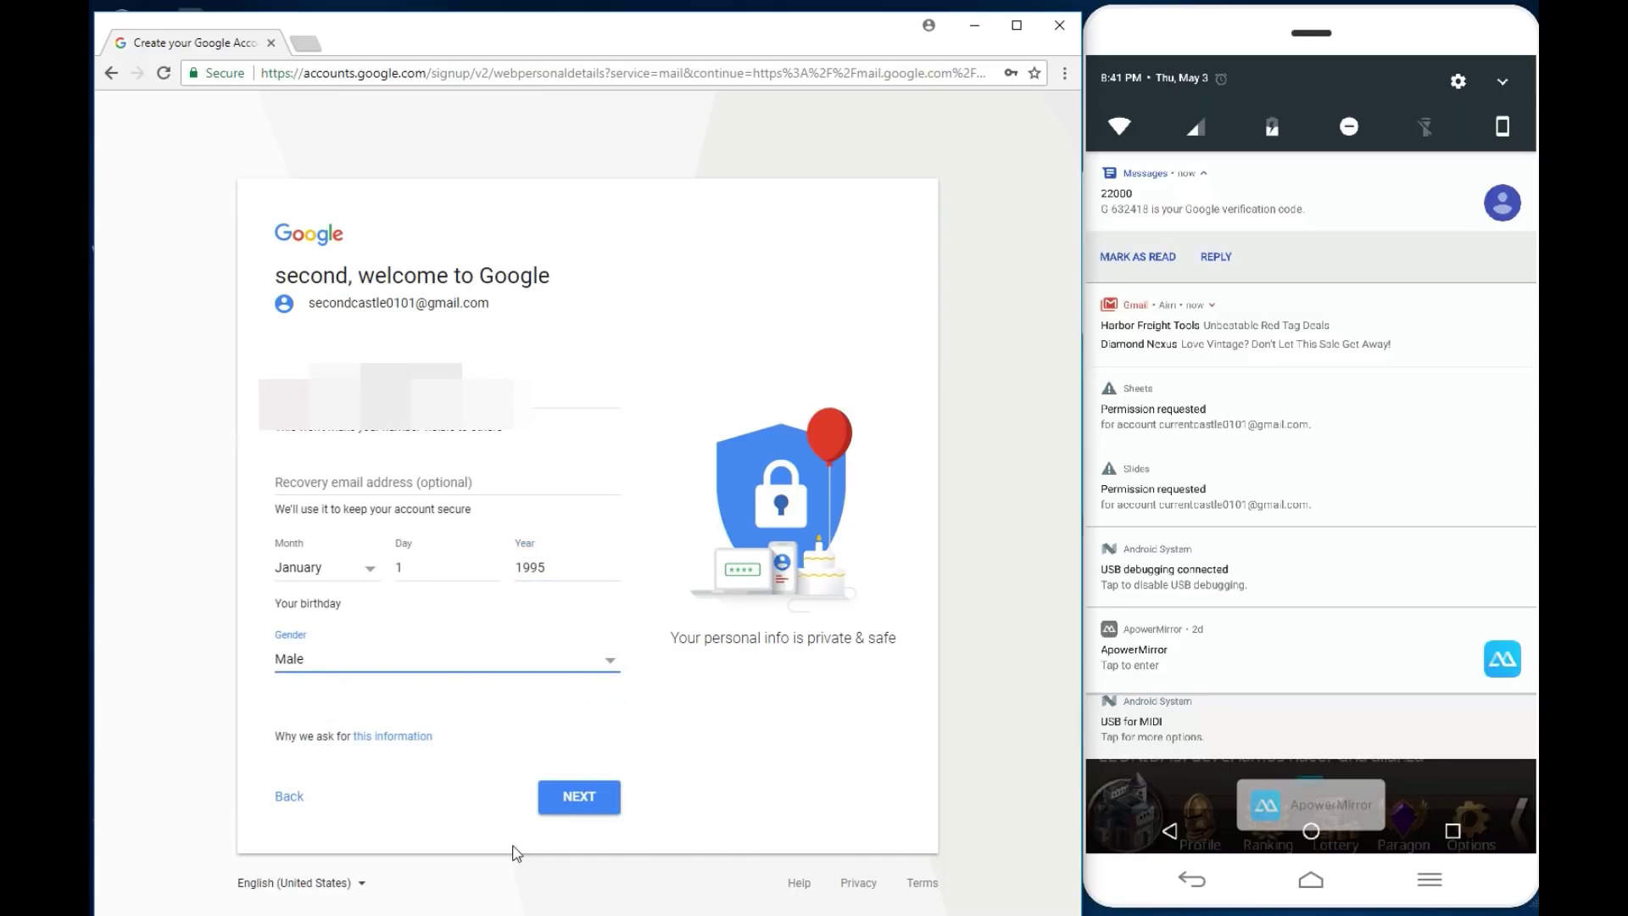
{"action": "left_click", "coordinate": [579, 801]}
Step: Scroll through the Privacy and Terms and accept them with I AGREE
{"action": "left_click", "coordinate": [449, 769]}
{"action": "left_click", "coordinate": [450, 769]}
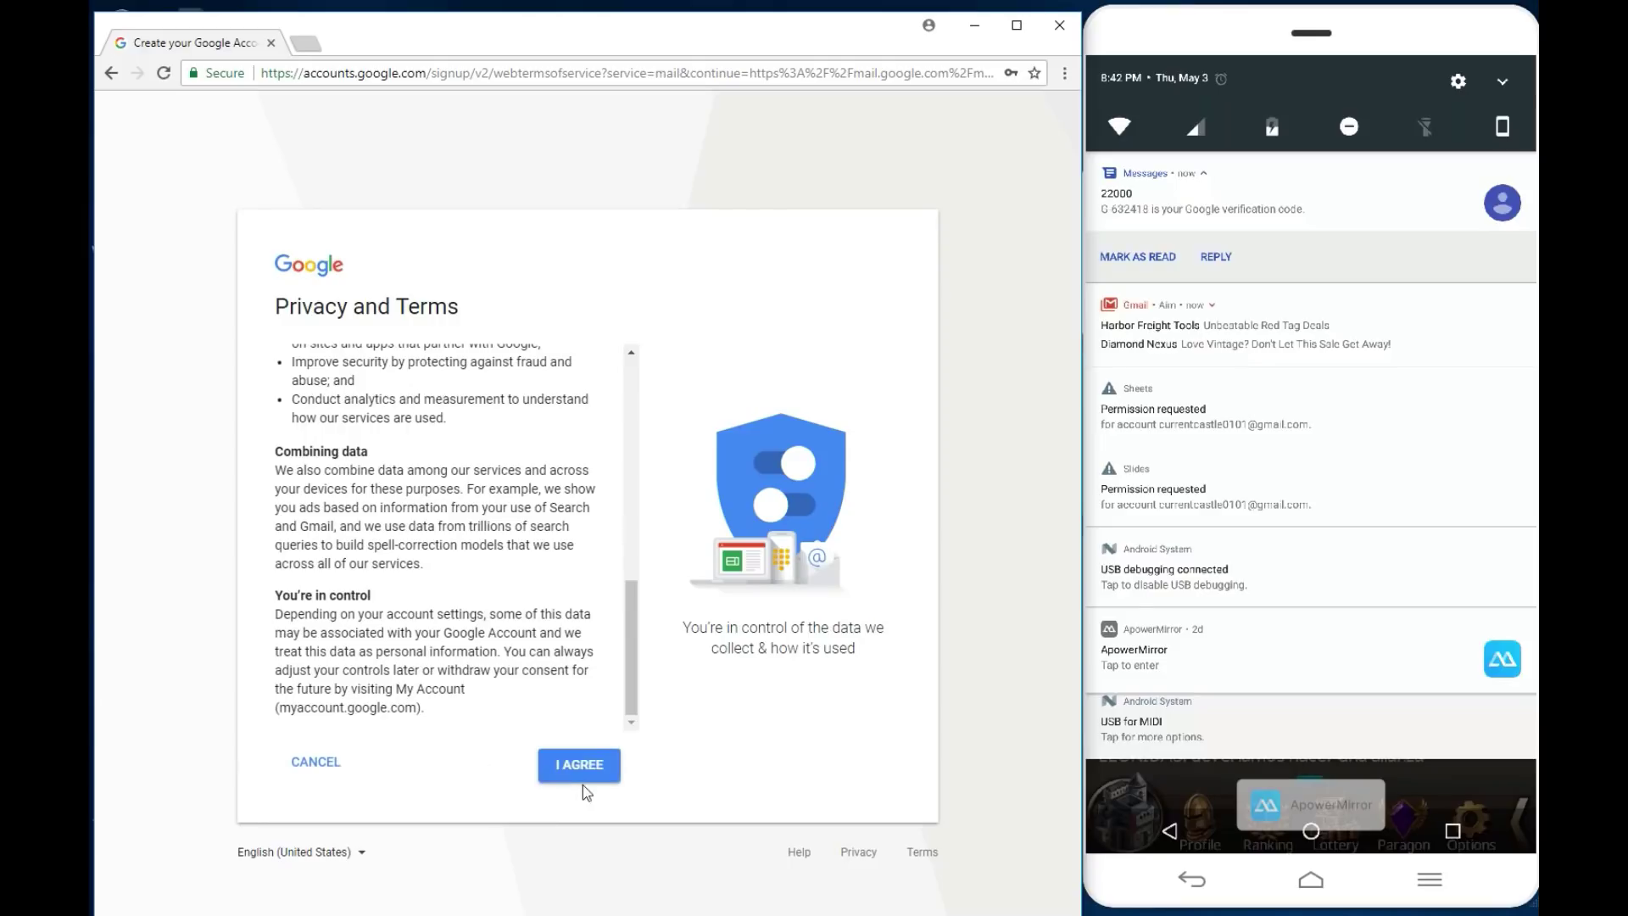
{"action": "left_click", "coordinate": [583, 775]}
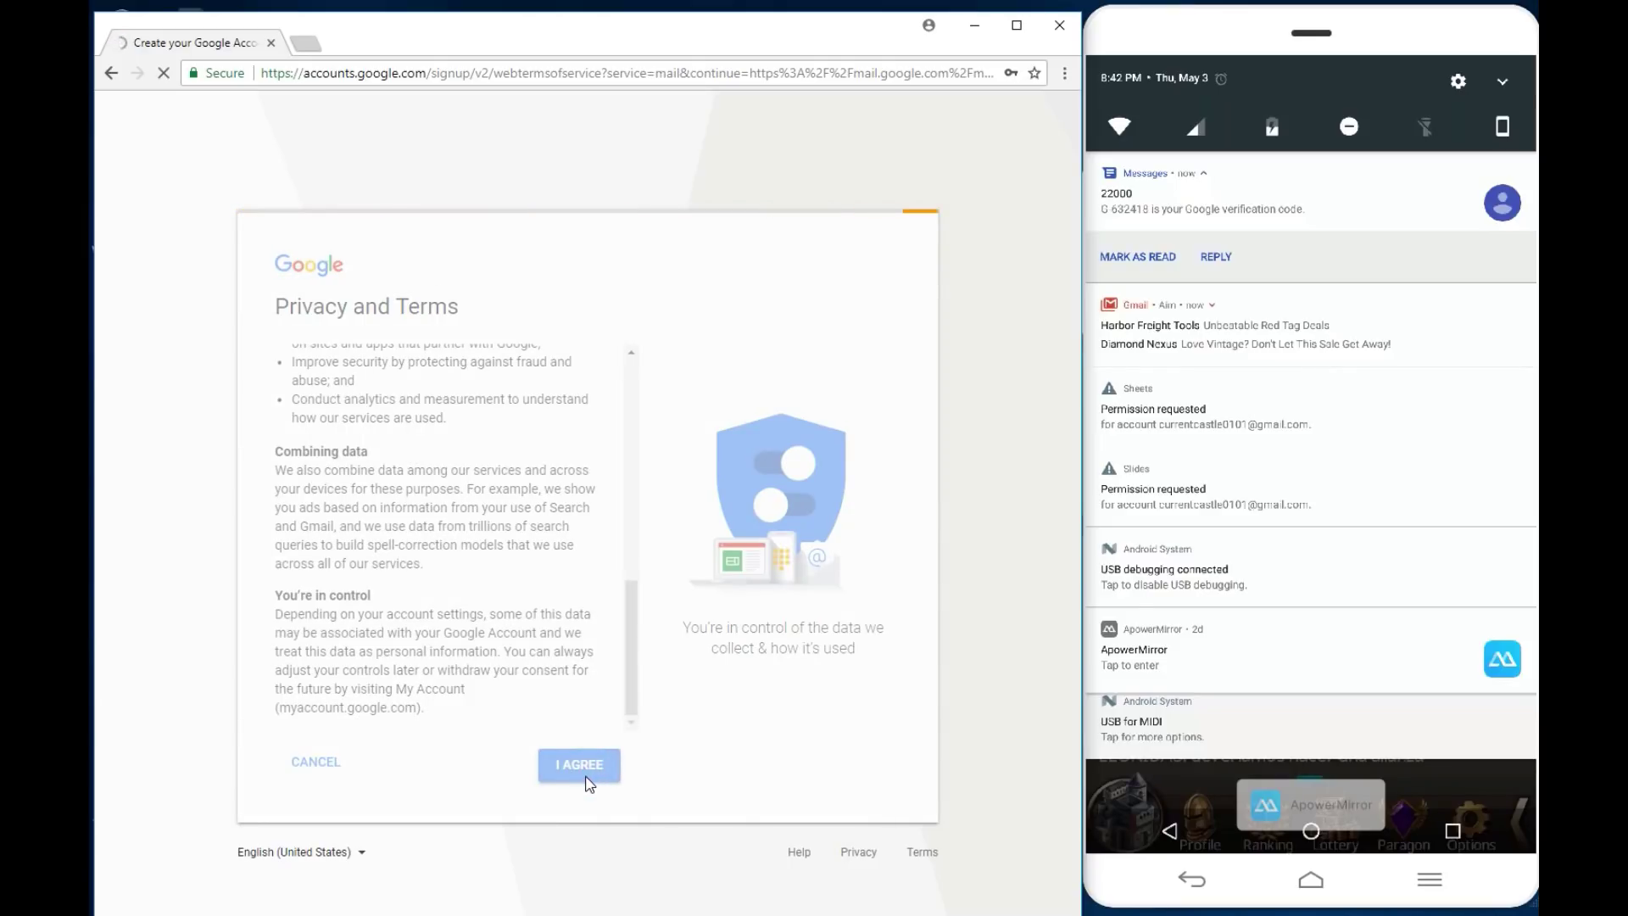
Step: Swipe away the notification shade and close the 'Welcome to Gmail' message to reveal the inbox
{"action": "left_click_drag", "start_coordinate": [1258, 752], "coordinate": [1217, 526]}
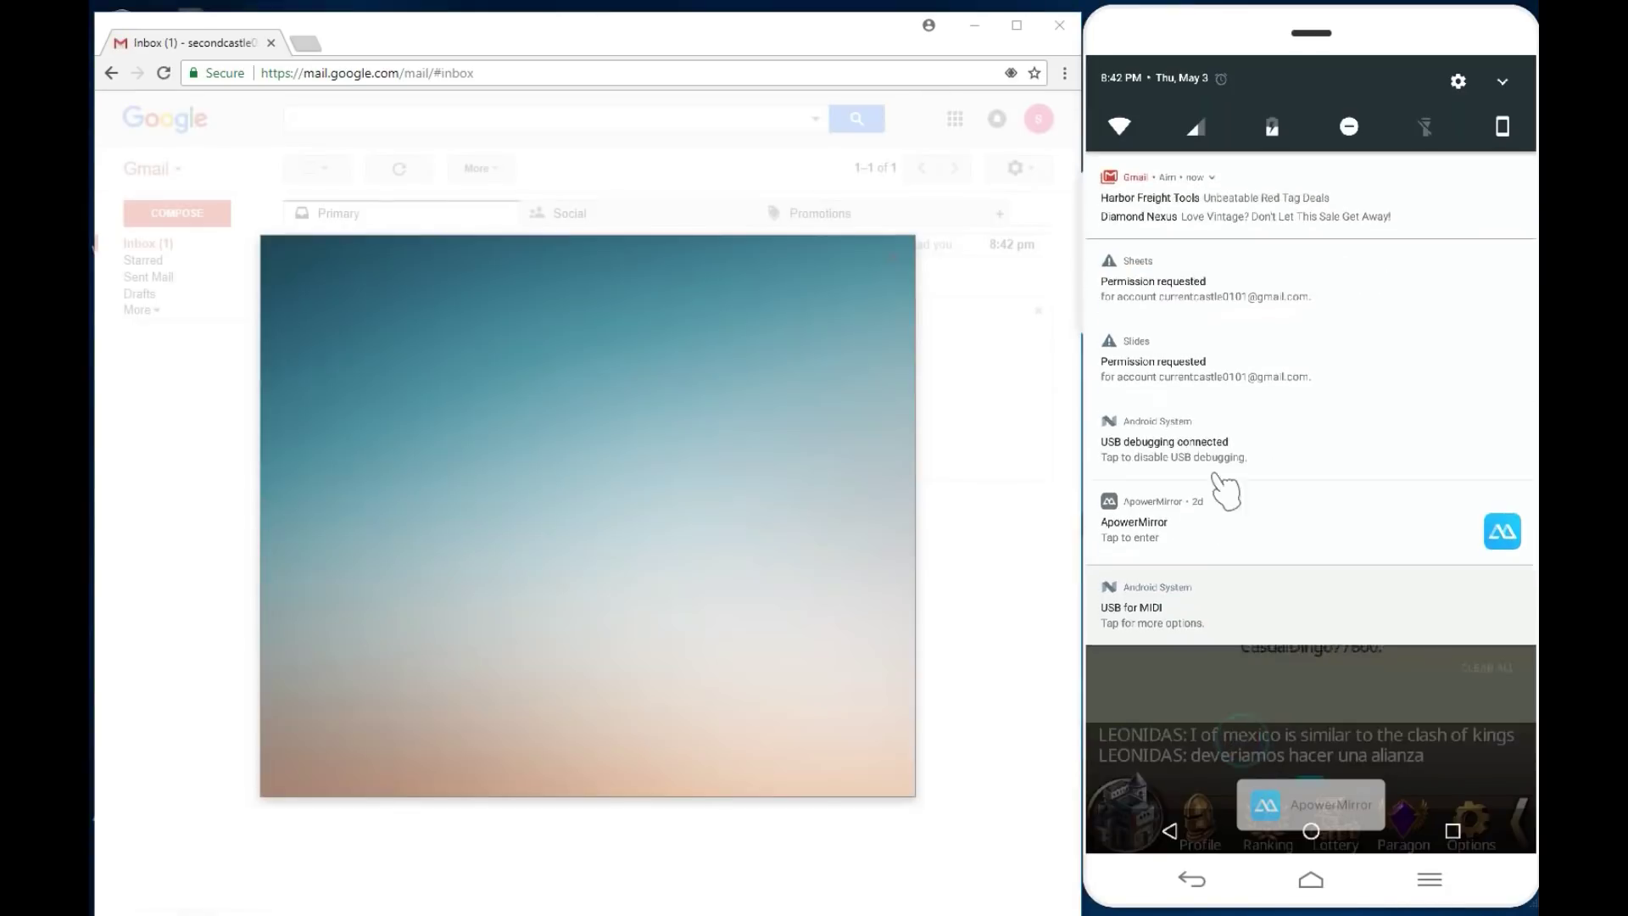
{"action": "left_click_drag", "start_coordinate": [1236, 715], "coordinate": [1227, 594]}
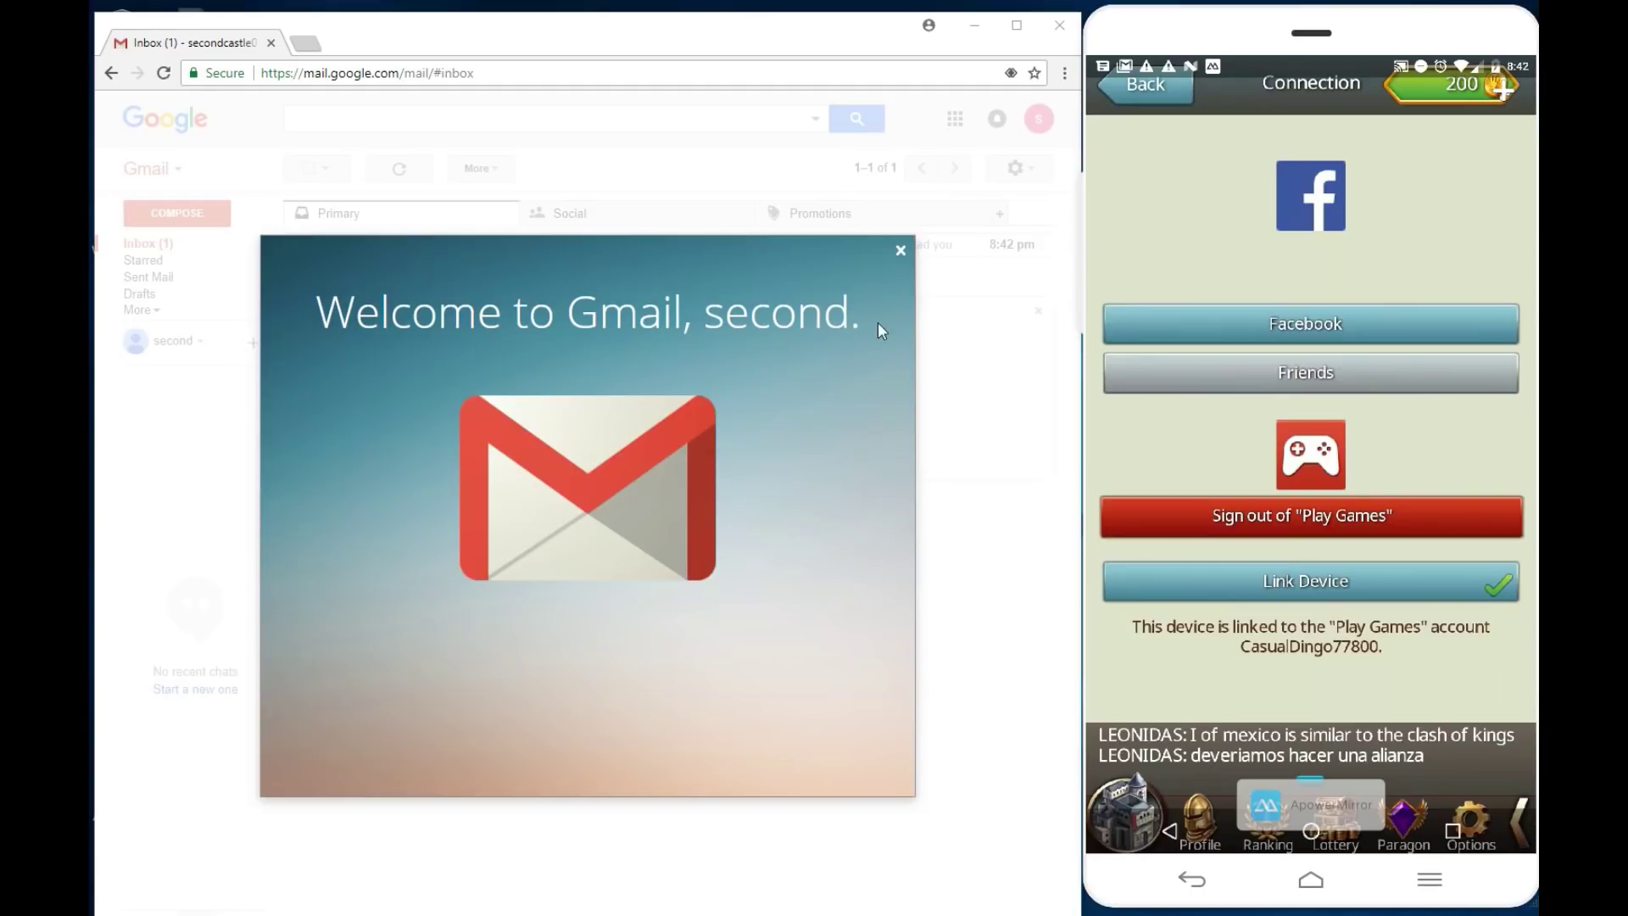
{"action": "left_click", "coordinate": [901, 250]}
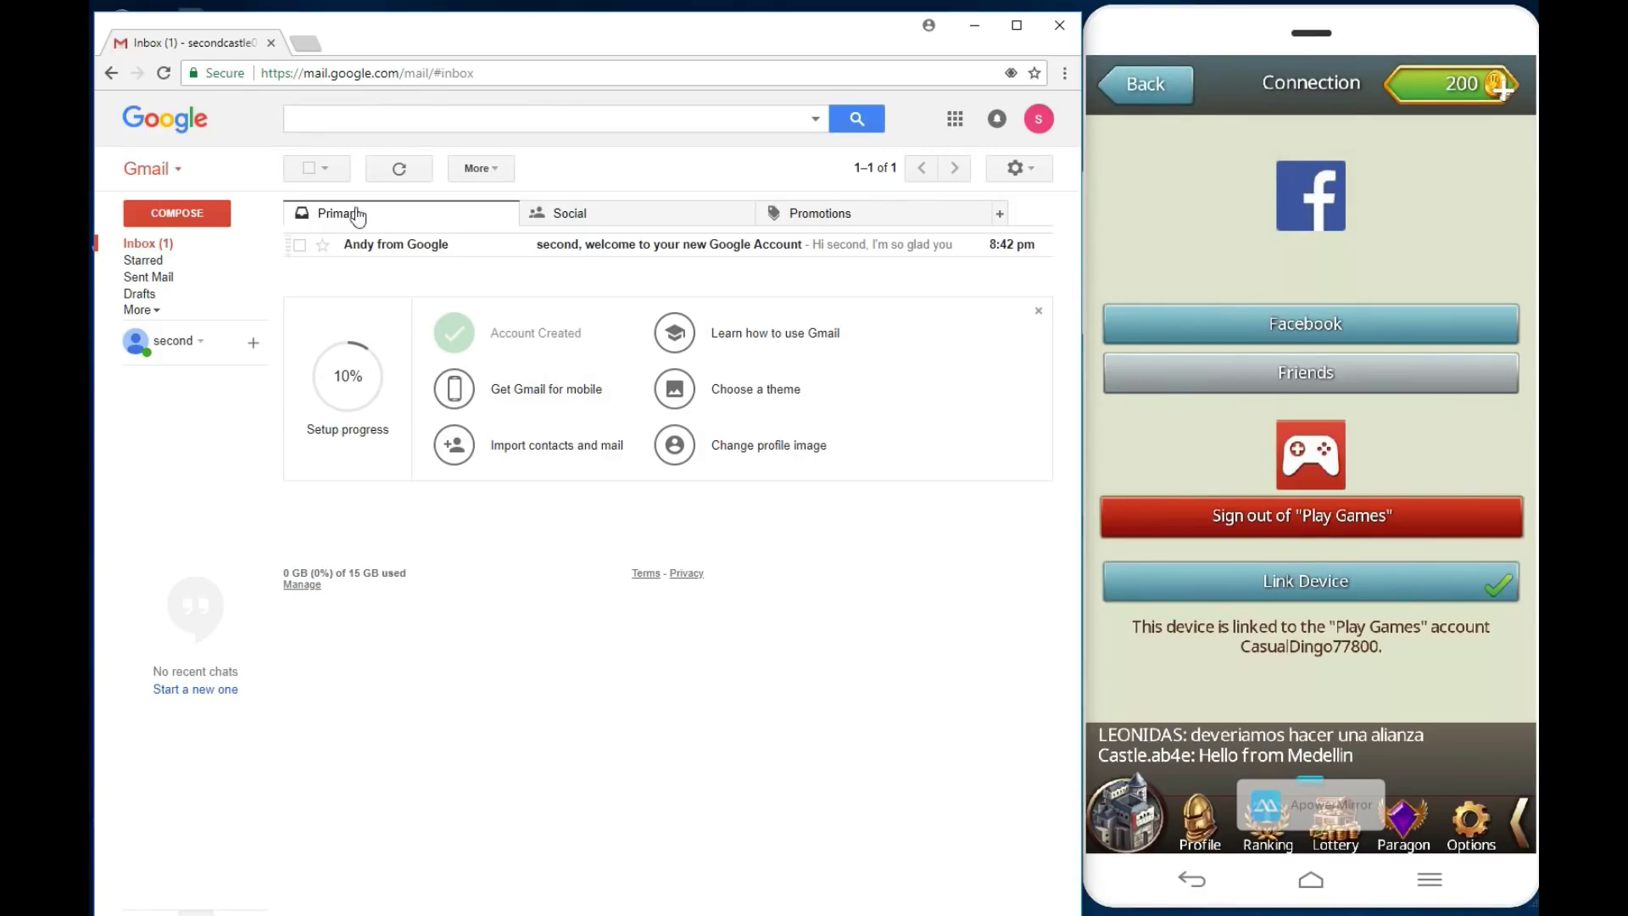
{"action": "left_click", "coordinate": [1199, 462]}
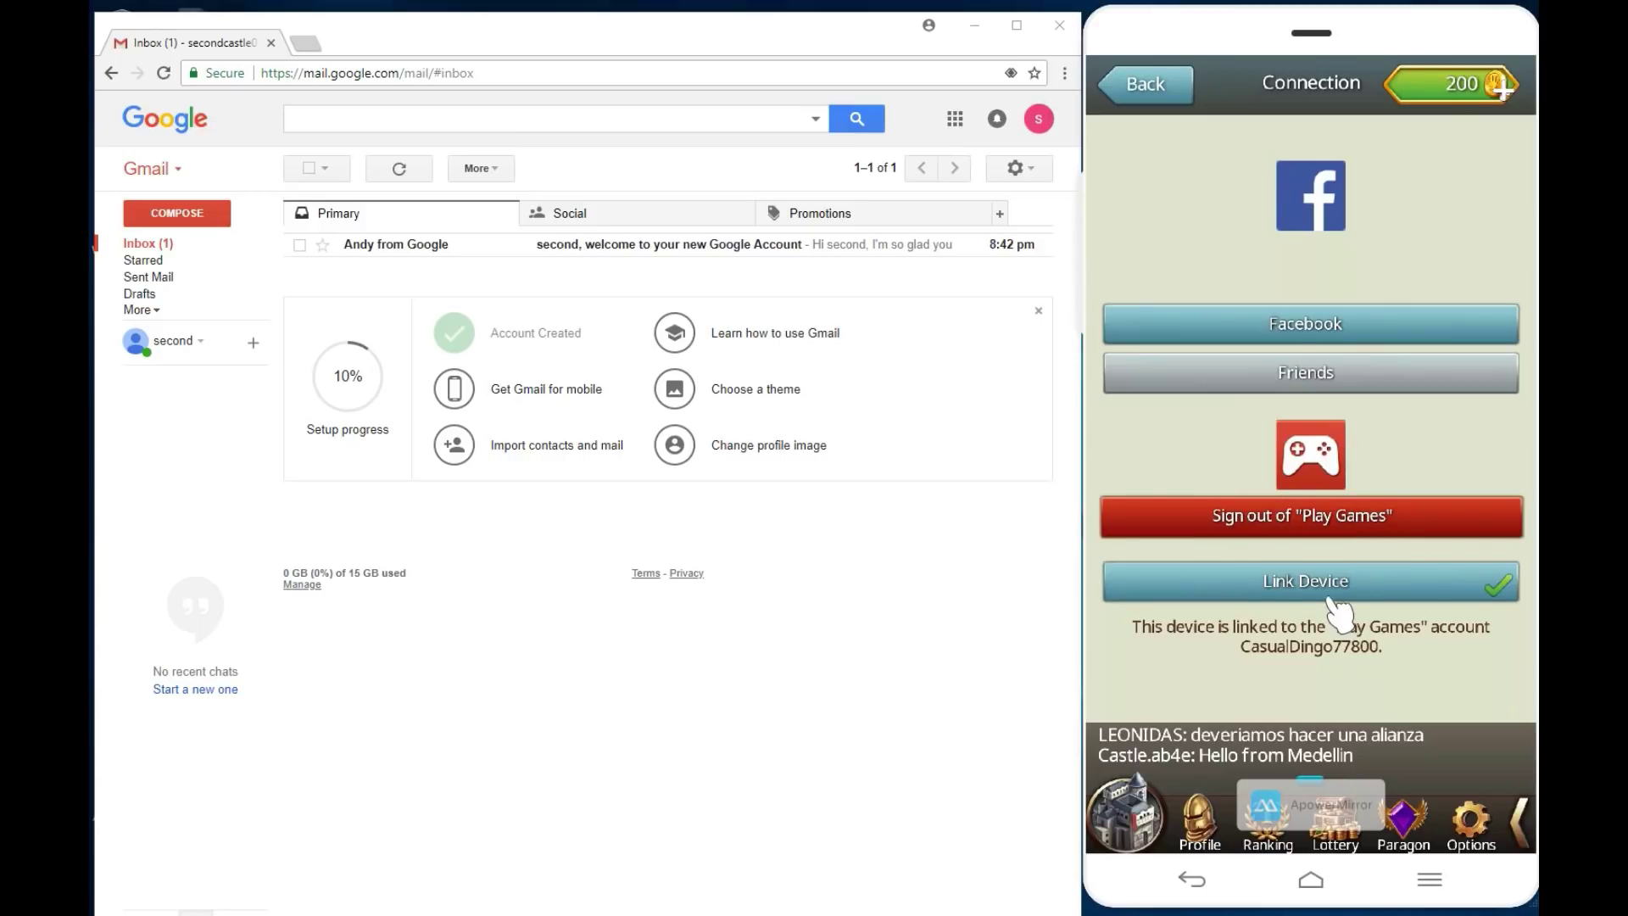
Step: Sign out of Play Games via the game's Options > Connection, then return to the castle
{"action": "left_click", "coordinate": [1163, 95]}
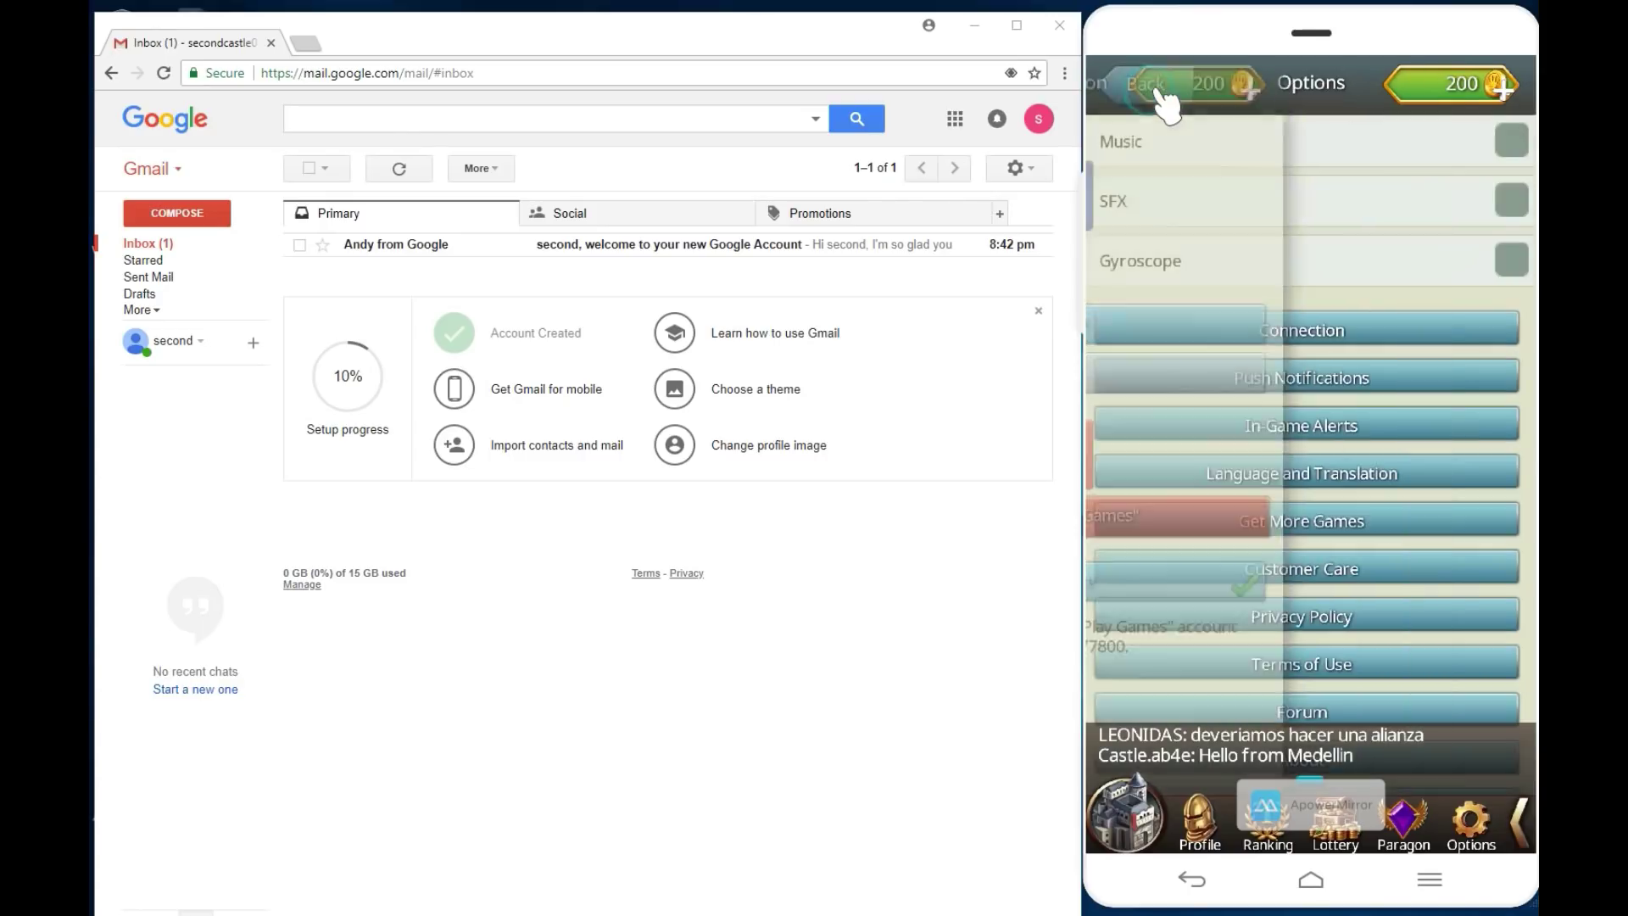
{"action": "left_click", "coordinate": [1144, 83]}
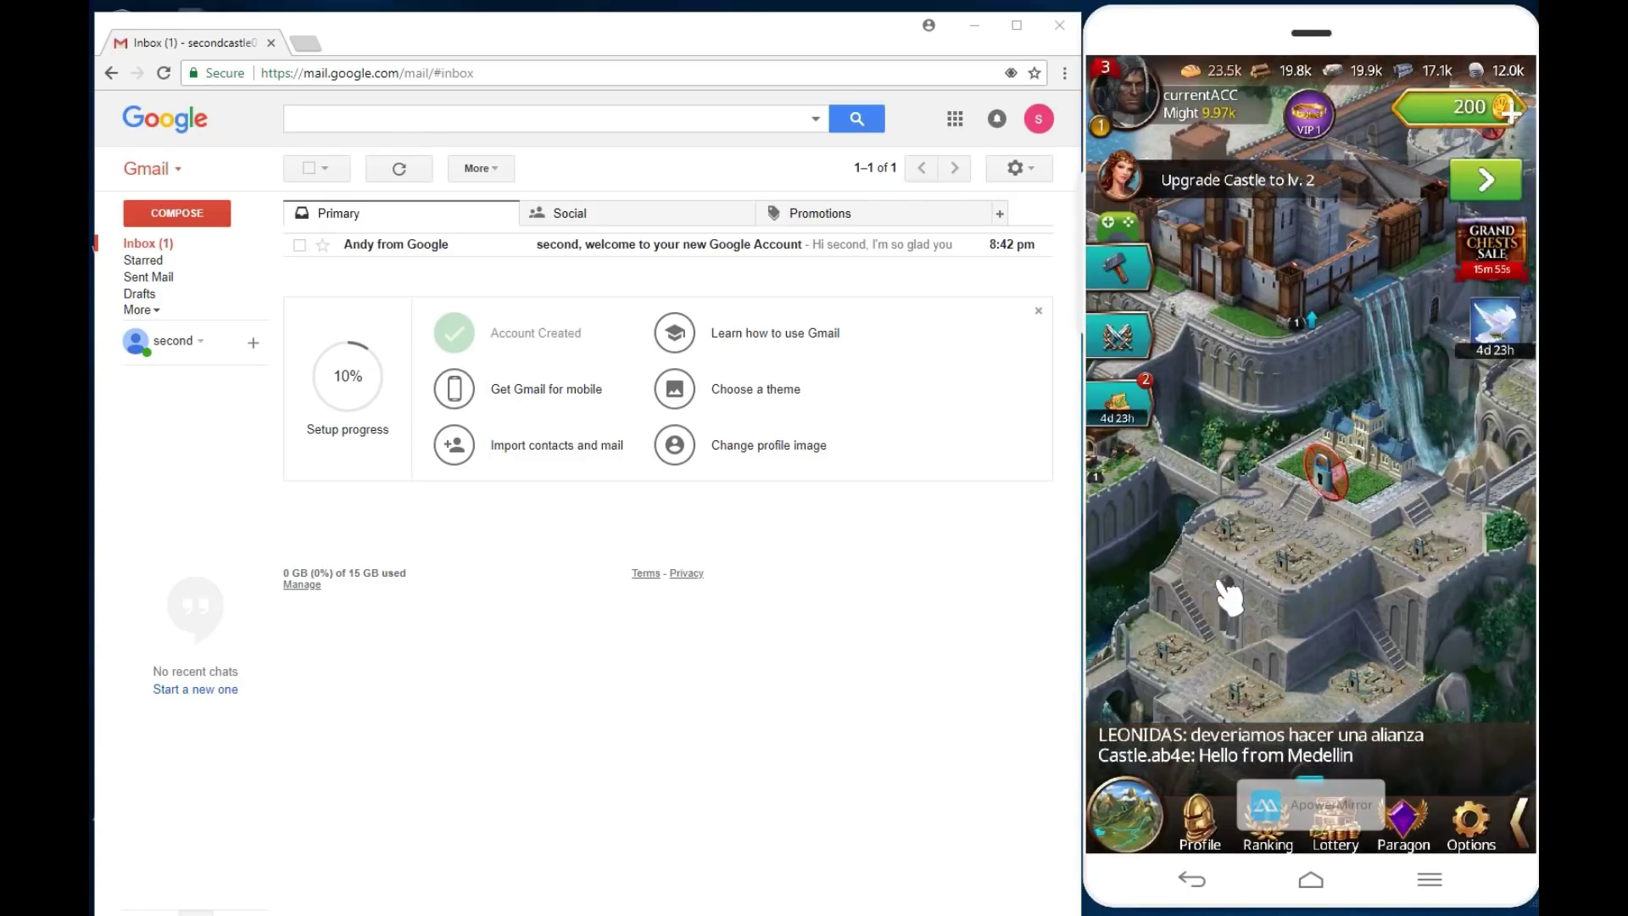
{"action": "left_click_drag", "start_coordinate": [1229, 593], "coordinate": [1402, 513]}
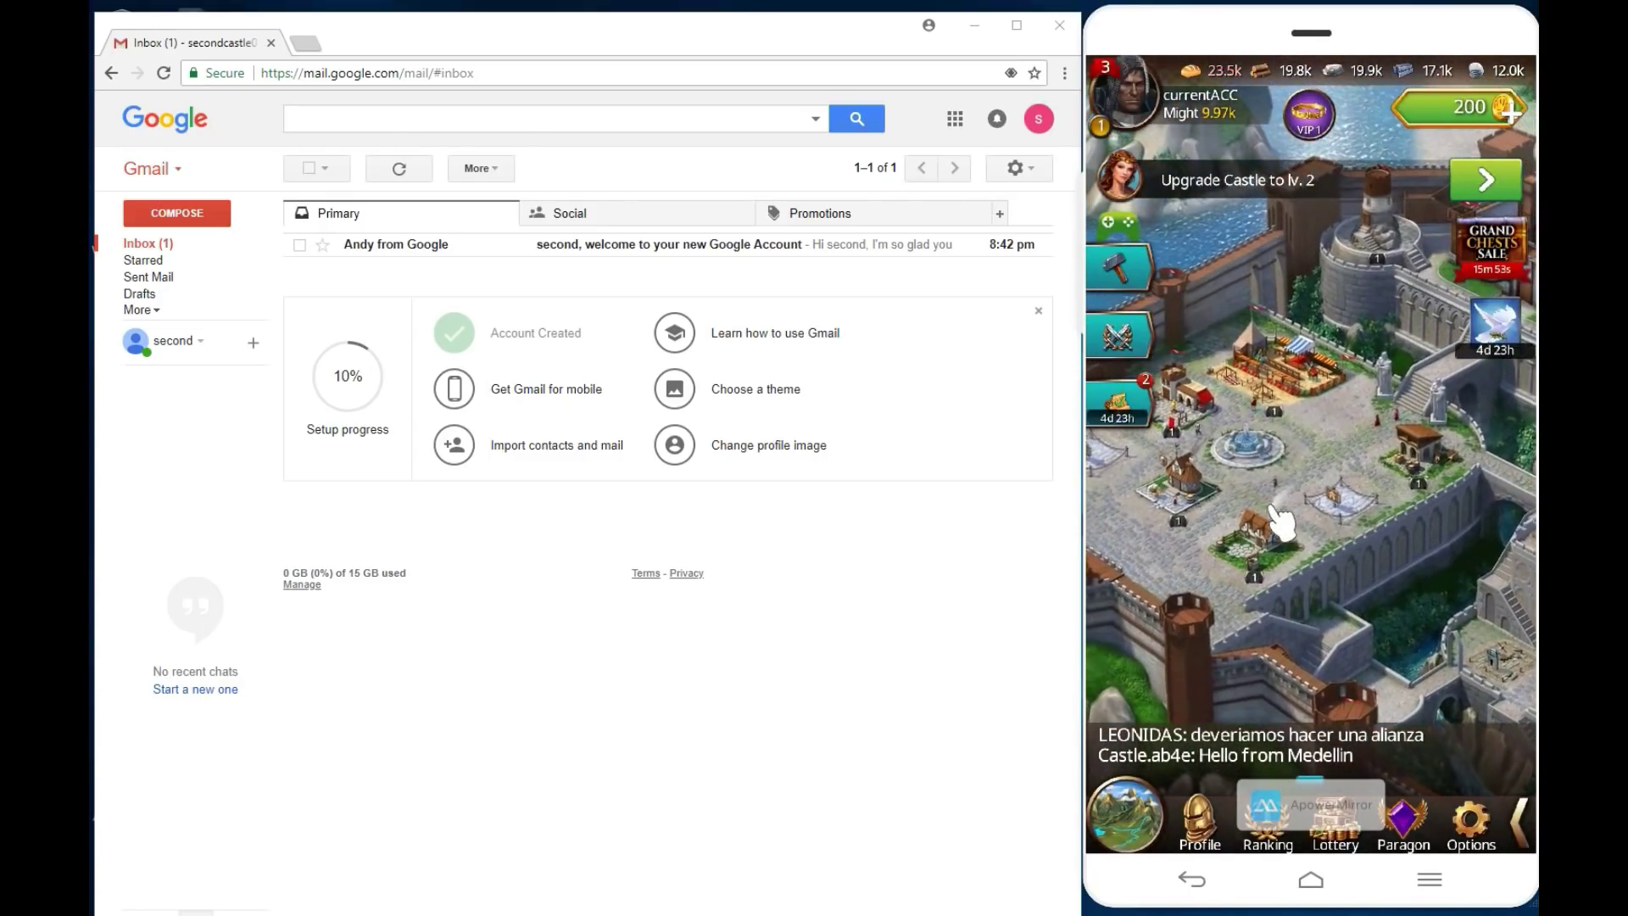
{"action": "left_click", "coordinate": [1471, 819]}
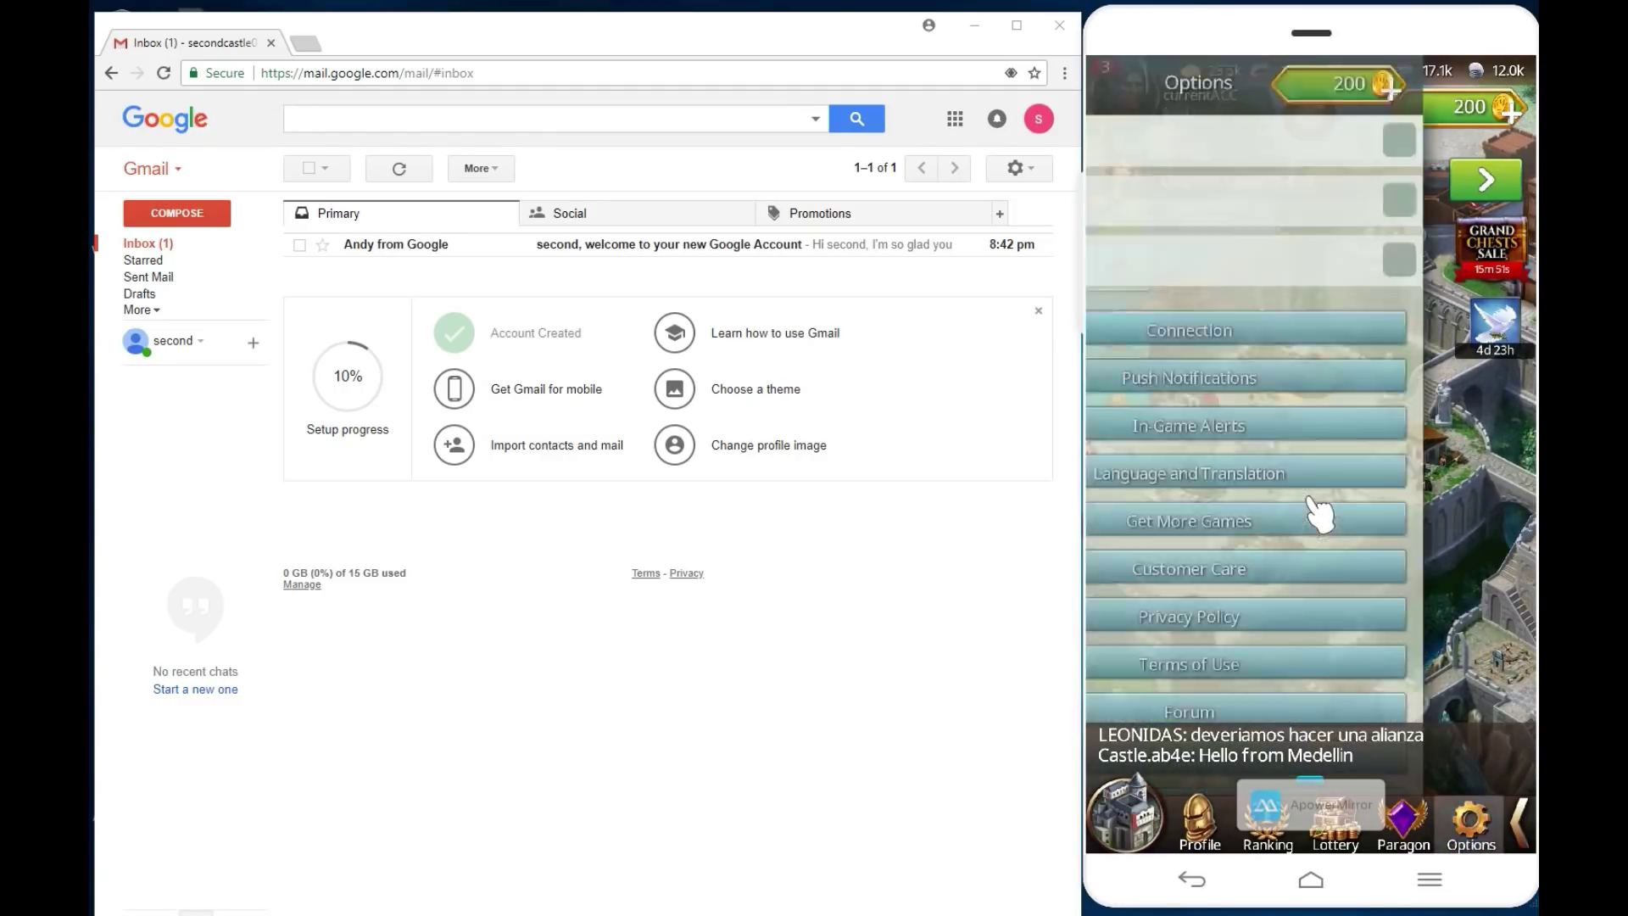
{"action": "left_click", "coordinate": [1329, 338]}
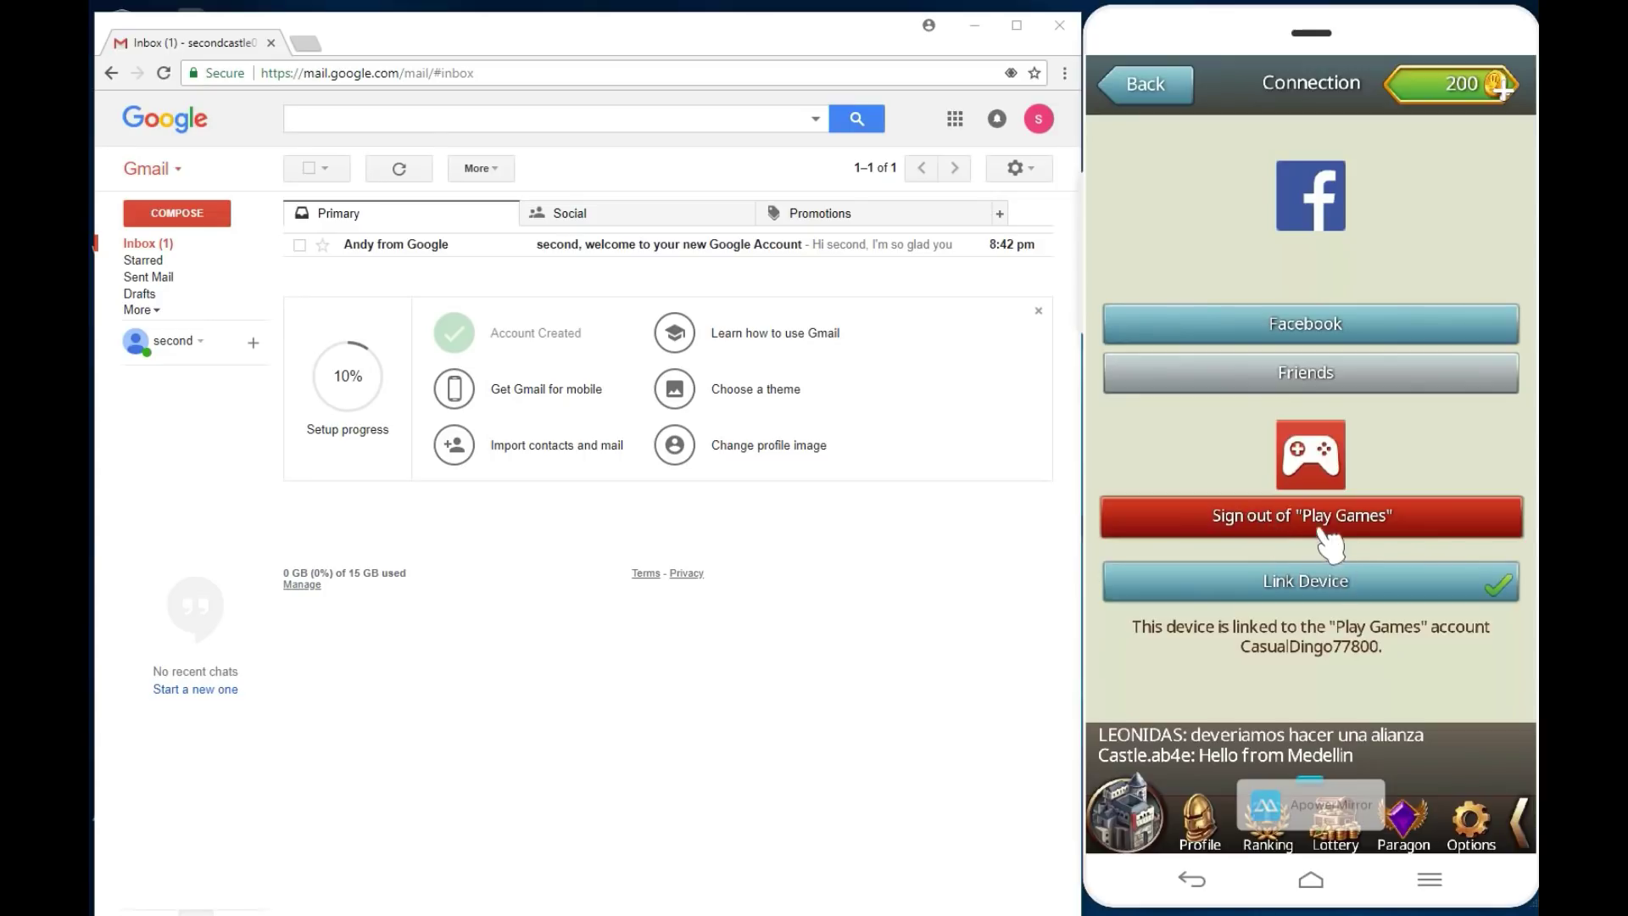
{"action": "left_click", "coordinate": [1319, 526]}
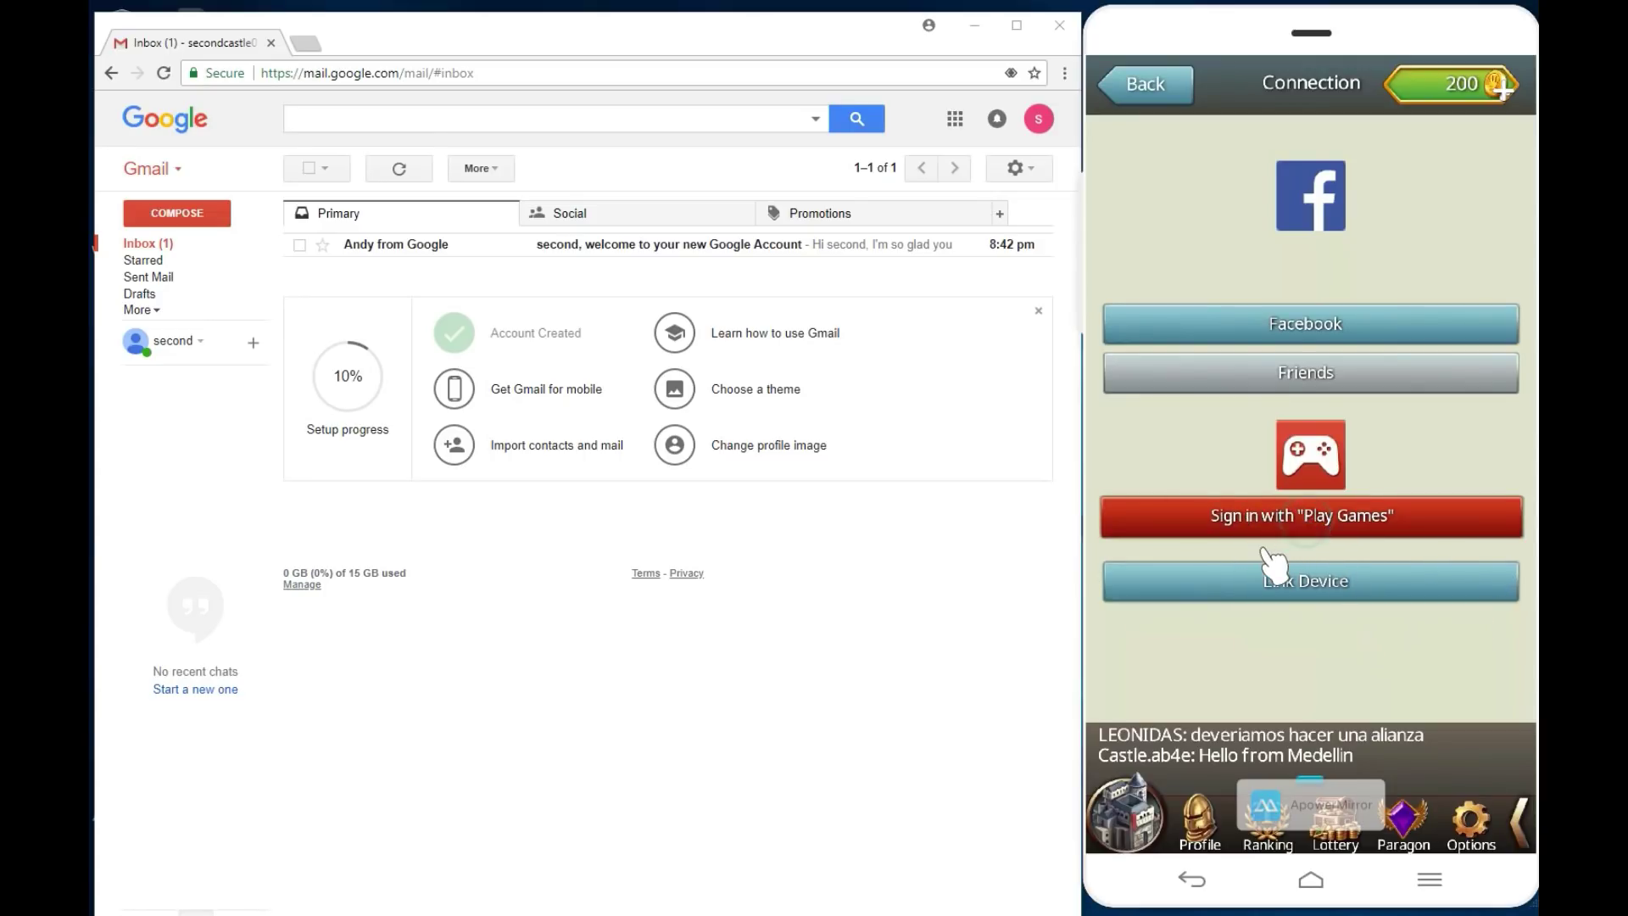
{"action": "left_click", "coordinate": [1152, 83]}
{"action": "left_click", "coordinate": [1147, 83]}
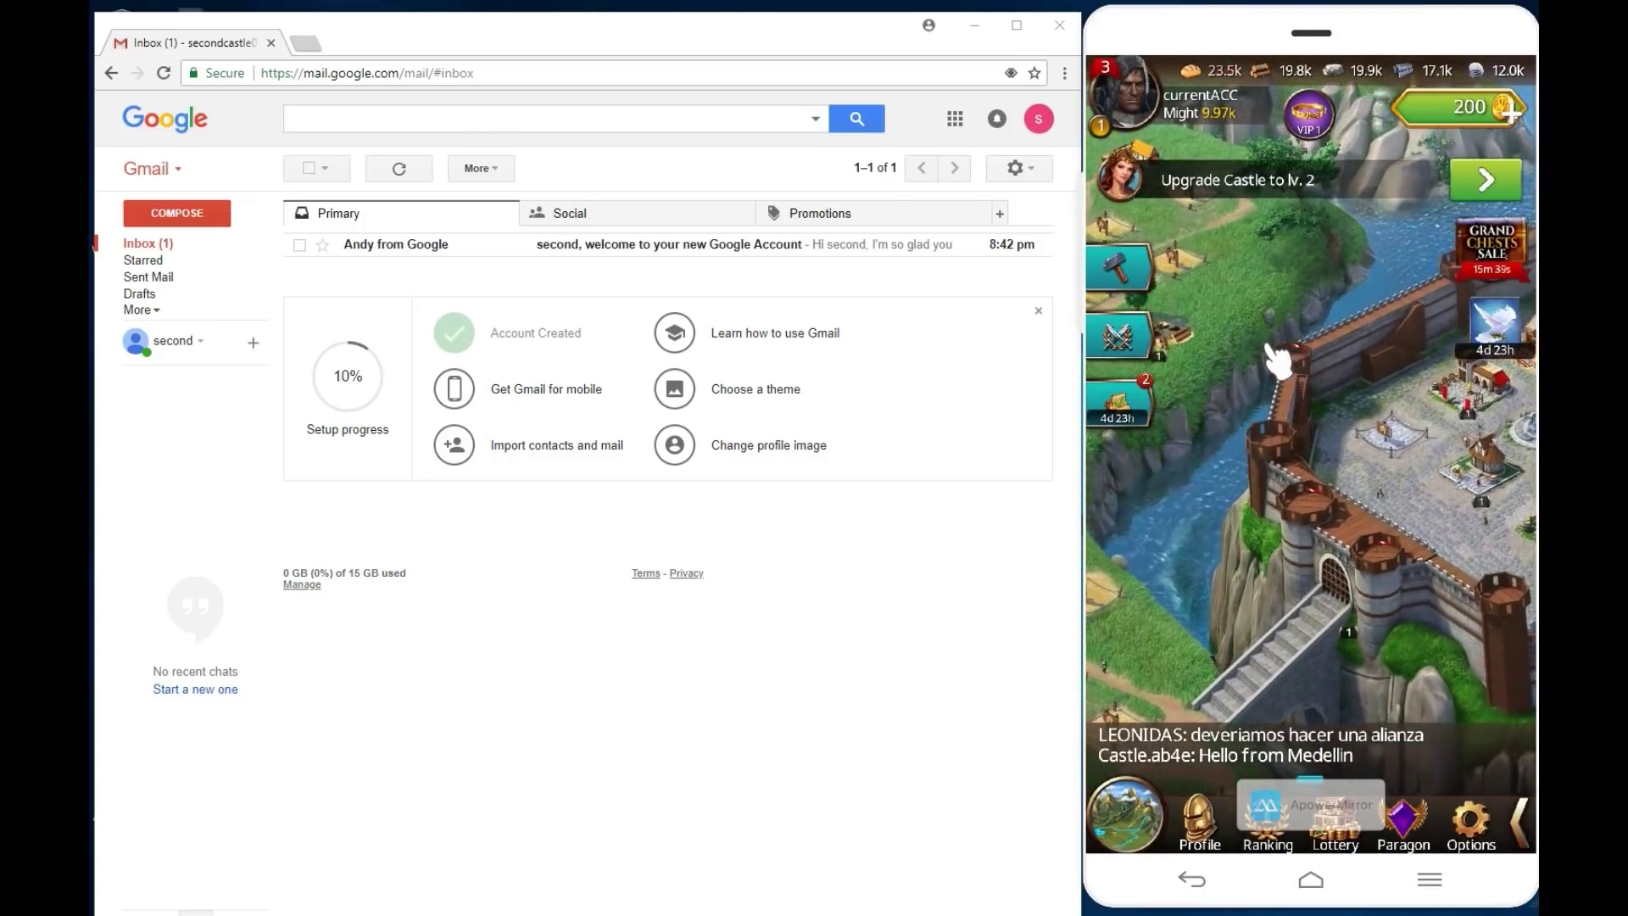
Step: Leave the game for the home screen and scroll through the full app drawer
{"action": "left_click_drag", "start_coordinate": [1247, 487], "coordinate": [1247, 512]}
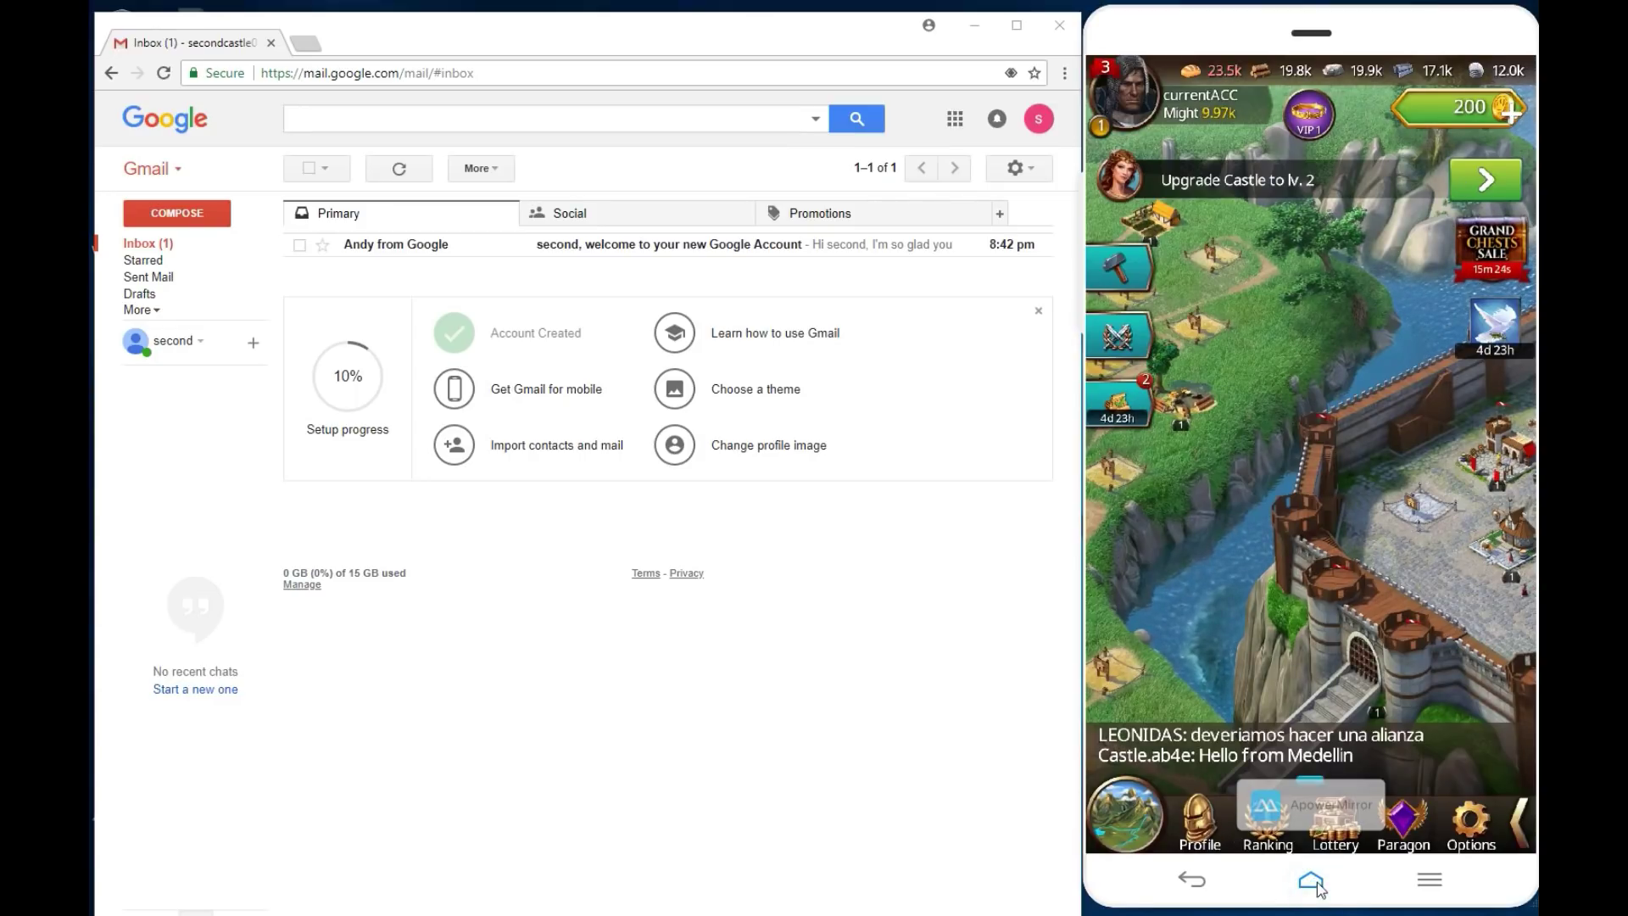
{"action": "left_click", "coordinate": [1314, 498]}
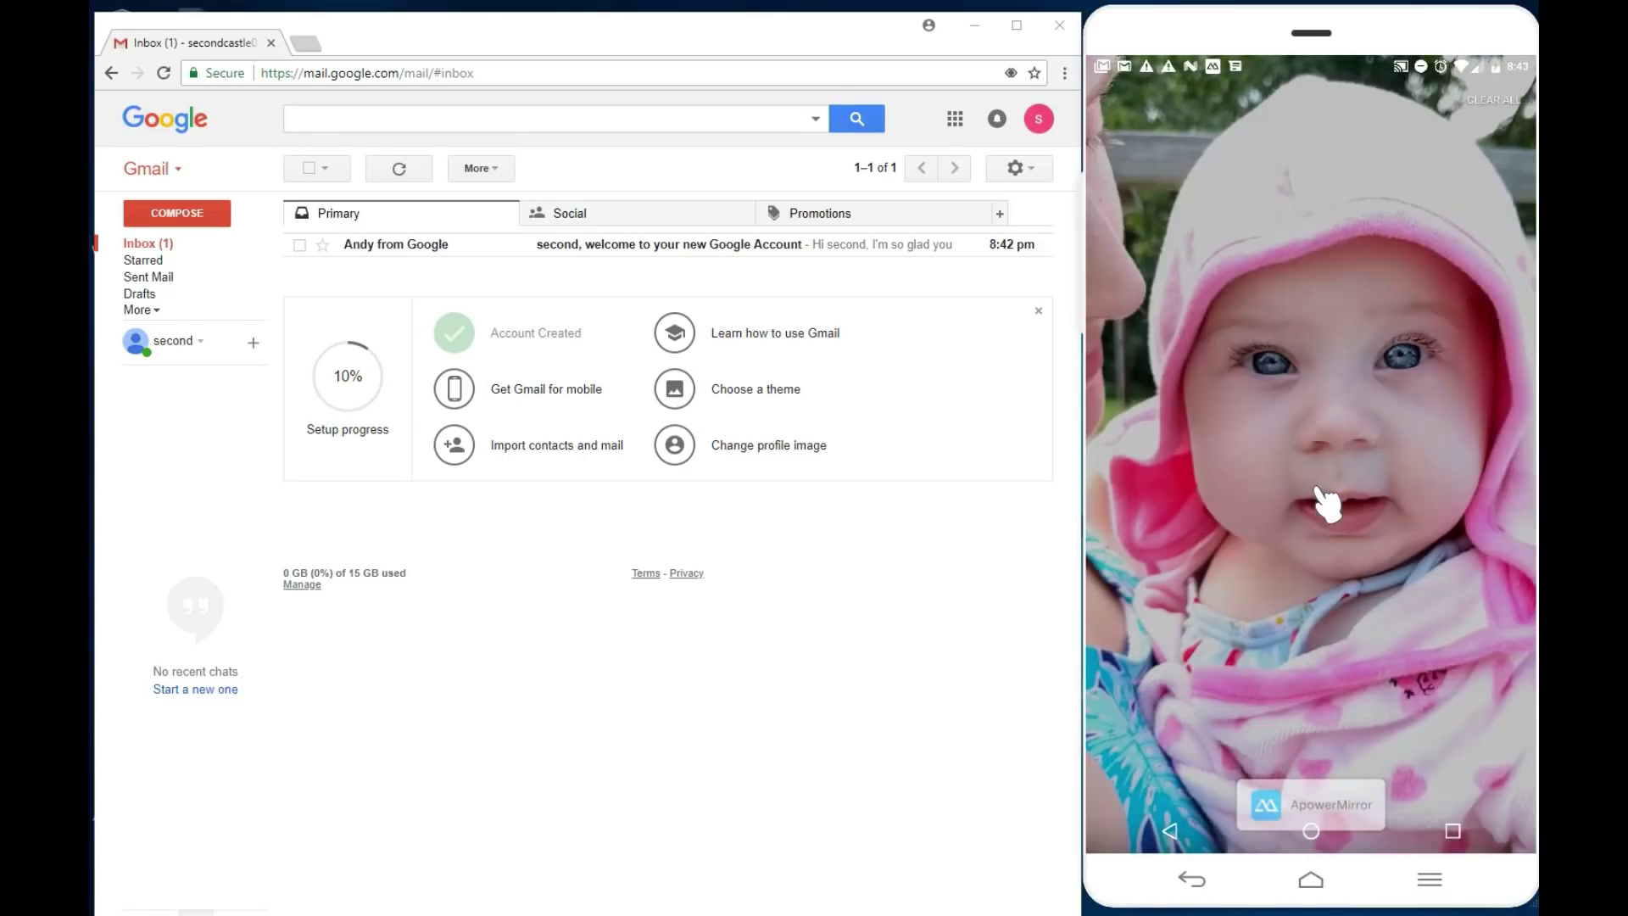
{"action": "left_click", "coordinate": [1327, 827]}
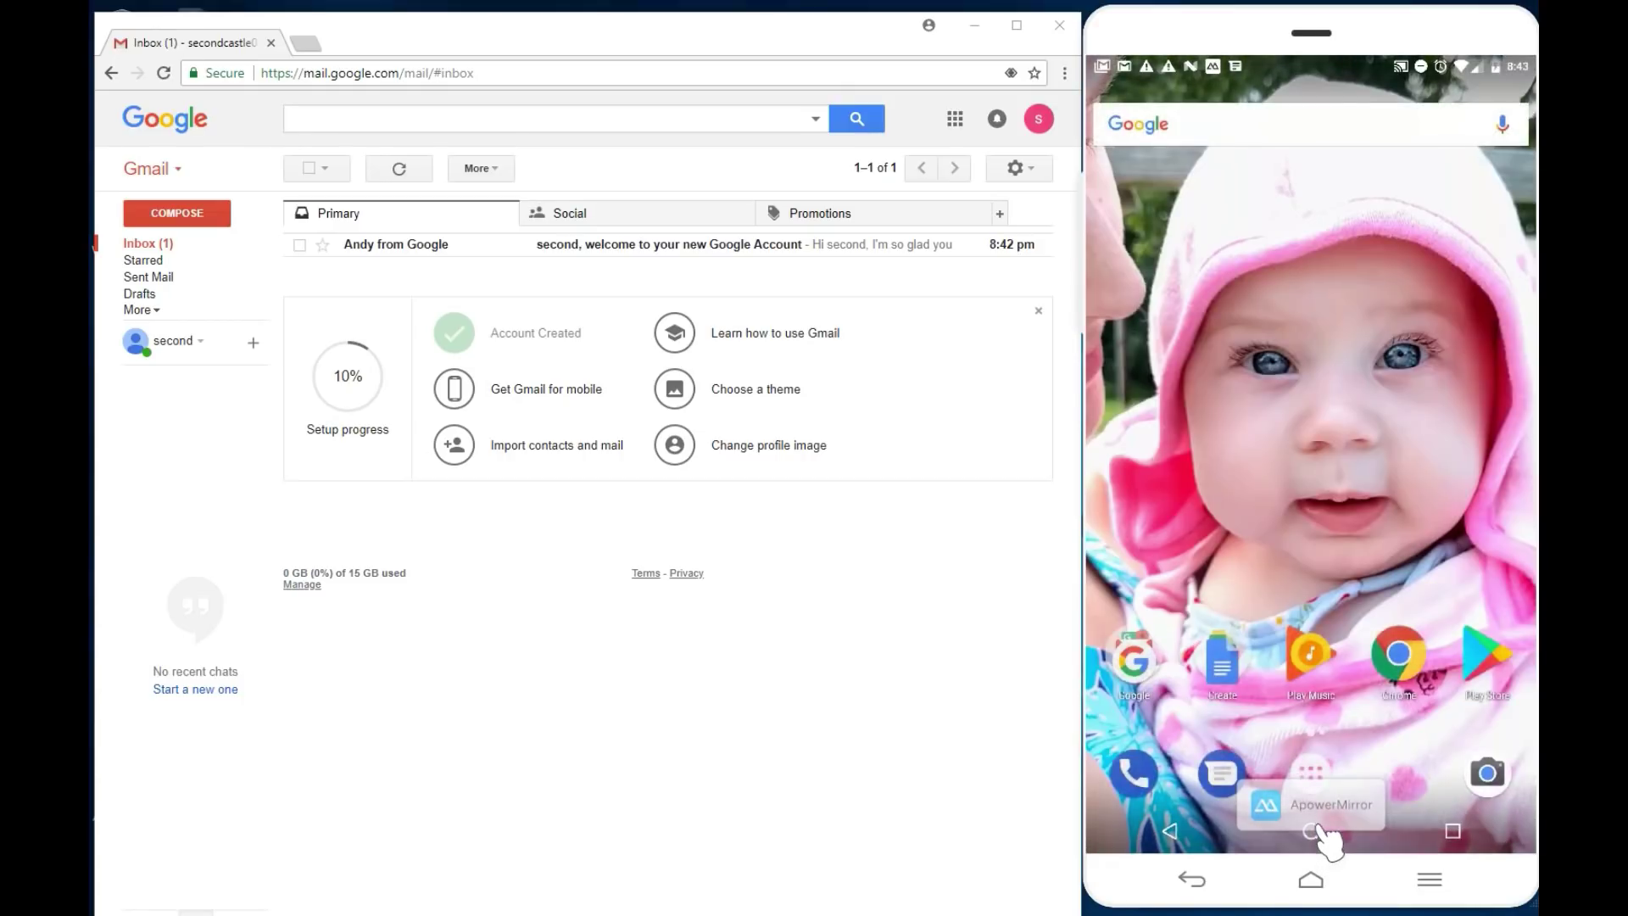
{"action": "left_click", "coordinate": [1311, 772]}
{"action": "scroll", "coordinate": [1272, 730], "scroll_direction": "down", "scroll_amount": 3}
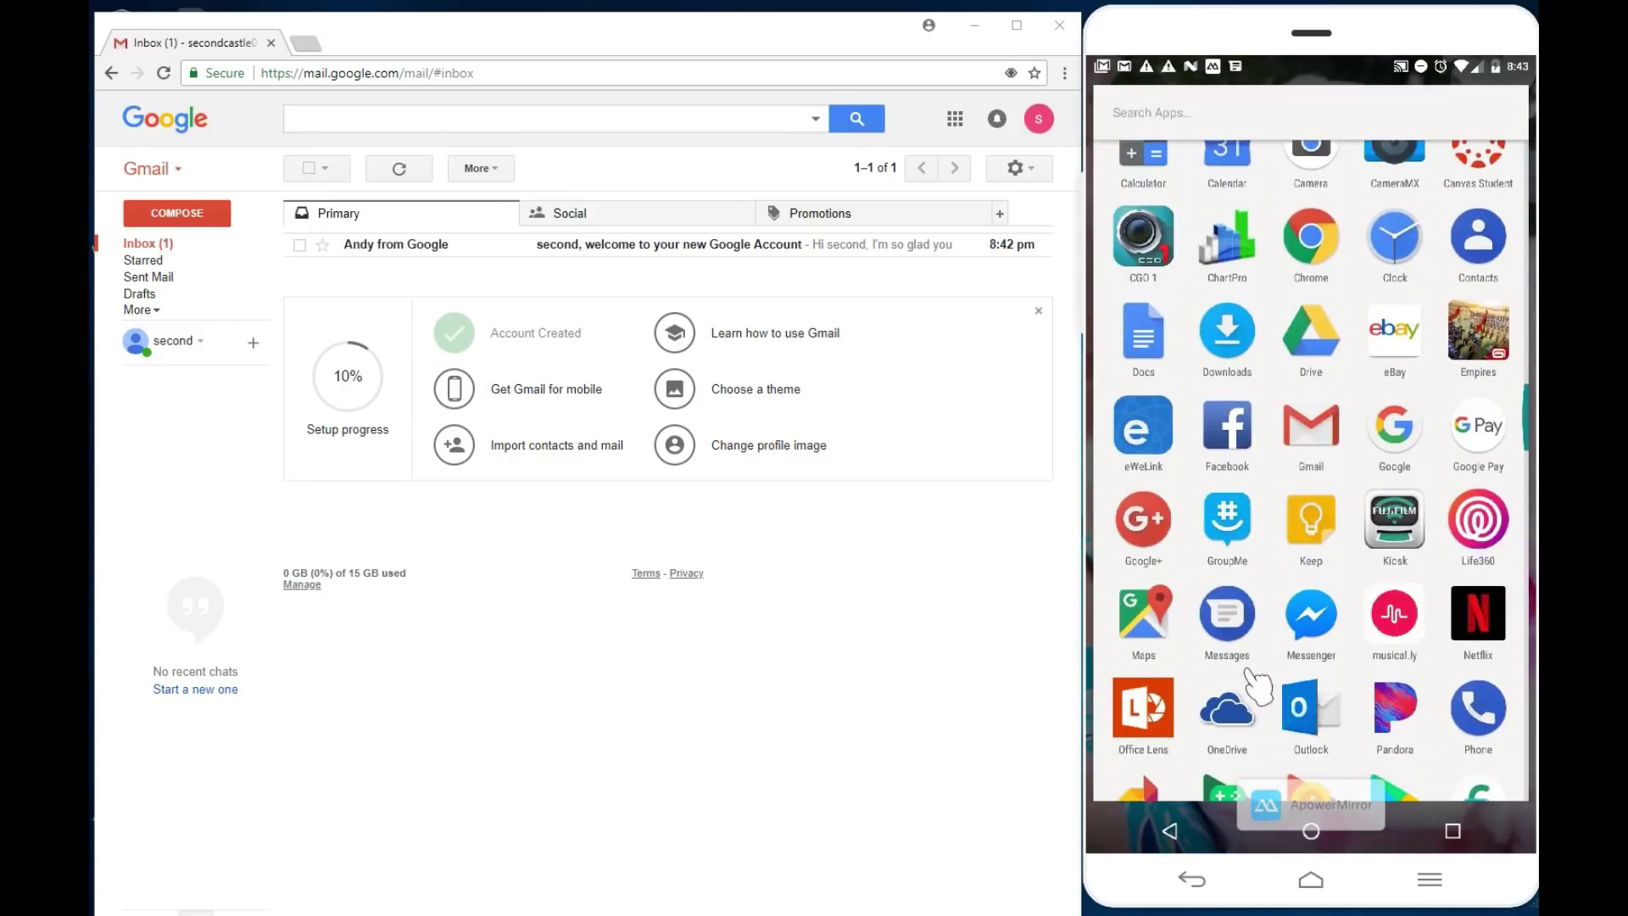
{"action": "scroll", "coordinate": [1292, 494], "scroll_direction": "down", "scroll_amount": 4}
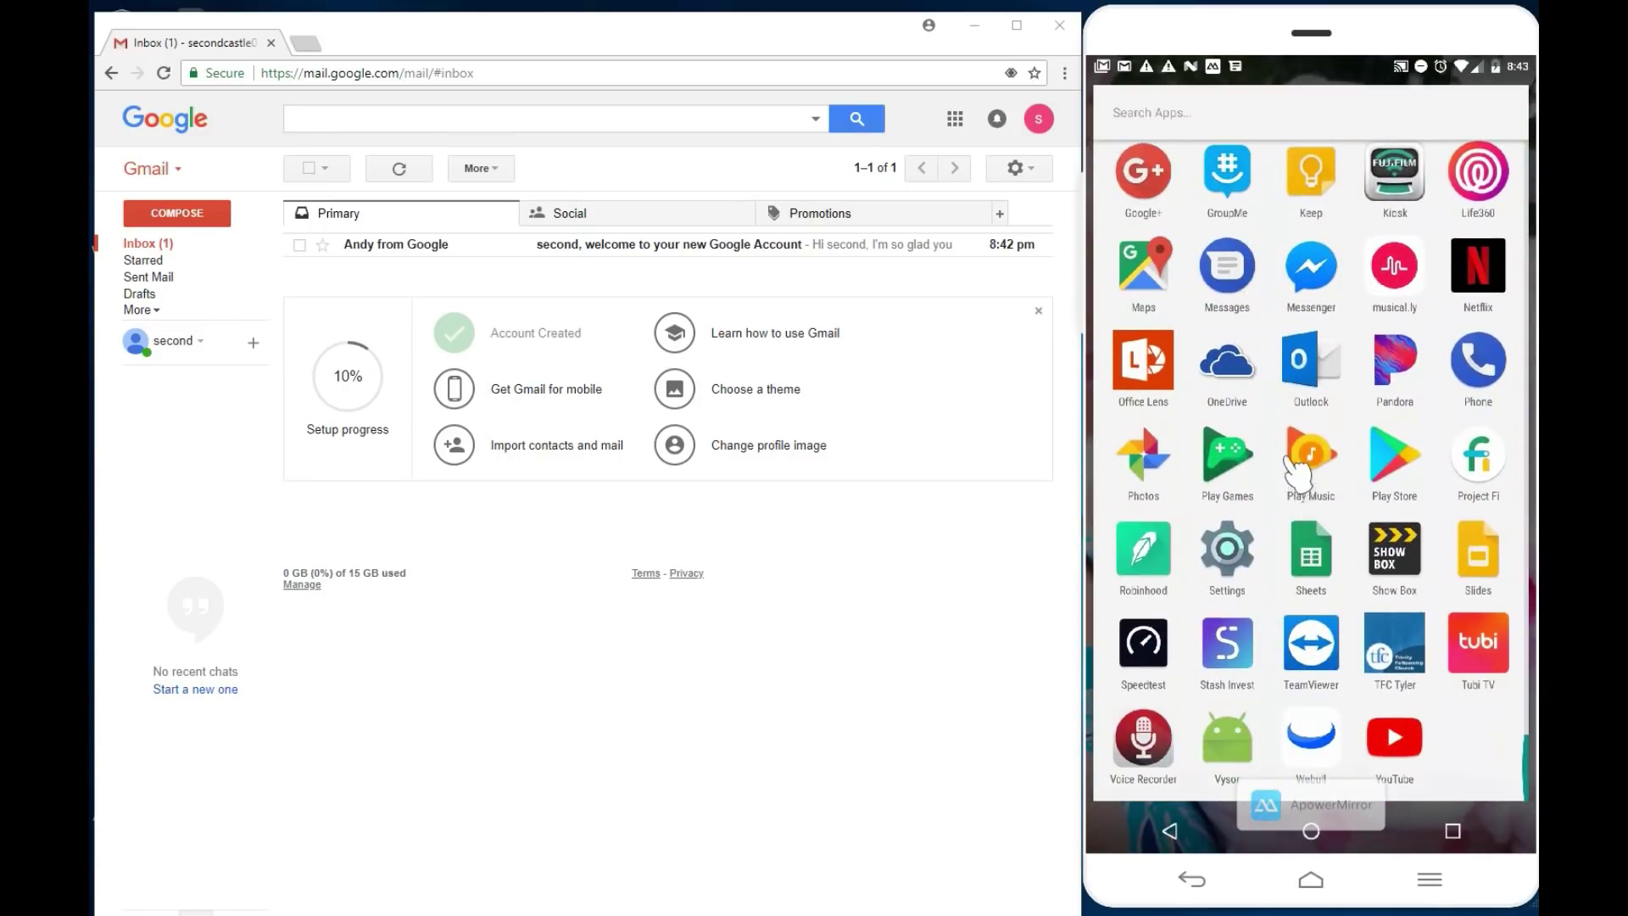
Step: Open Settings and find the Empires app in the installed-apps list
{"action": "left_click", "coordinate": [1238, 555]}
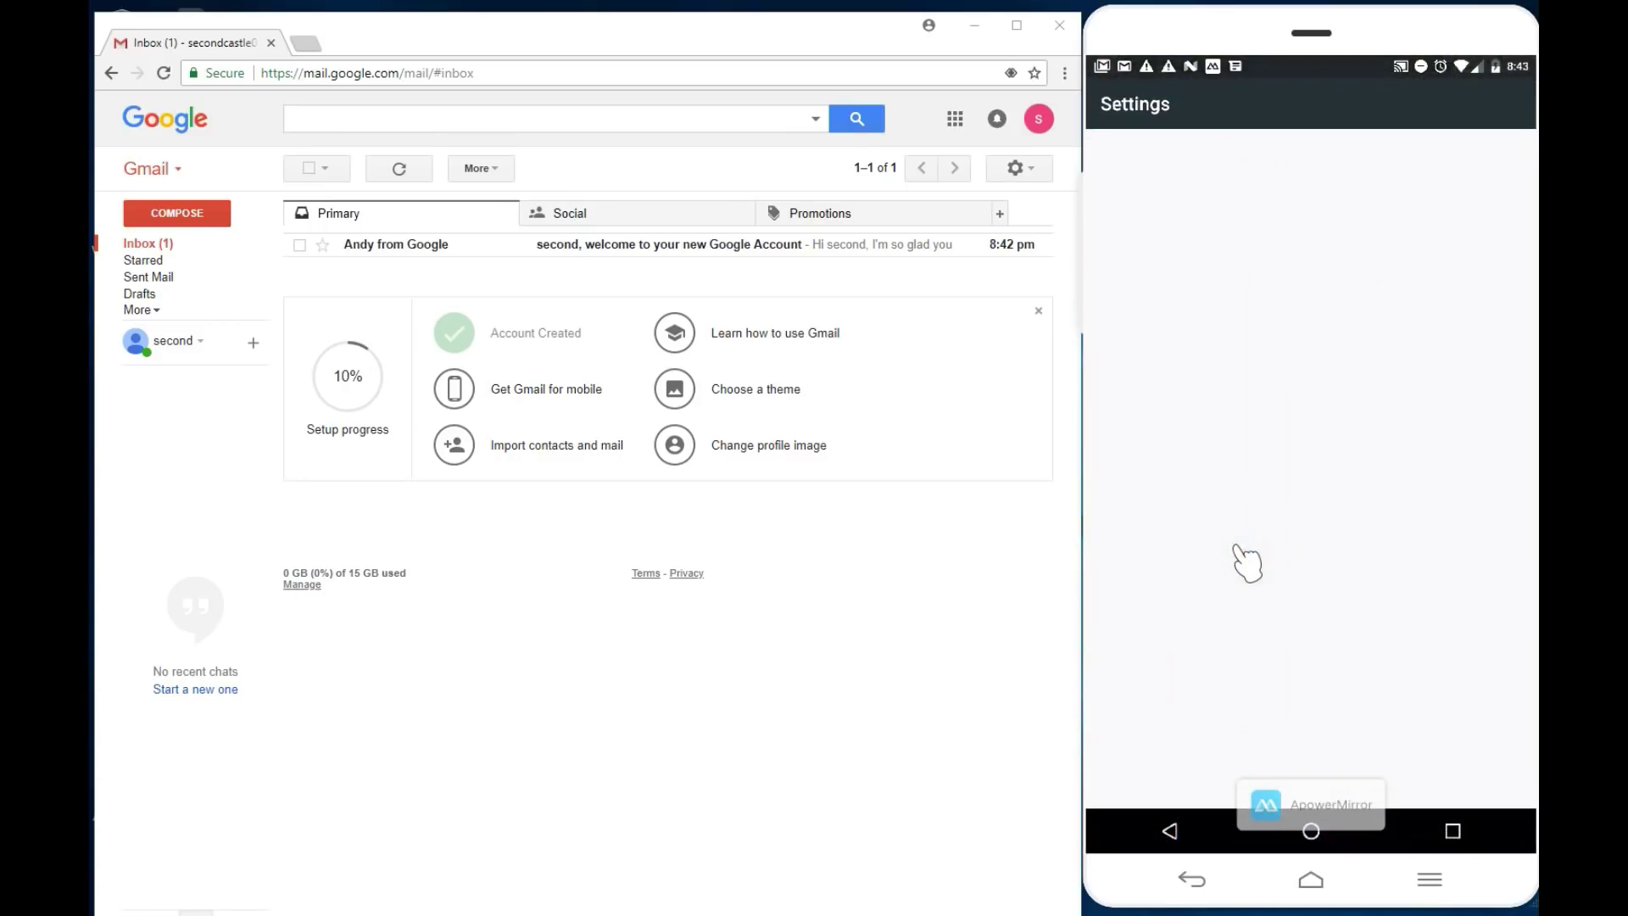
{"action": "scroll", "coordinate": [1195, 688], "scroll_direction": "down", "scroll_amount": 5}
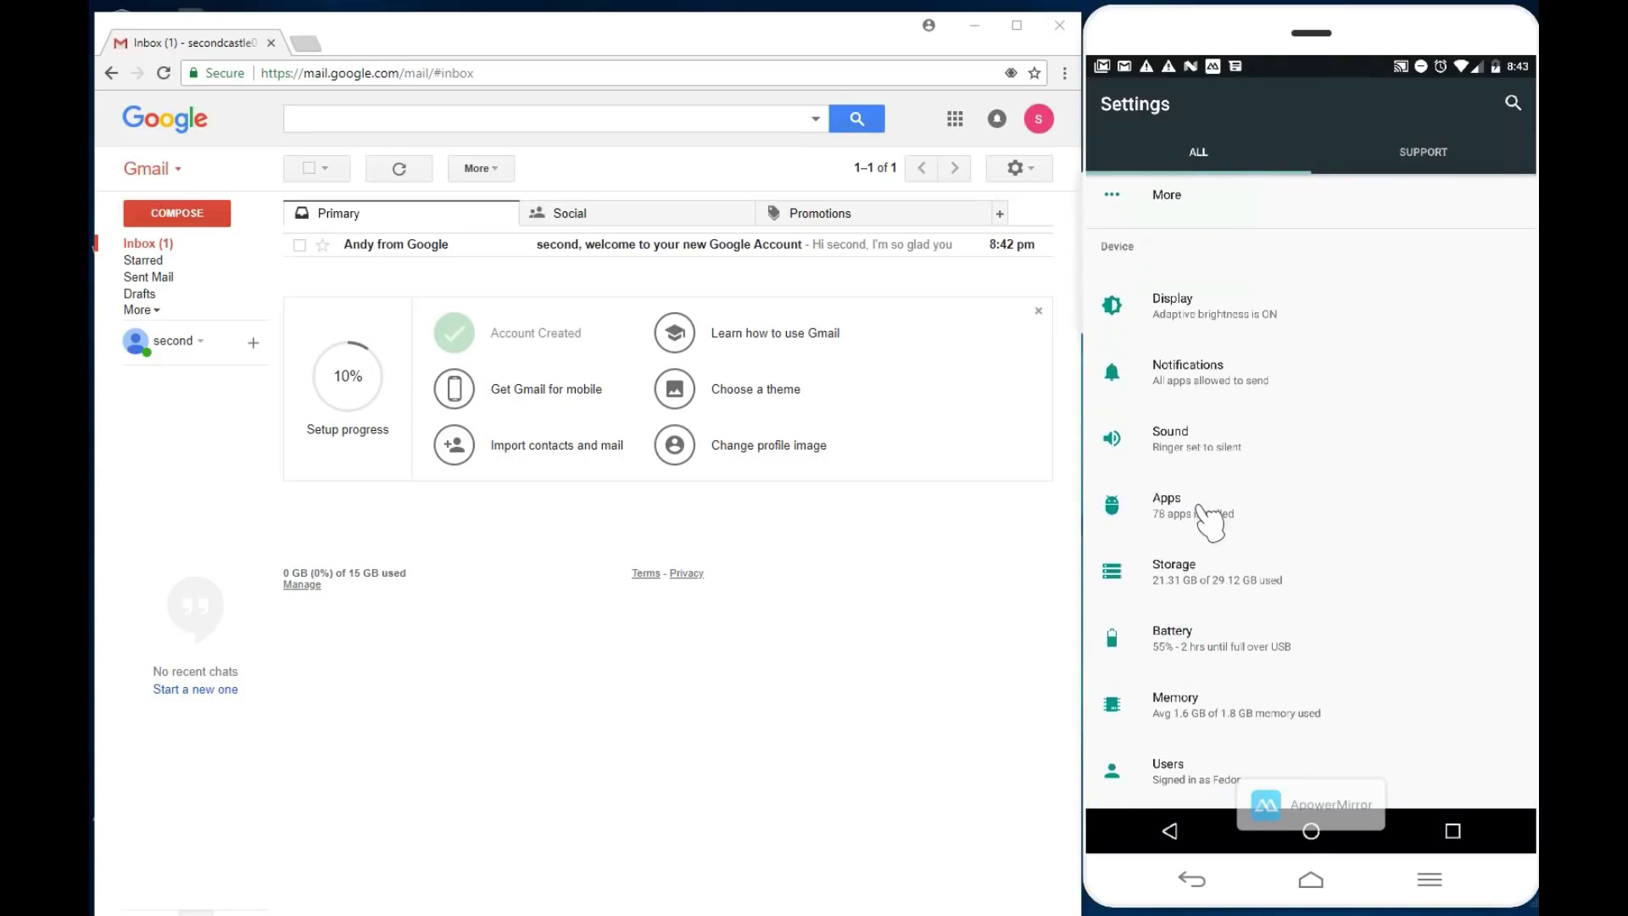
{"action": "left_click", "coordinate": [1198, 509]}
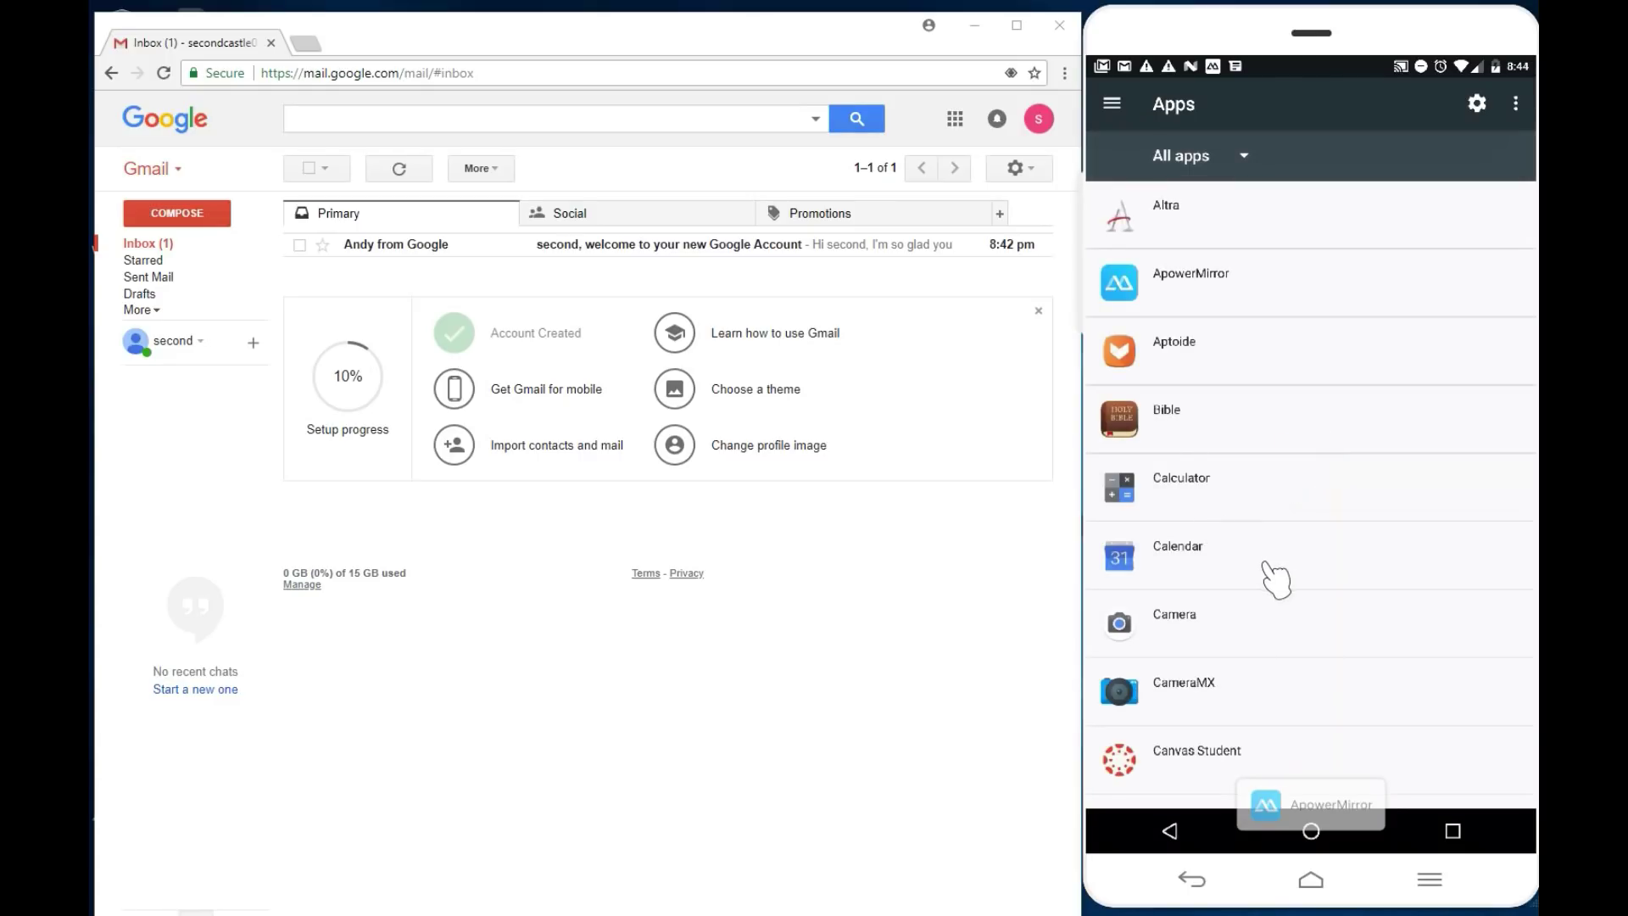
{"action": "scroll", "coordinate": [1259, 678], "scroll_direction": "down", "scroll_amount": 10}
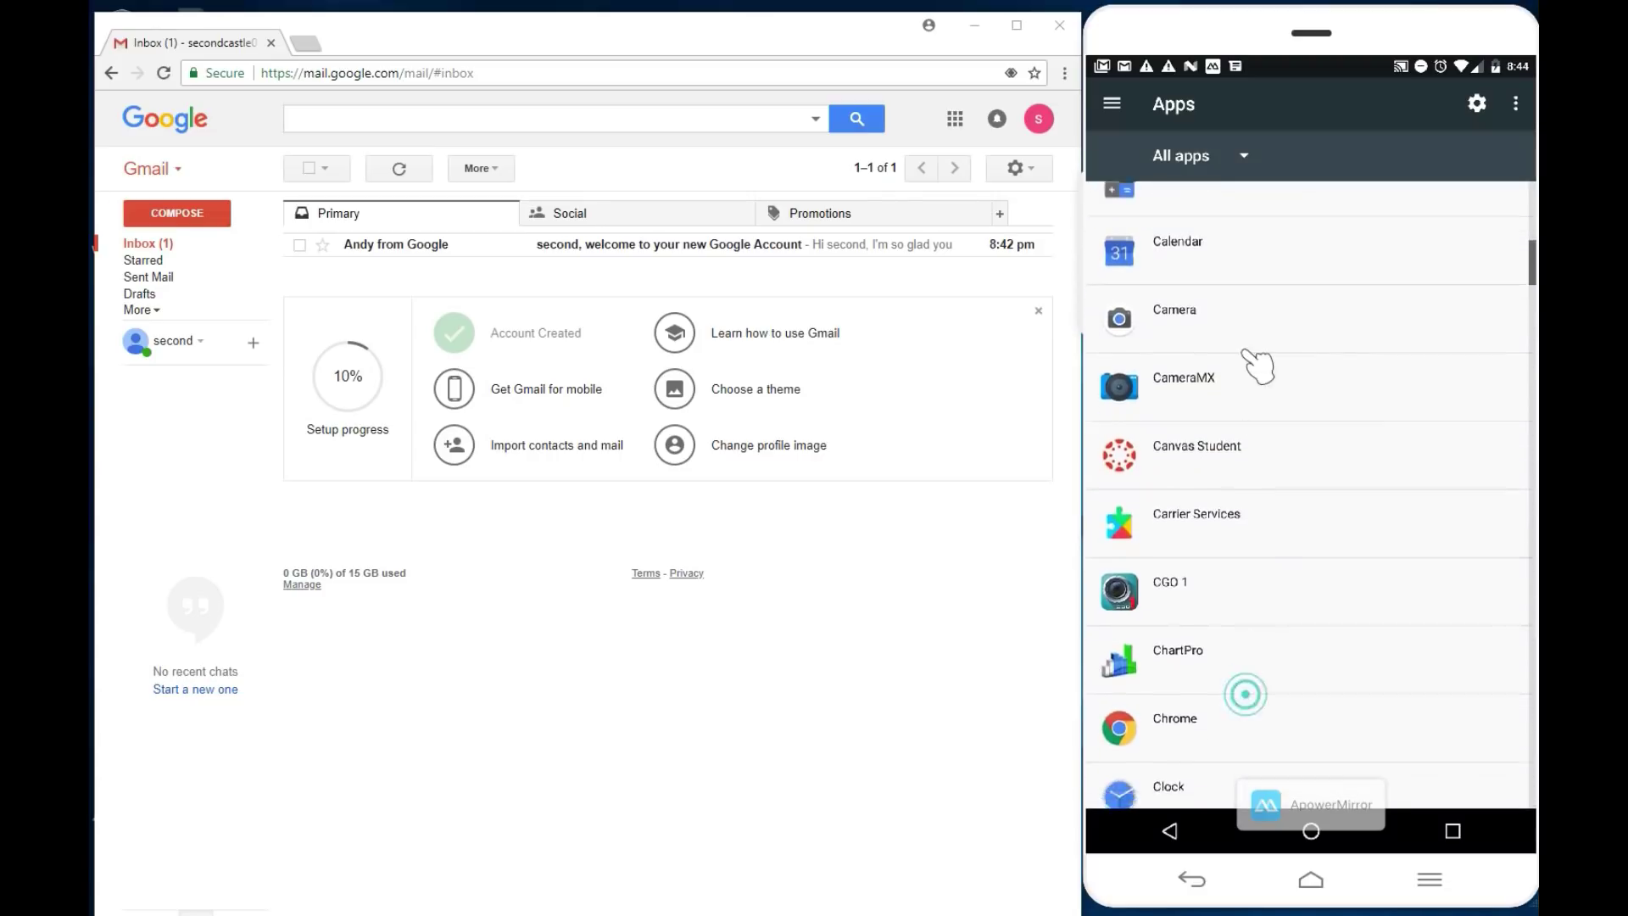
{"action": "scroll", "coordinate": [1255, 607], "scroll_direction": "down", "scroll_amount": 8}
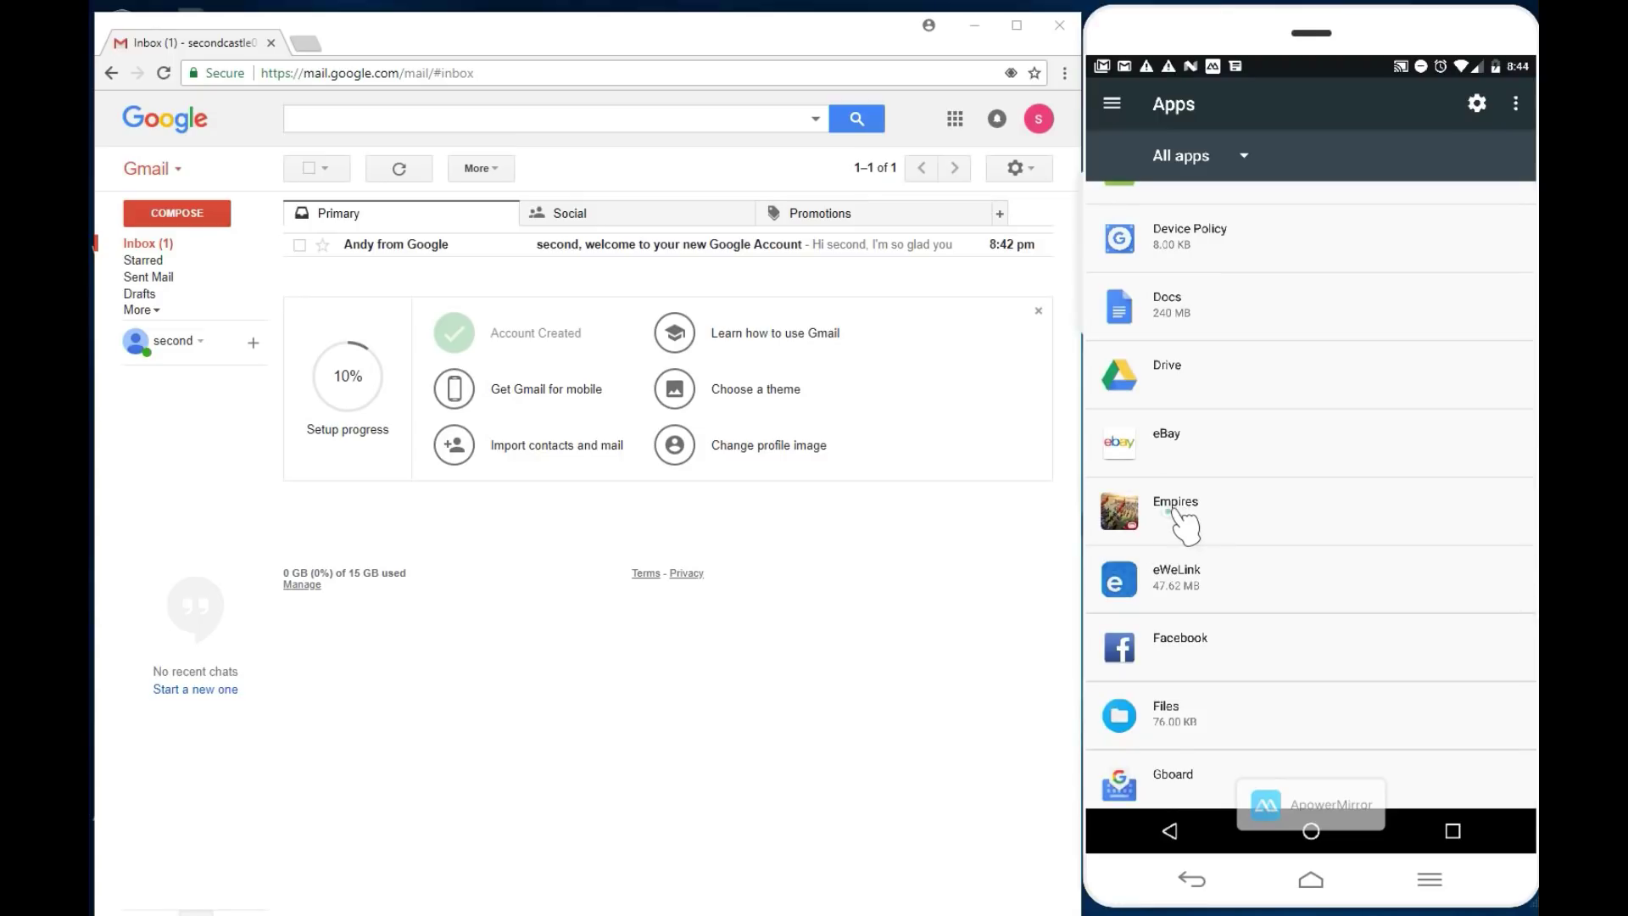
{"action": "left_click", "coordinate": [1183, 513]}
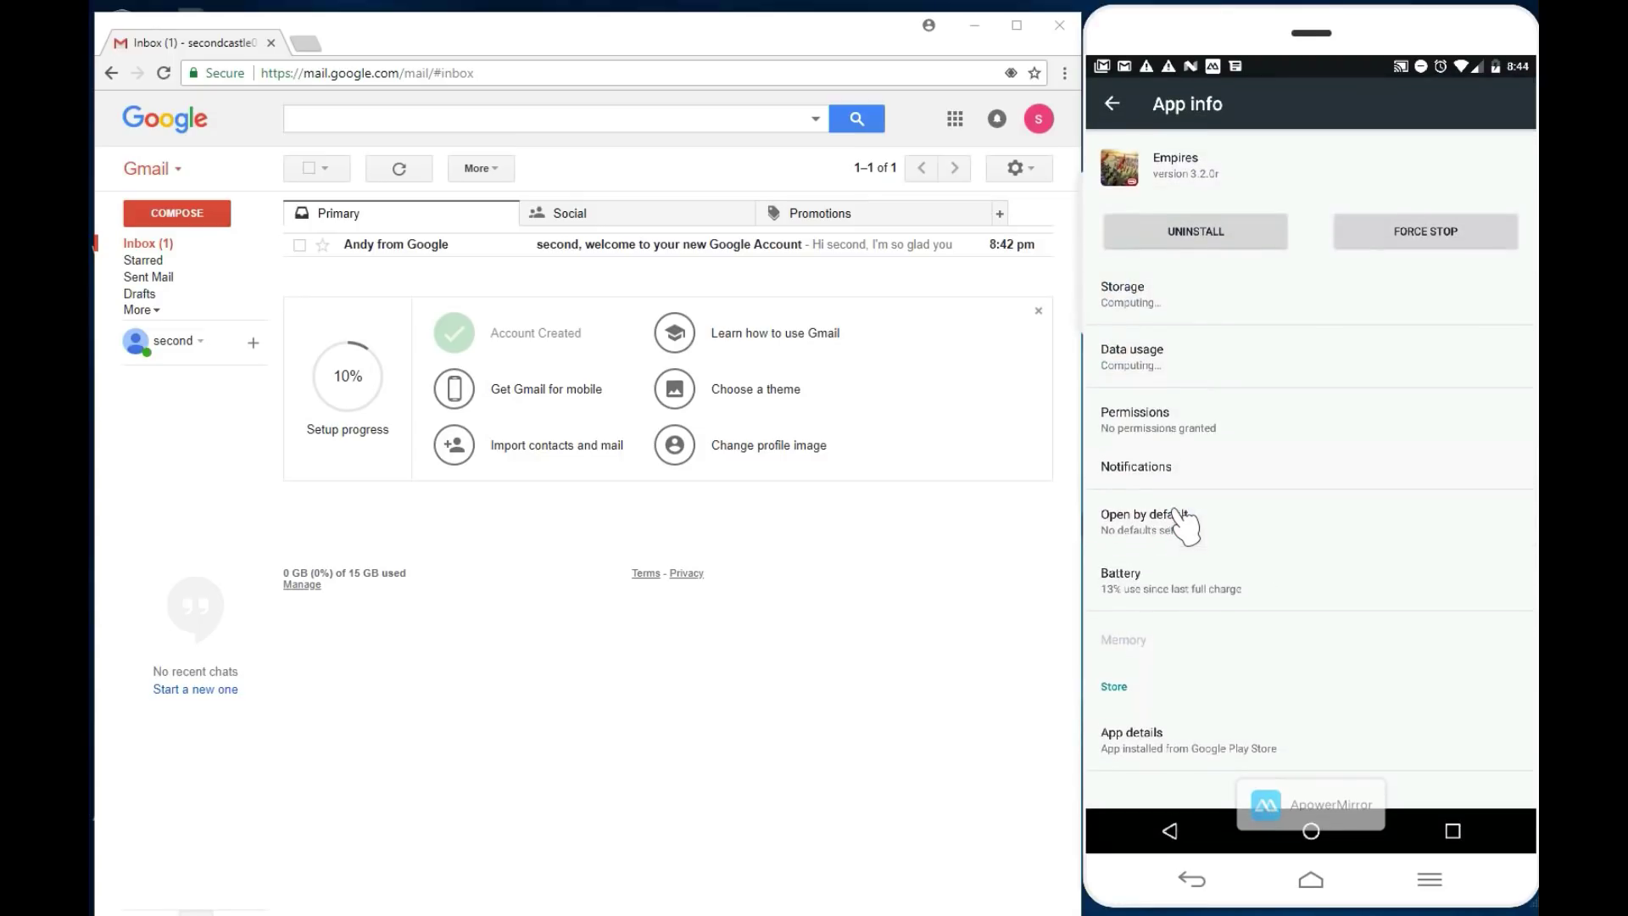
Step: Clear all of Empires' stored data in its Storage page, confirming with OK
{"action": "left_click", "coordinate": [1138, 297]}
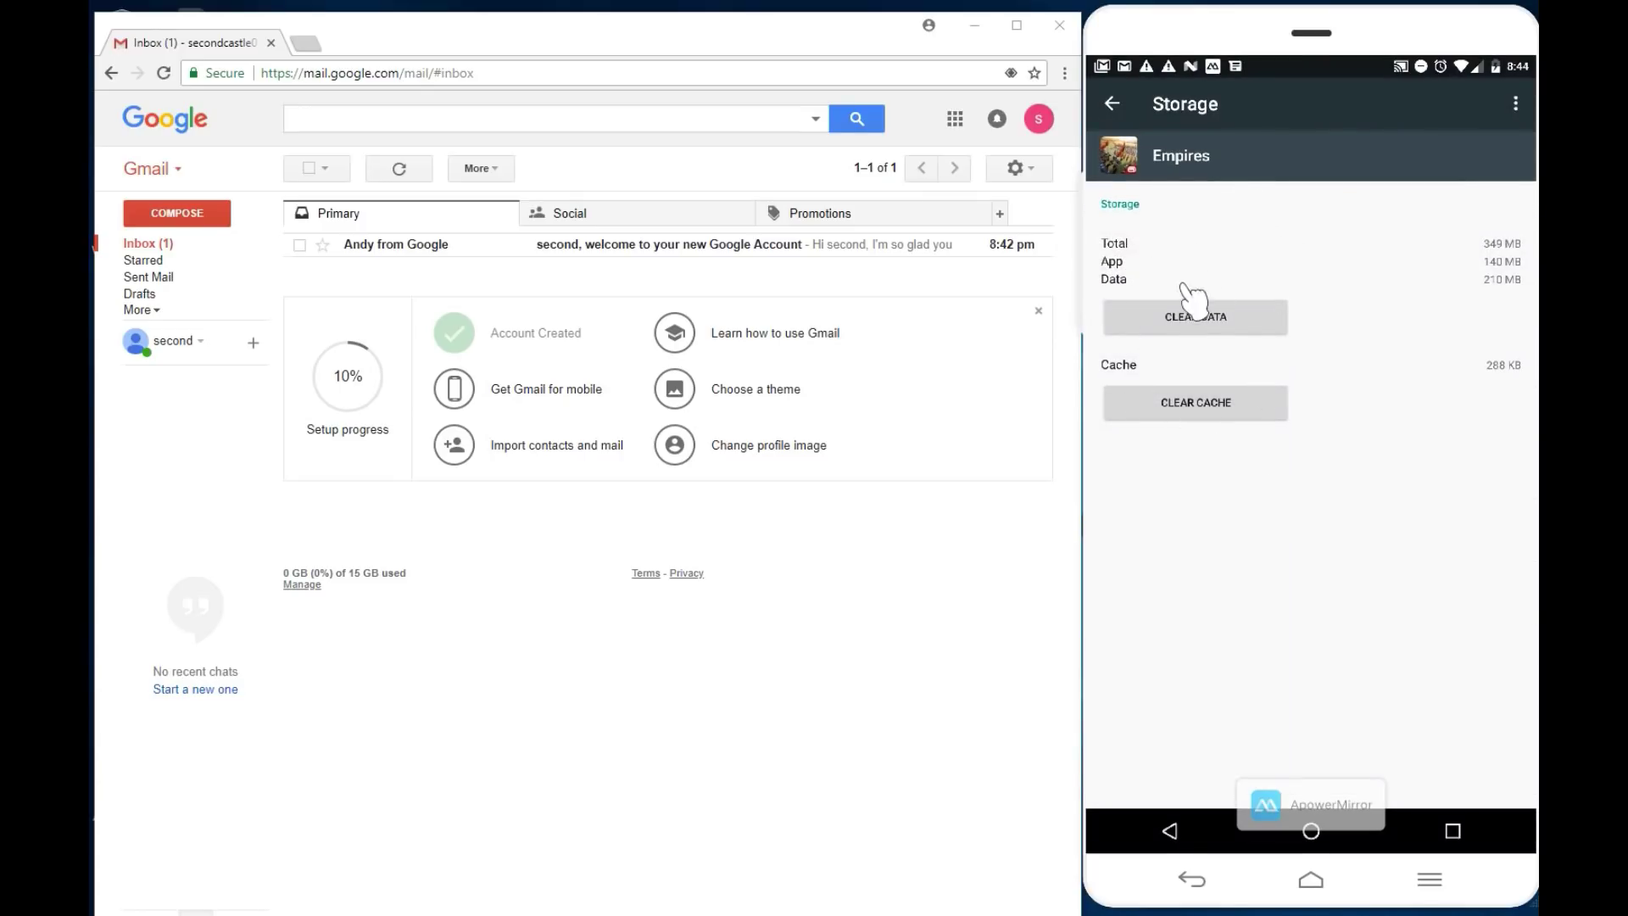
{"action": "left_click", "coordinate": [1111, 103]}
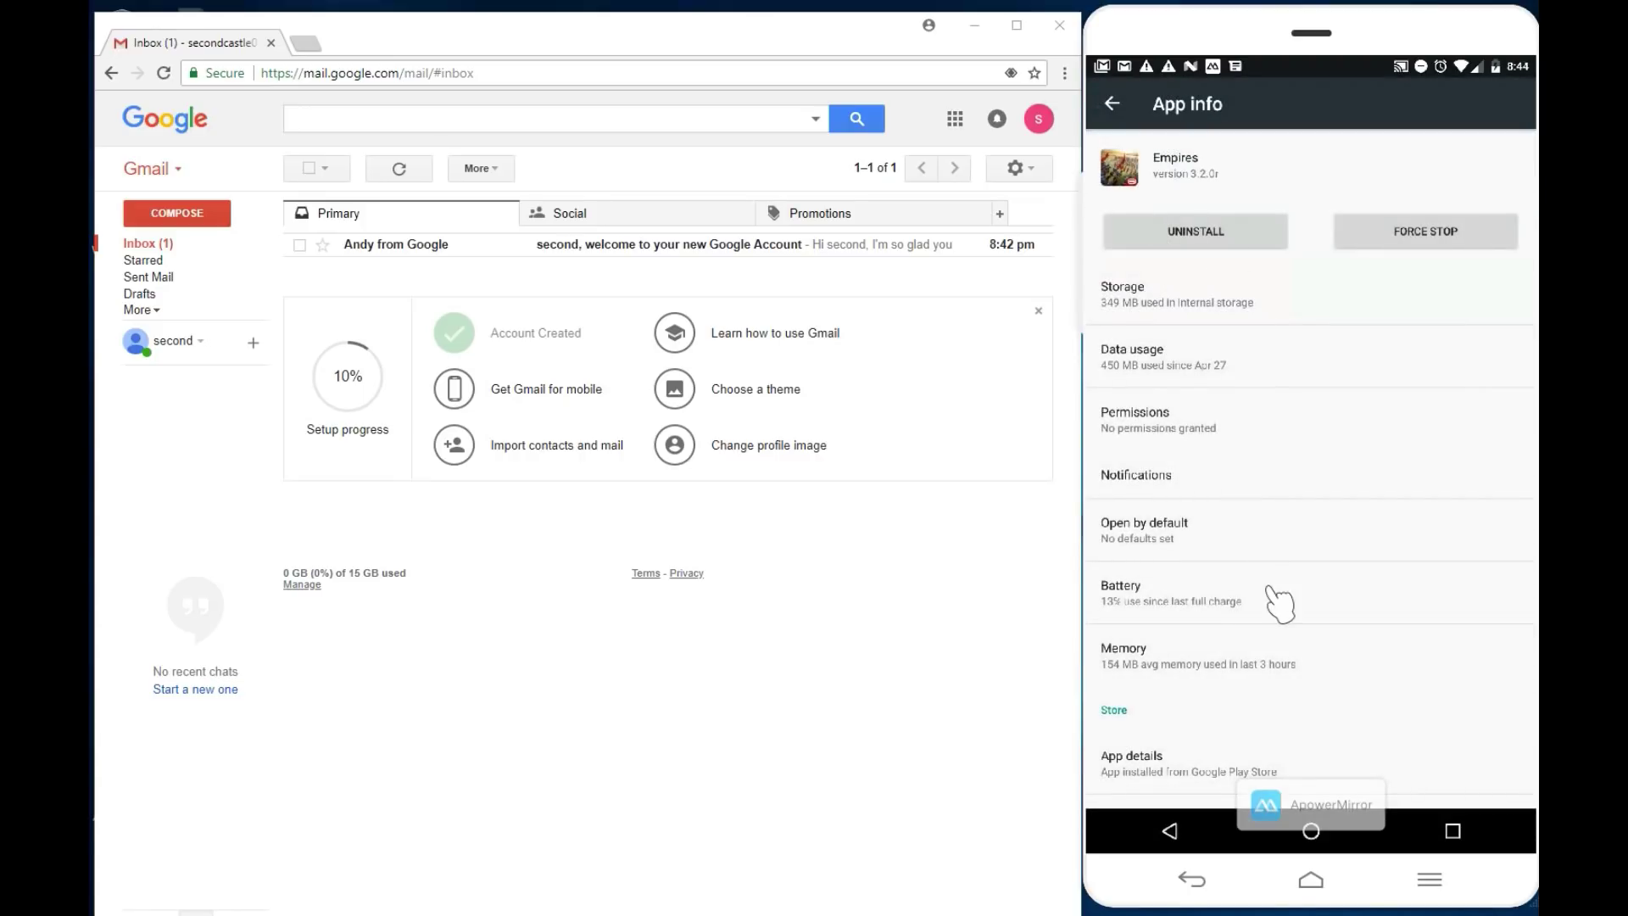
{"action": "left_click_drag", "start_coordinate": [1276, 567], "coordinate": [1288, 458]}
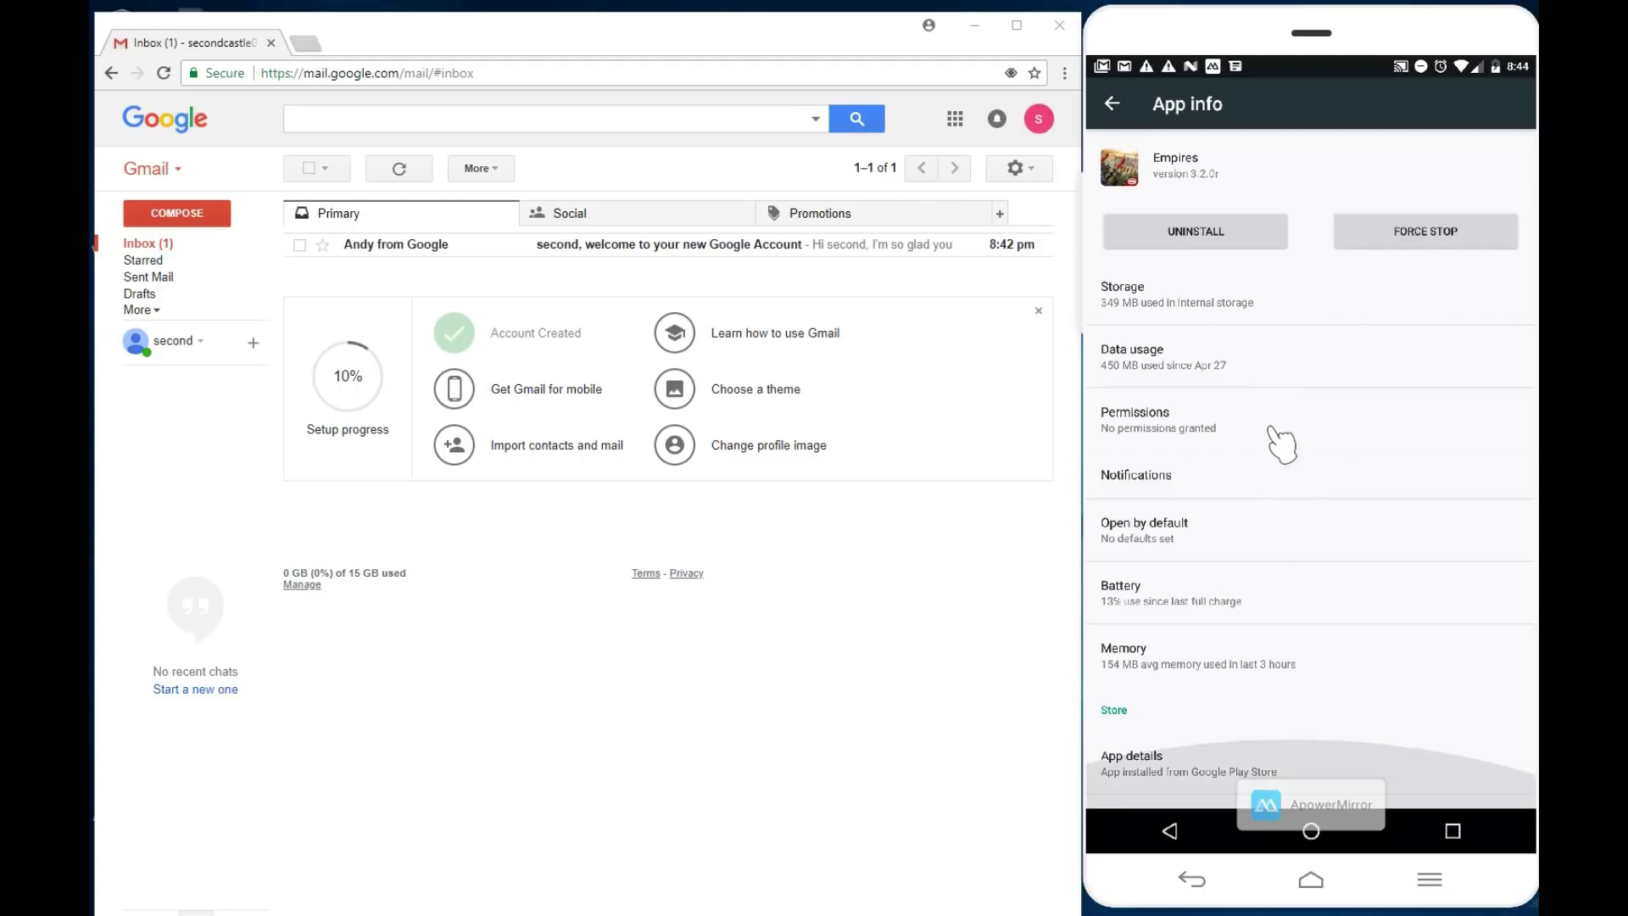
{"action": "left_click", "coordinate": [1136, 296]}
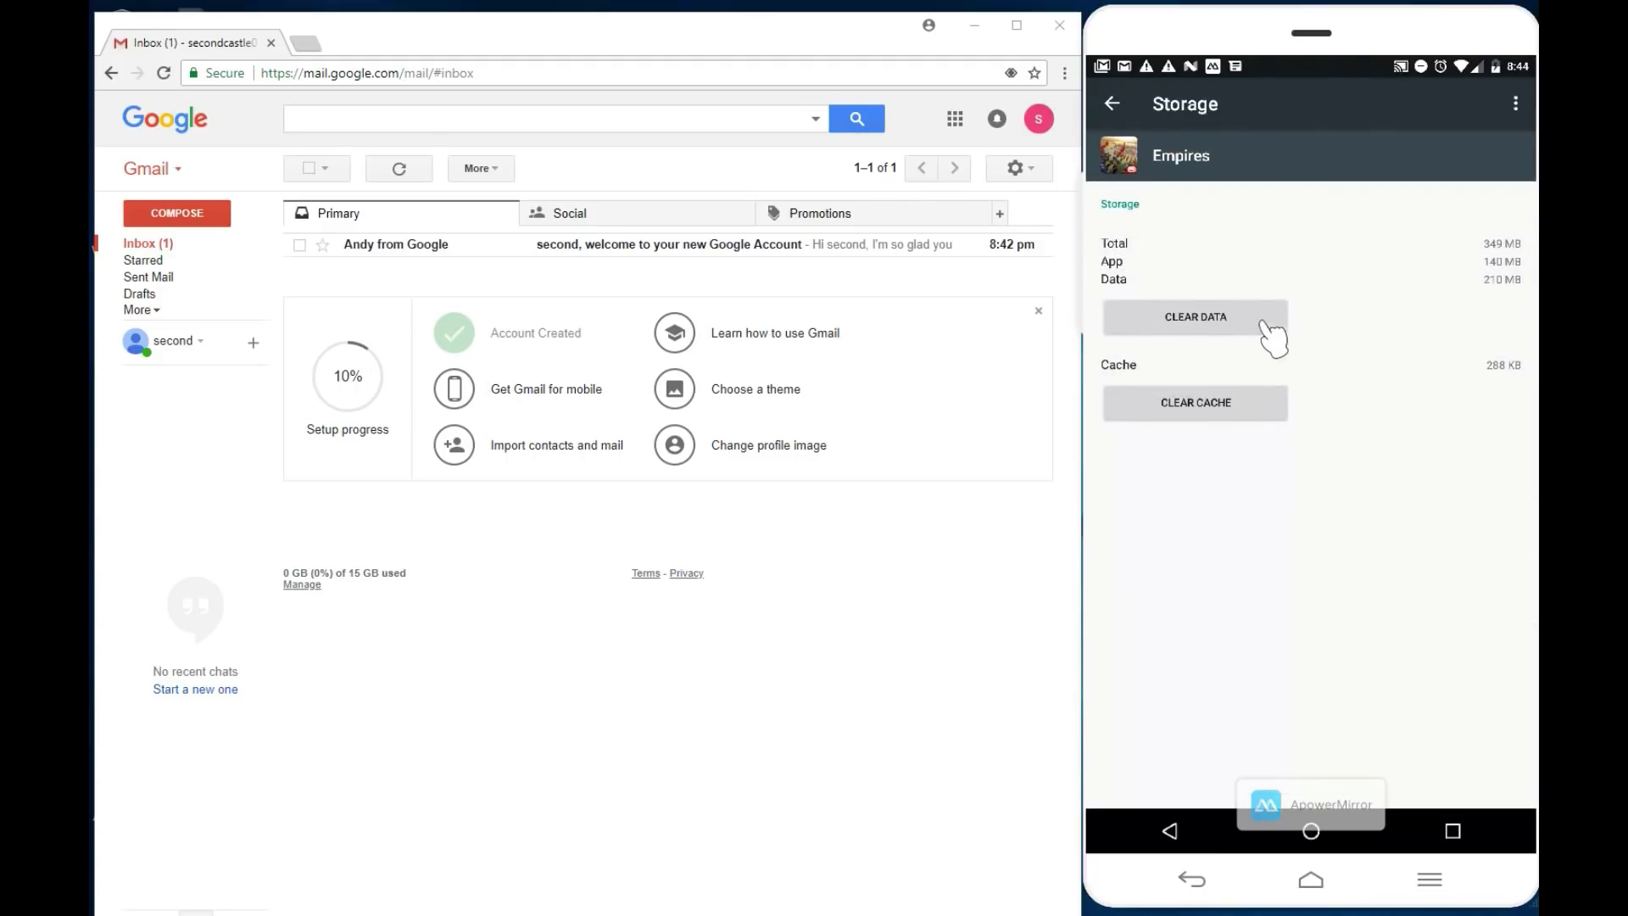
{"action": "left_click", "coordinate": [1208, 321]}
{"action": "left_click", "coordinate": [1470, 490]}
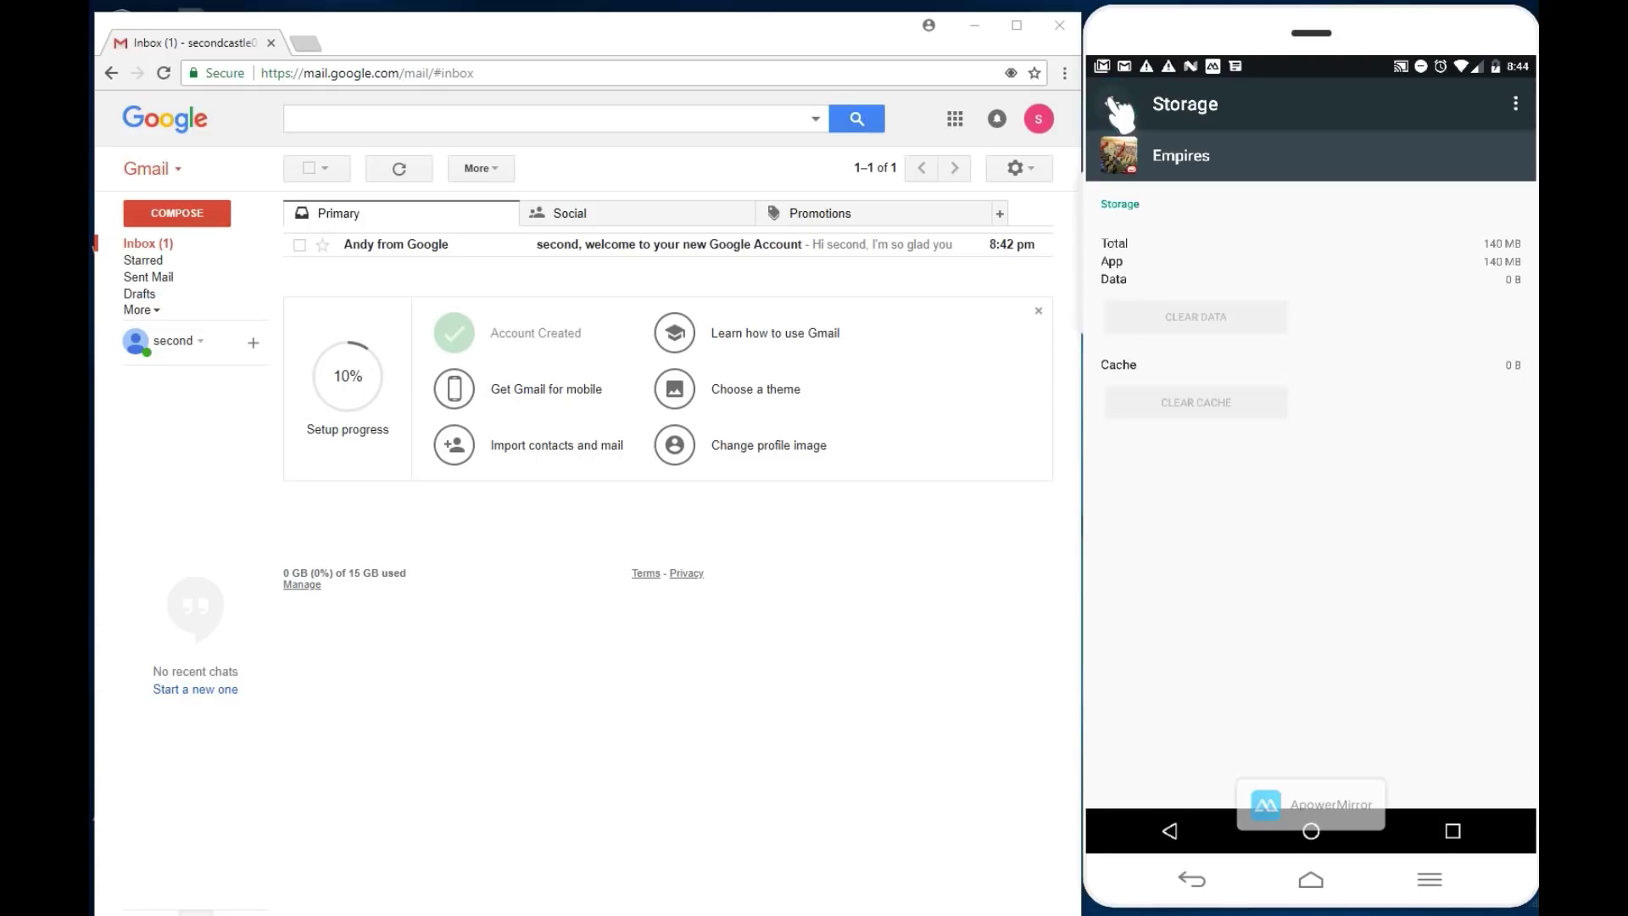
{"action": "left_click", "coordinate": [1113, 103]}
Step: Go back to the home screen and launch Empires from the app drawer
{"action": "left_click", "coordinate": [1118, 110]}
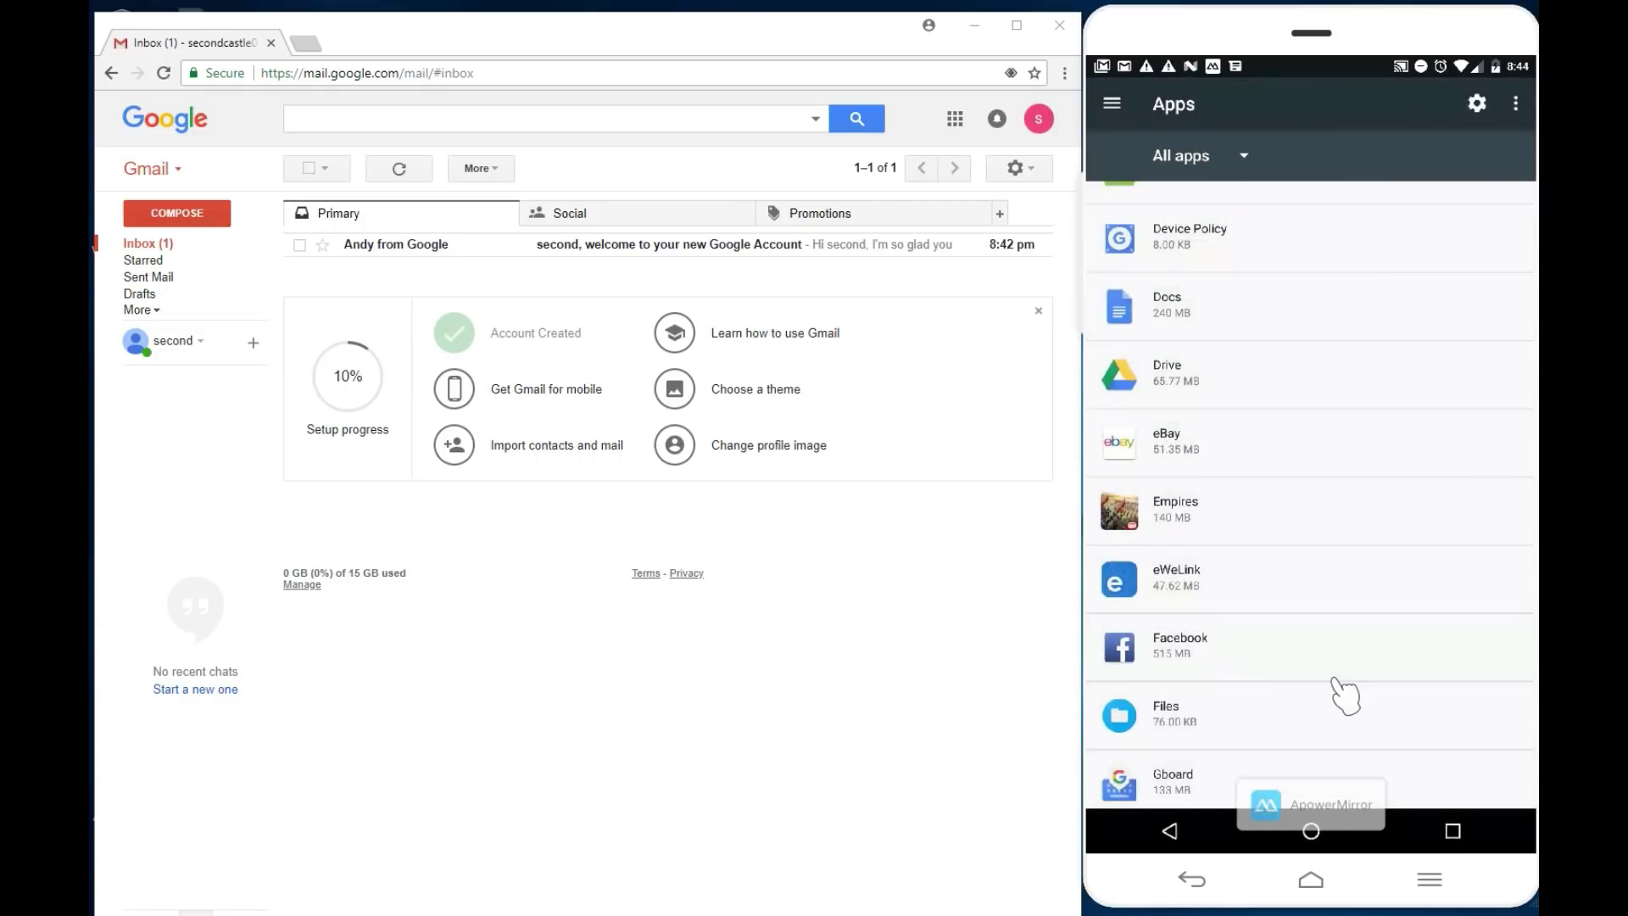
{"action": "left_click", "coordinate": [1313, 833]}
{"action": "left_click", "coordinate": [1316, 782]}
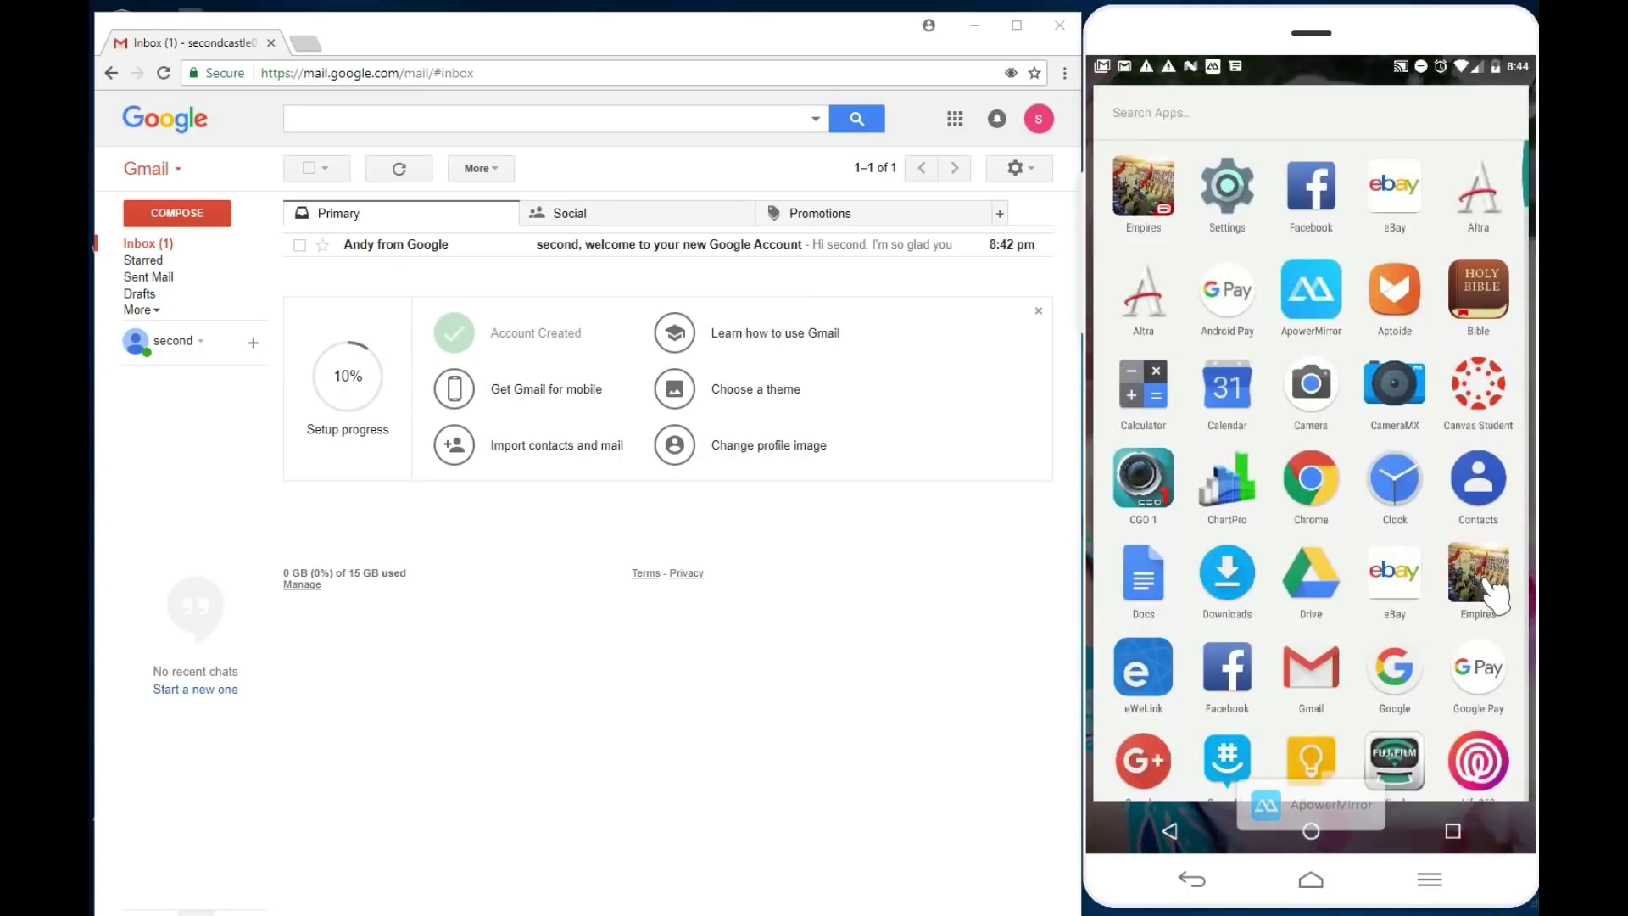
{"action": "left_click", "coordinate": [1480, 583]}
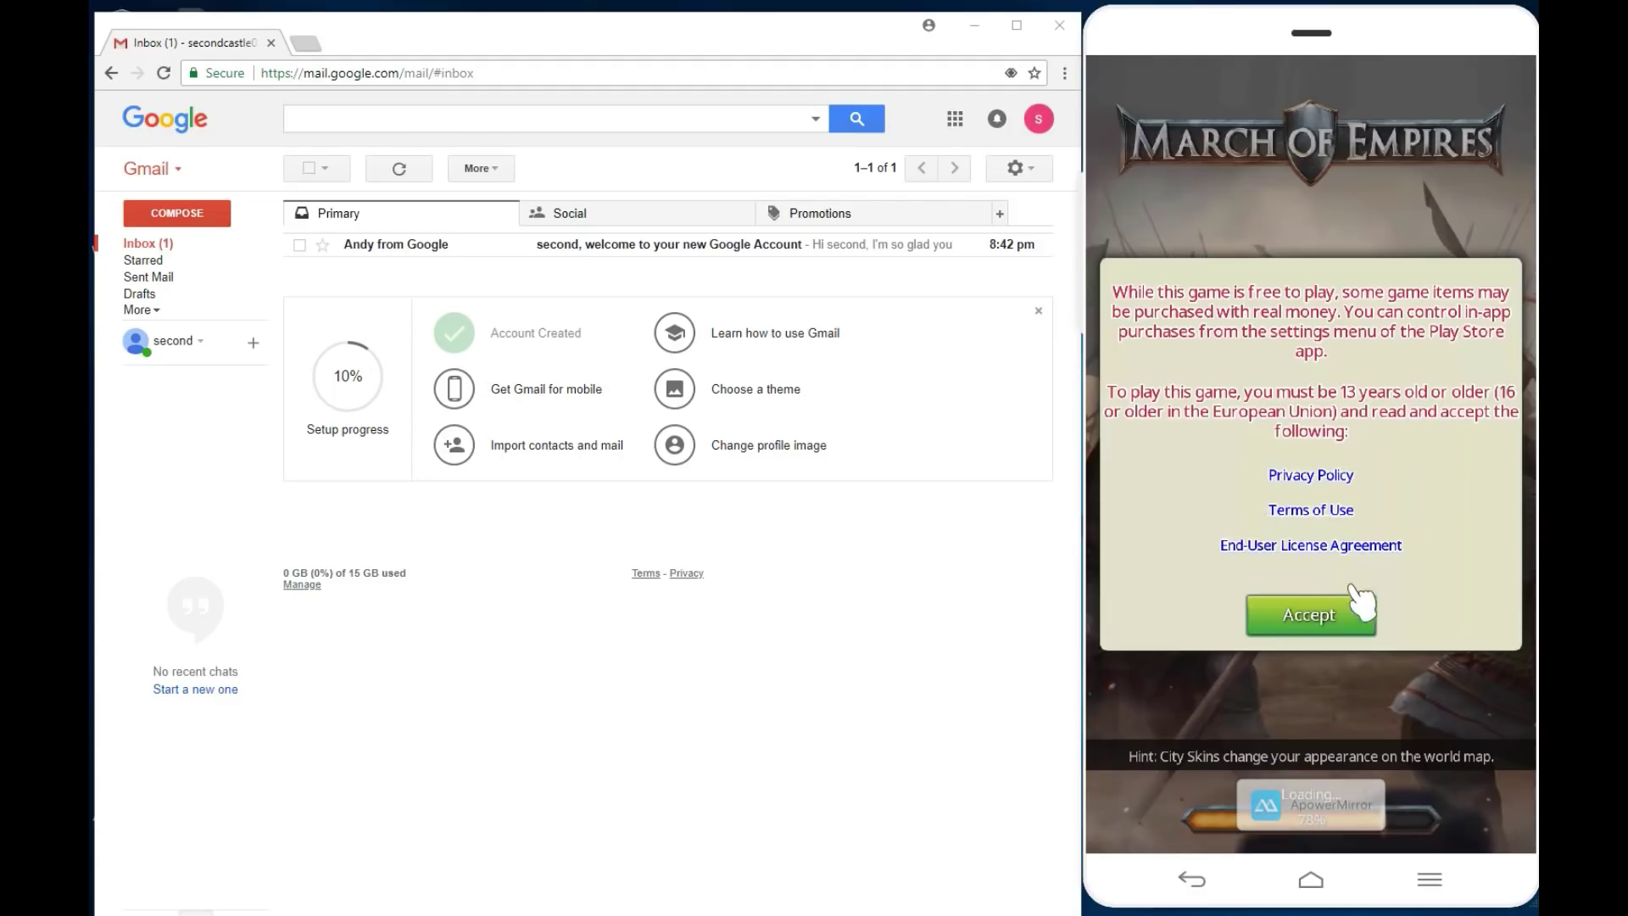
Step: Accept the game's terms and dismiss the Play Games account chooser without signing in
{"action": "left_click", "coordinate": [1310, 622]}
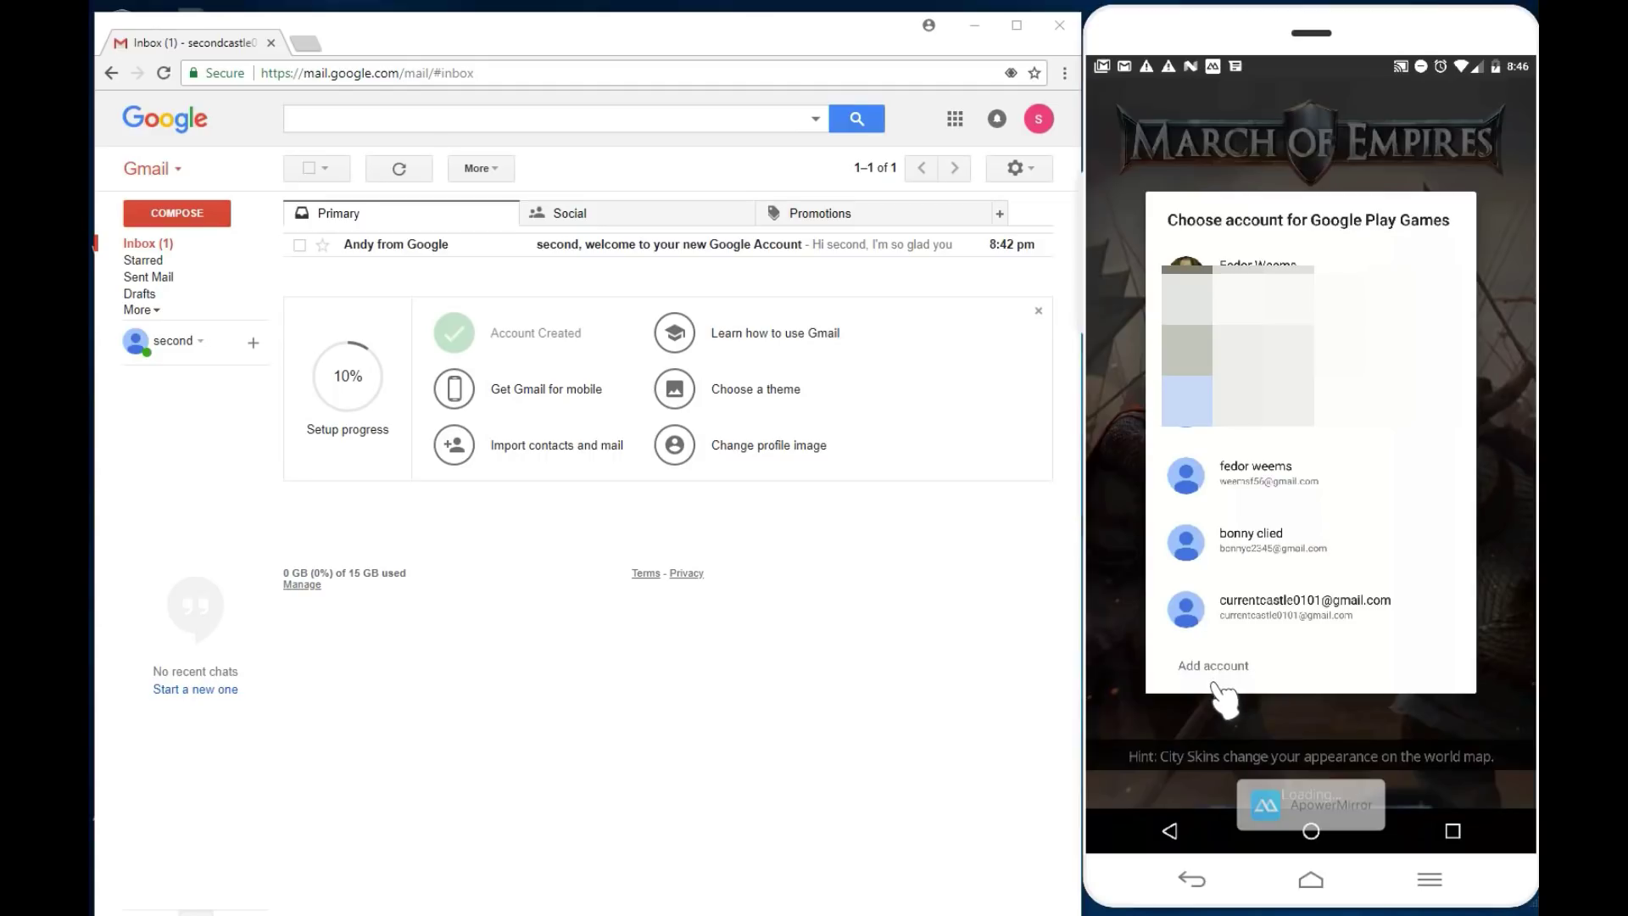
{"action": "left_click", "coordinate": [1170, 830]}
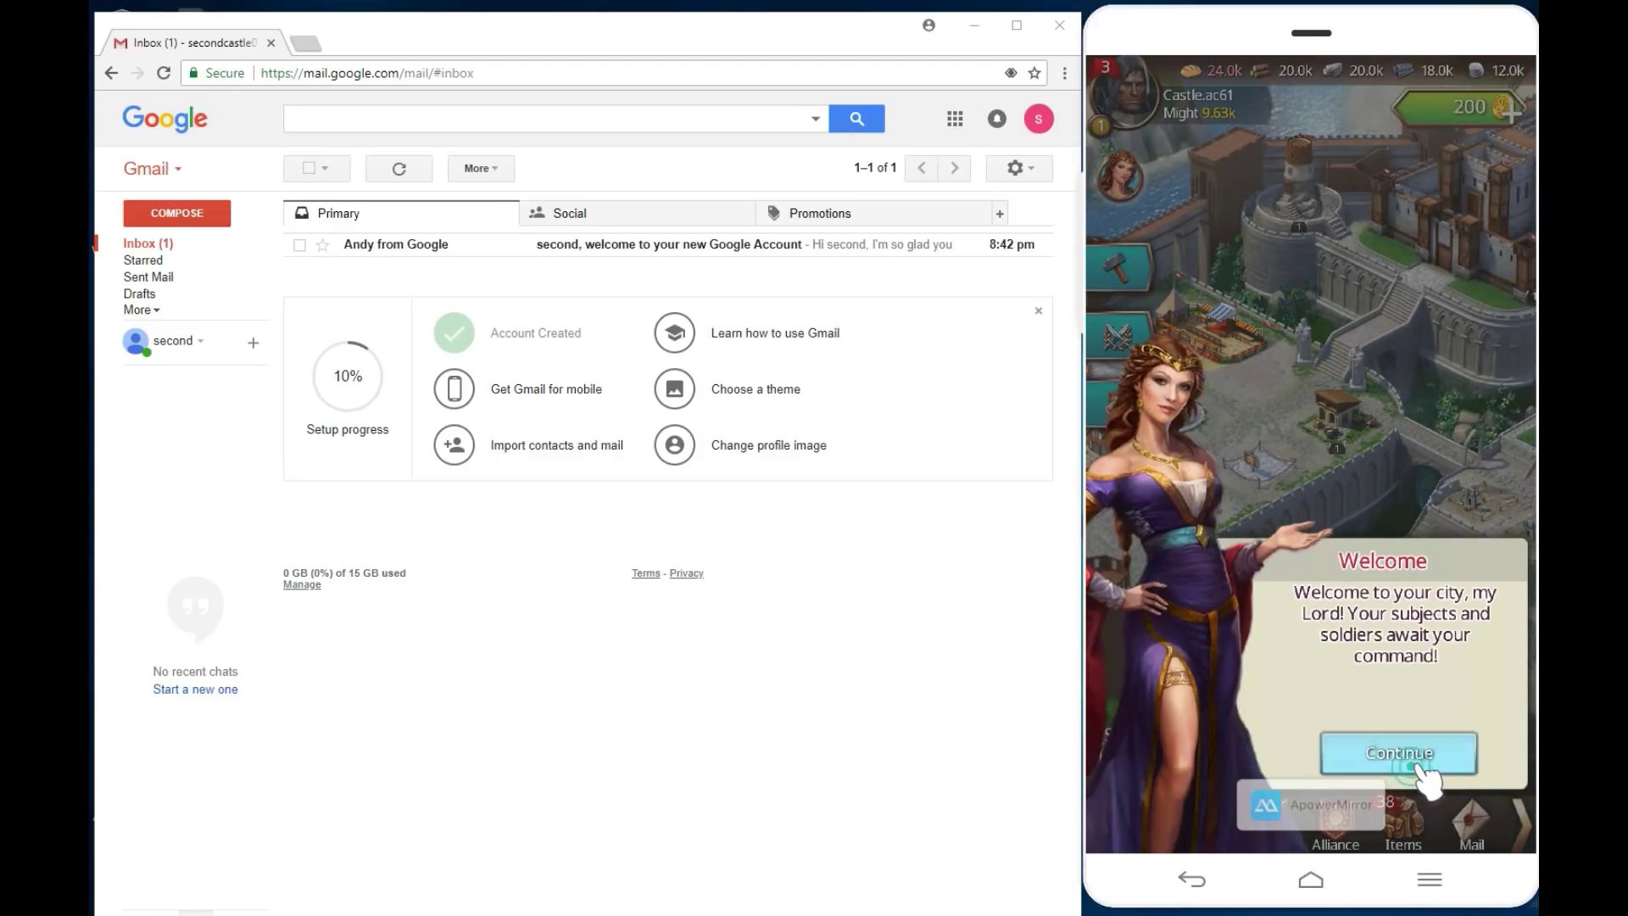
Step: Close the welcome message and build the Barracks in the empty slot, finishing it for free
{"action": "left_click", "coordinate": [1408, 755]}
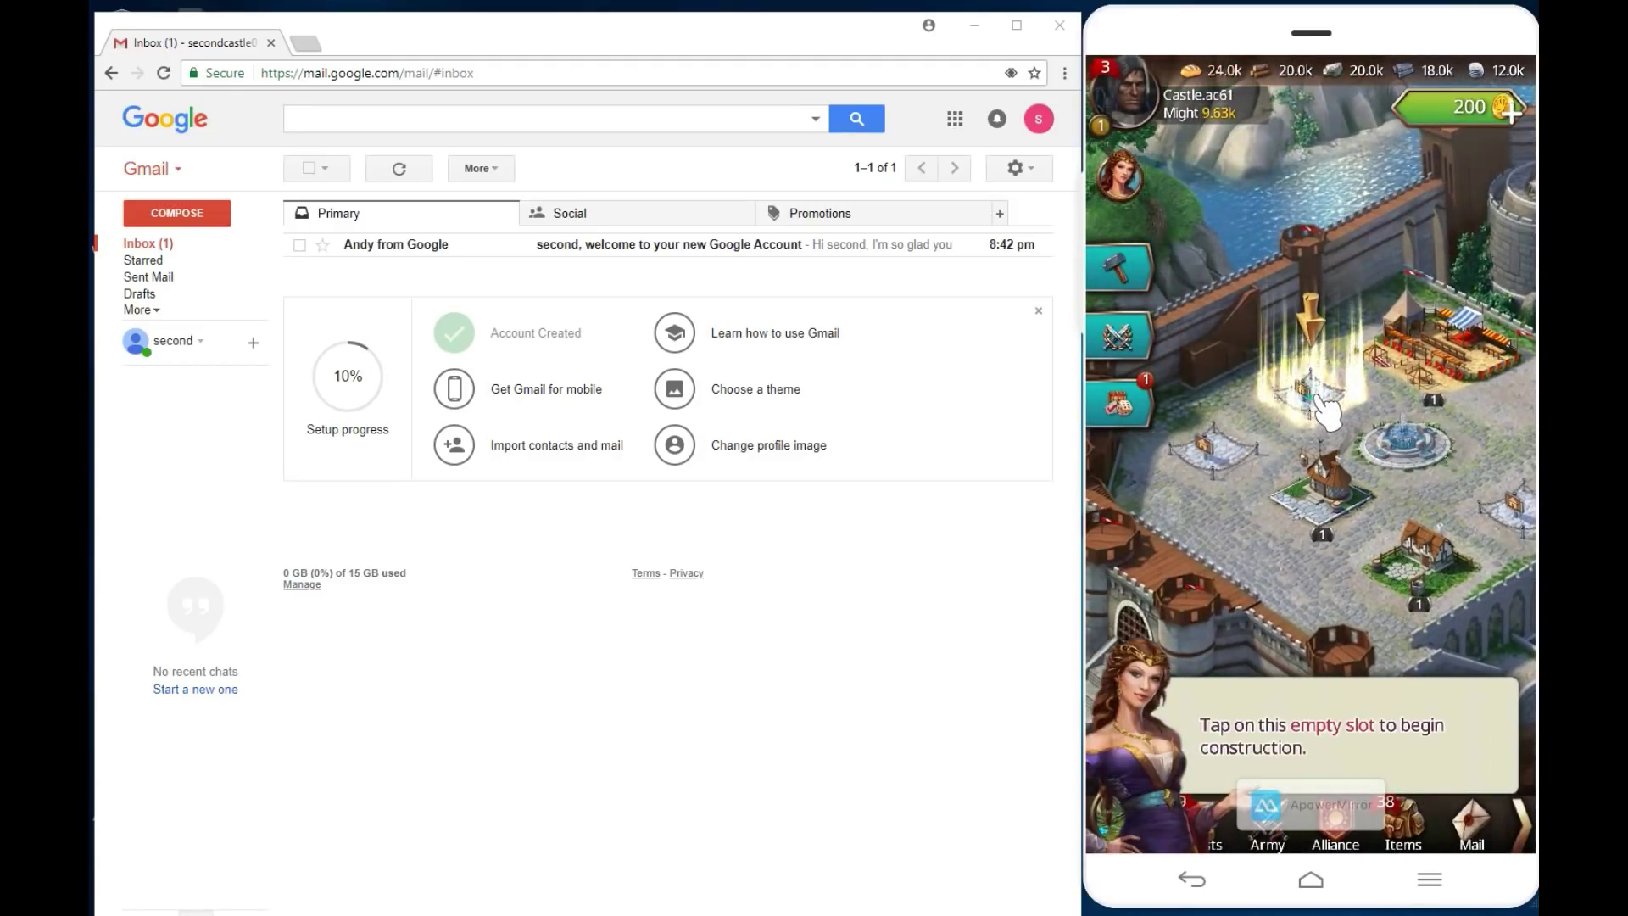
{"action": "left_click", "coordinate": [1322, 411]}
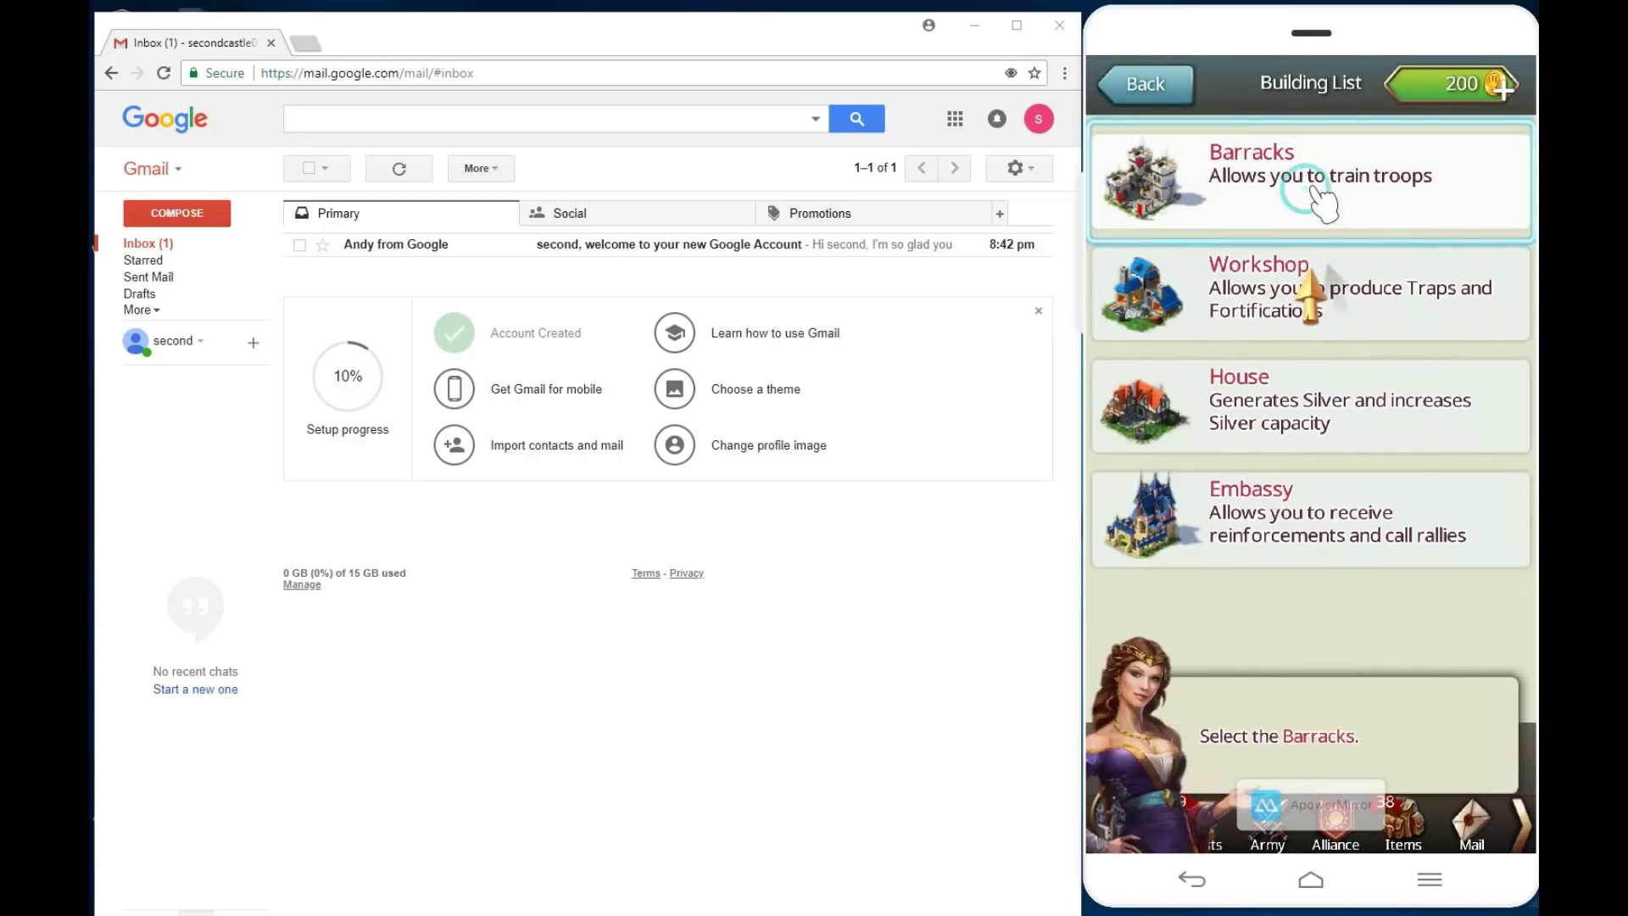
{"action": "left_click", "coordinate": [1315, 182]}
{"action": "left_click", "coordinate": [1454, 250]}
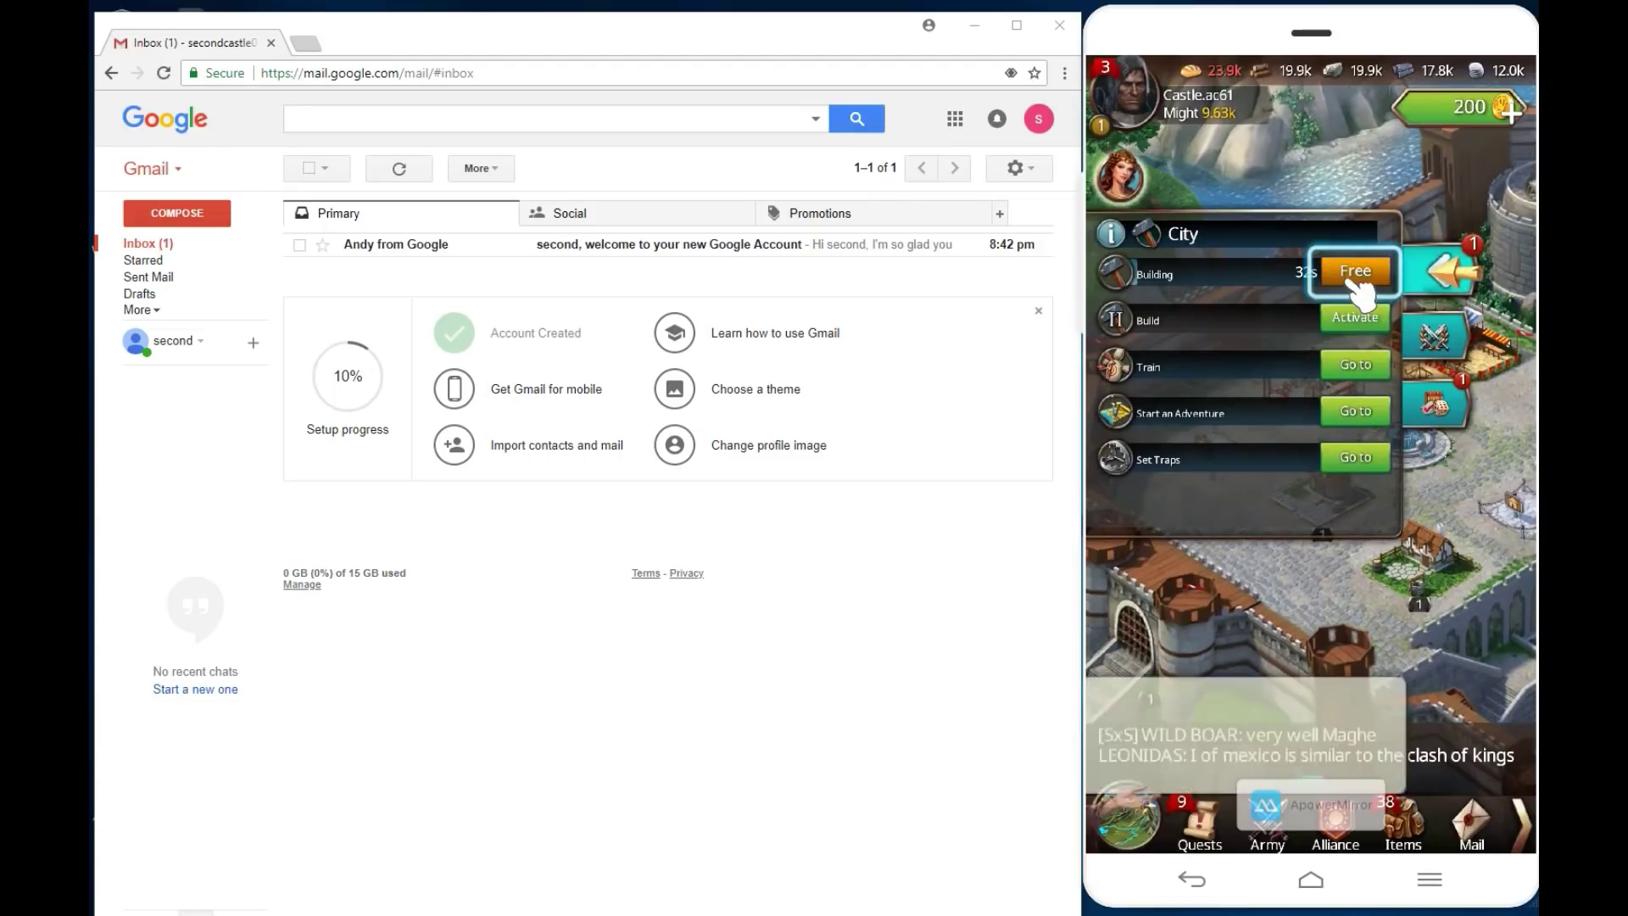
{"action": "left_click", "coordinate": [1355, 271]}
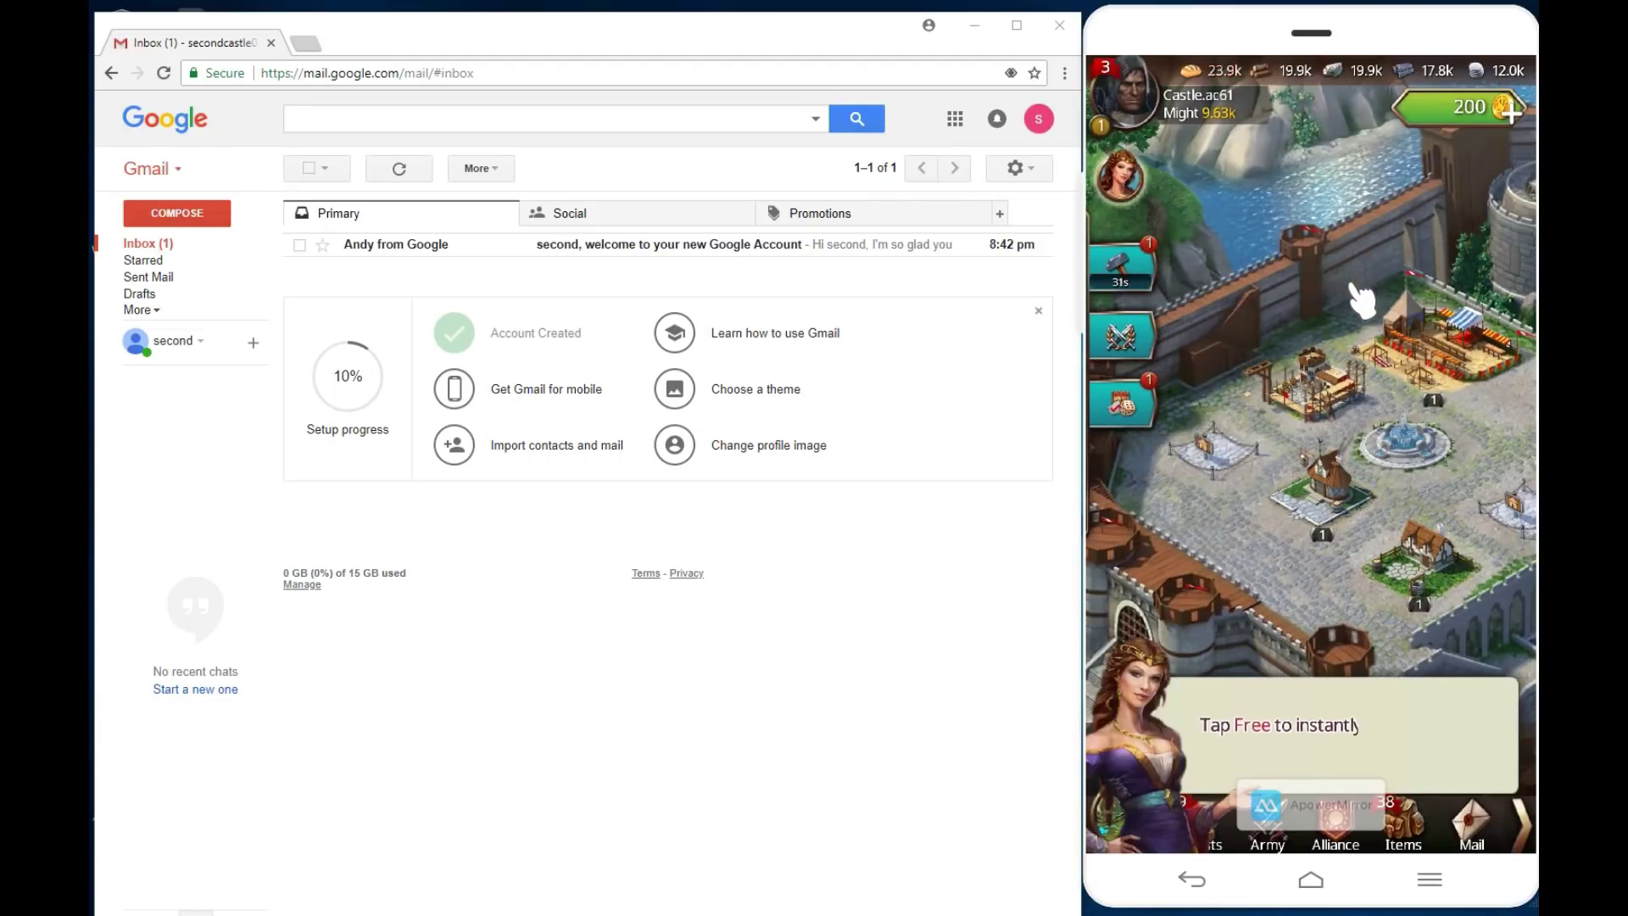
{"action": "left_click", "coordinate": [1356, 295]}
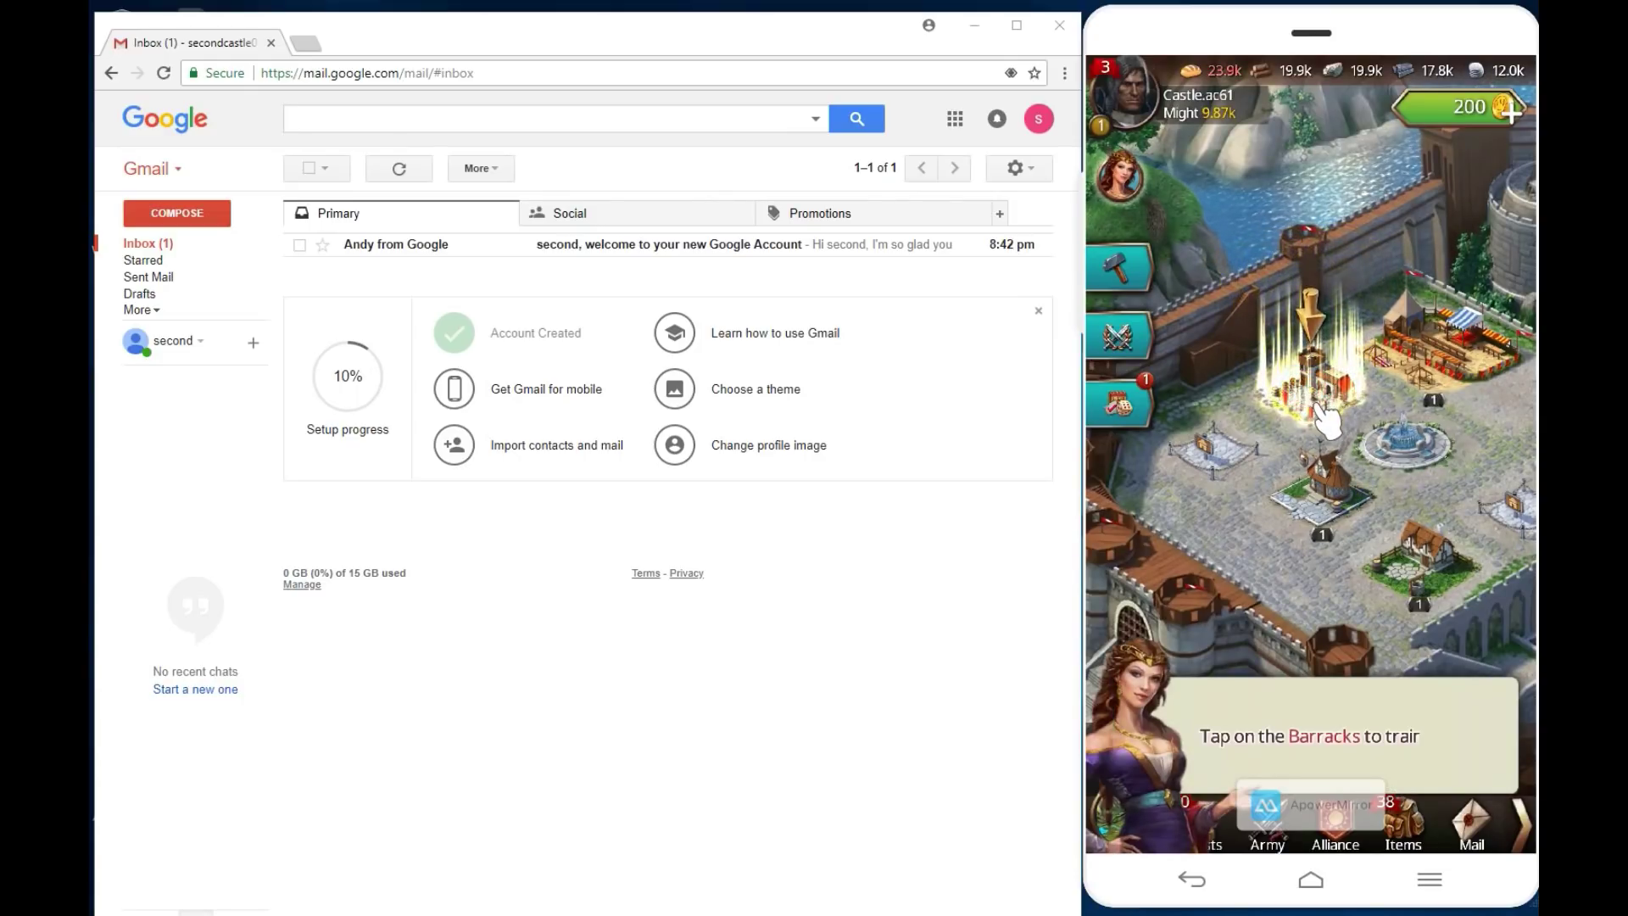
Step: Train Militia in the Barracks, apply a 5-Minute Speed-Up, and continue past the congratulations
{"action": "left_click", "coordinate": [1332, 422]}
{"action": "left_click", "coordinate": [1465, 556]}
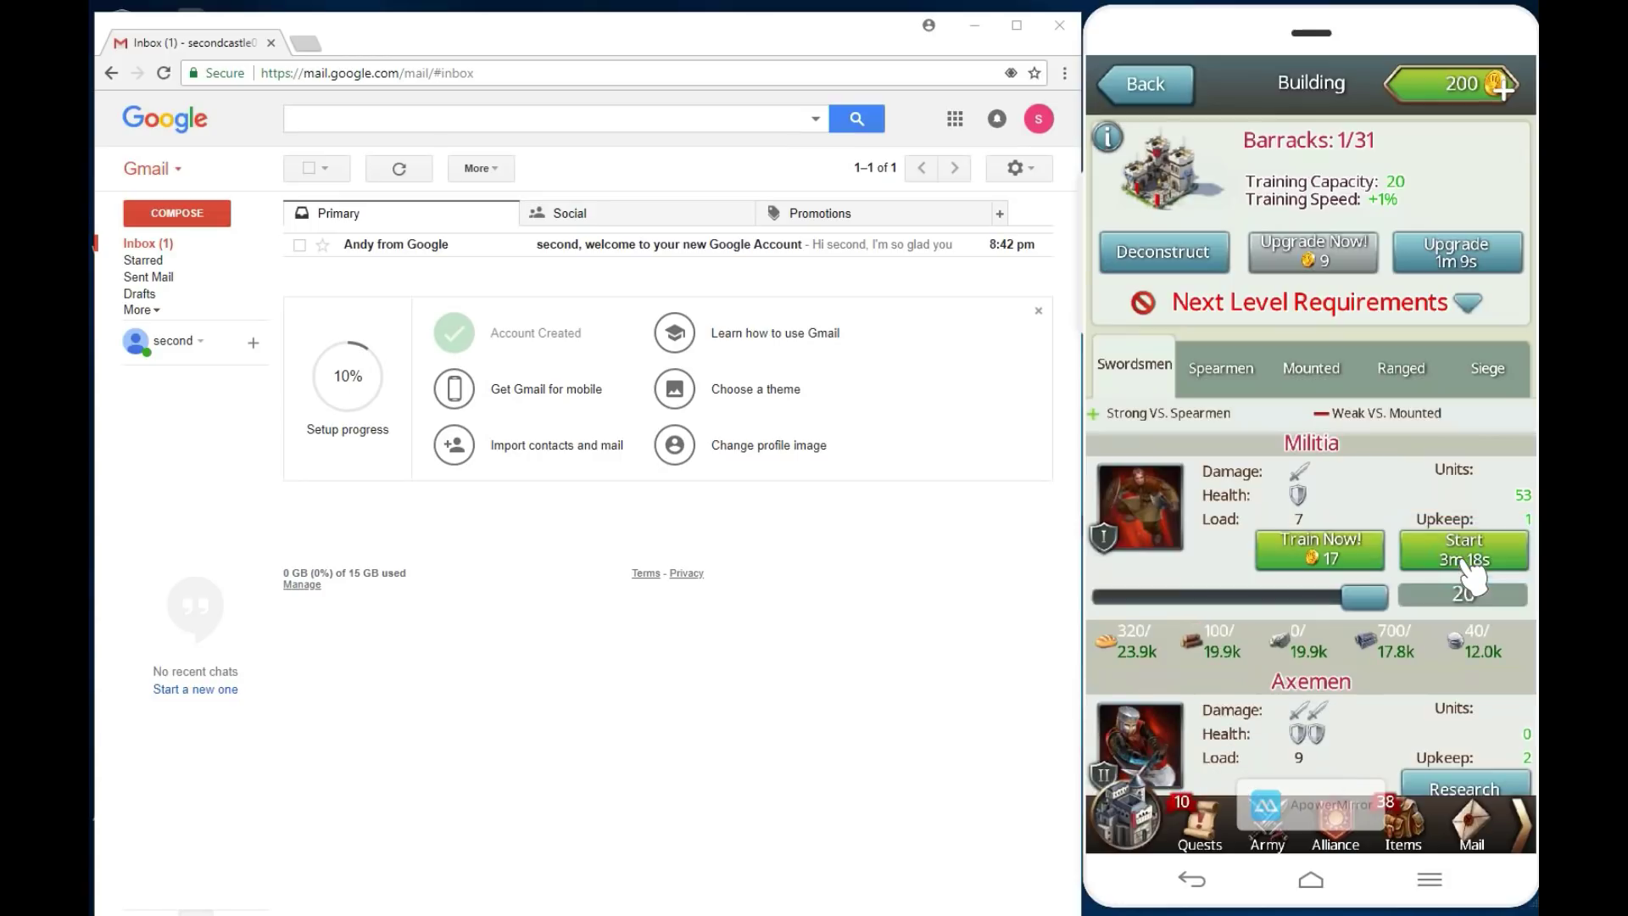
{"action": "left_click", "coordinate": [1465, 560]}
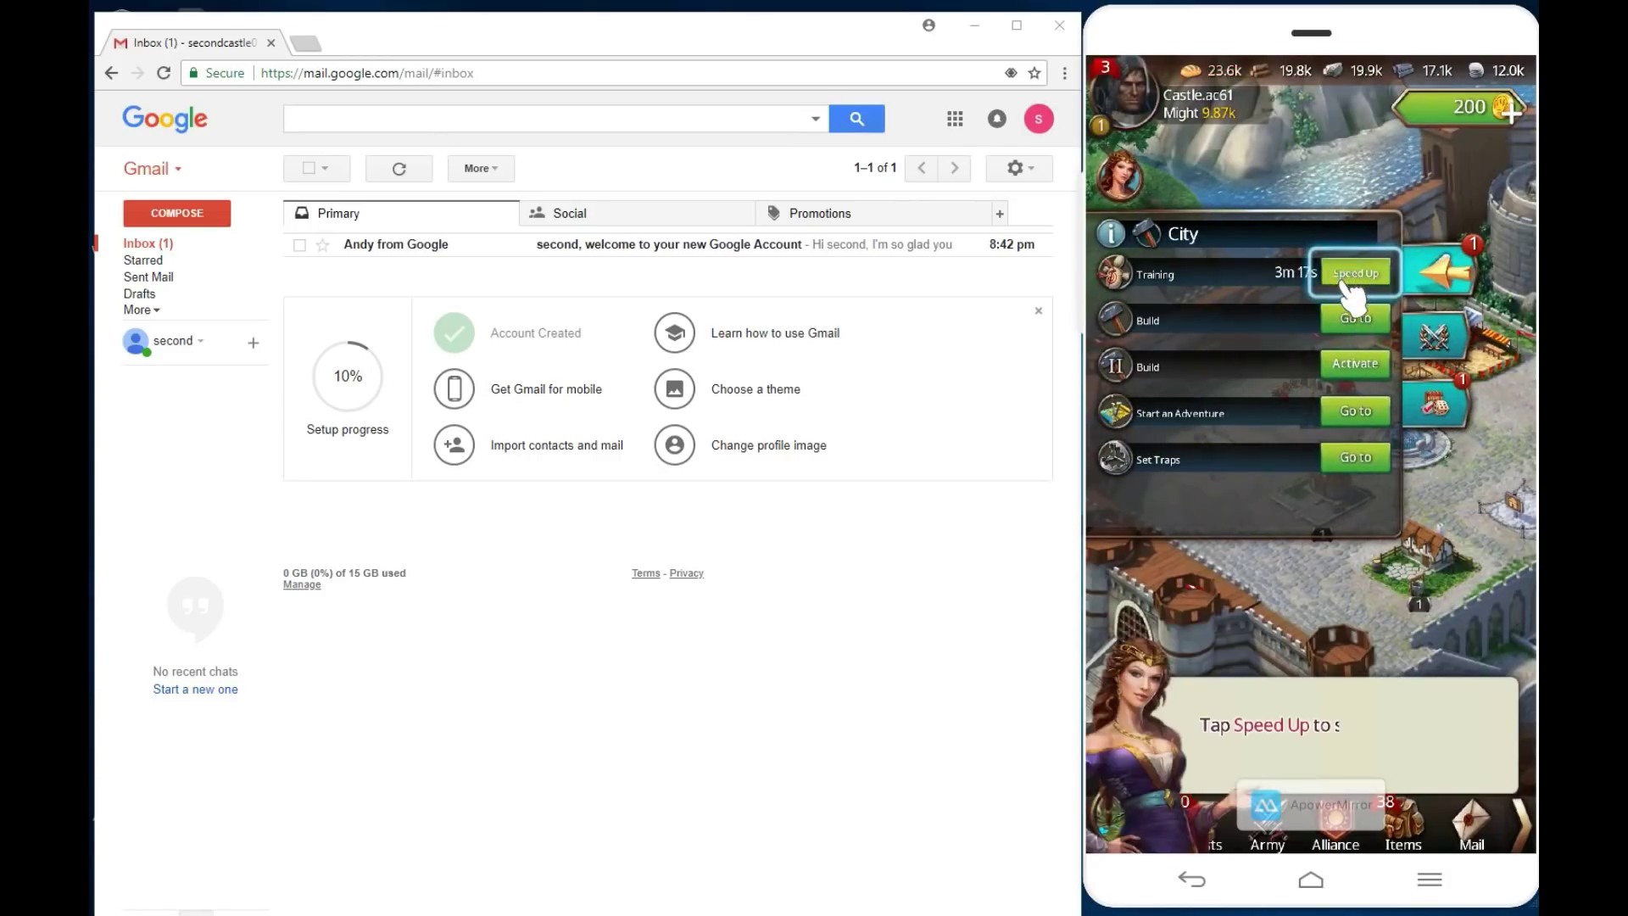
{"action": "left_click", "coordinate": [1348, 280]}
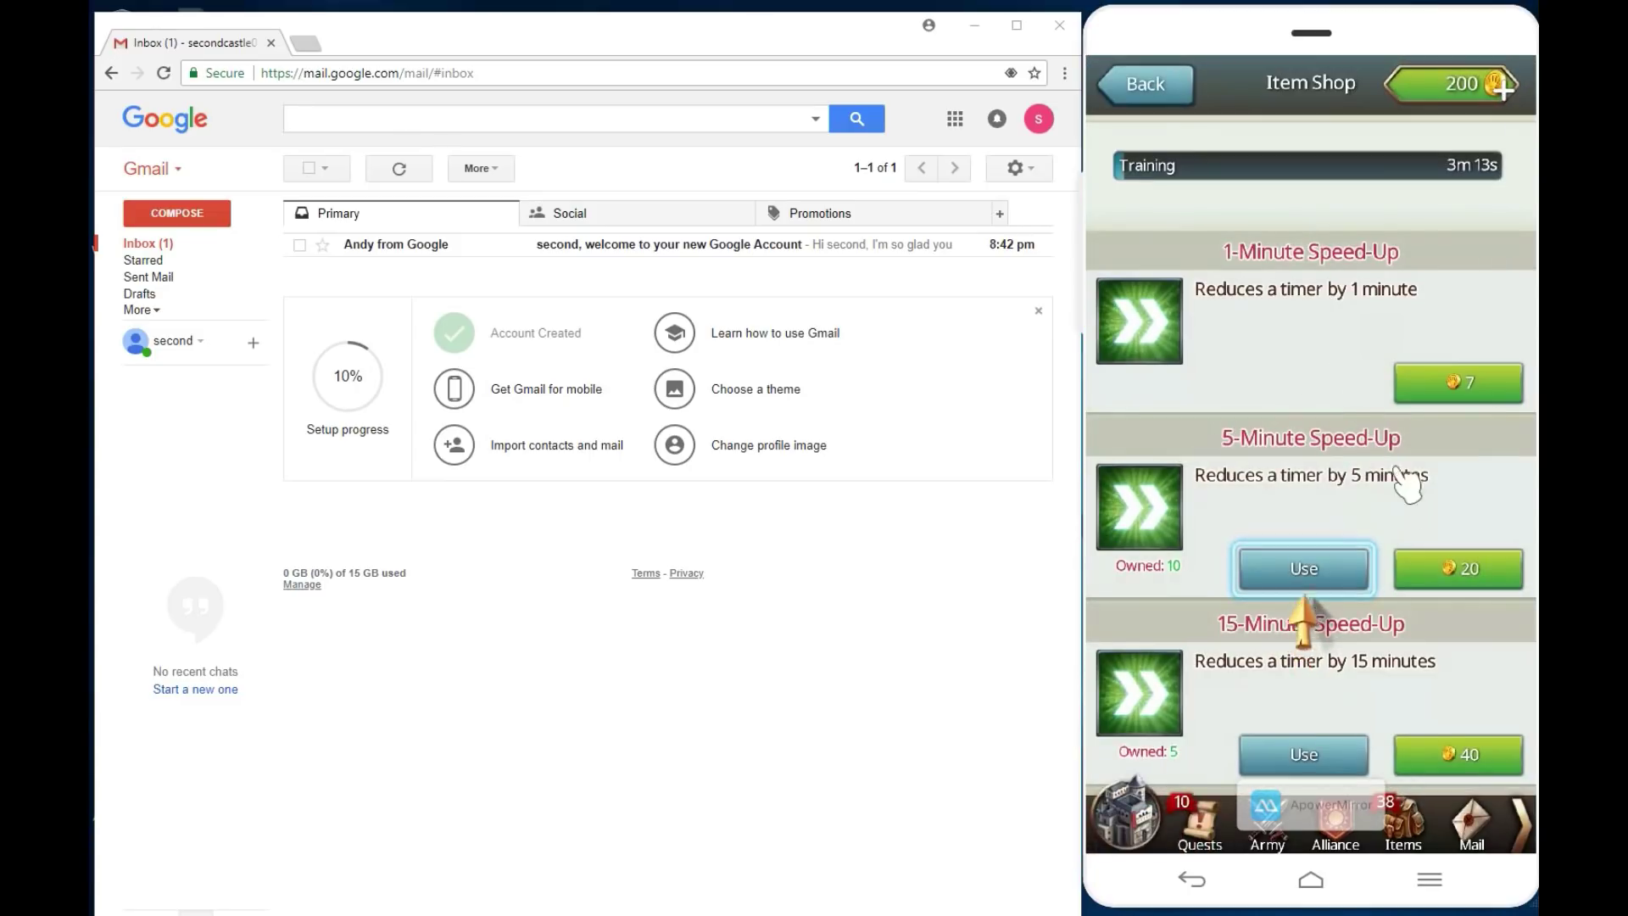
{"action": "left_click", "coordinate": [1348, 578]}
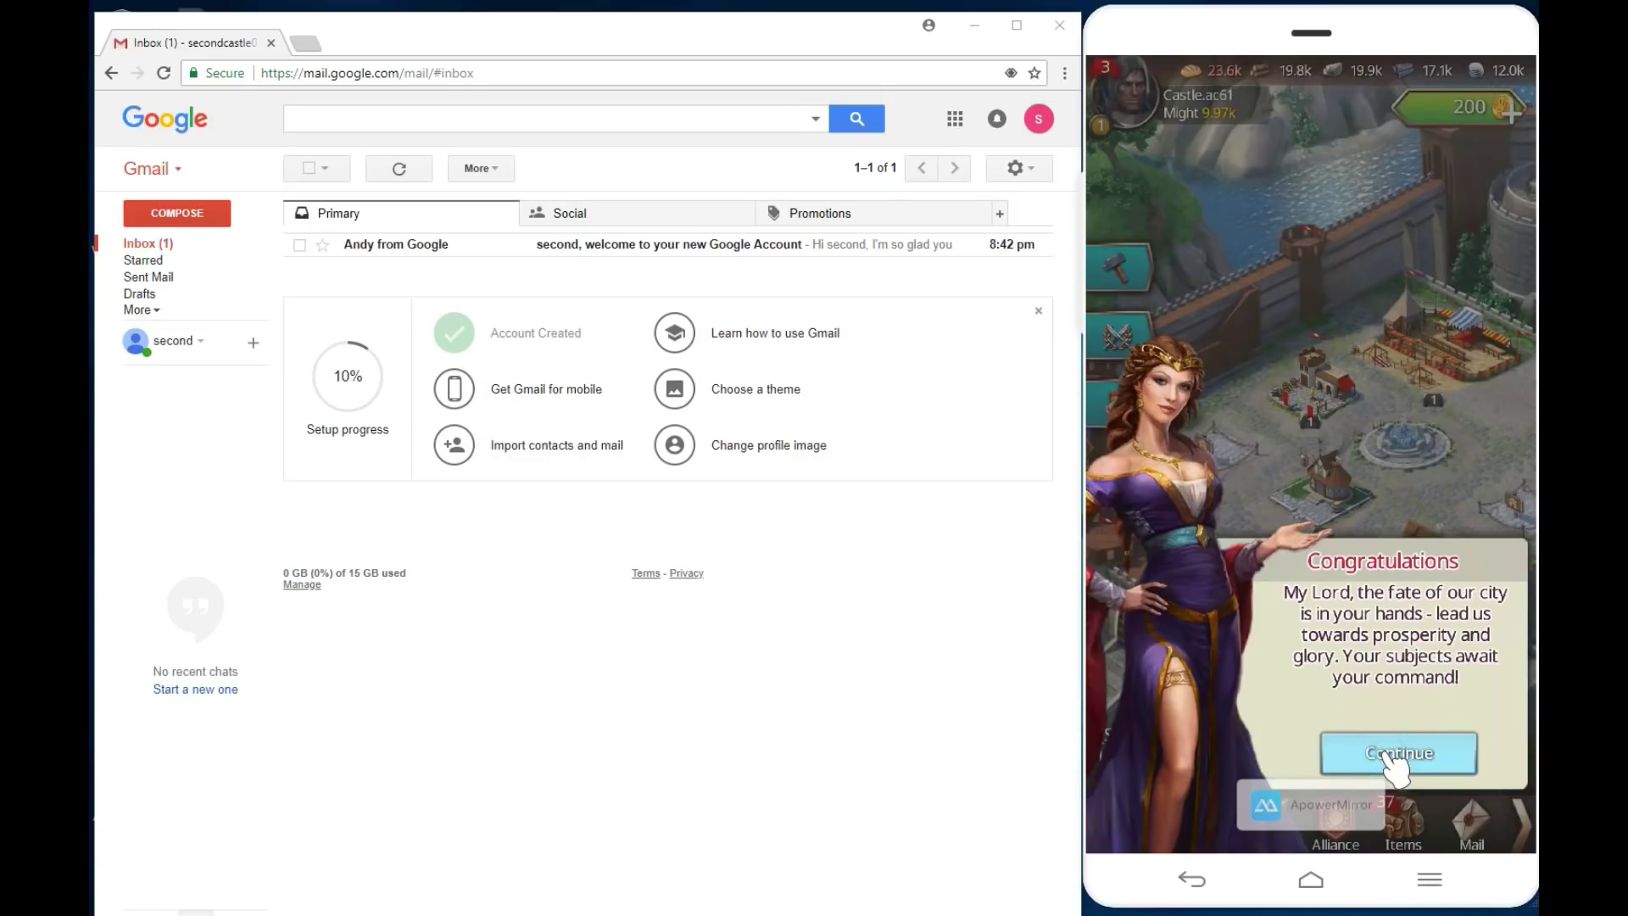
{"action": "left_click", "coordinate": [1393, 757]}
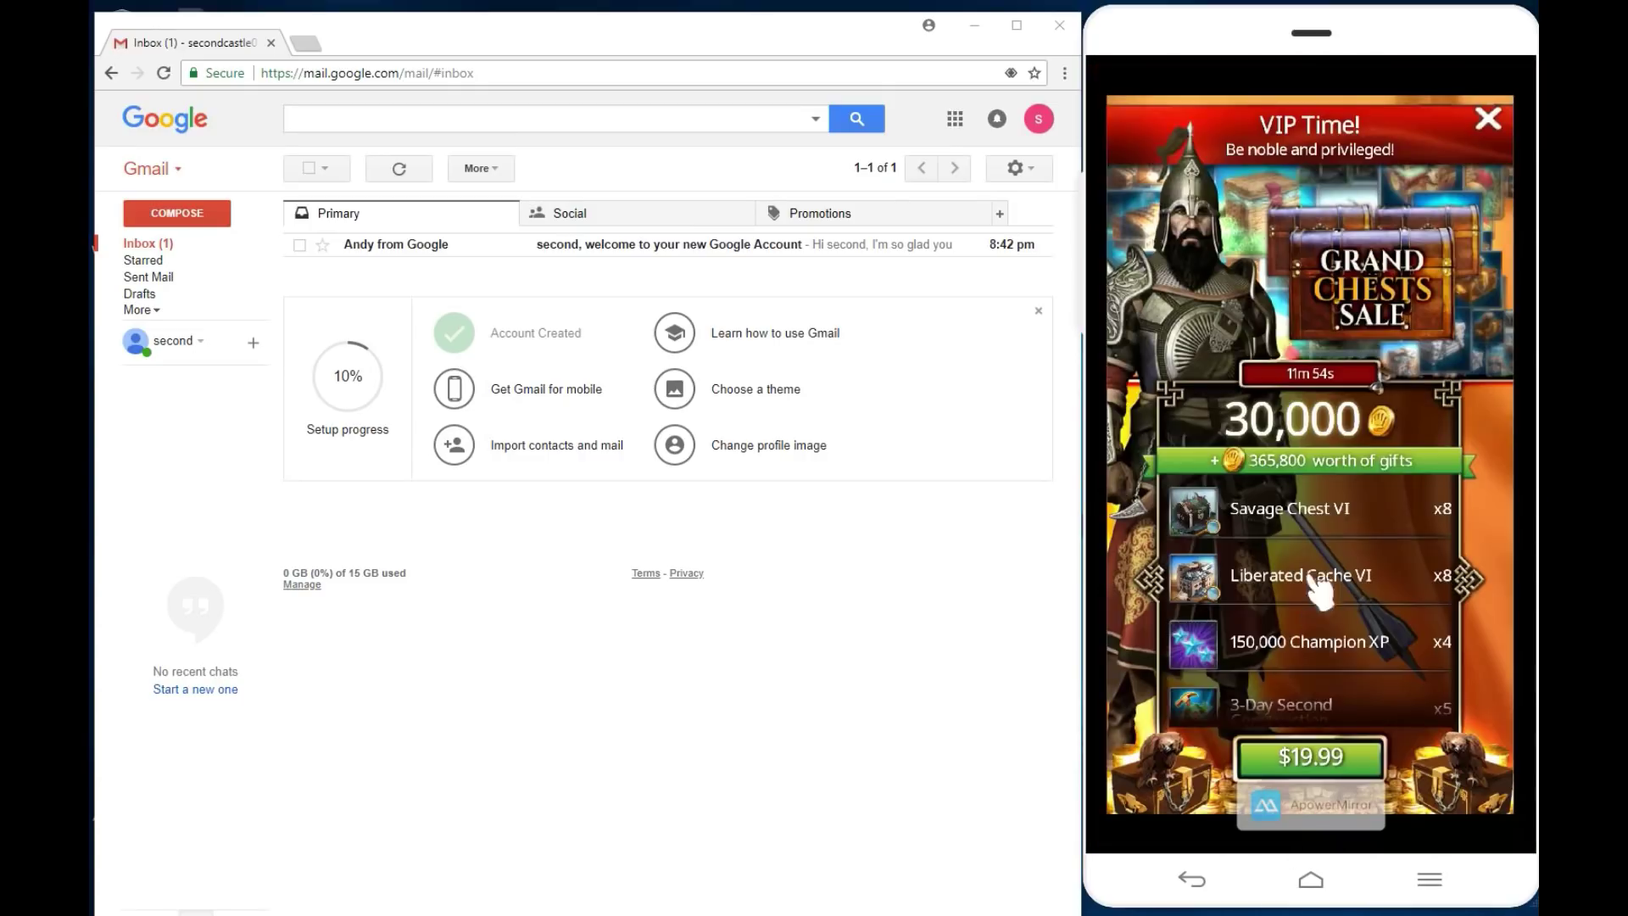
Step: Close the Grand Chests offer and upgrade the Castle to level 2 for free
{"action": "left_click", "coordinate": [1488, 119]}
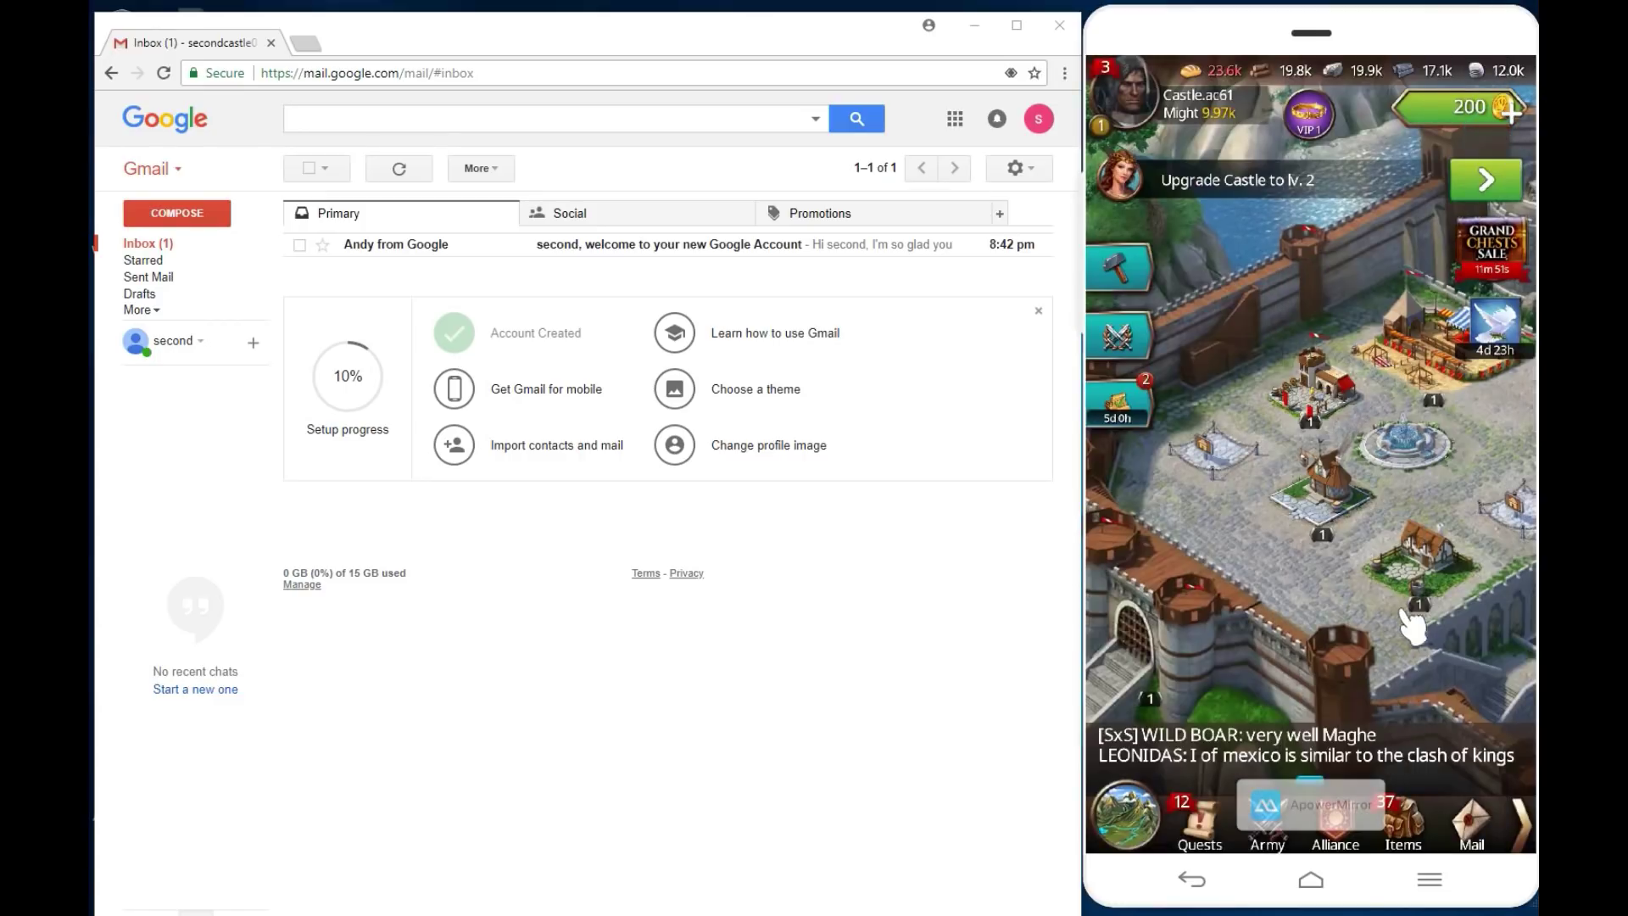
{"action": "left_click_drag", "start_coordinate": [1255, 509], "coordinate": [1381, 563]}
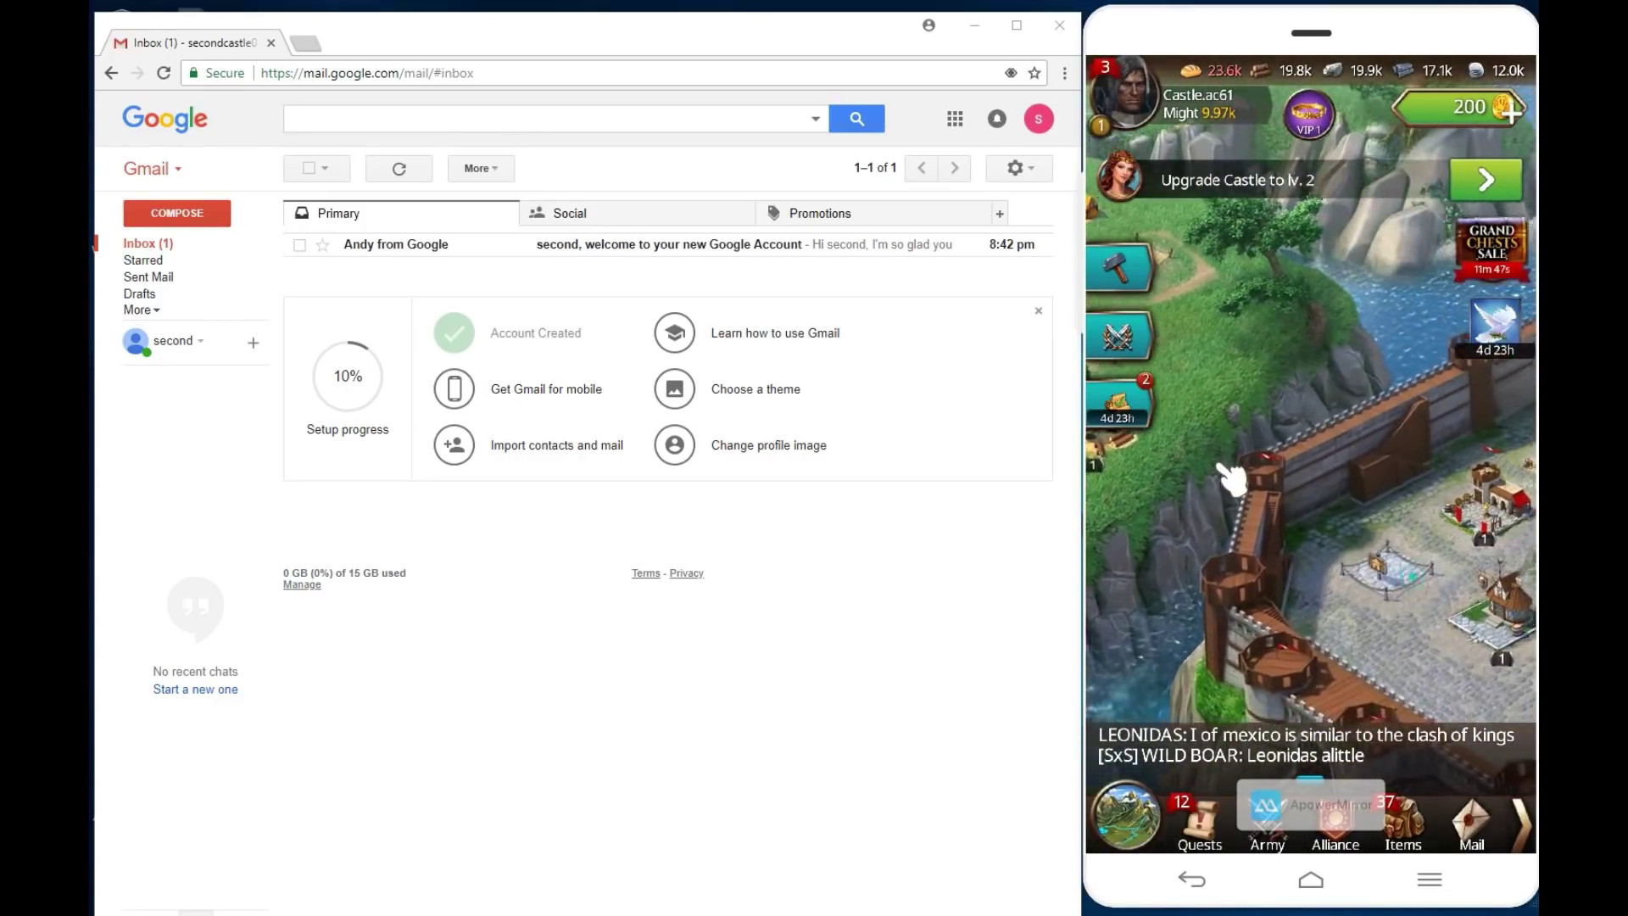
{"action": "left_click_drag", "start_coordinate": [1218, 471], "coordinate": [1388, 472]}
{"action": "left_click_drag", "start_coordinate": [1236, 537], "coordinate": [1362, 325]}
{"action": "left_click", "coordinate": [1363, 325]}
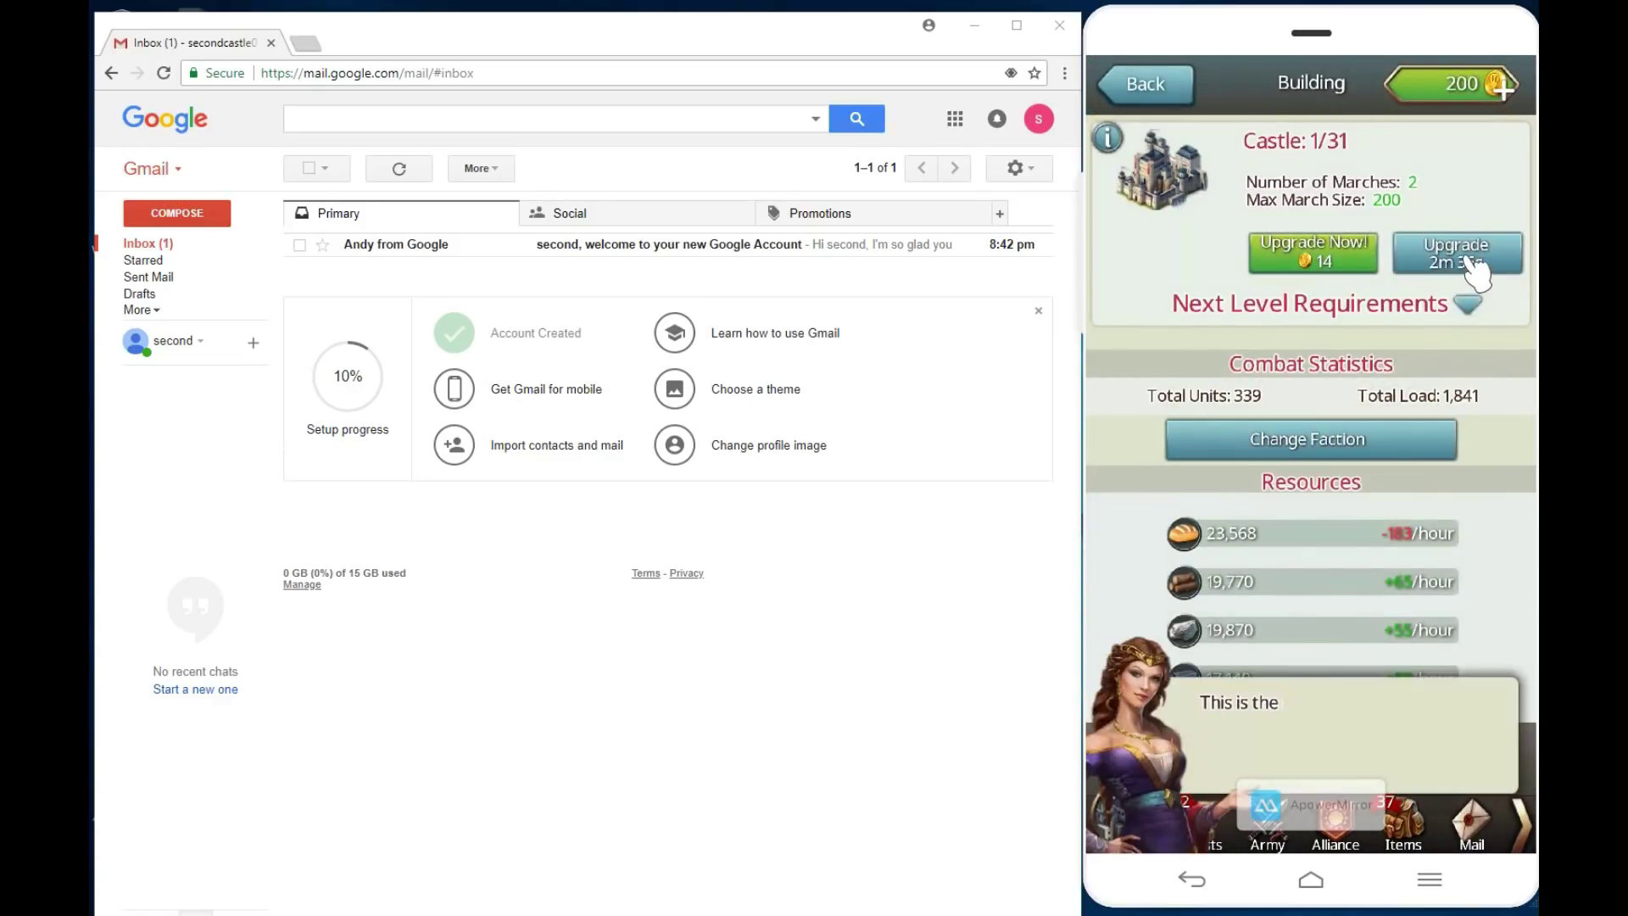
{"action": "left_click", "coordinate": [1474, 269]}
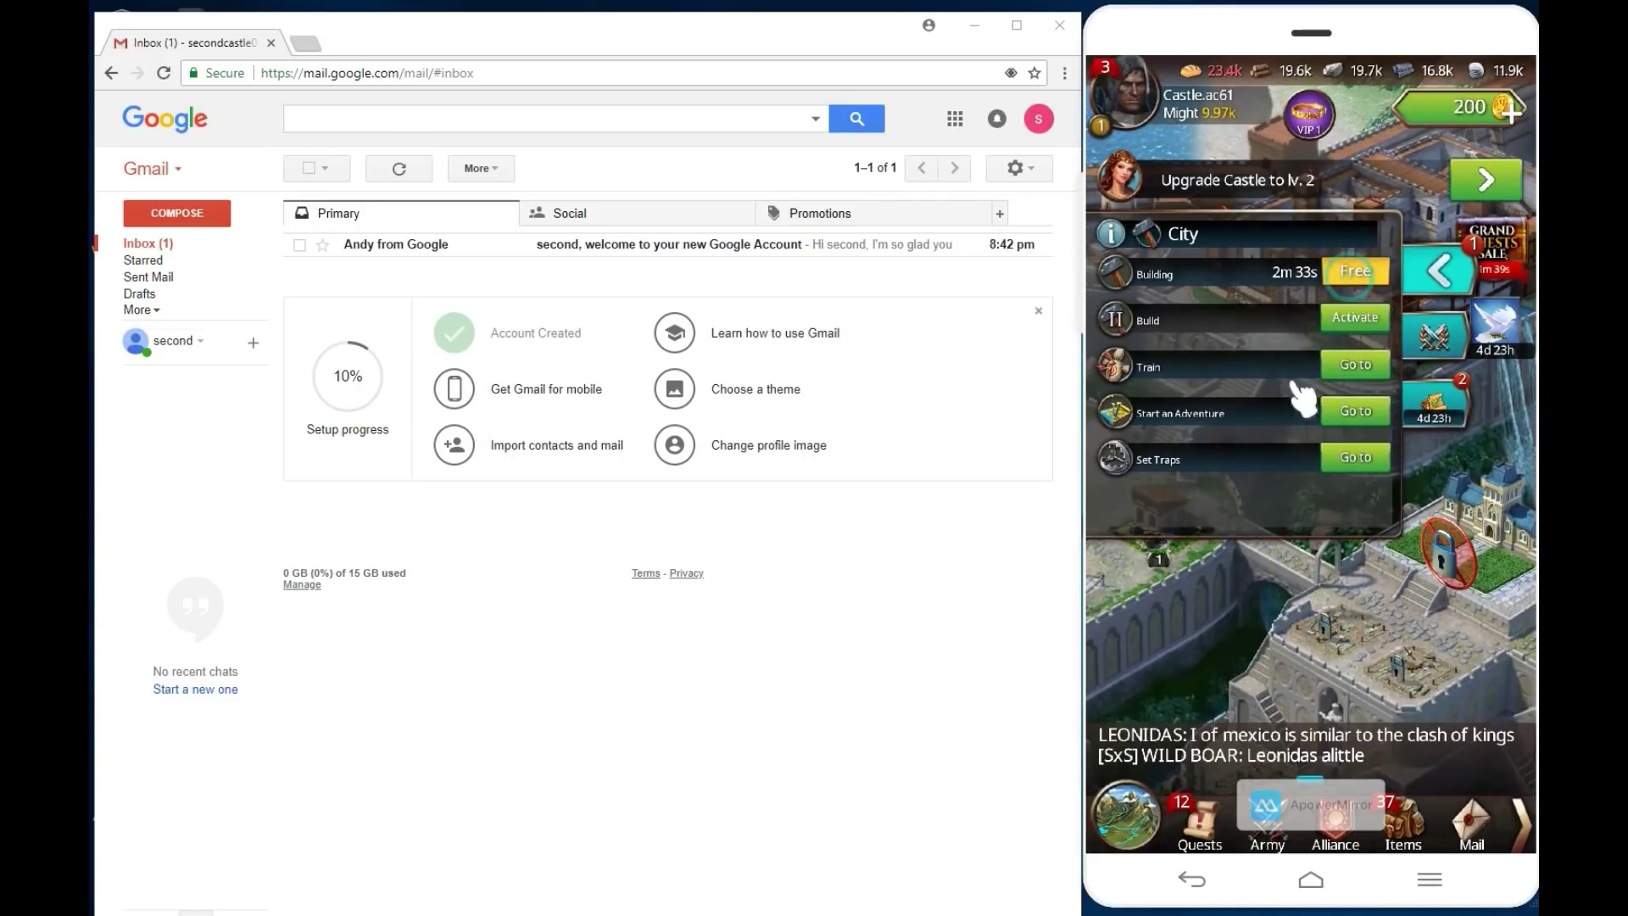
{"action": "left_click", "coordinate": [1254, 587]}
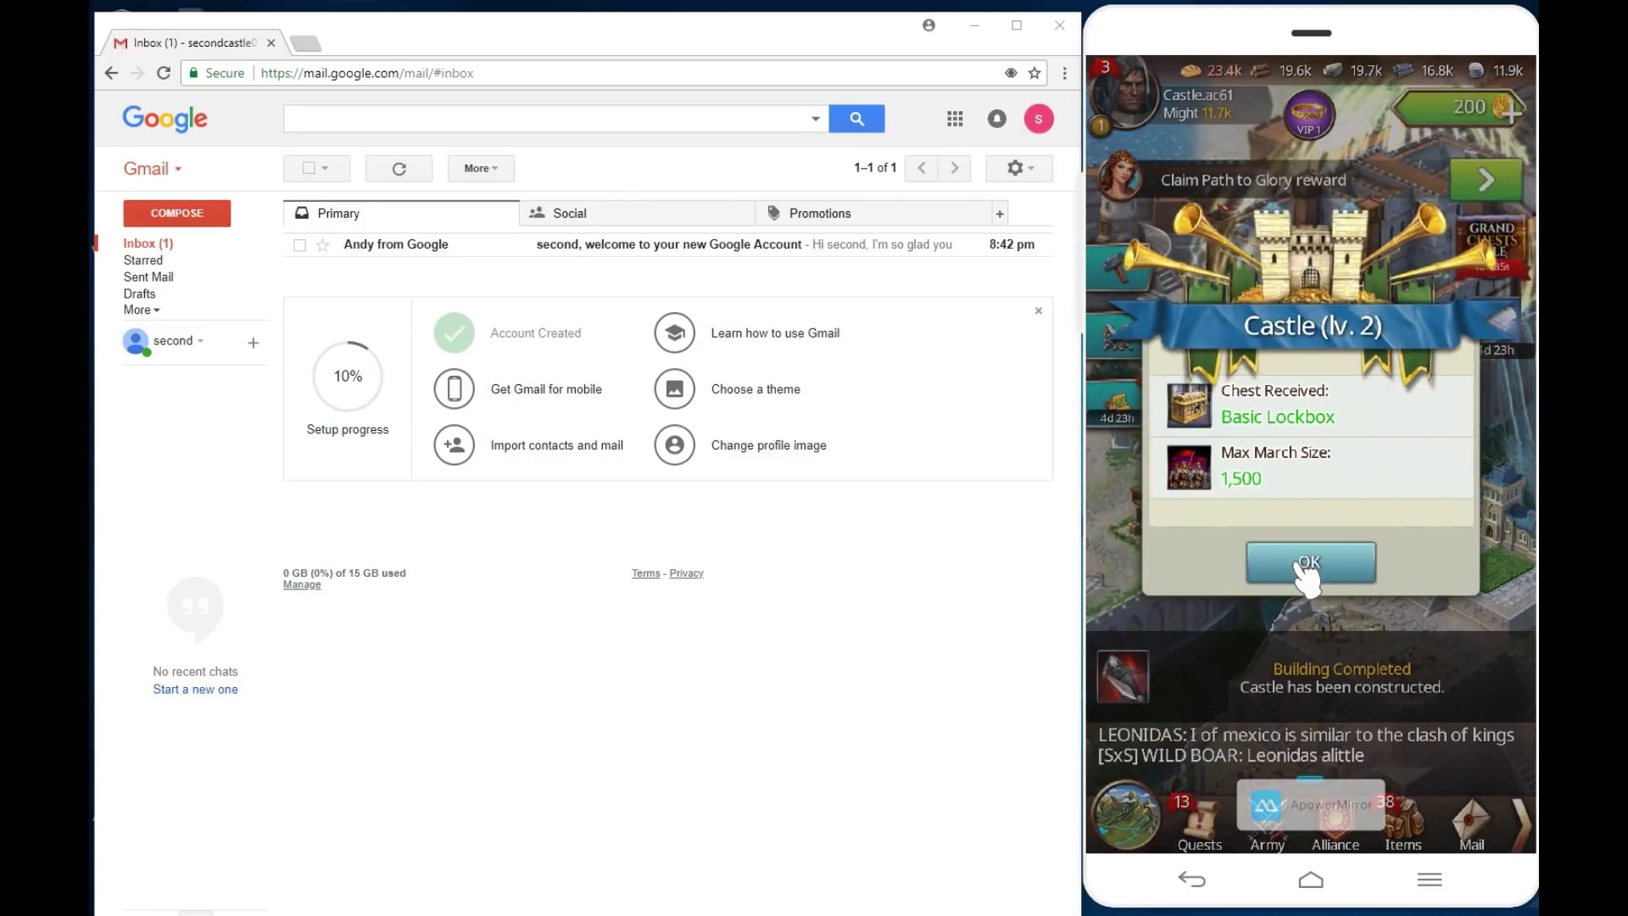
{"action": "left_click", "coordinate": [1306, 570]}
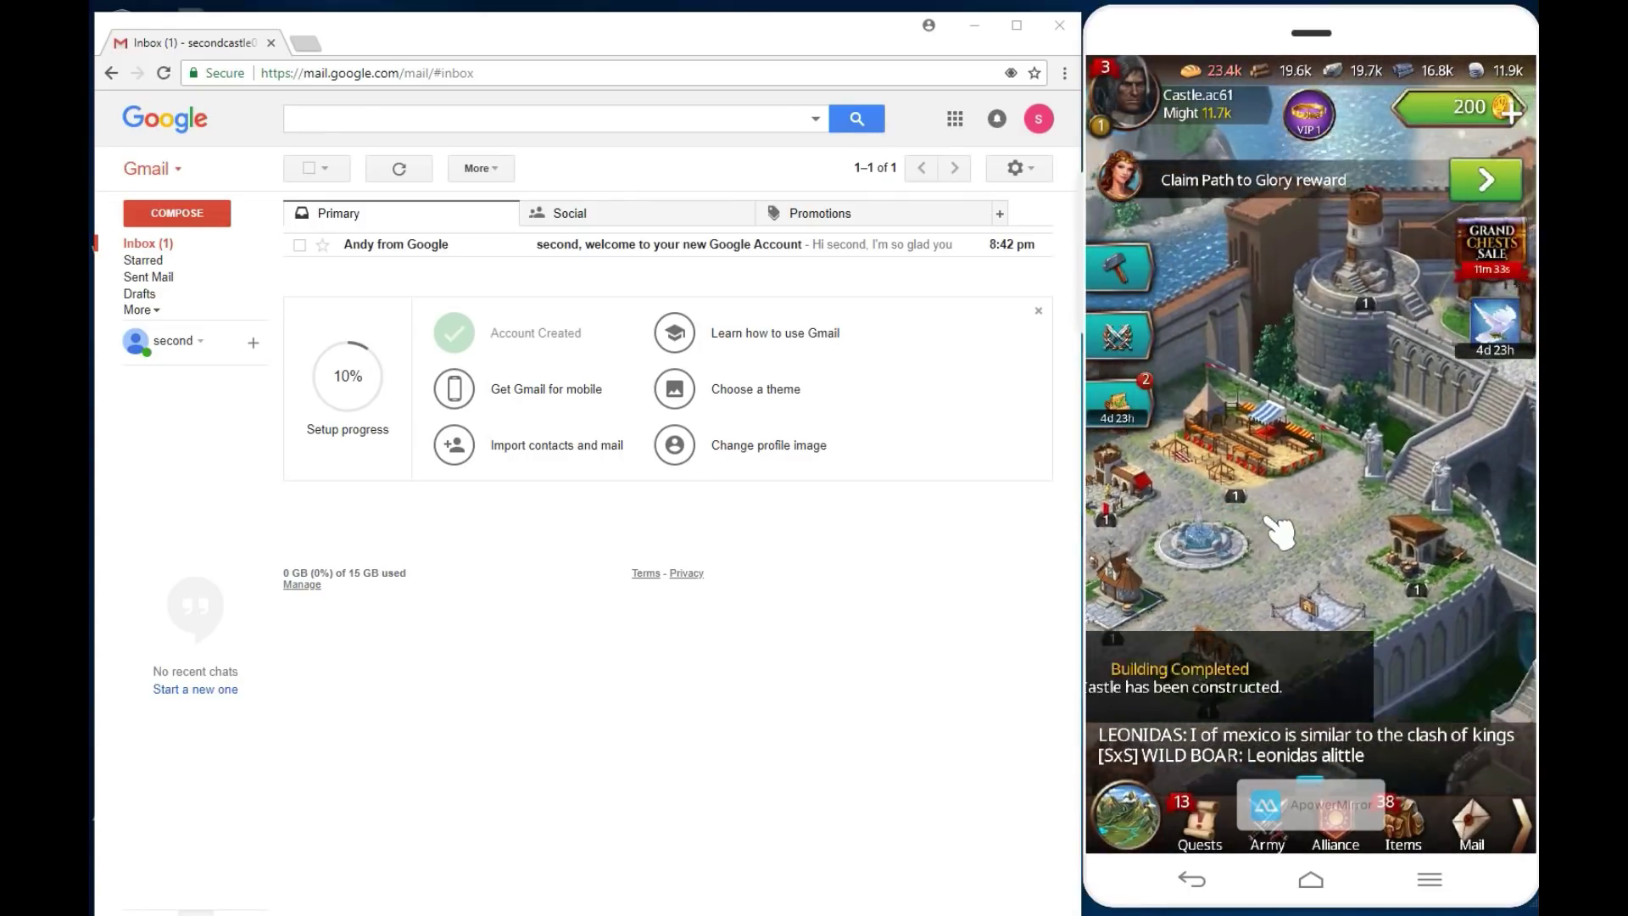
Step: Start building Farms on two empty field plots
{"action": "left_click_drag", "start_coordinate": [1328, 535], "coordinate": [1303, 325]}
{"action": "left_click", "coordinate": [1302, 331]}
{"action": "left_click", "coordinate": [1322, 207]}
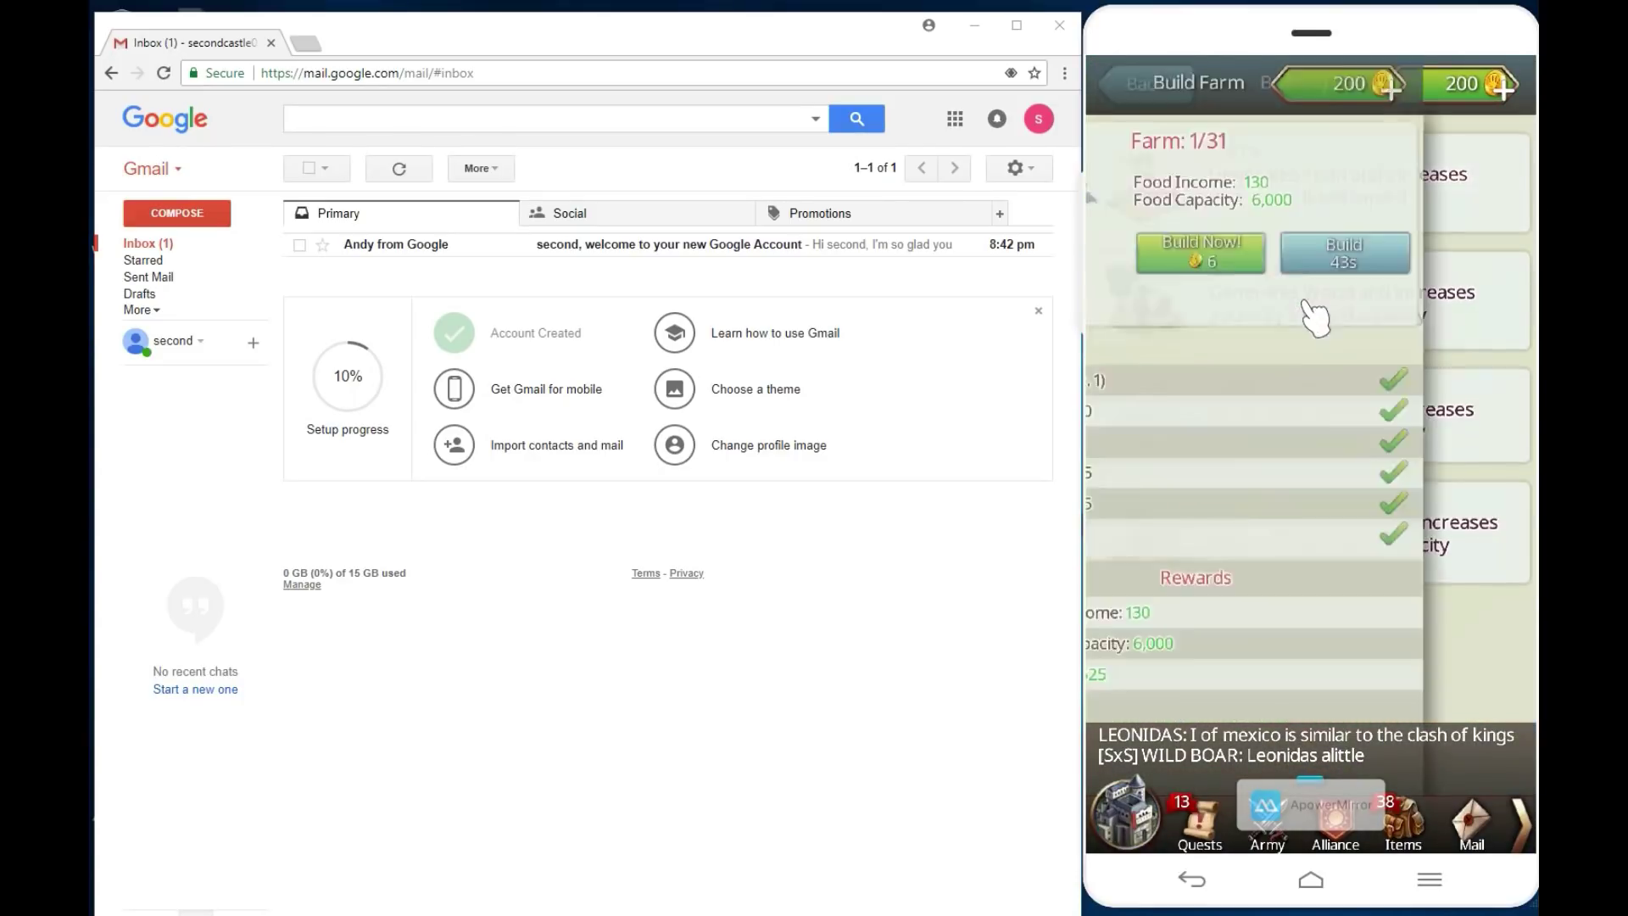
{"action": "left_click", "coordinate": [1467, 260]}
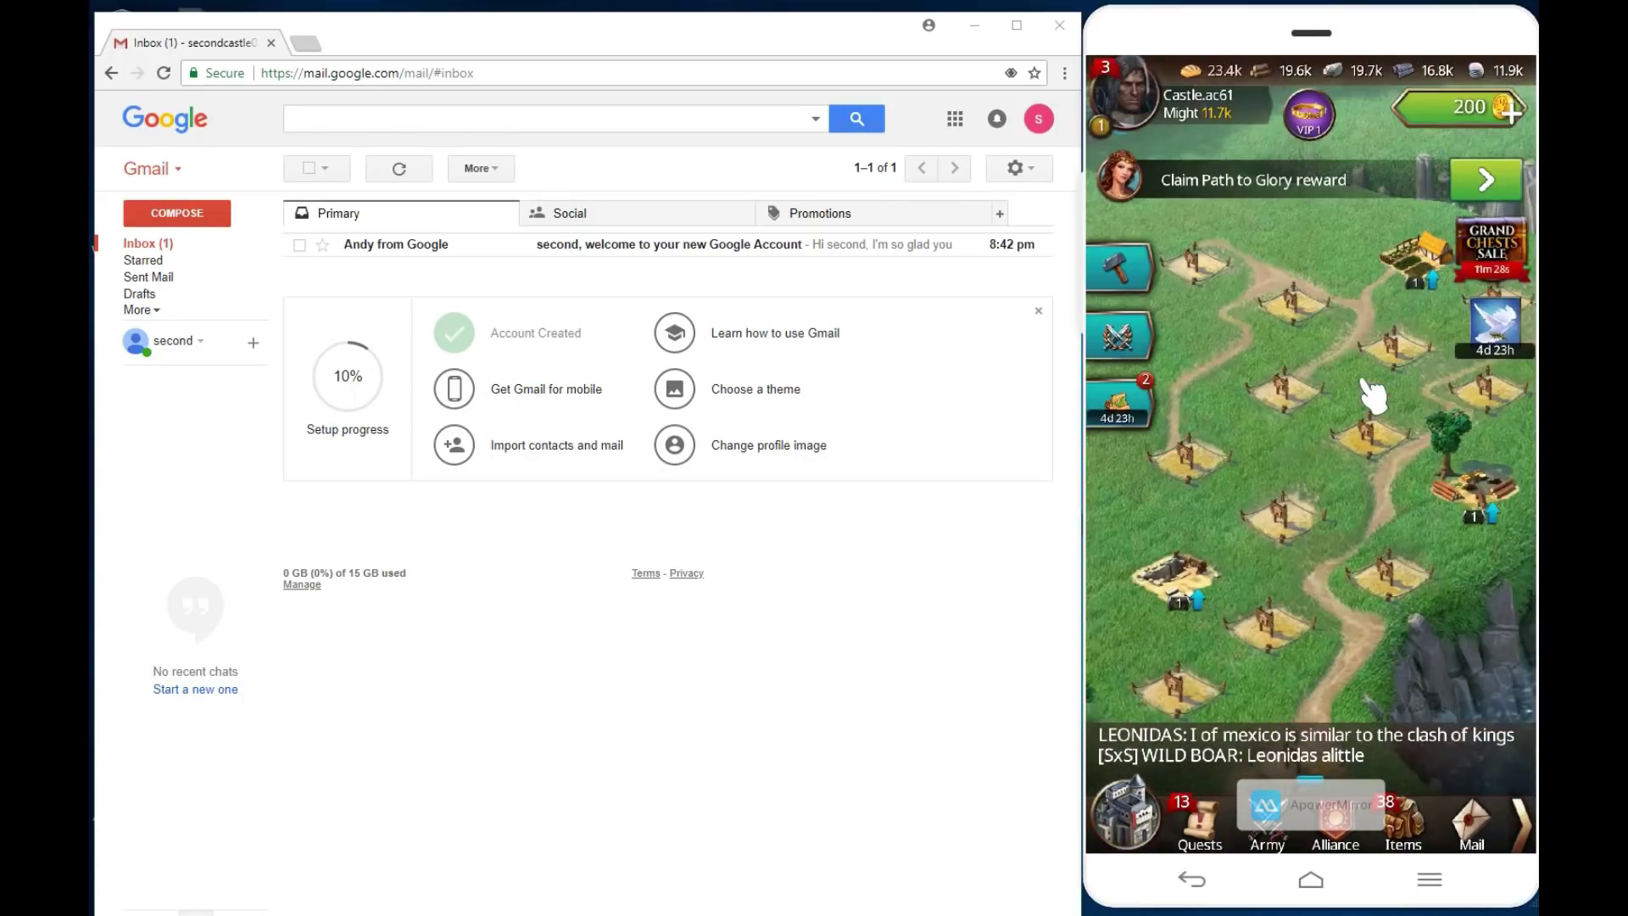
{"action": "left_click", "coordinate": [1299, 399]}
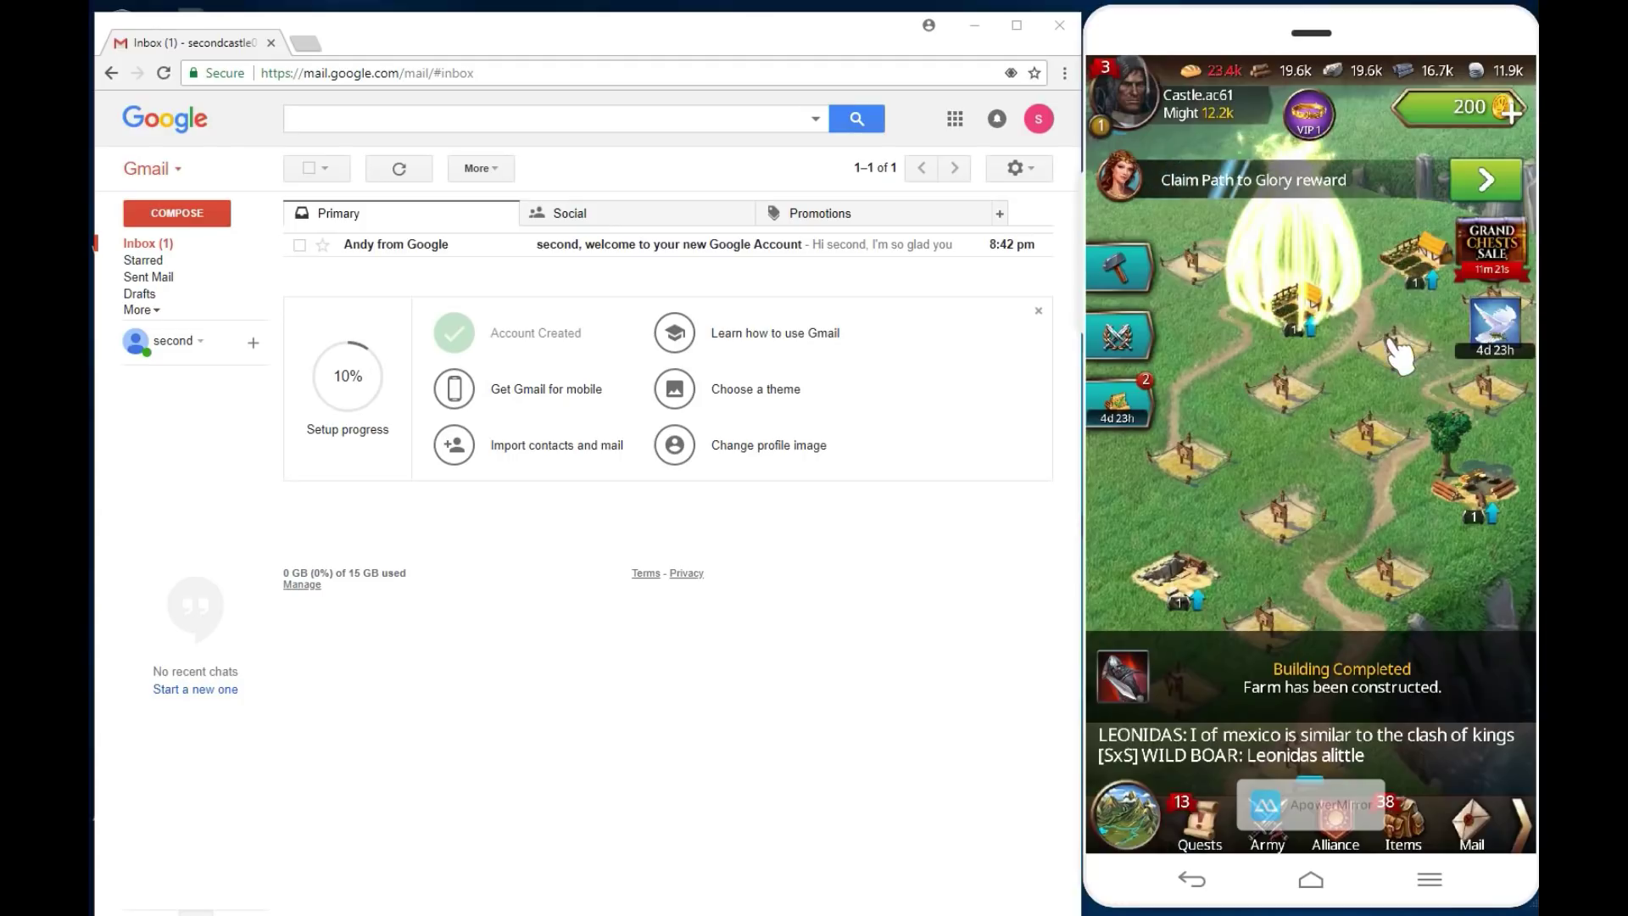
{"action": "left_click", "coordinate": [1395, 344]}
{"action": "left_click", "coordinate": [1304, 269]}
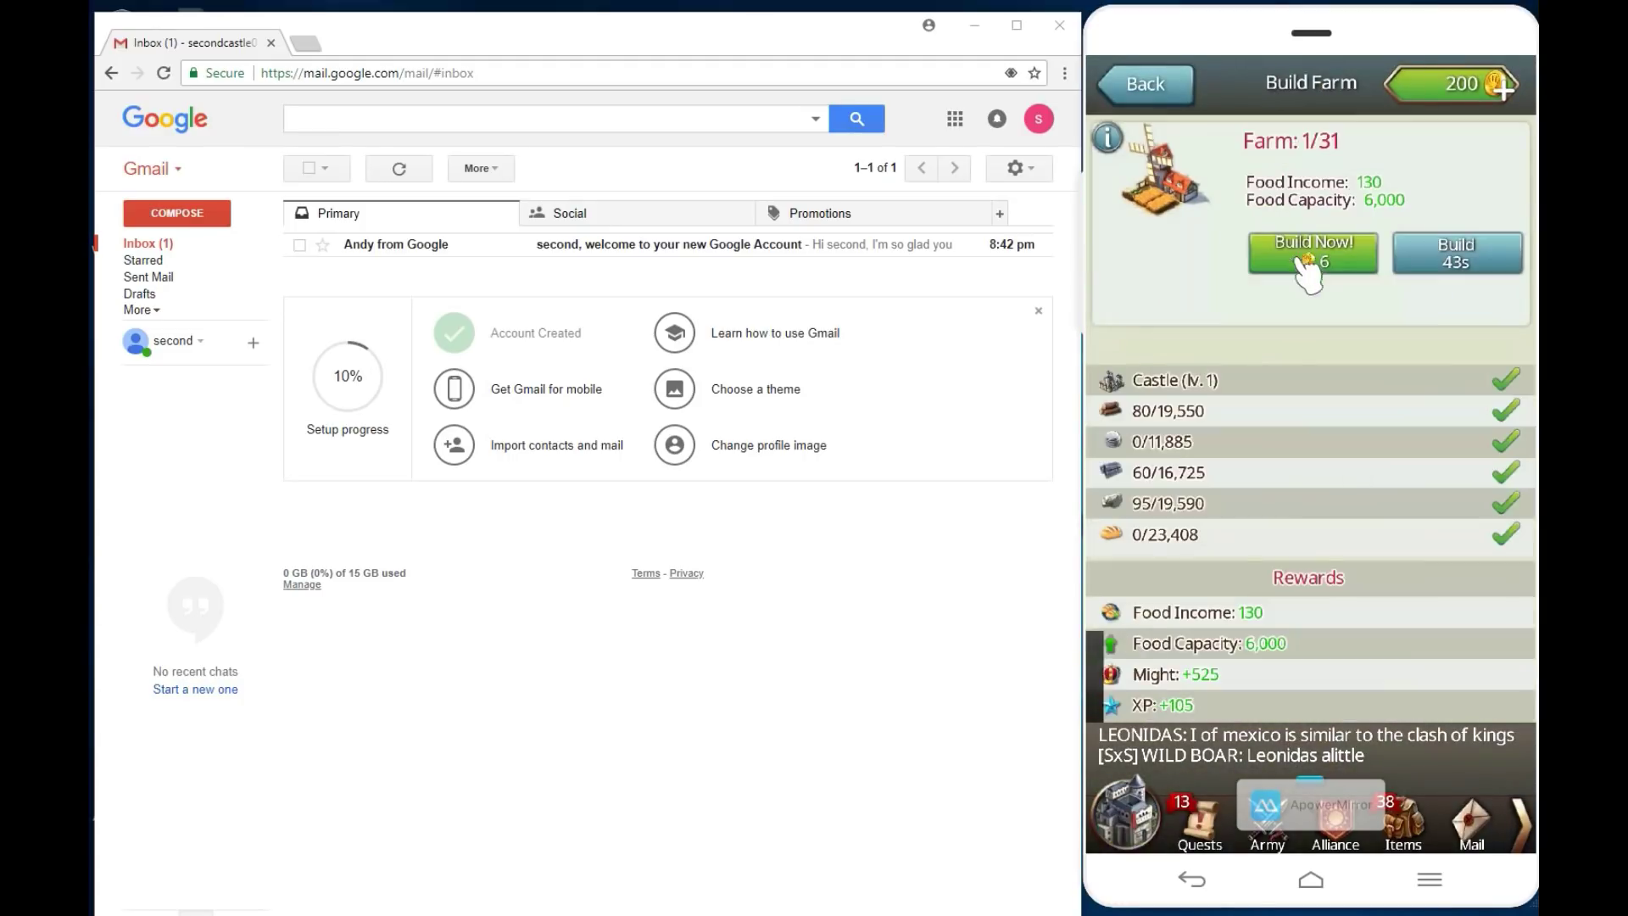
{"action": "left_click", "coordinate": [1494, 263]}
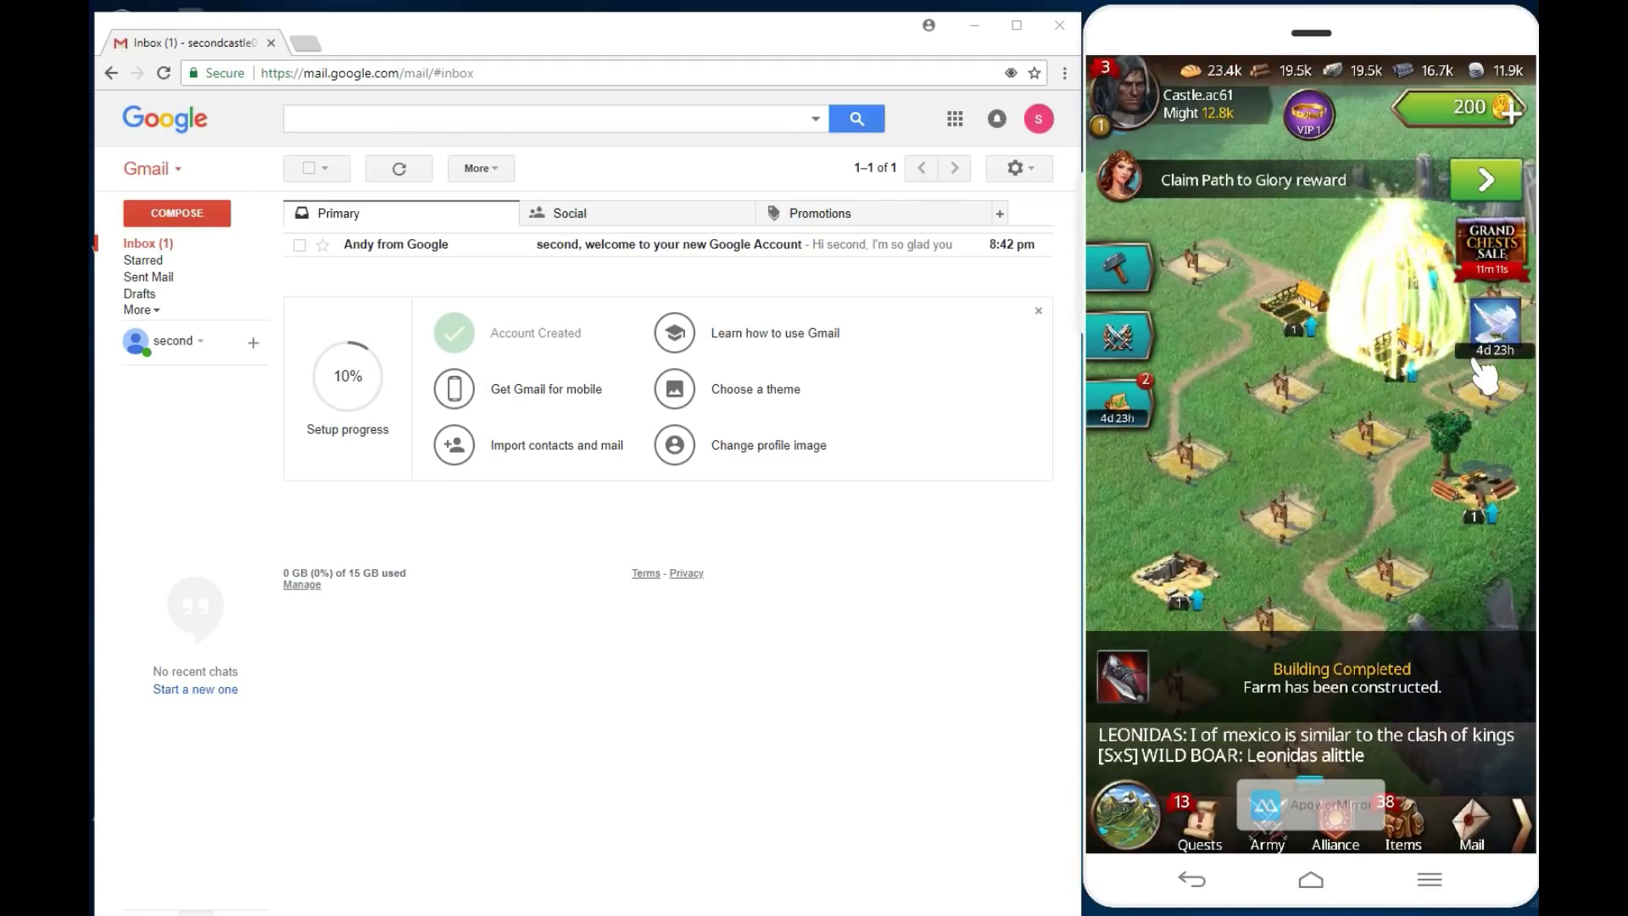
Step: Build another Farm on an empty plot and finish its construction for free
{"action": "left_click_drag", "start_coordinate": [1479, 361], "coordinate": [1334, 462]}
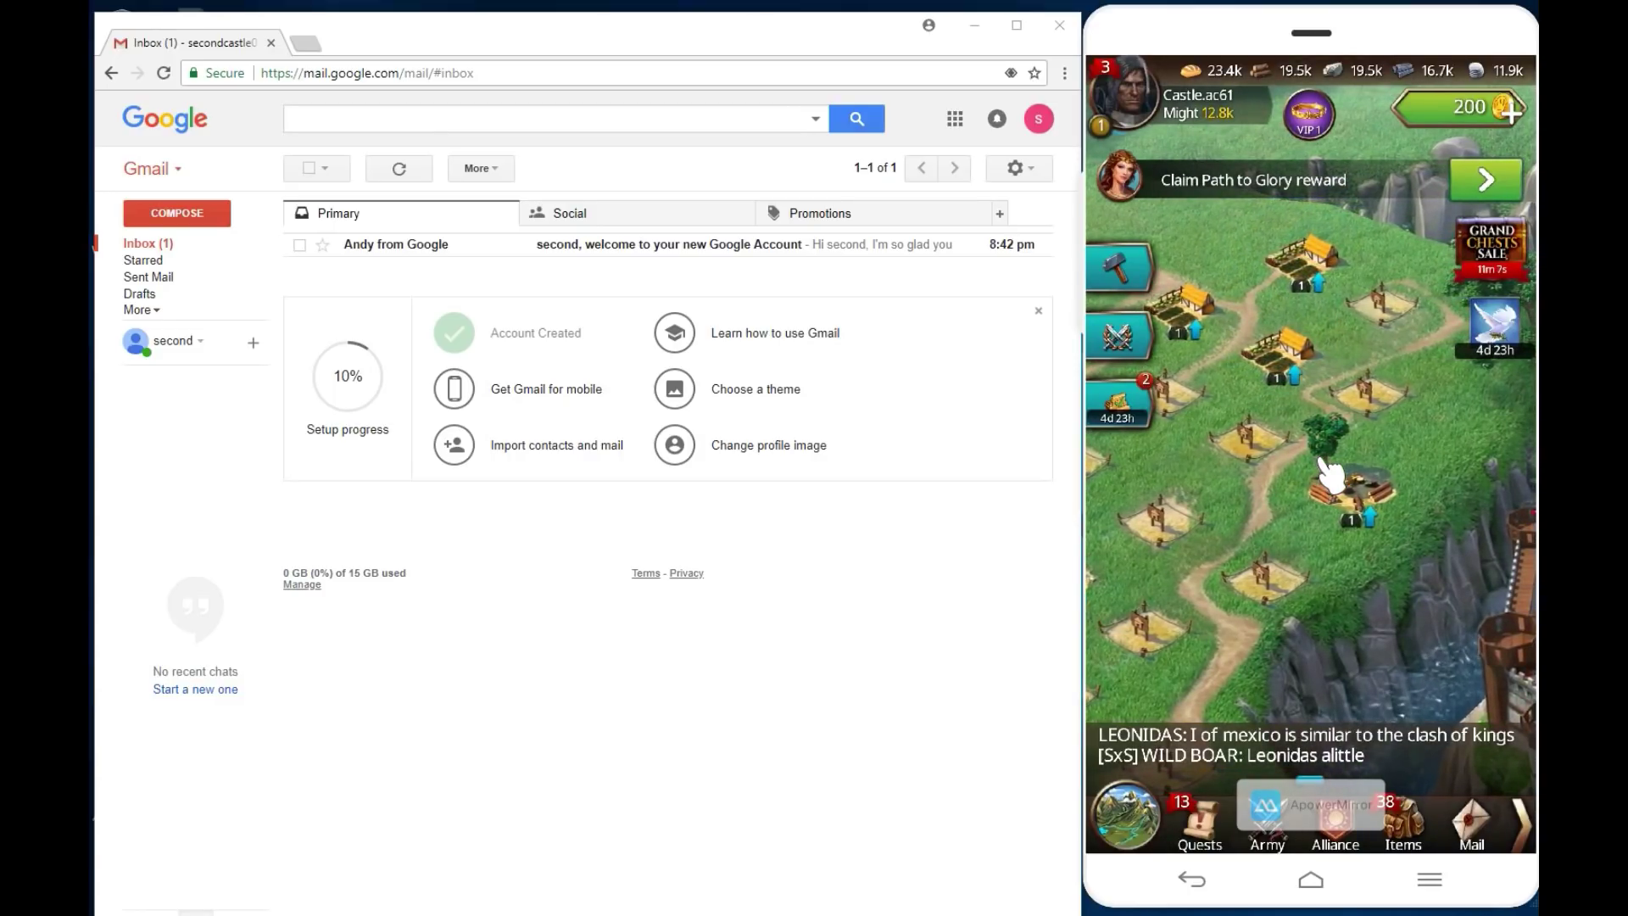
{"action": "left_click", "coordinate": [1381, 303]}
{"action": "left_click", "coordinate": [1238, 167]}
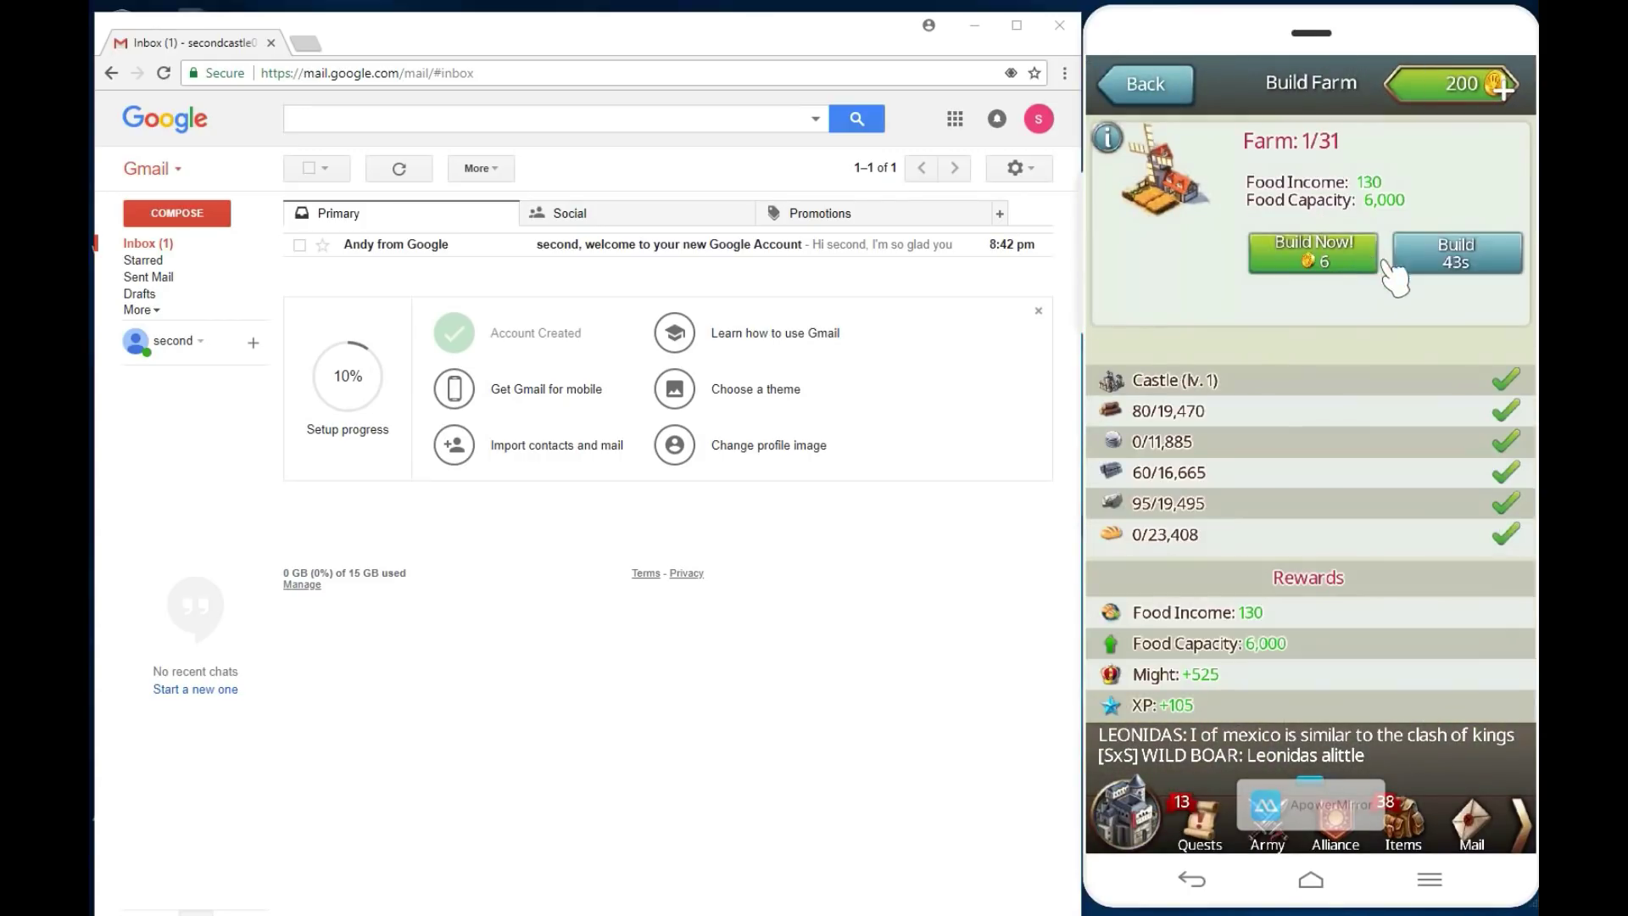
{"action": "left_click", "coordinate": [1463, 259]}
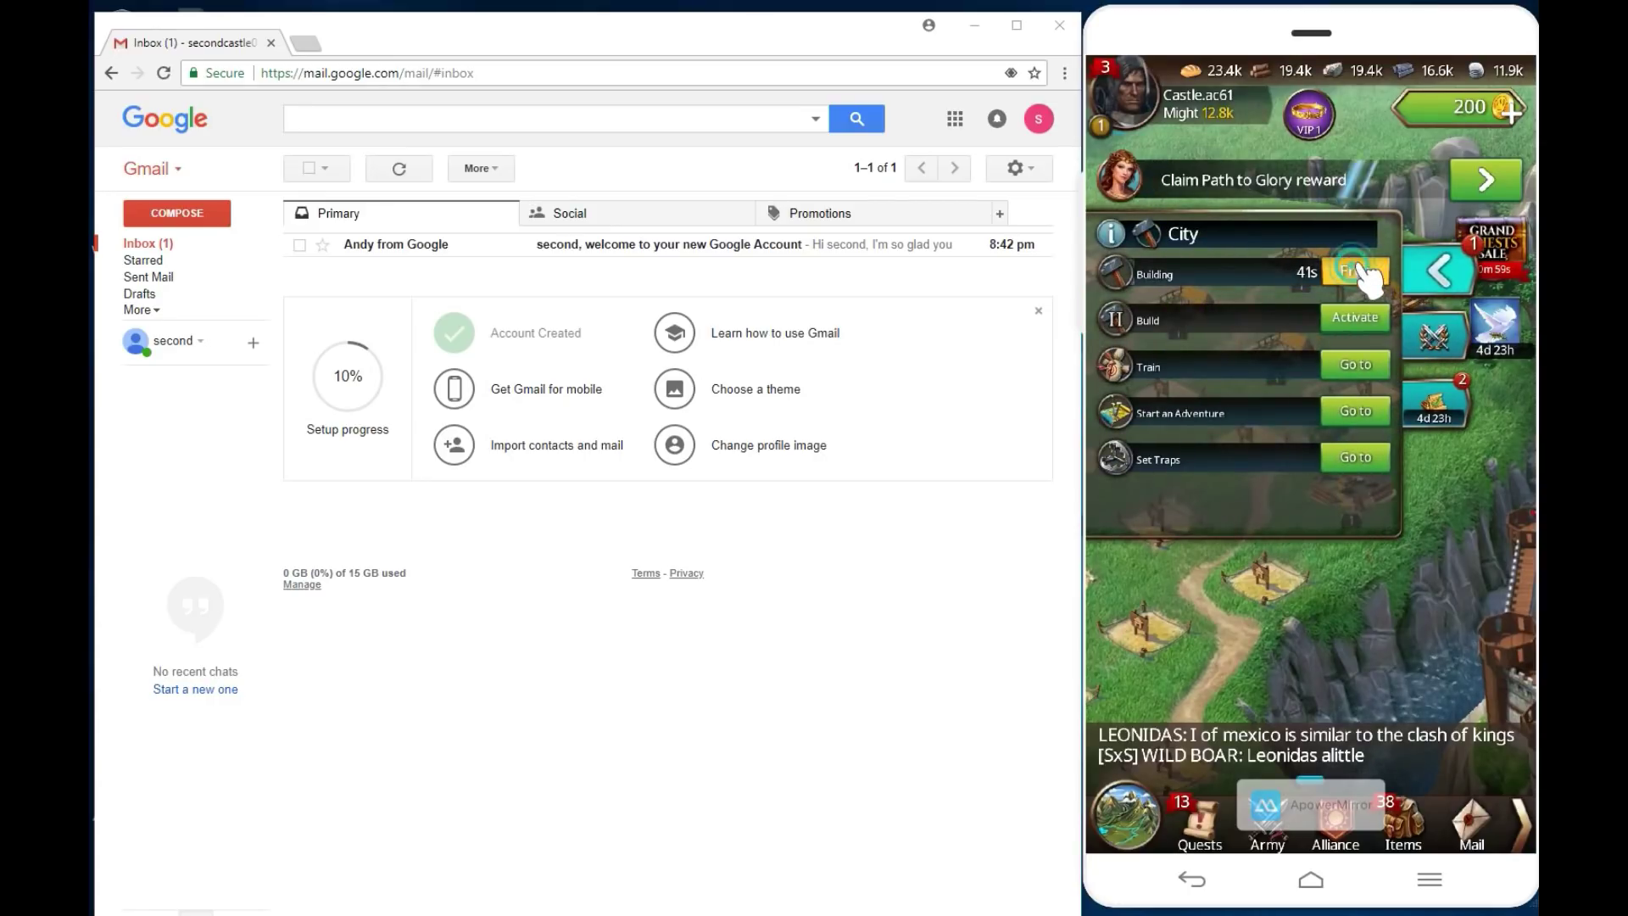
{"action": "left_click", "coordinate": [1436, 400]}
{"action": "left_click", "coordinate": [1361, 273]}
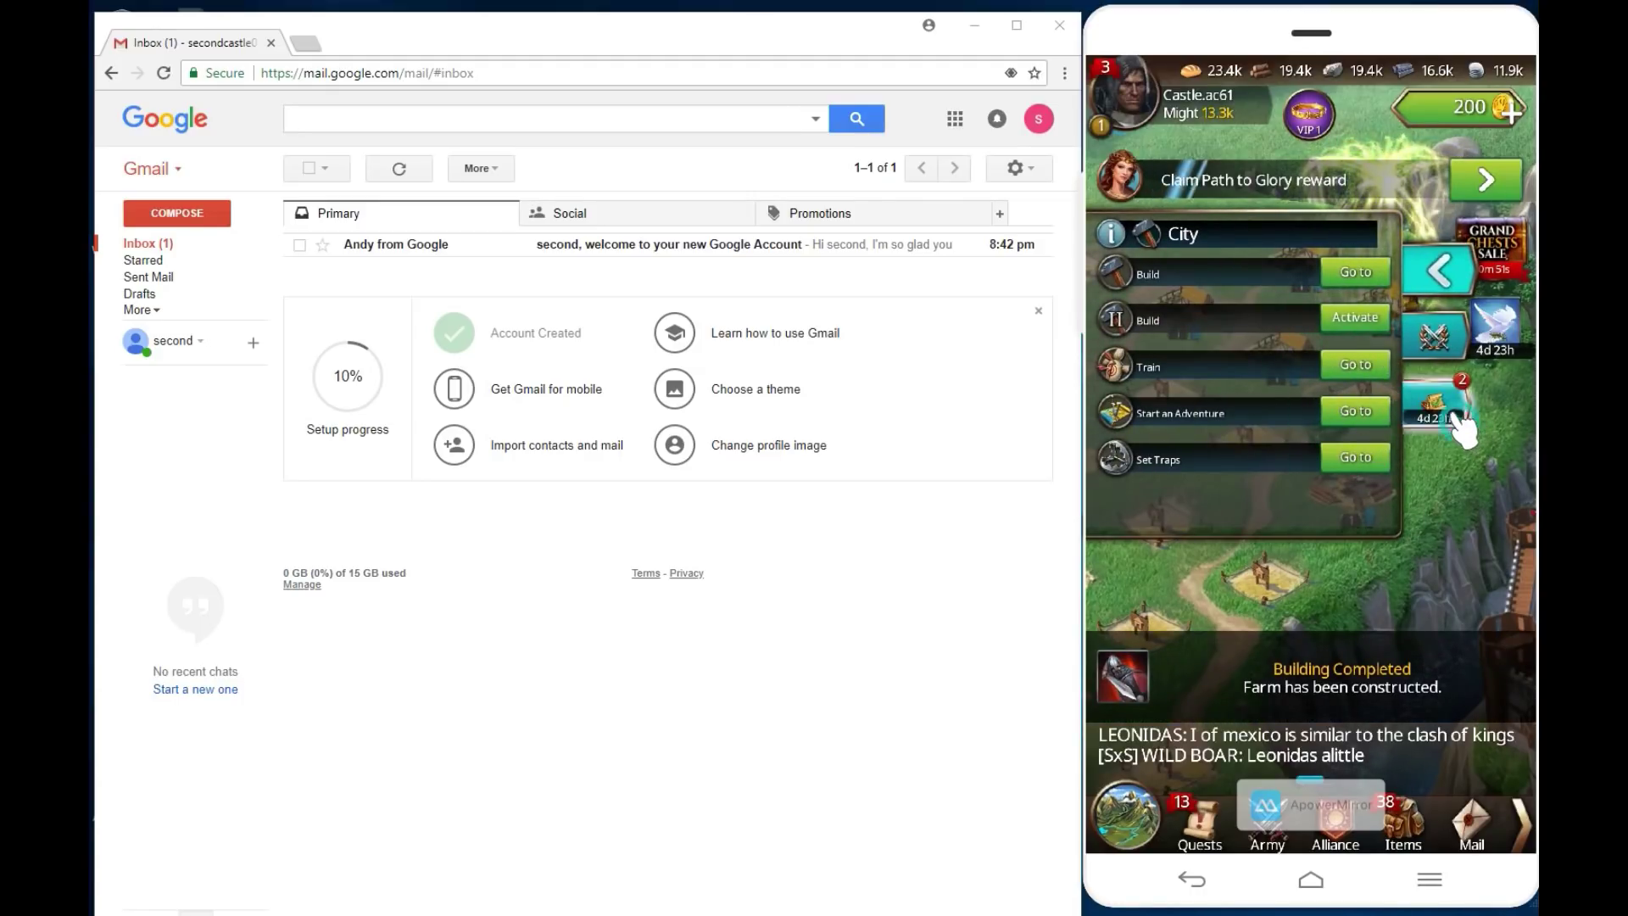
{"action": "left_click", "coordinate": [1438, 404]}
Step: Collect the Daily Urn's 20,000 Food reward and close the rewards list
{"action": "left_click", "coordinate": [1360, 273]}
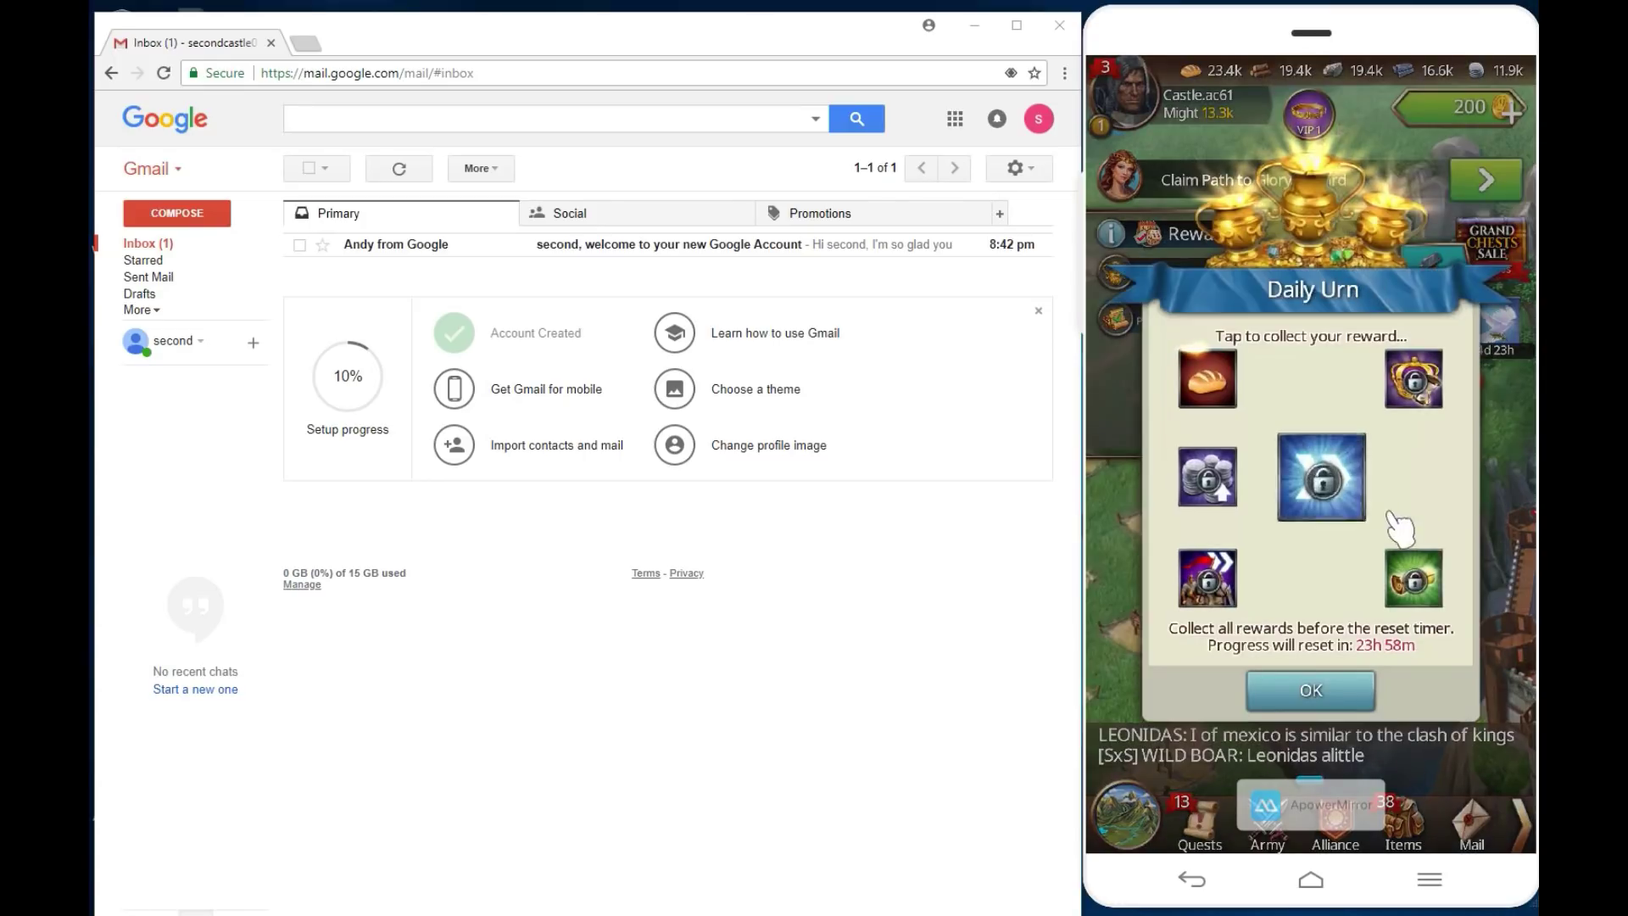
{"action": "left_click", "coordinate": [1206, 377]}
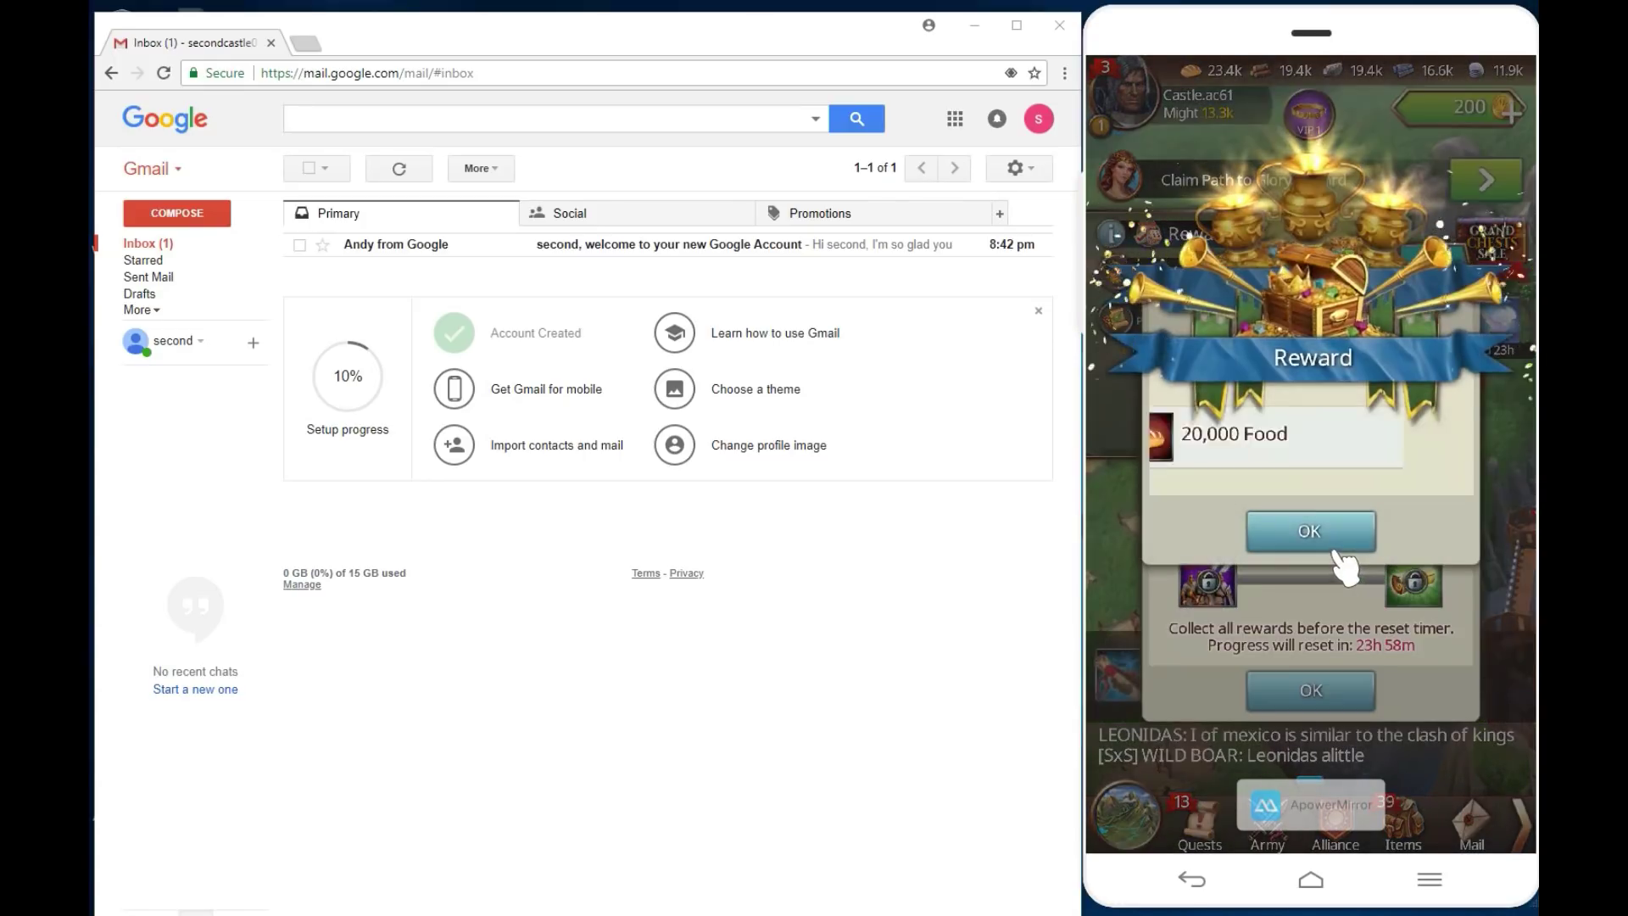
{"action": "left_click", "coordinate": [1338, 535]}
{"action": "left_click", "coordinate": [1353, 689]}
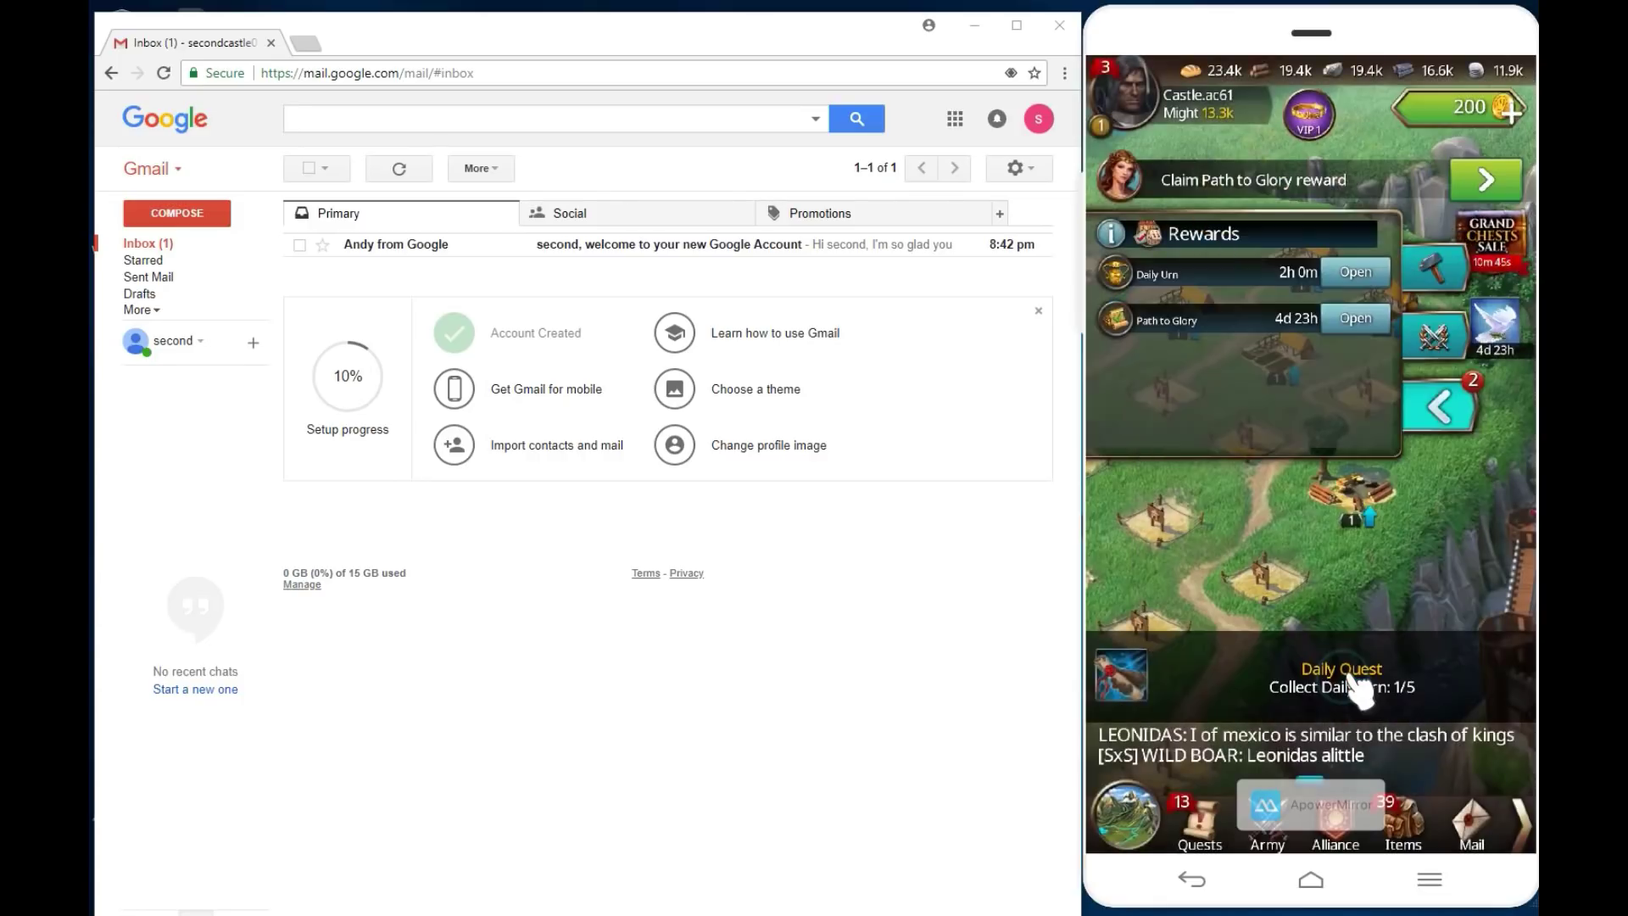
{"action": "left_click", "coordinate": [1442, 409]}
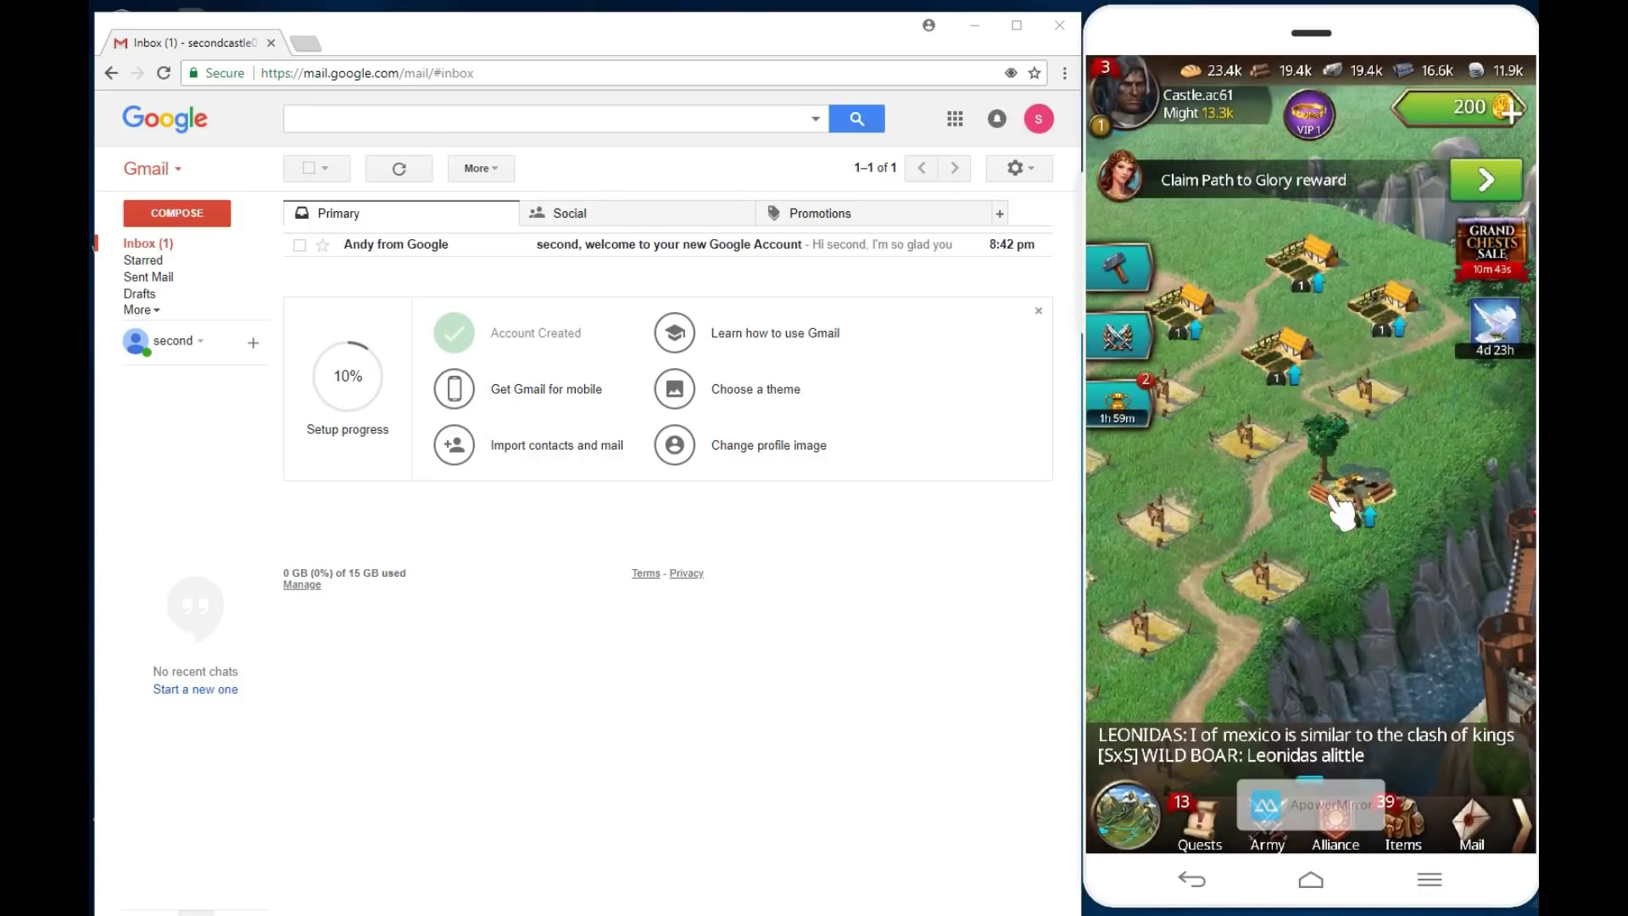
{"action": "left_click_drag", "start_coordinate": [1381, 462], "coordinate": [1361, 365]}
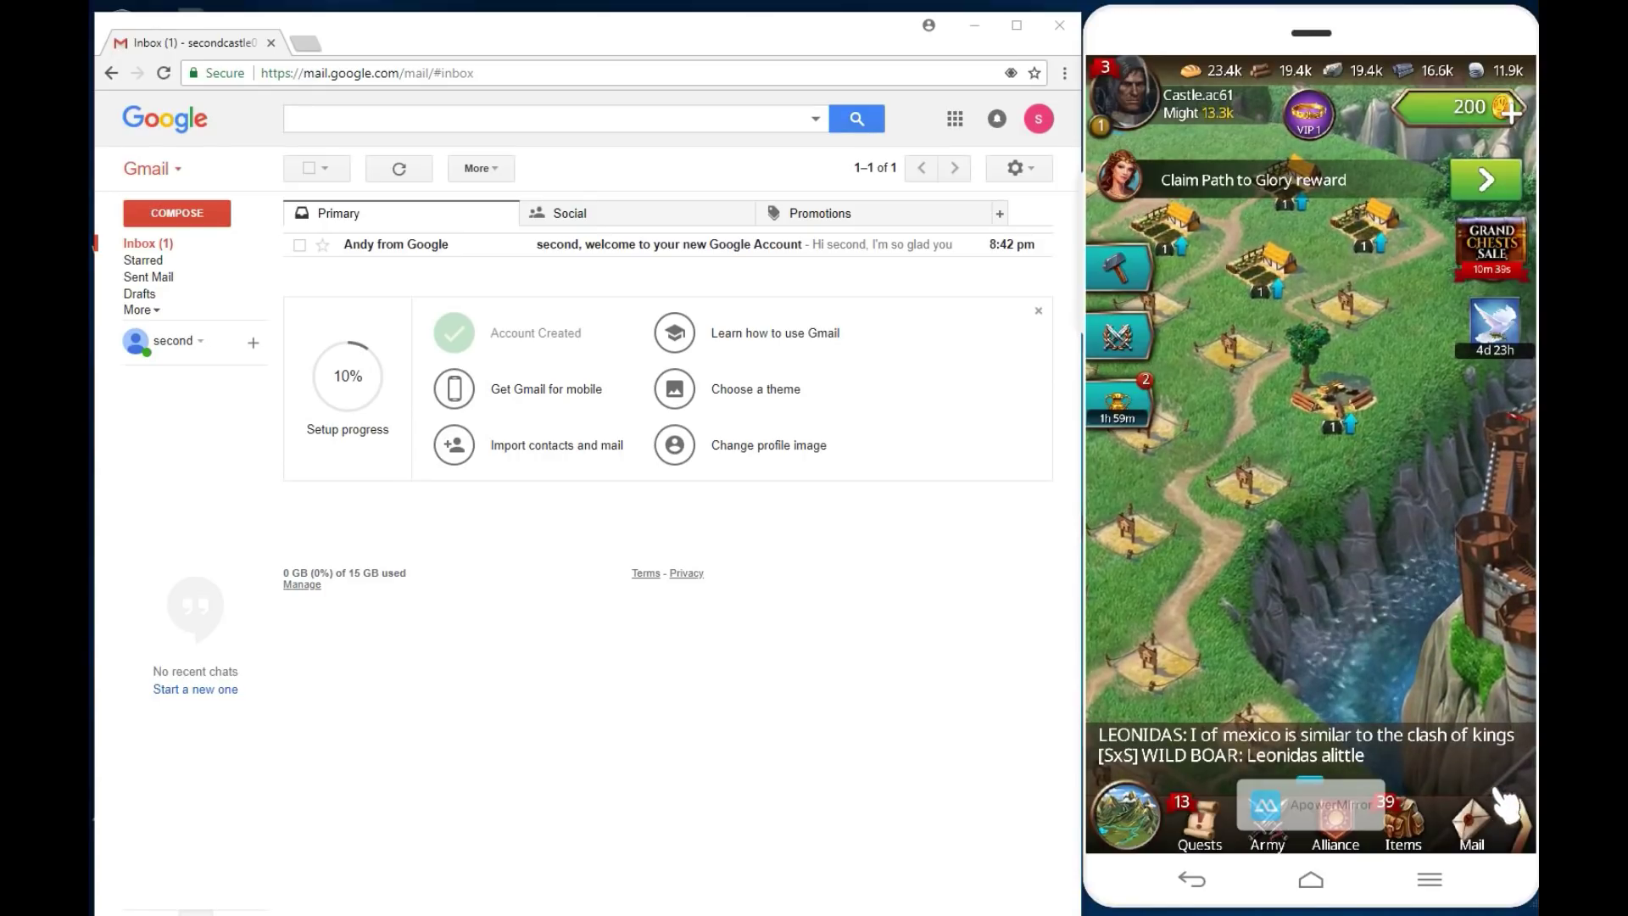
{"action": "left_click_drag", "start_coordinate": [1459, 822], "coordinate": [1306, 827]}
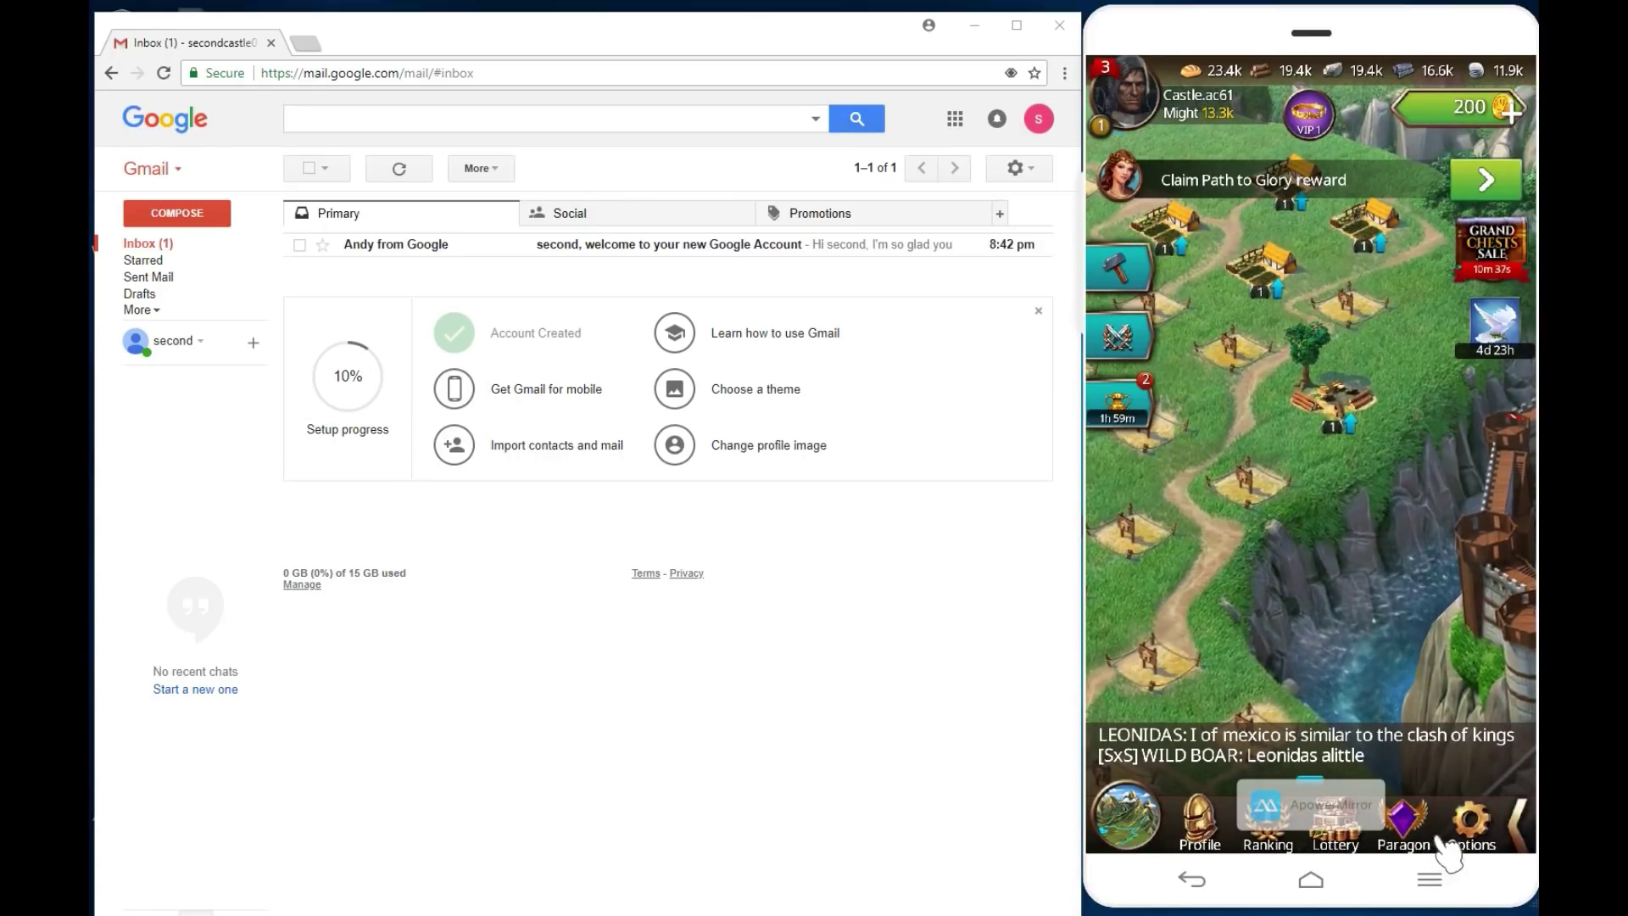
Step: In Options, turn off the gyroscope, sound effects and music
{"action": "left_click", "coordinate": [1471, 827]}
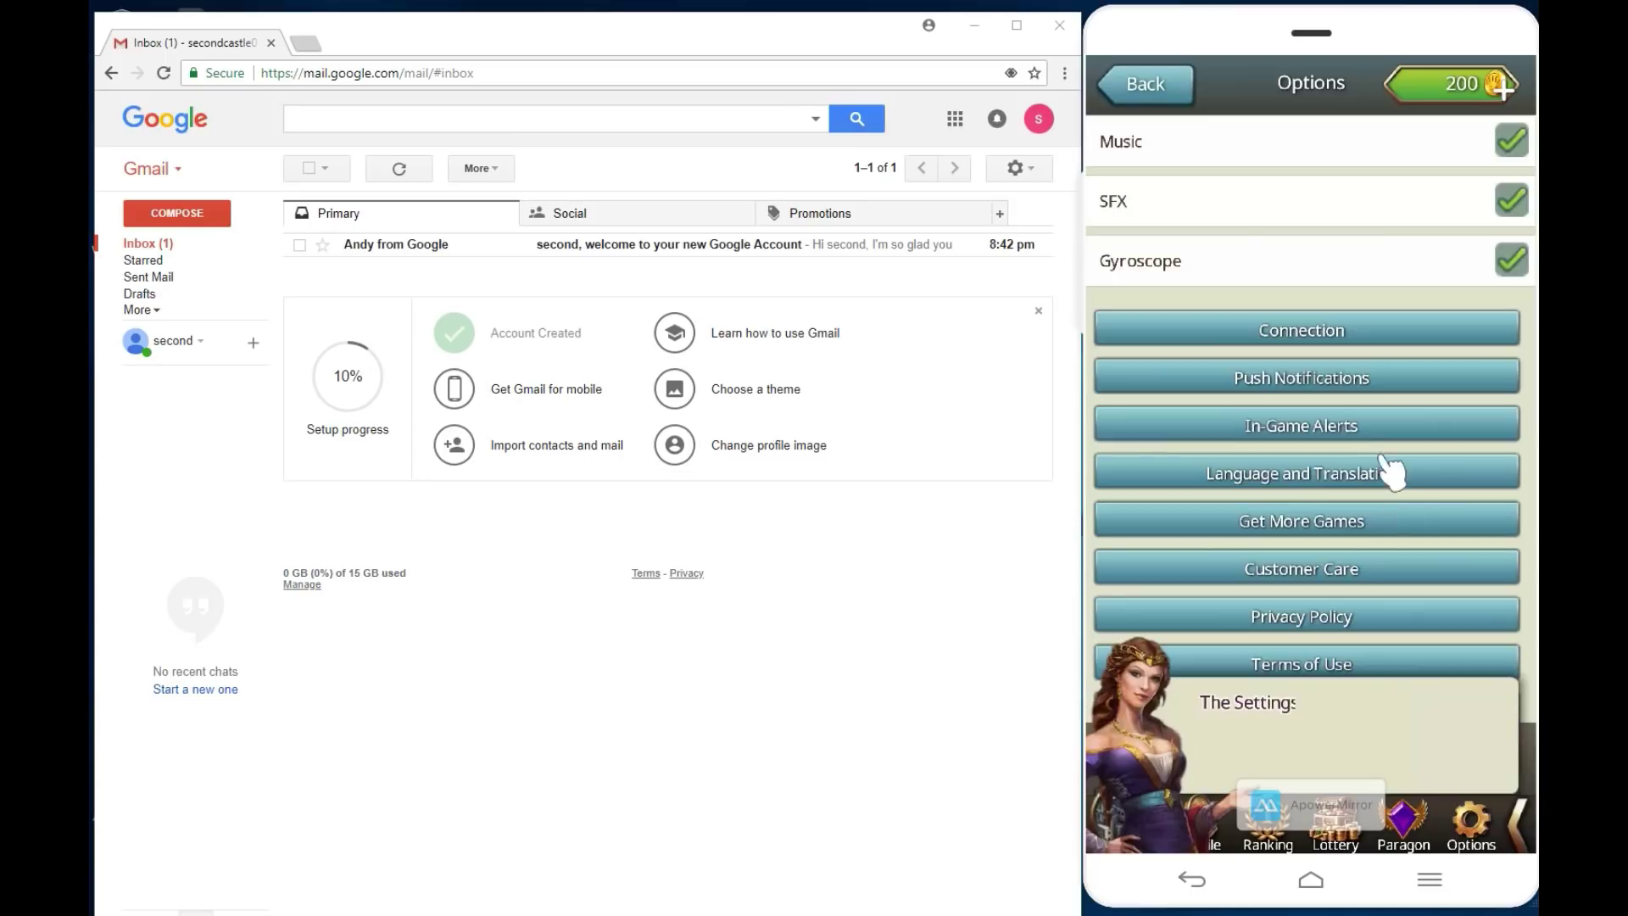
{"action": "left_click", "coordinate": [1512, 257]}
{"action": "left_click", "coordinate": [1513, 204]}
{"action": "left_click", "coordinate": [1509, 143]}
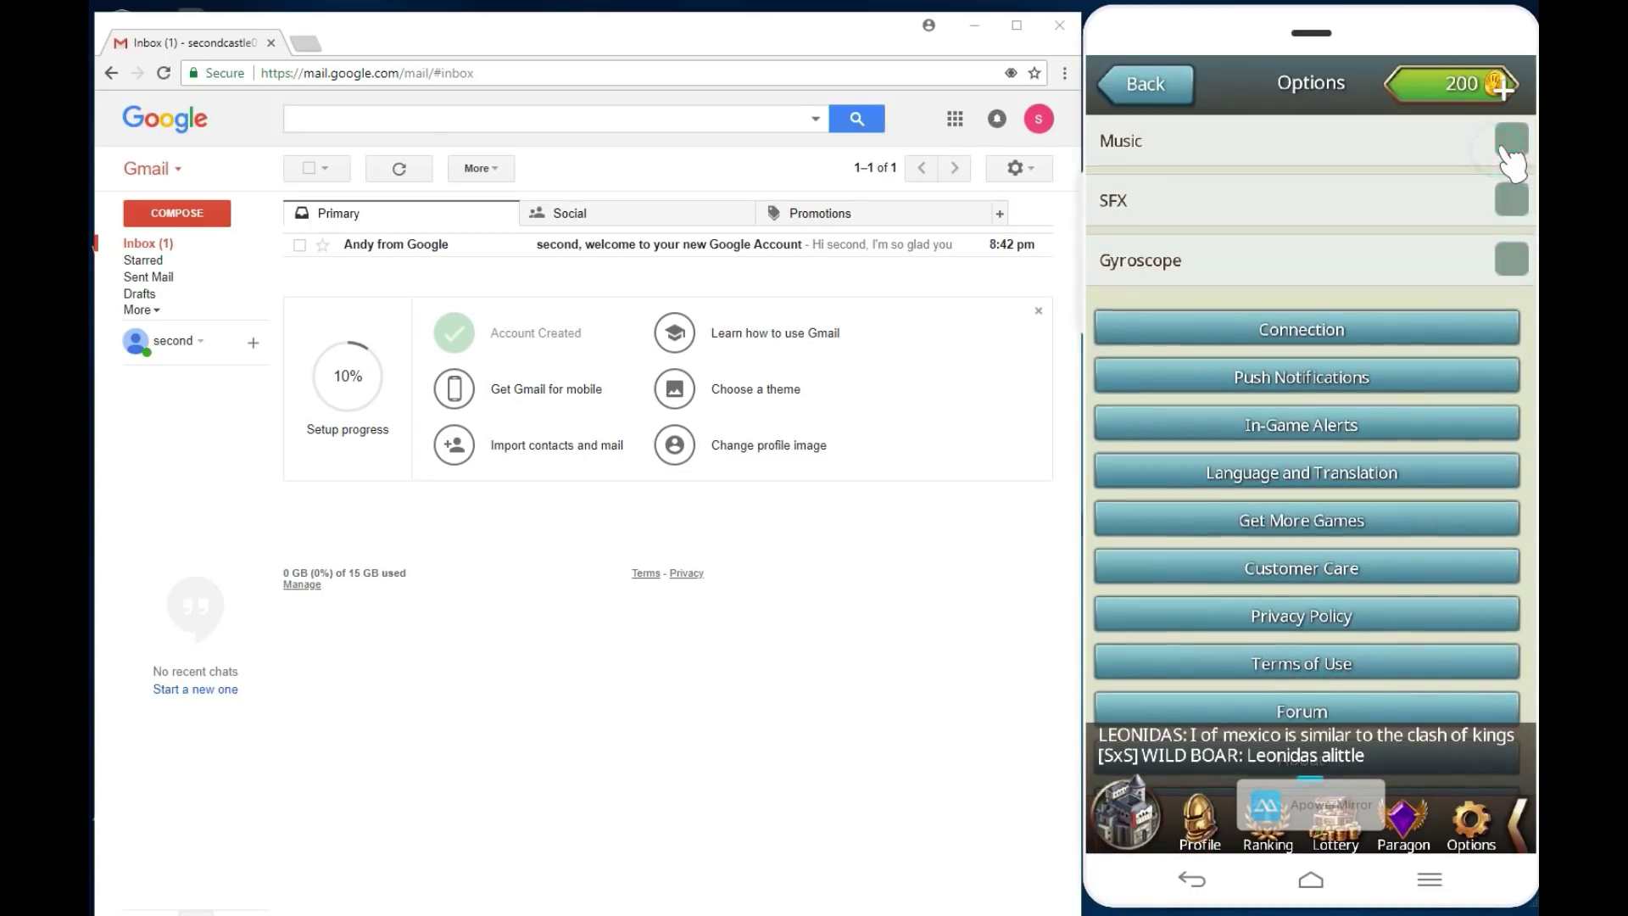
Step: Disable Military Production, Alliance Diplomacy, Alliance Member, Local News, Realm News and Miscellaneous push notifications
{"action": "left_click", "coordinate": [1355, 382]}
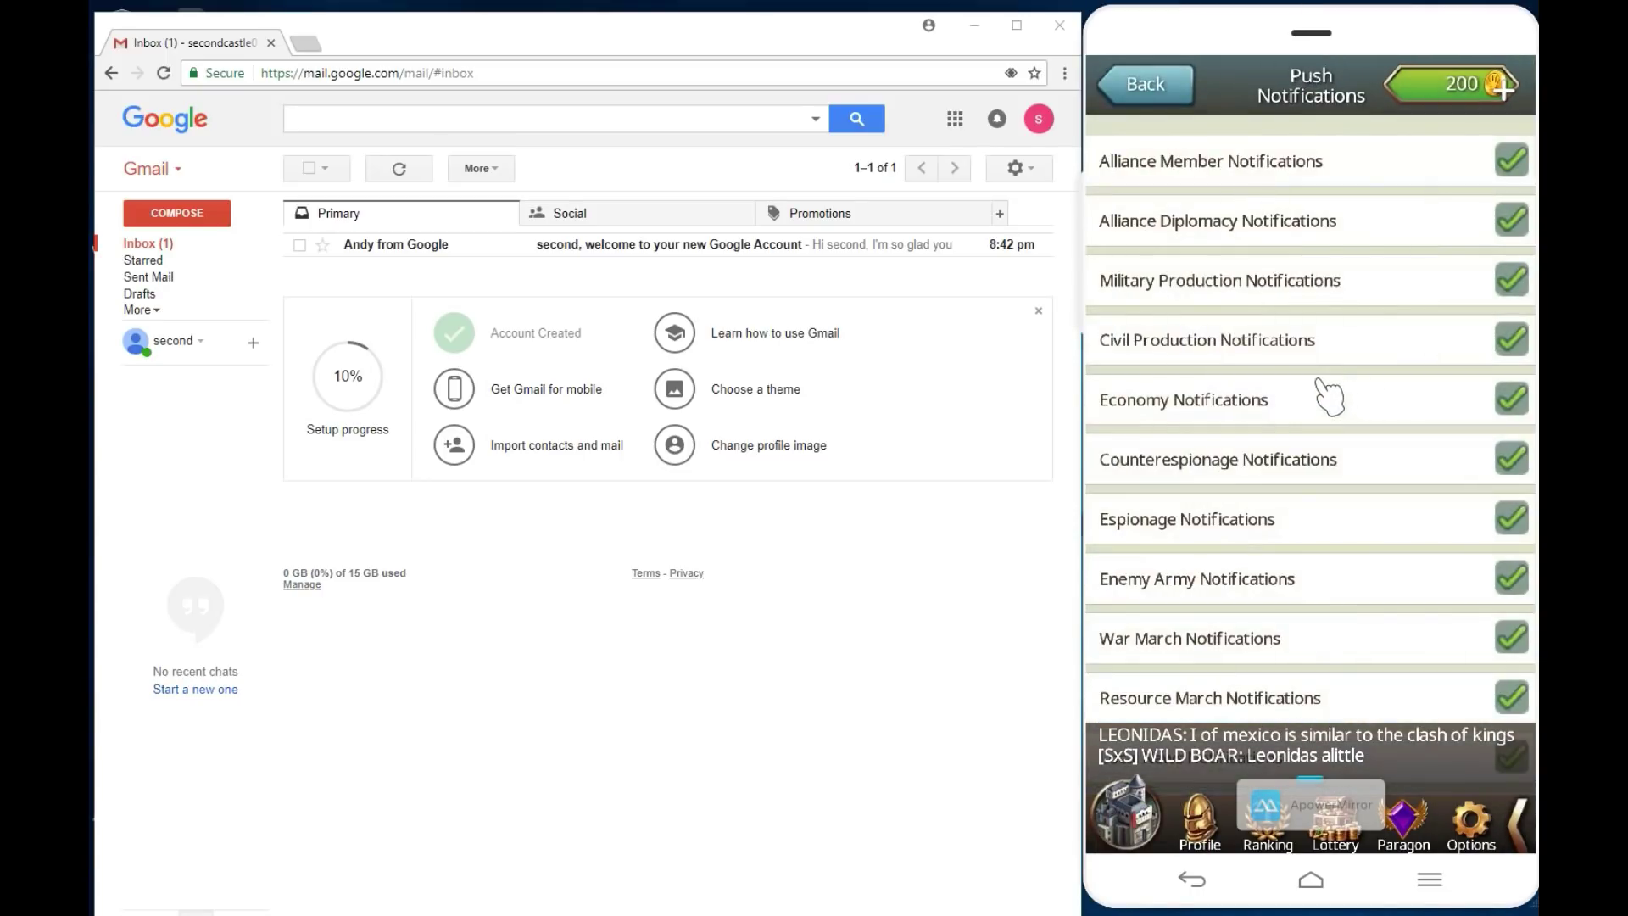
{"action": "left_click", "coordinate": [1511, 281]}
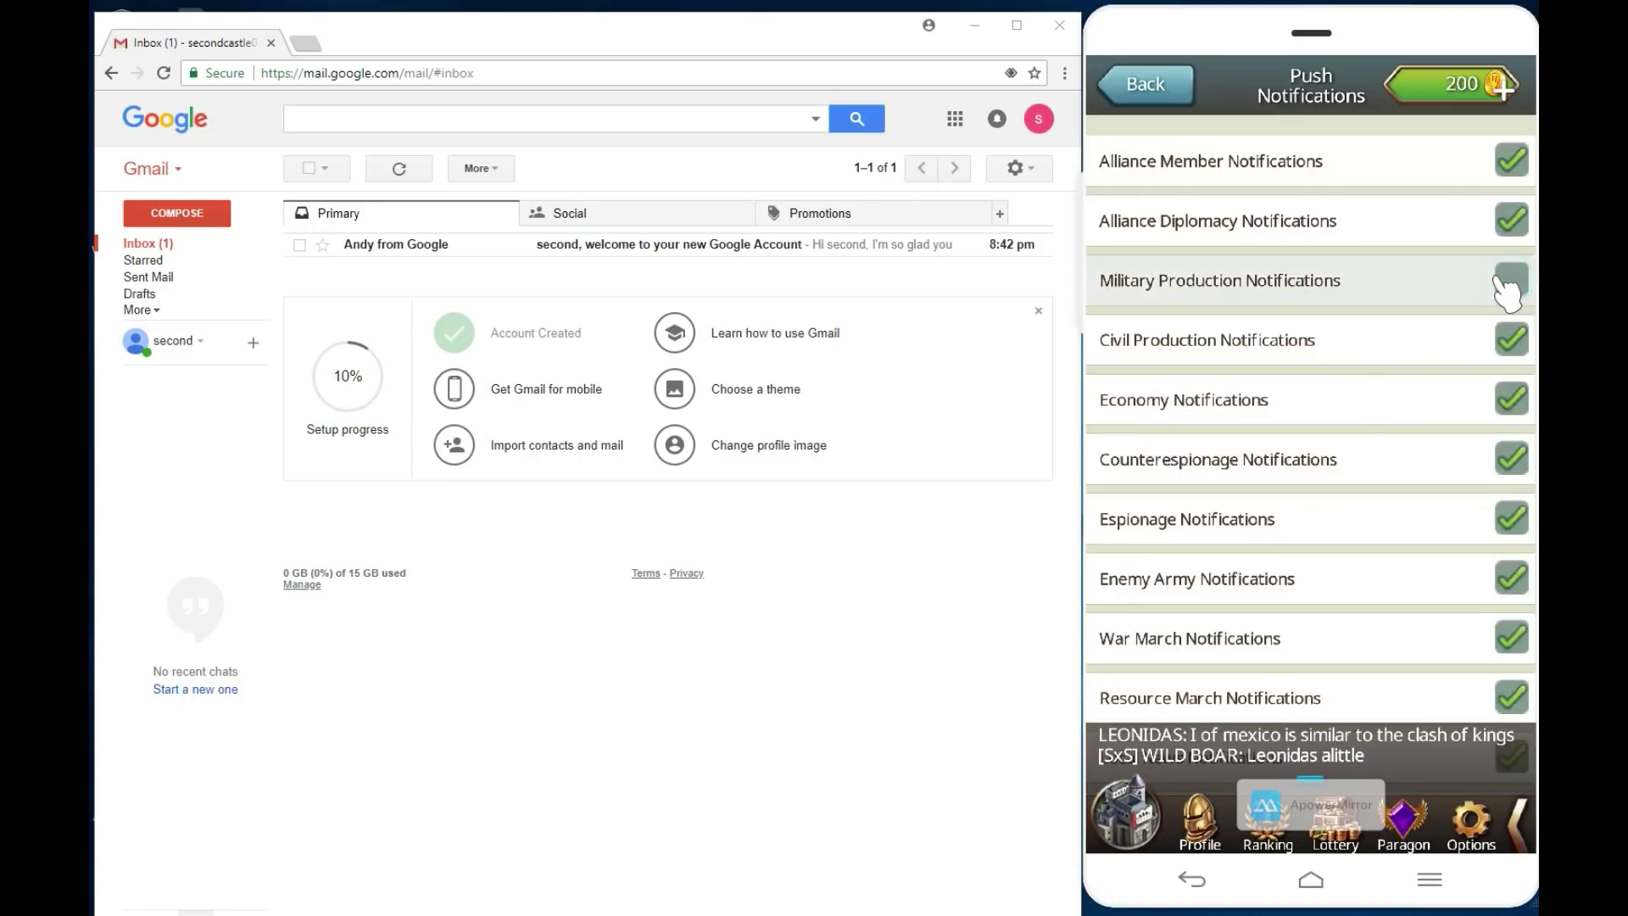
{"action": "left_click", "coordinate": [1516, 222]}
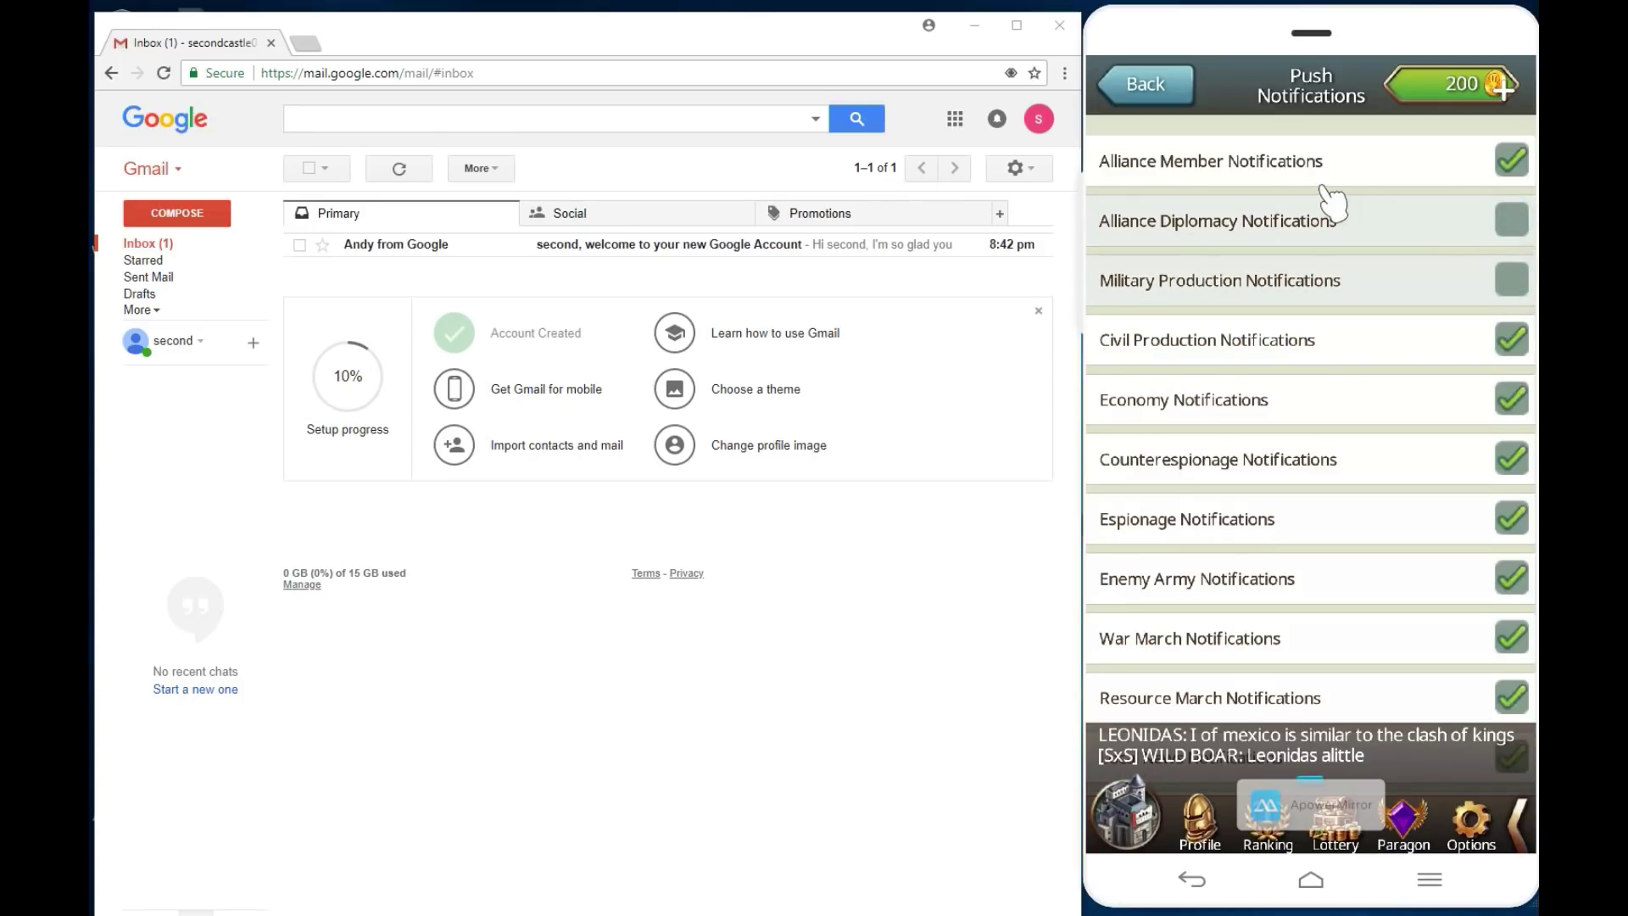
{"action": "left_click", "coordinate": [1516, 163]}
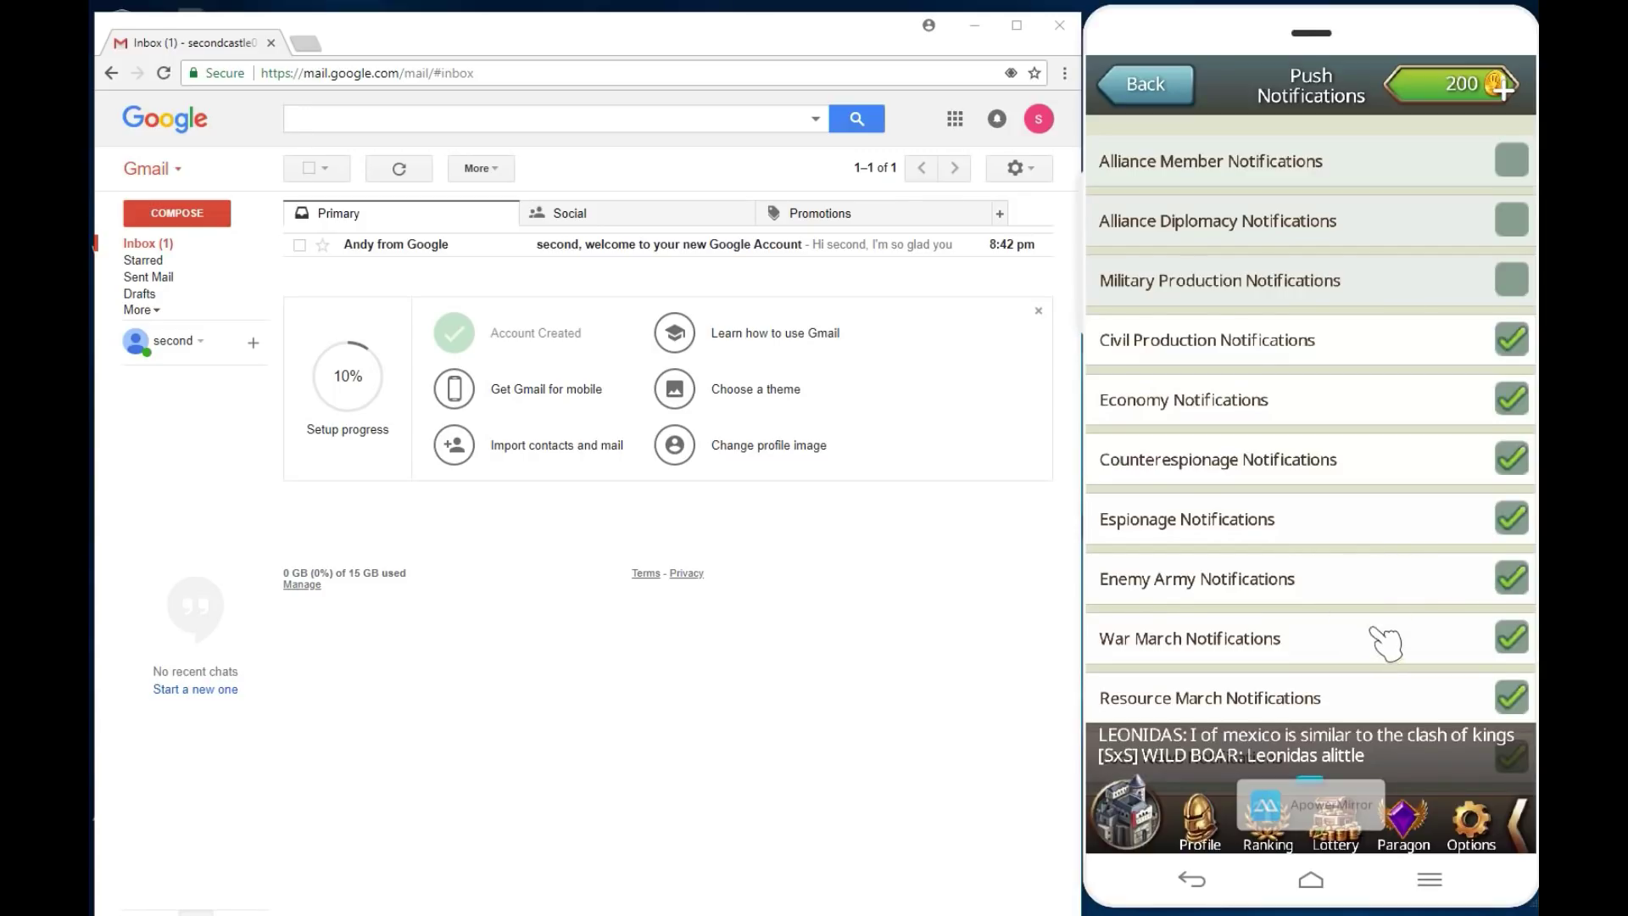
{"action": "left_click_drag", "start_coordinate": [1375, 632], "coordinate": [1340, 453]}
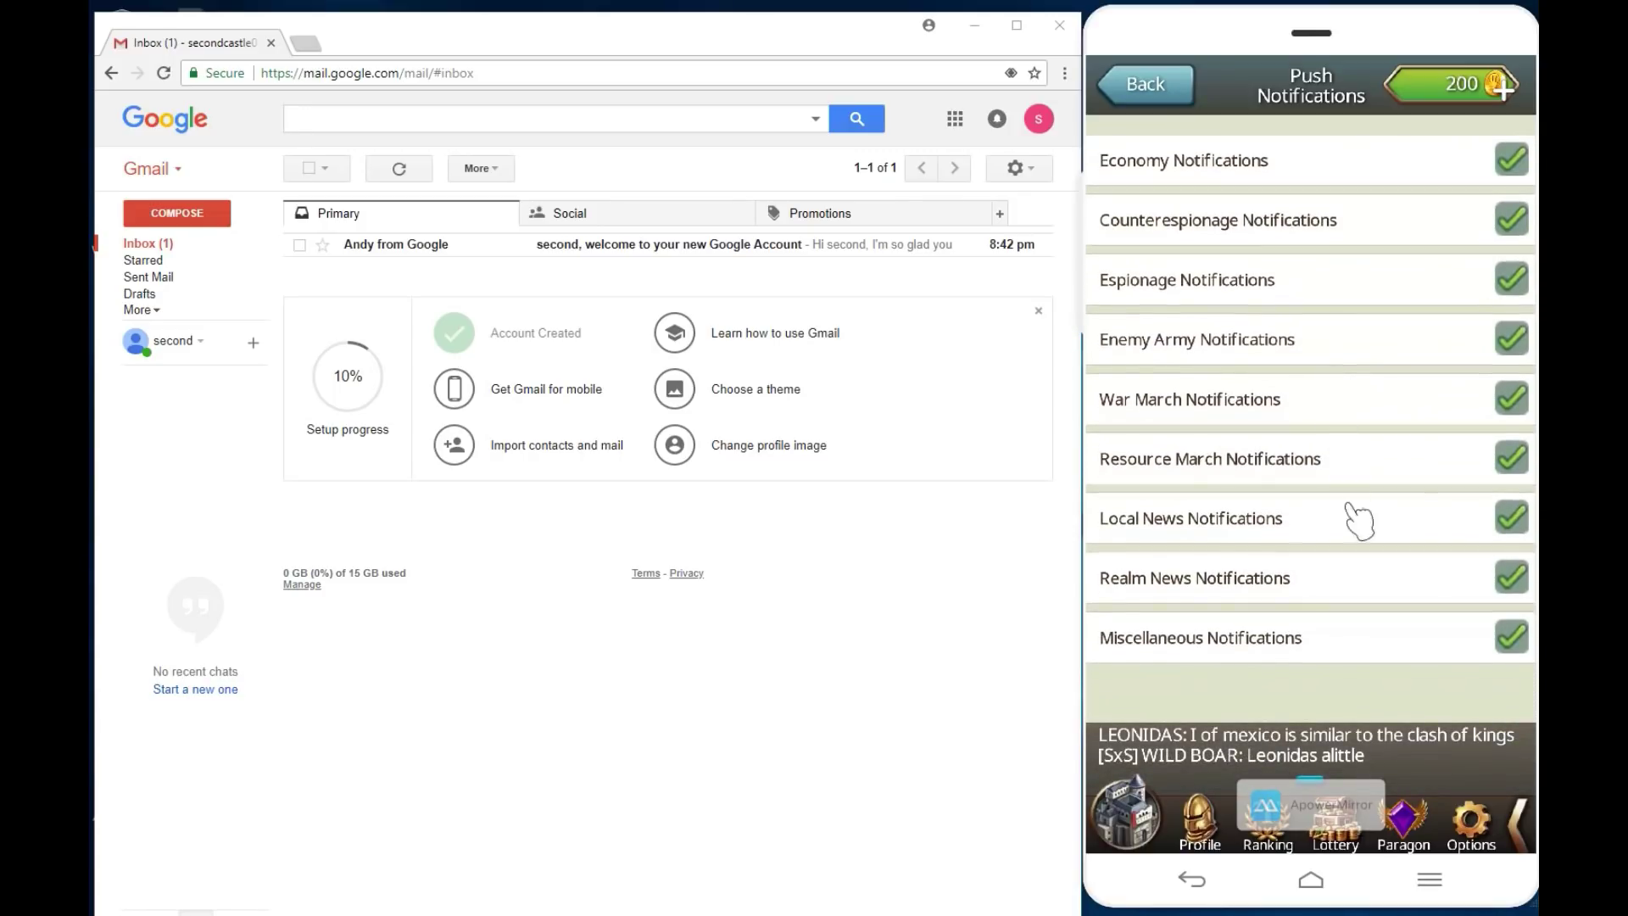
{"action": "left_click", "coordinate": [1497, 530]}
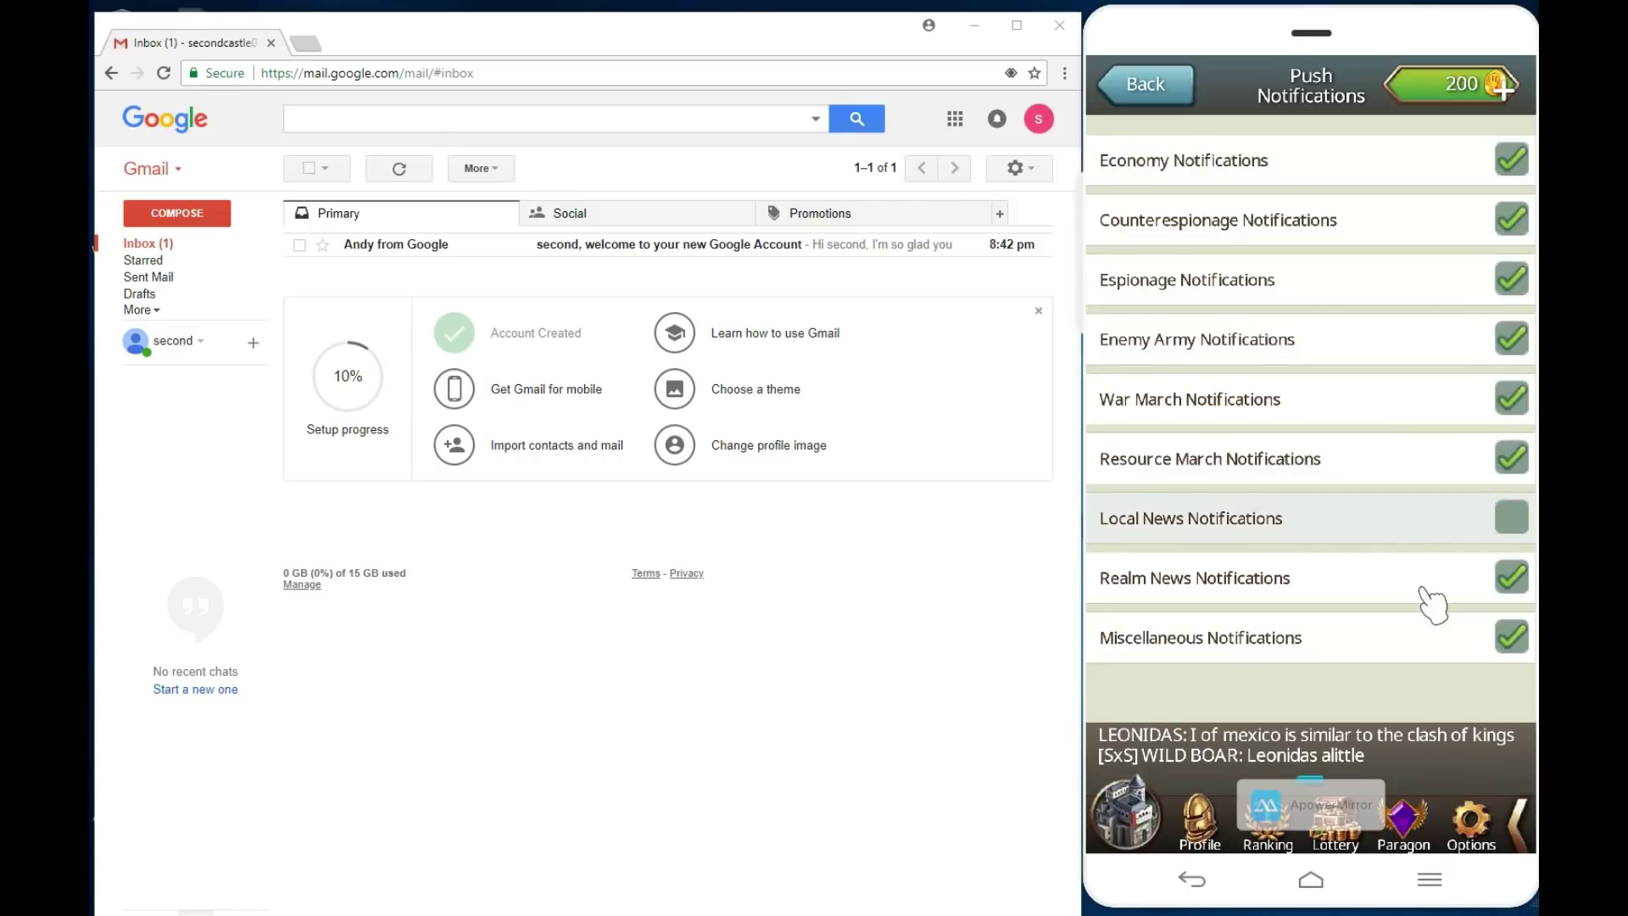
{"action": "left_click", "coordinate": [1433, 587]}
{"action": "left_click", "coordinate": [1428, 641]}
Step: Disable Resource March, War March and Enemy Army notifications, keeping Espionage and Counterespionage on
{"action": "left_click", "coordinate": [1512, 638]}
{"action": "left_click", "coordinate": [1496, 585]}
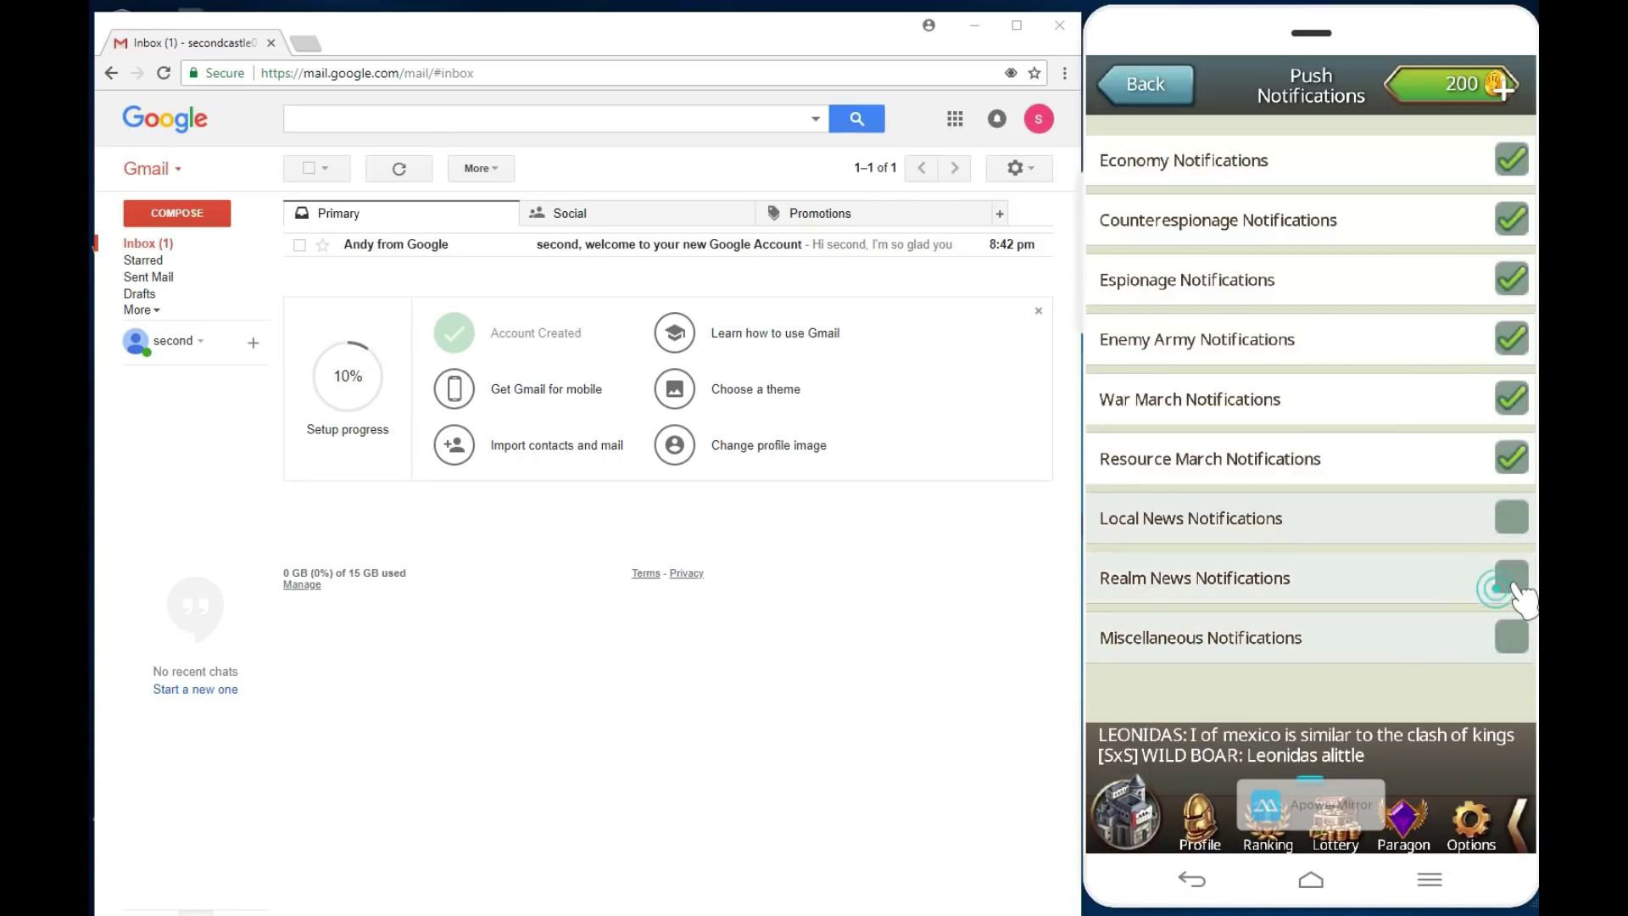
{"action": "left_click", "coordinate": [1513, 459]}
{"action": "left_click", "coordinate": [1514, 398]}
{"action": "left_click", "coordinate": [1514, 339]}
{"action": "left_click", "coordinate": [1514, 280]}
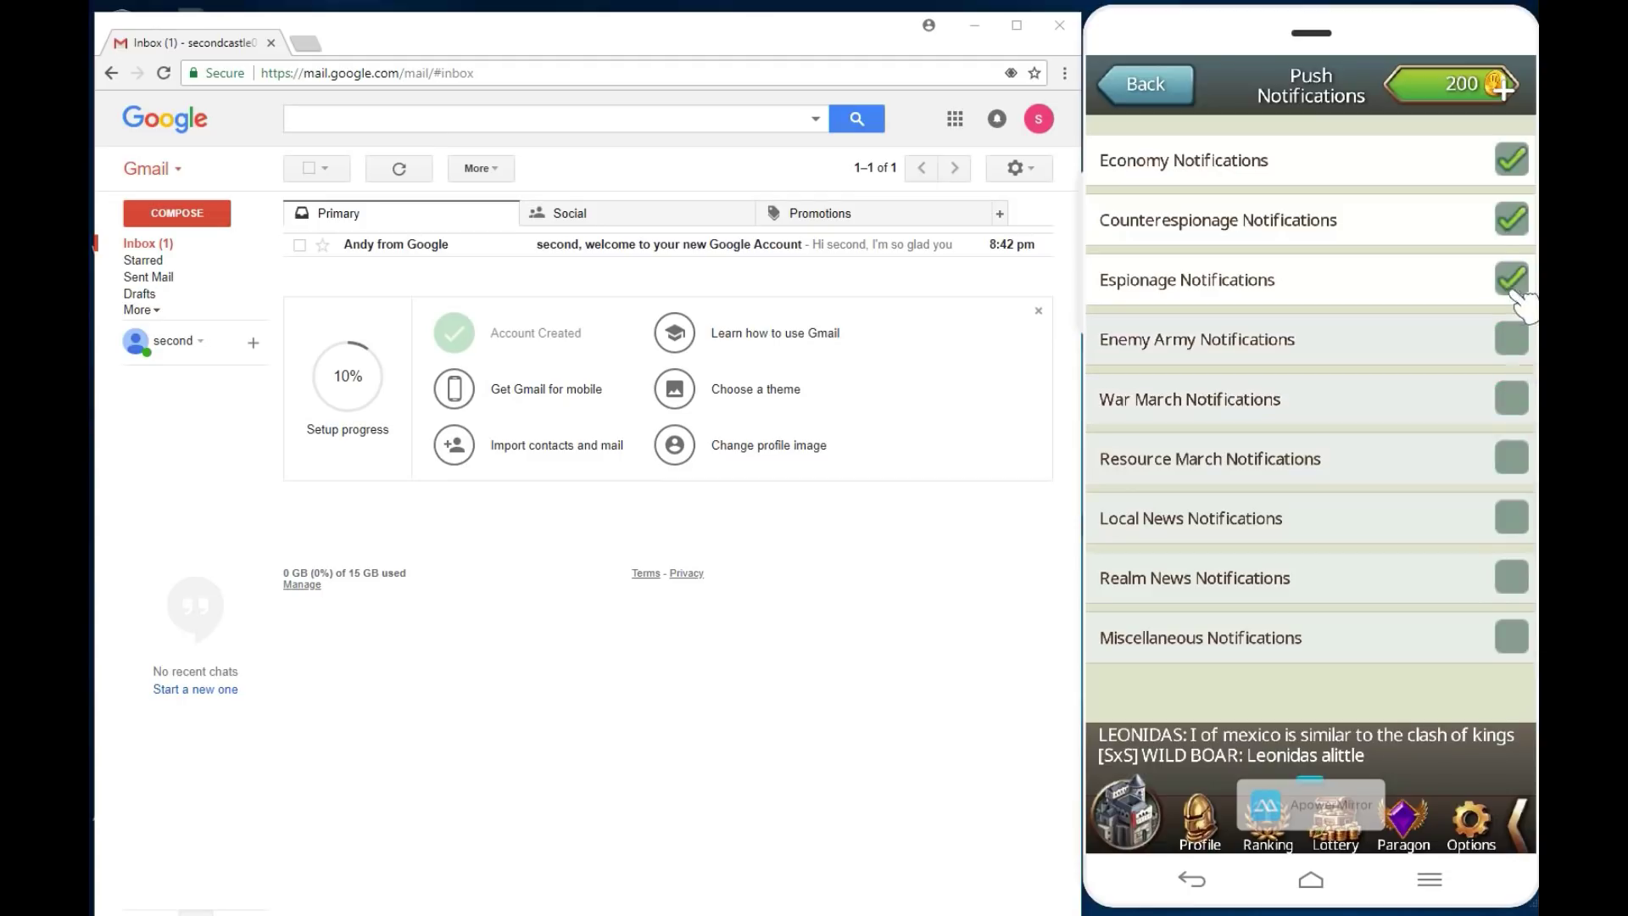
{"action": "left_click", "coordinate": [1513, 221]}
{"action": "left_click", "coordinate": [1513, 280]}
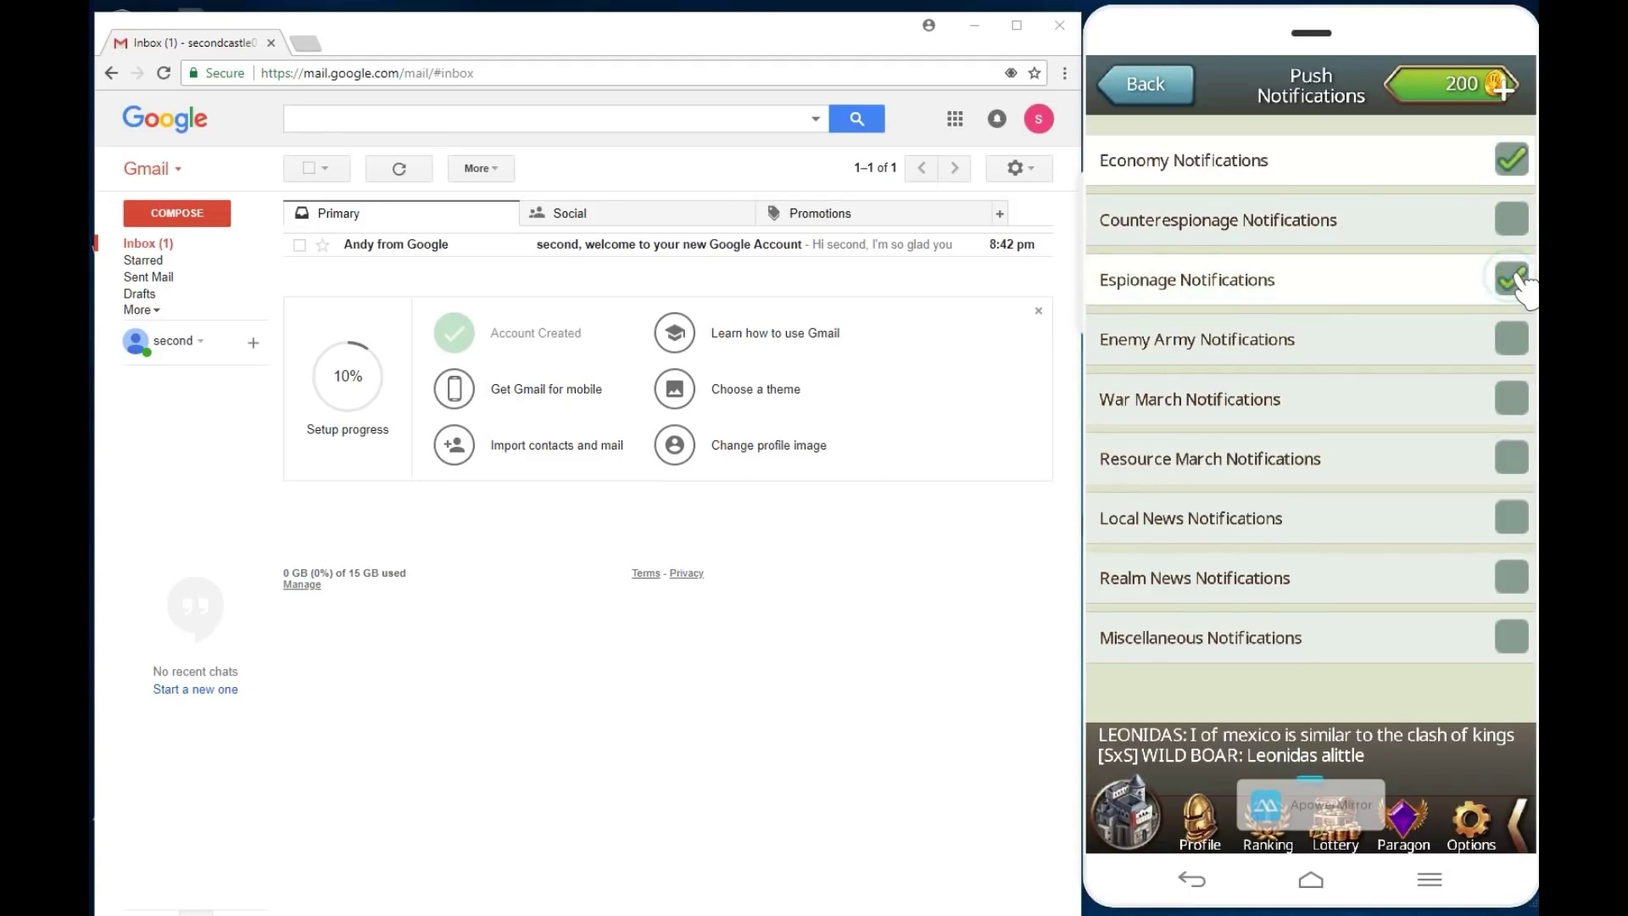
{"action": "left_click", "coordinate": [1506, 224]}
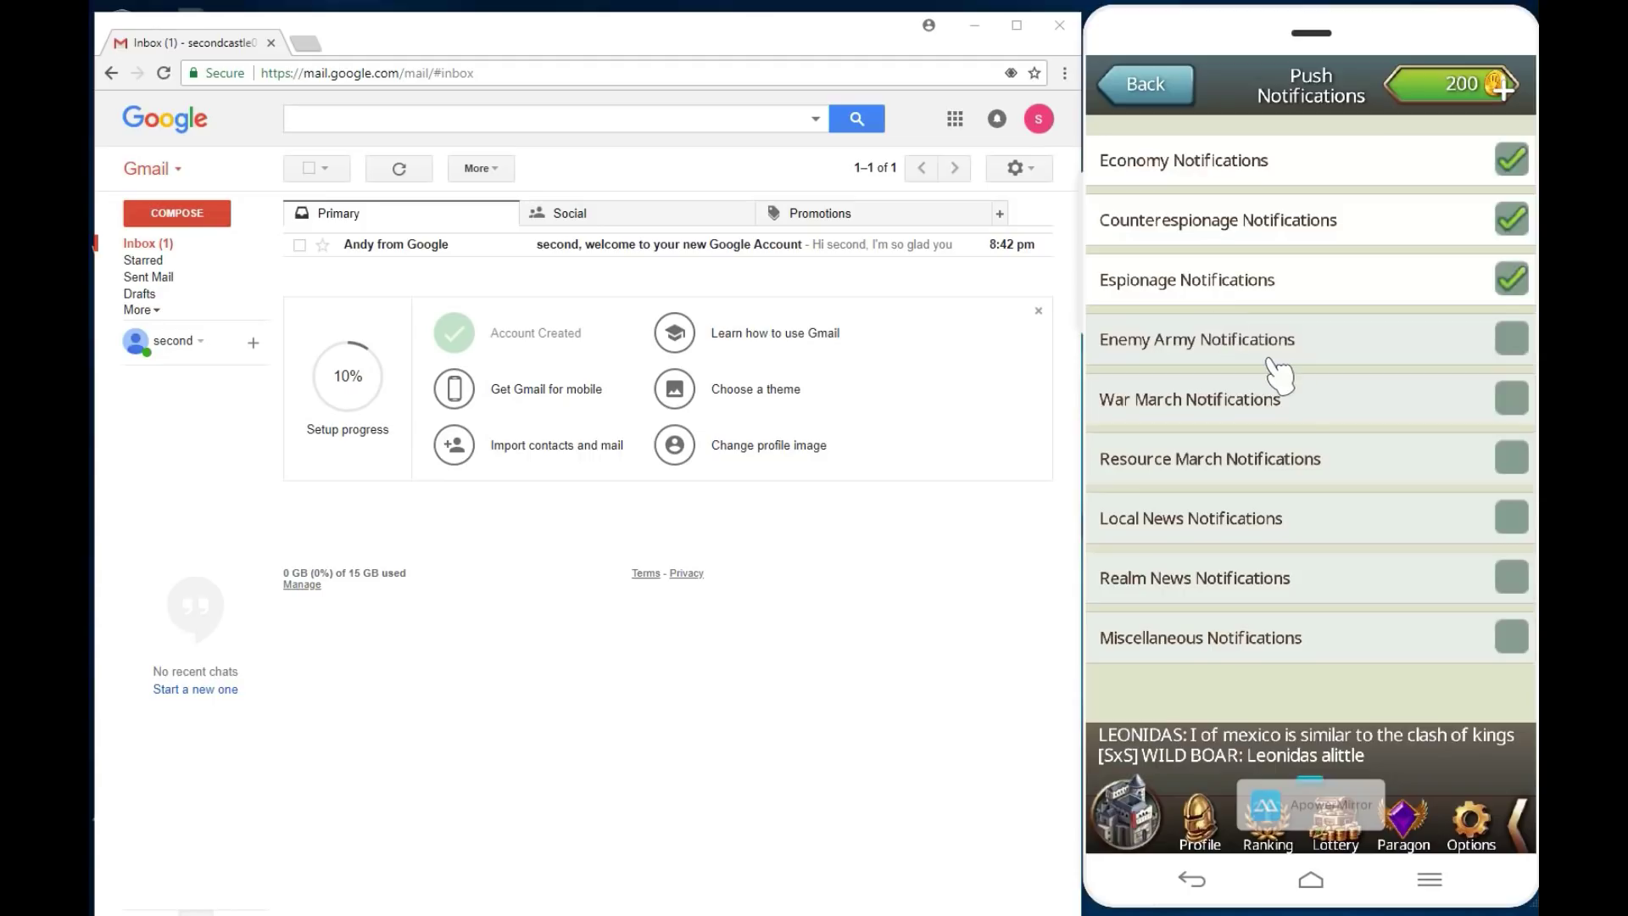
{"action": "key", "text": "Escape"}
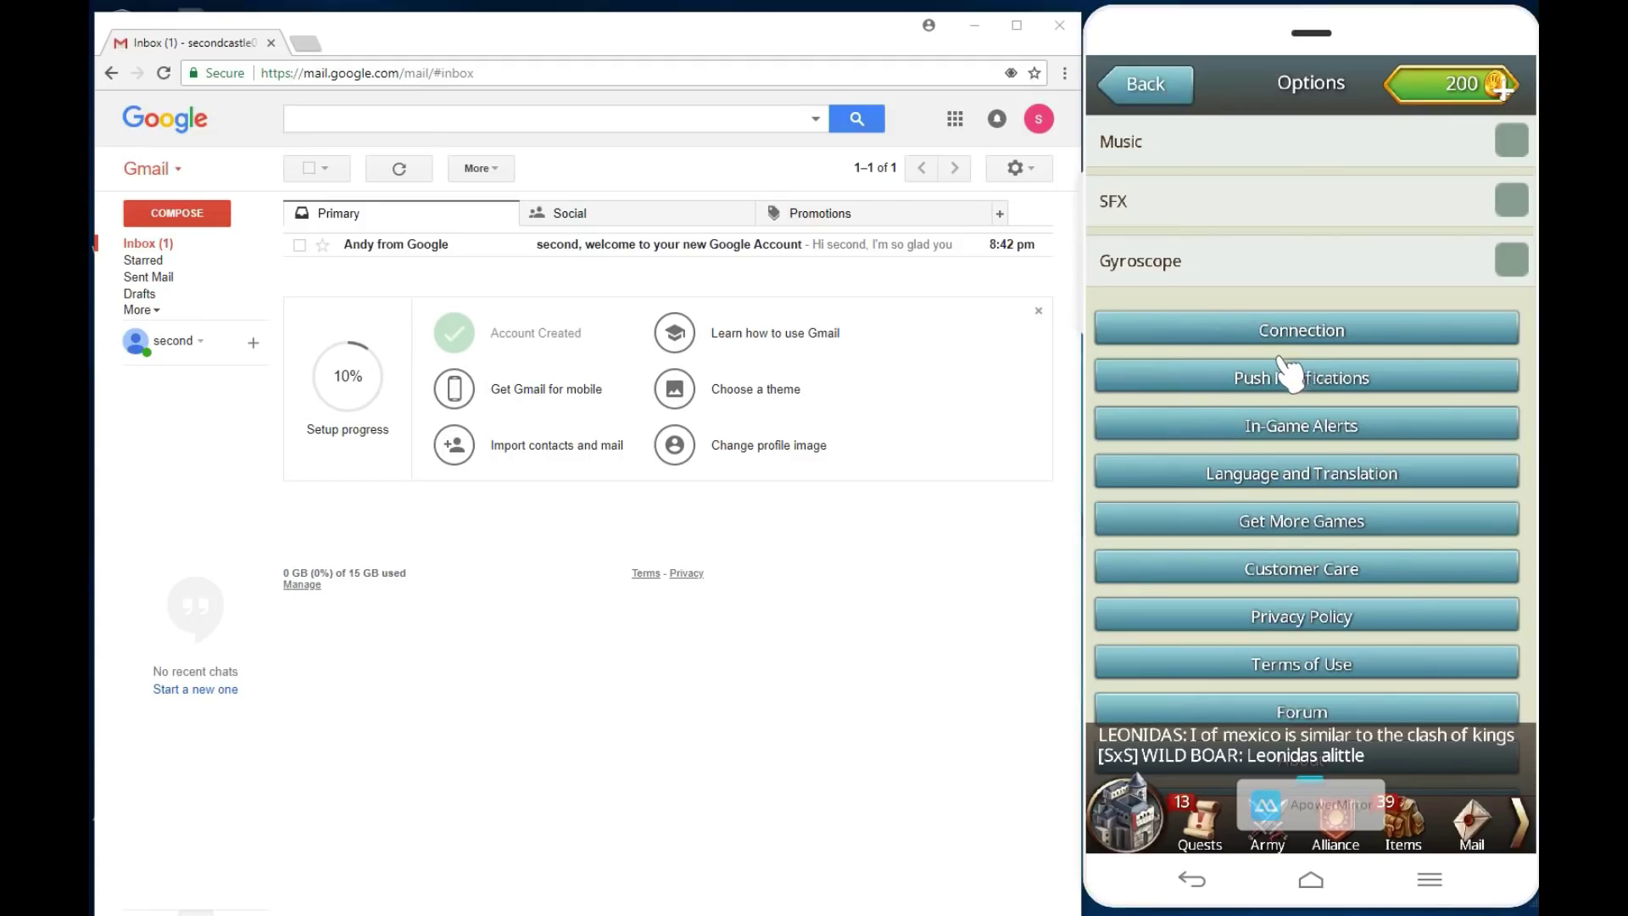
Step: Start a Play Games sign-in from Connection and choose to add another Google account
{"action": "left_click", "coordinate": [1305, 324]}
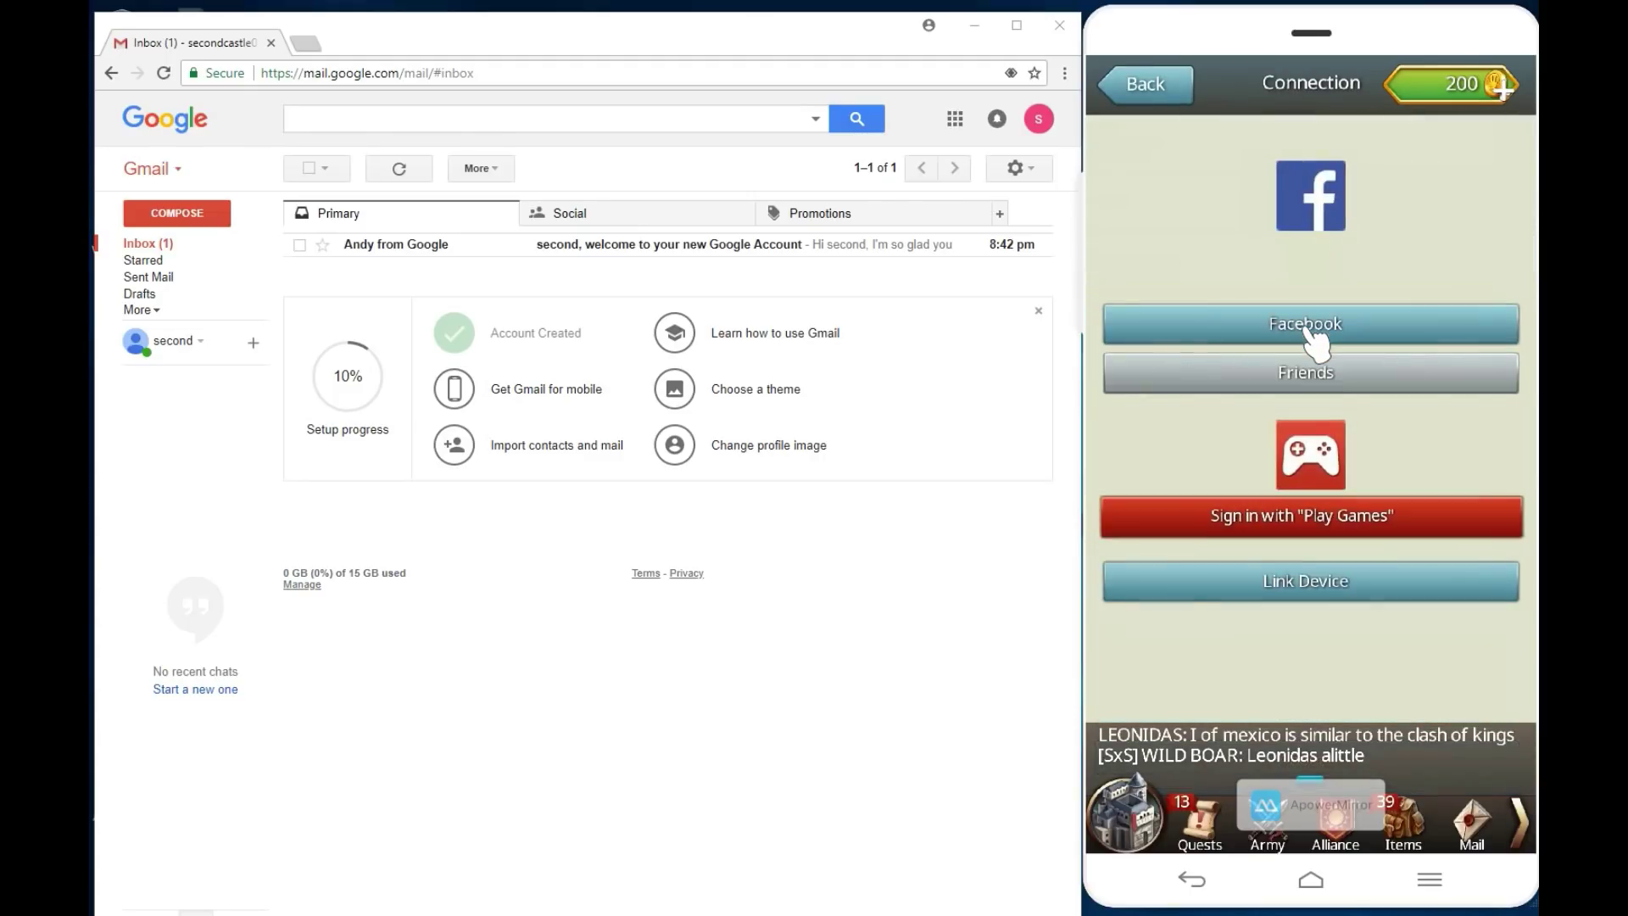
{"action": "left_click", "coordinate": [1325, 532]}
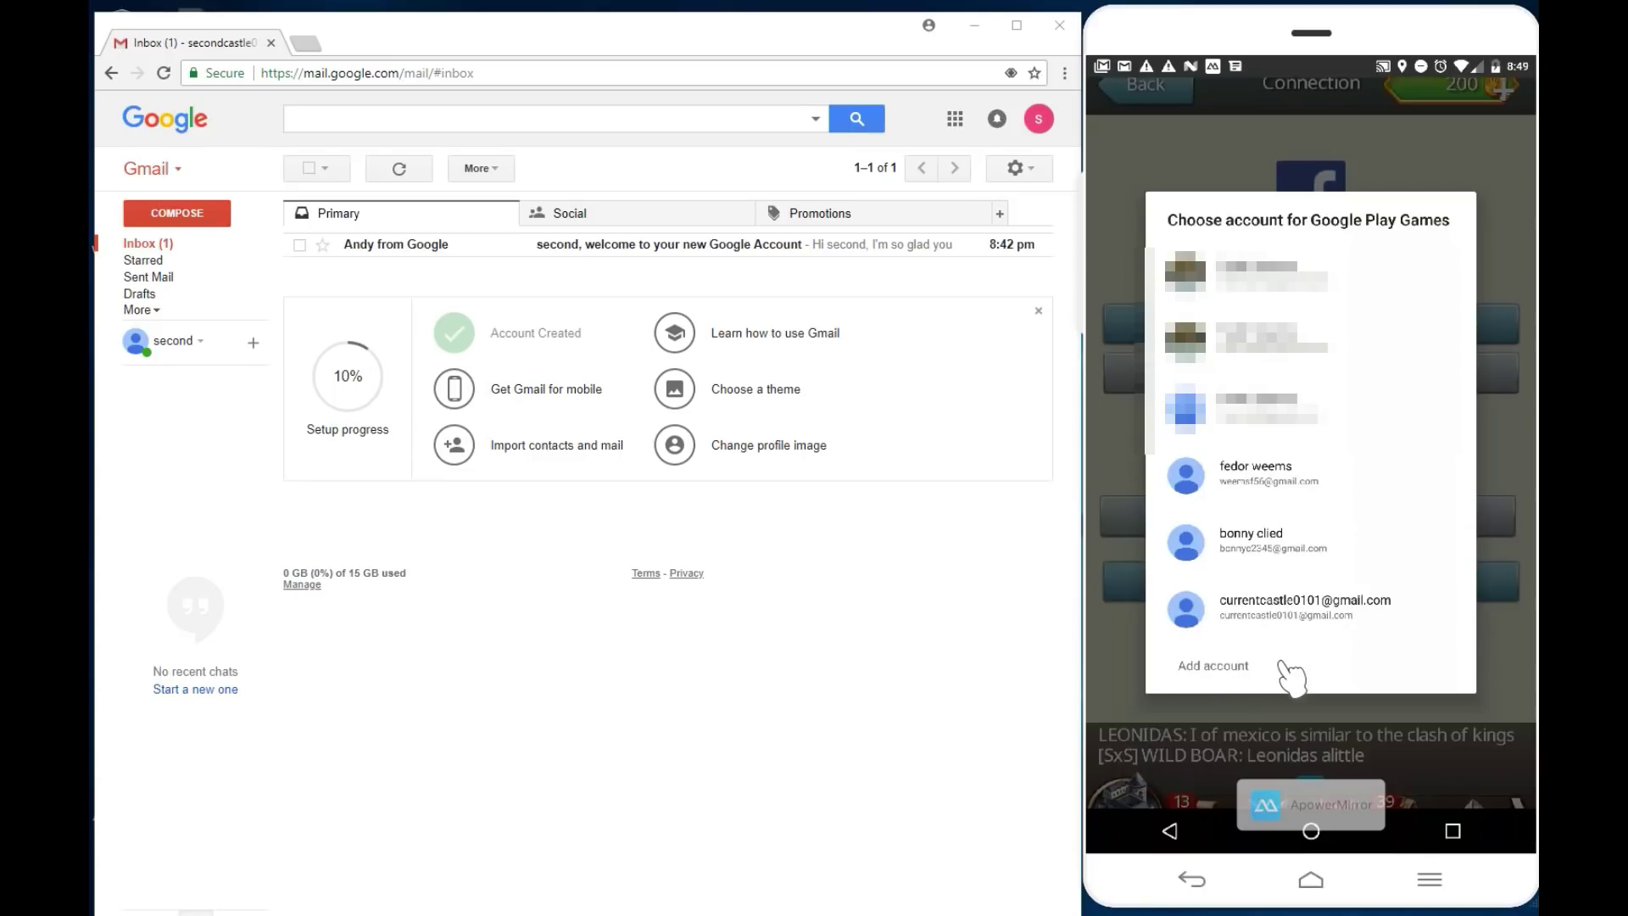
{"action": "left_click", "coordinate": [1214, 667]}
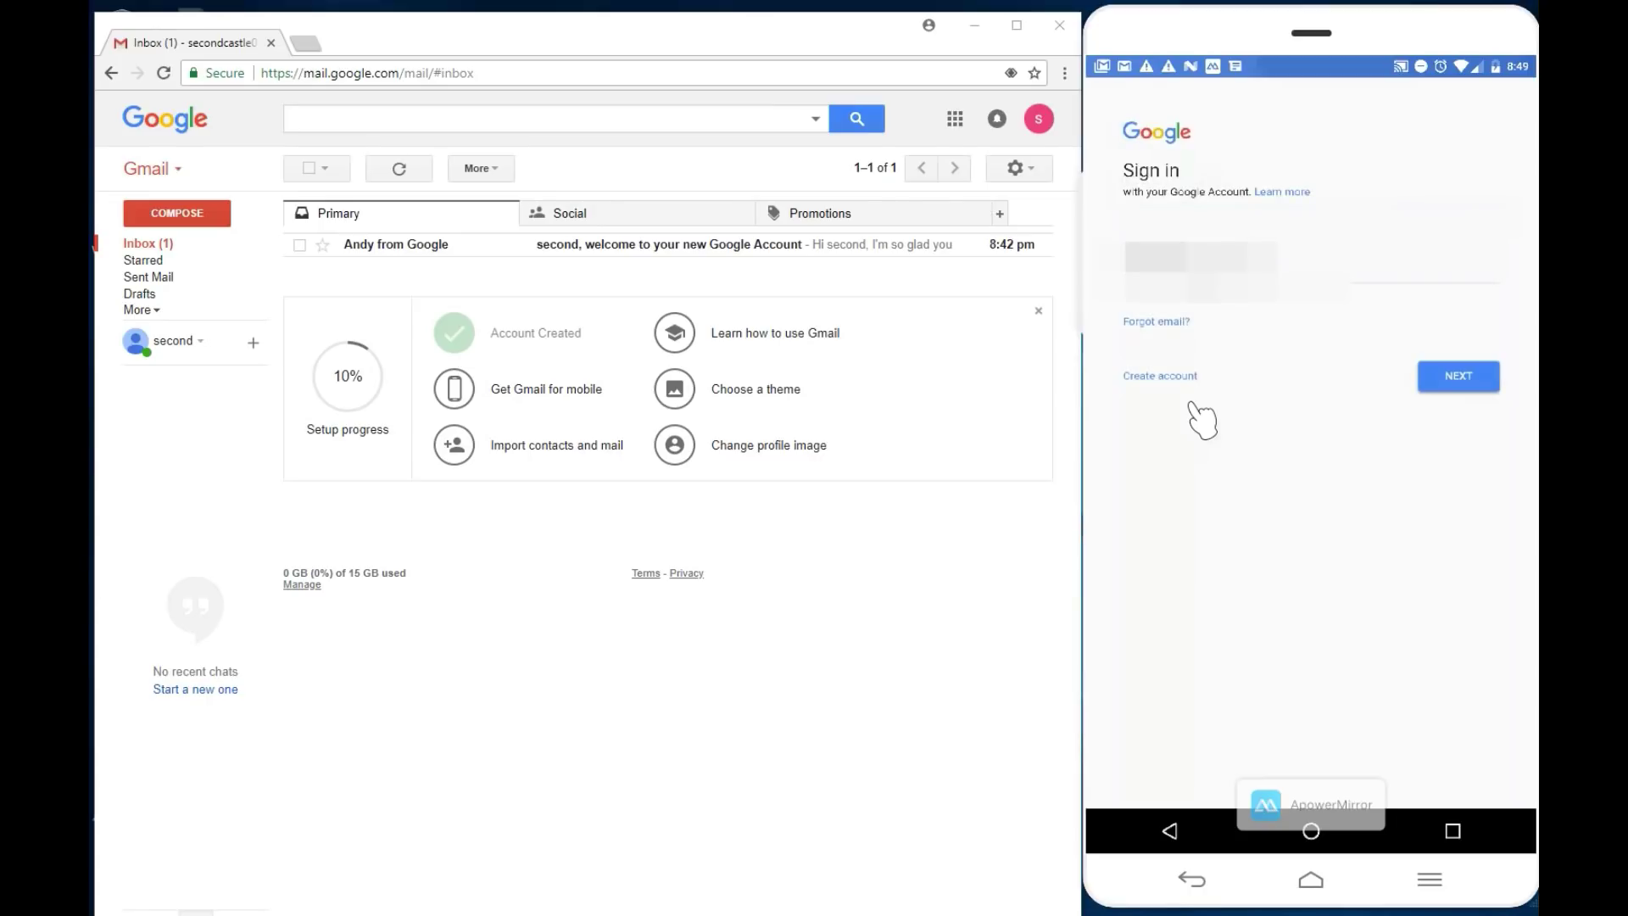
Step: Sign in with the second Google account's e-mail and password, then accept the terms
{"action": "left_click", "coordinate": [1263, 284]}
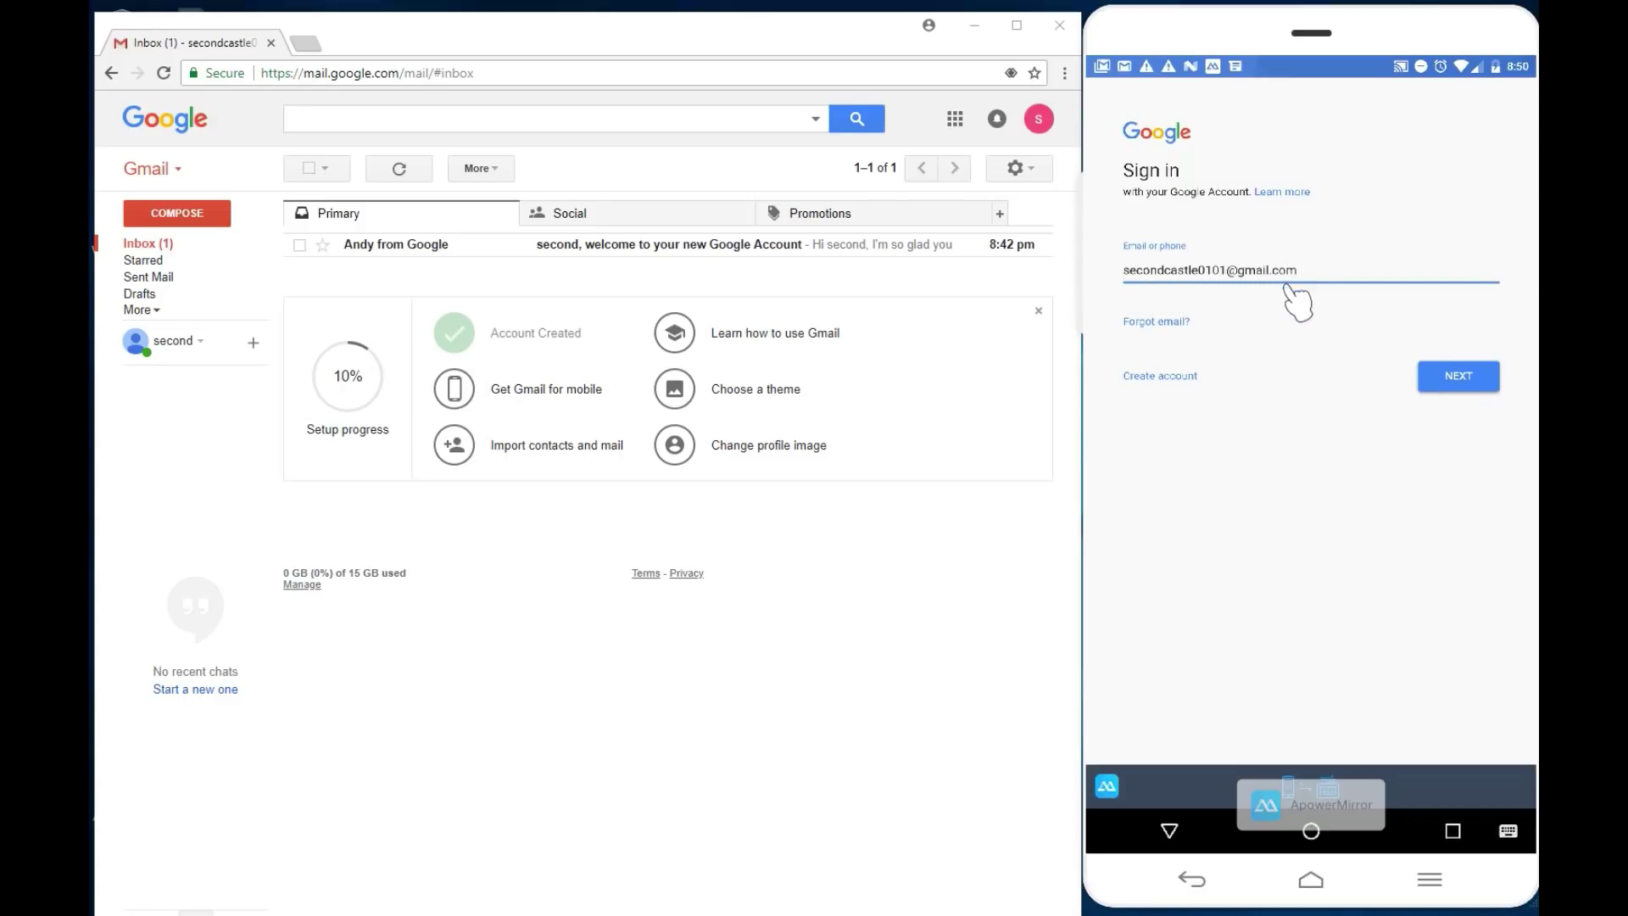
{"action": "left_click", "coordinate": [1458, 379]}
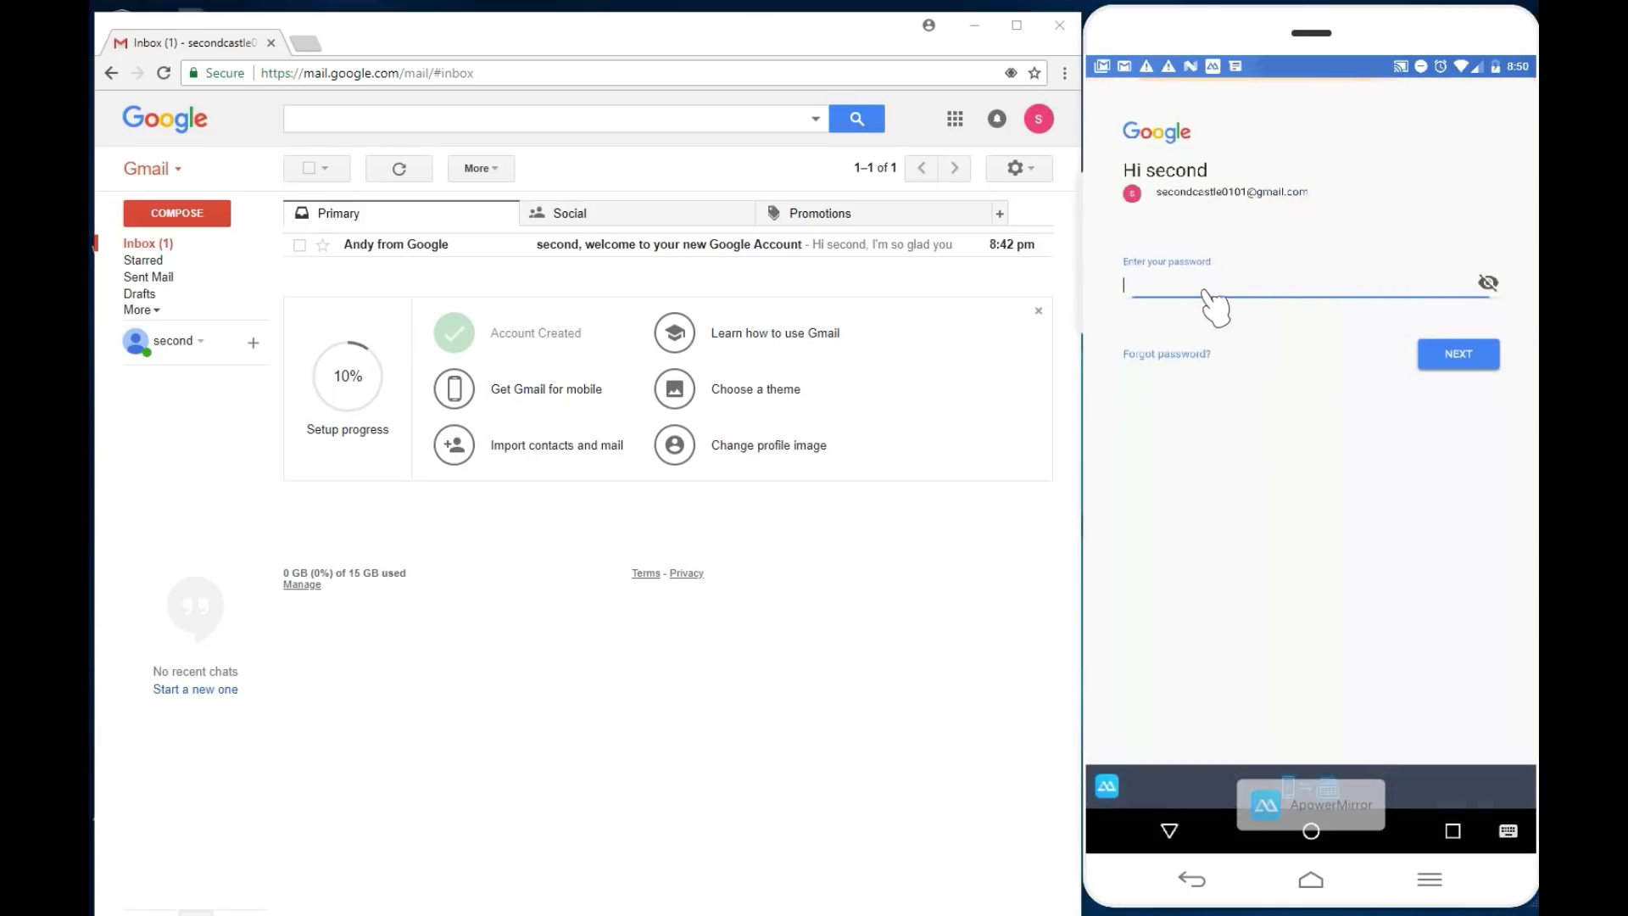
{"action": "left_click", "coordinate": [1195, 284]}
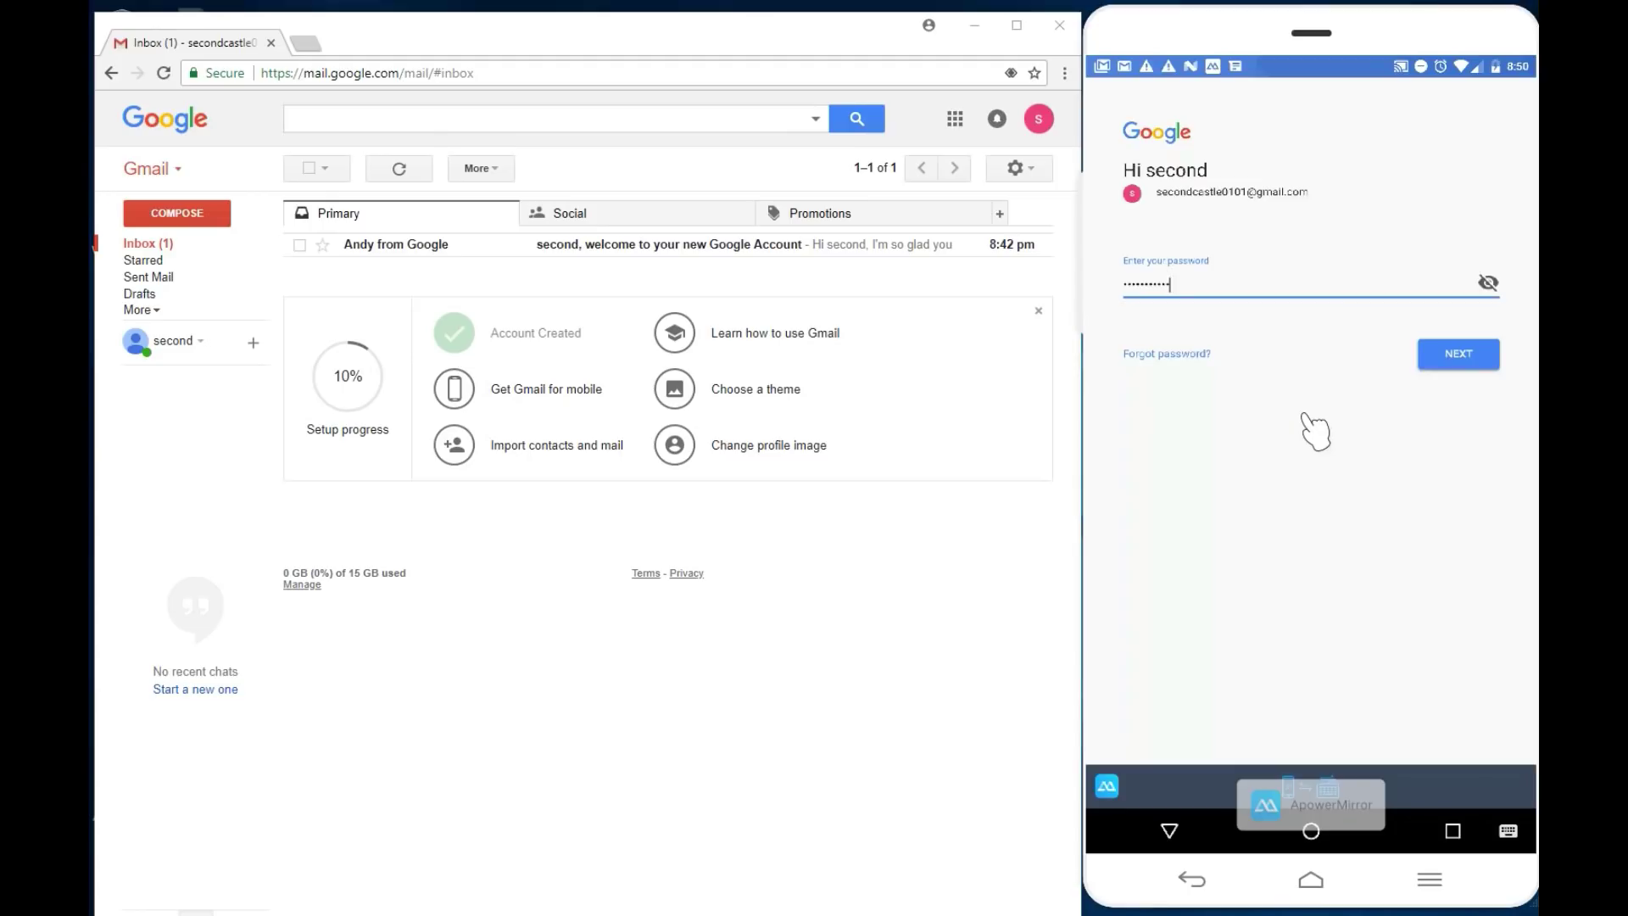
{"action": "left_click", "coordinate": [1457, 356]}
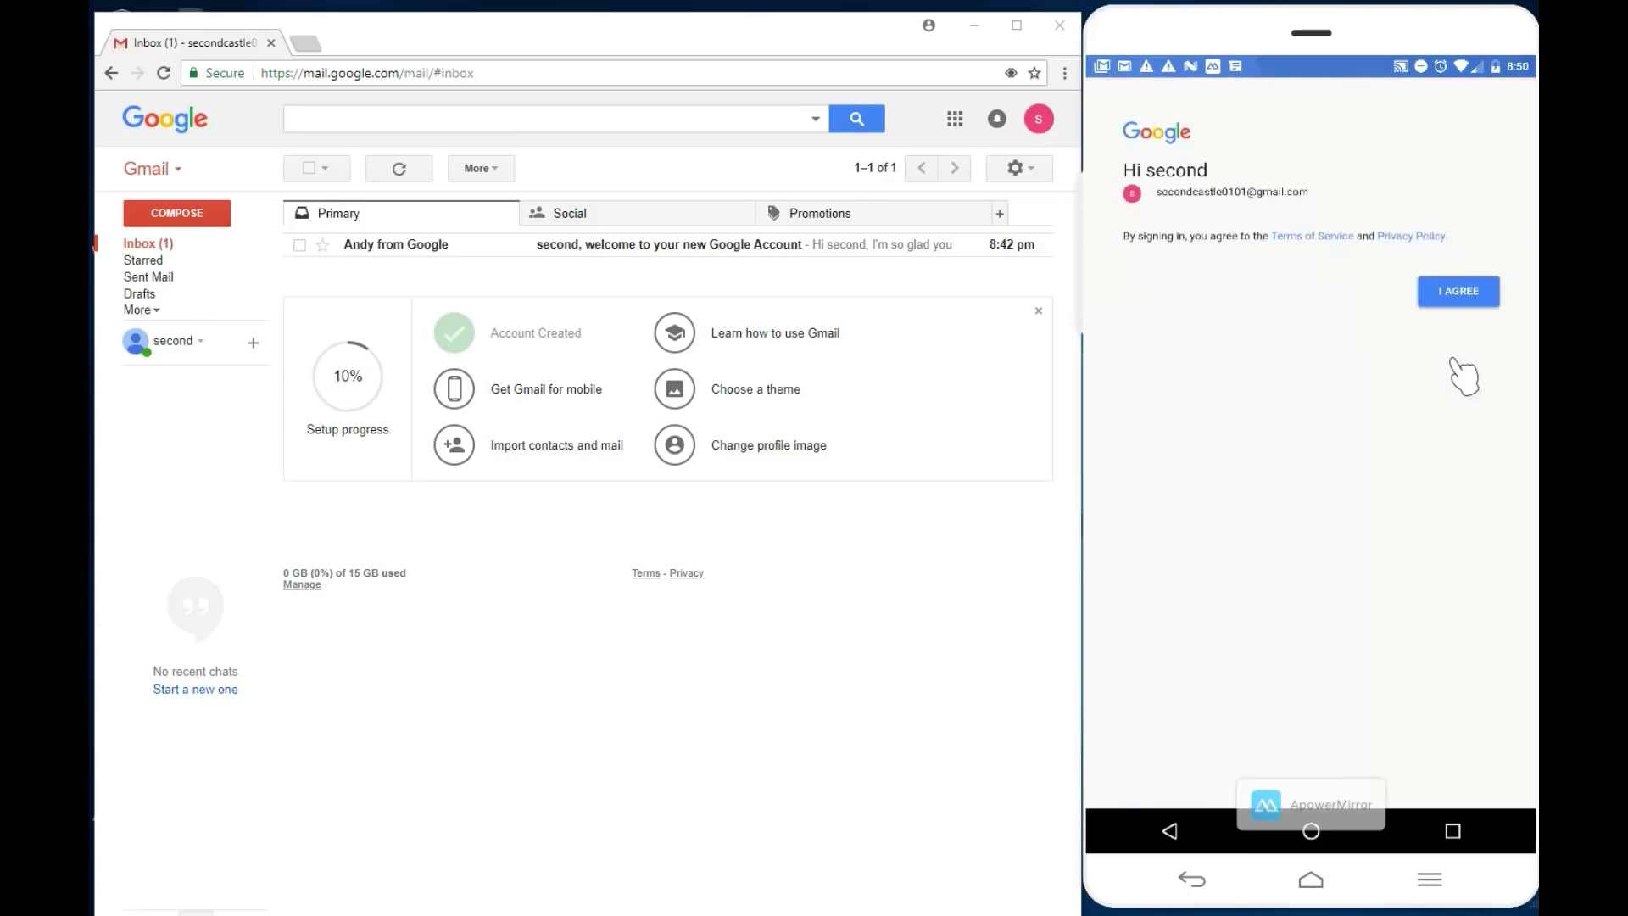
{"action": "left_click", "coordinate": [1458, 294]}
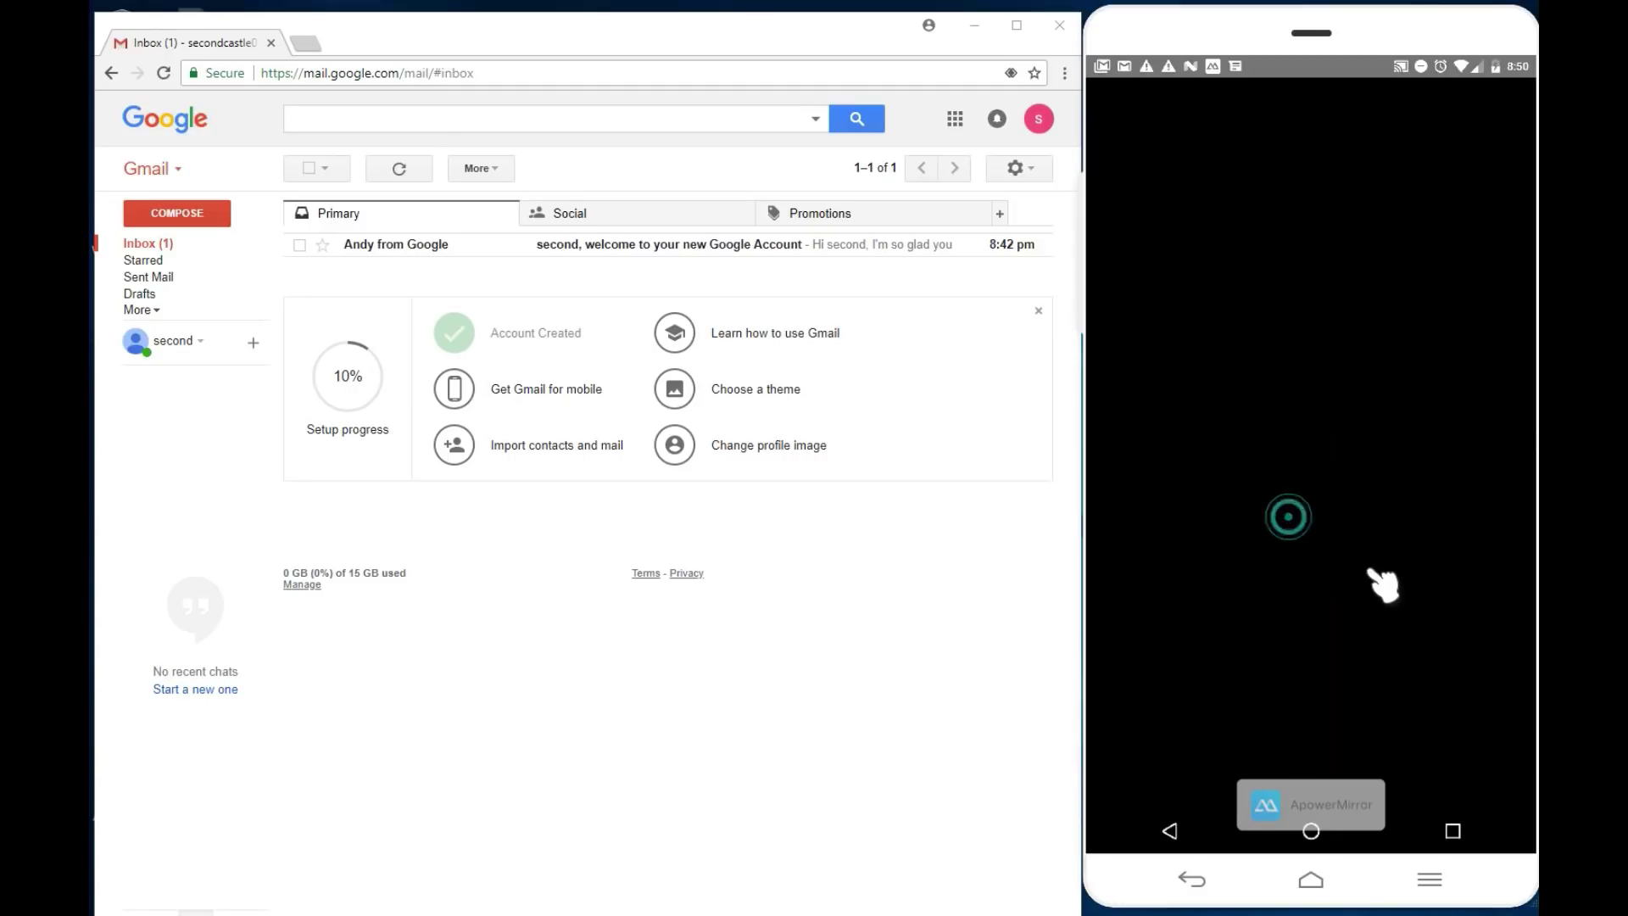
Step: Create a new Gamer ID and allow March of Empires to use the Play Games profile
{"action": "left_click", "coordinate": [1439, 596]}
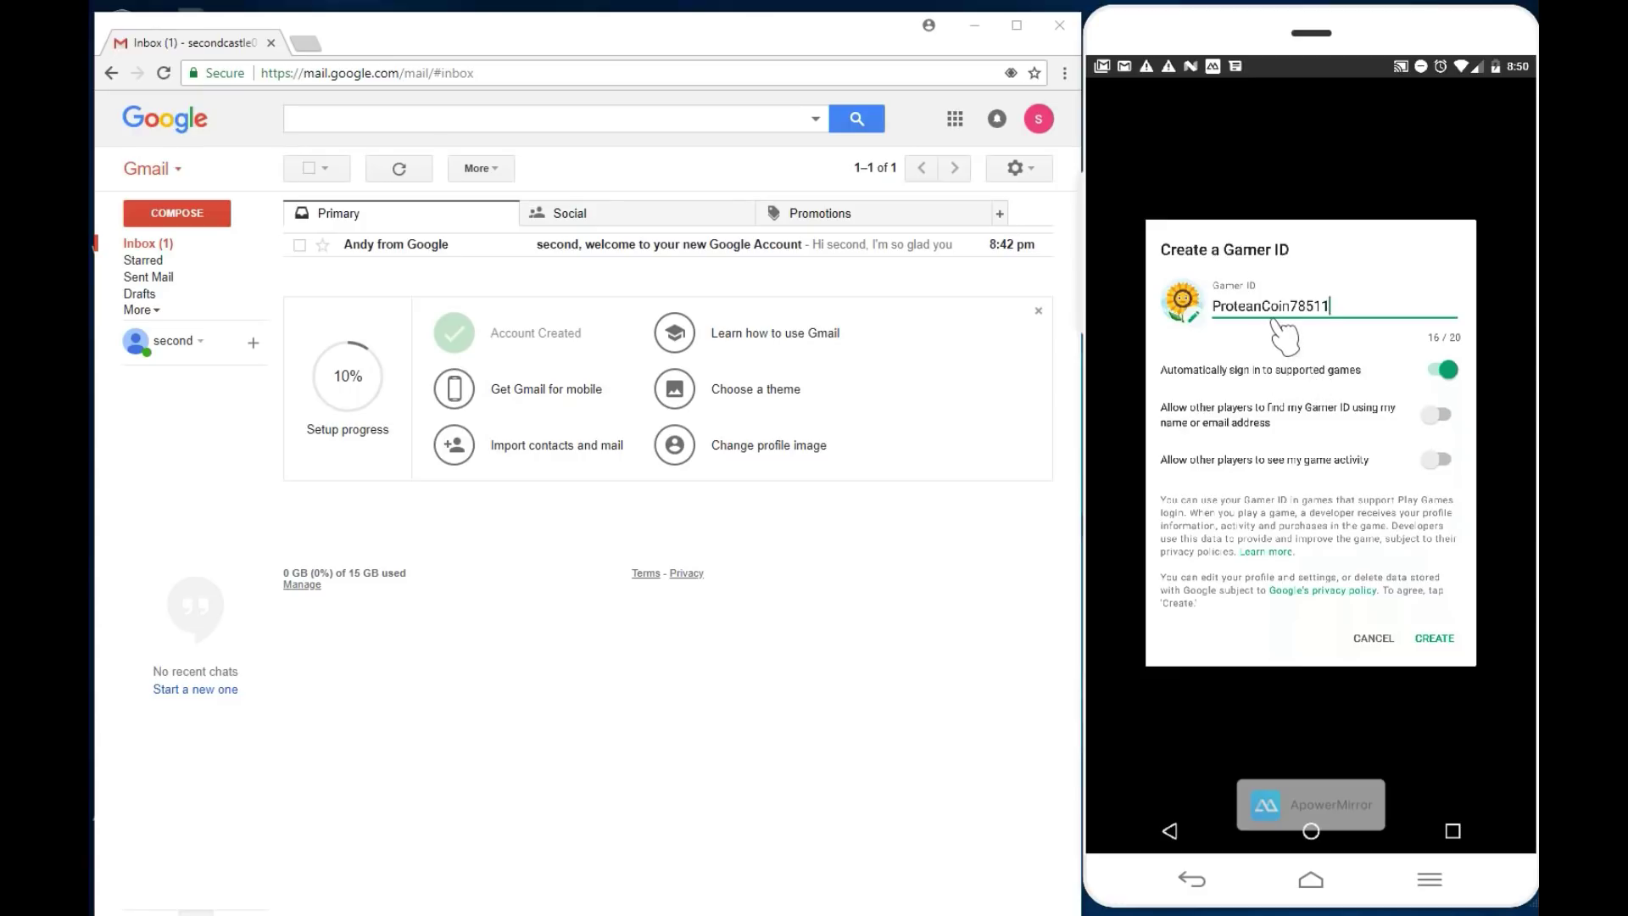
{"action": "left_click", "coordinate": [1435, 637]}
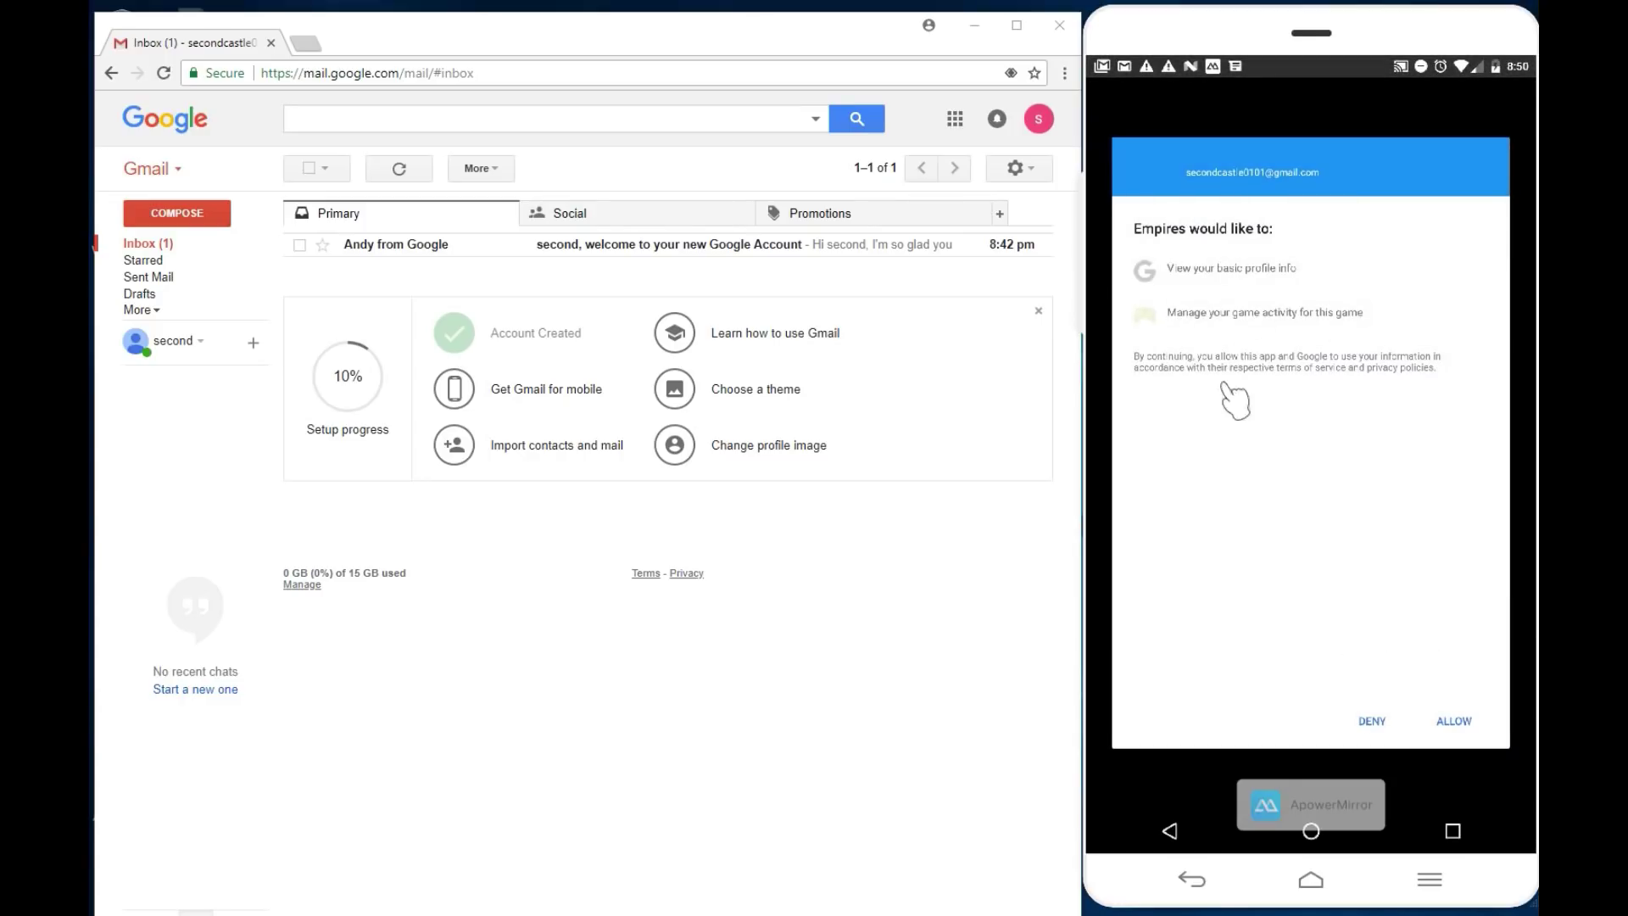
{"action": "left_click", "coordinate": [1452, 719]}
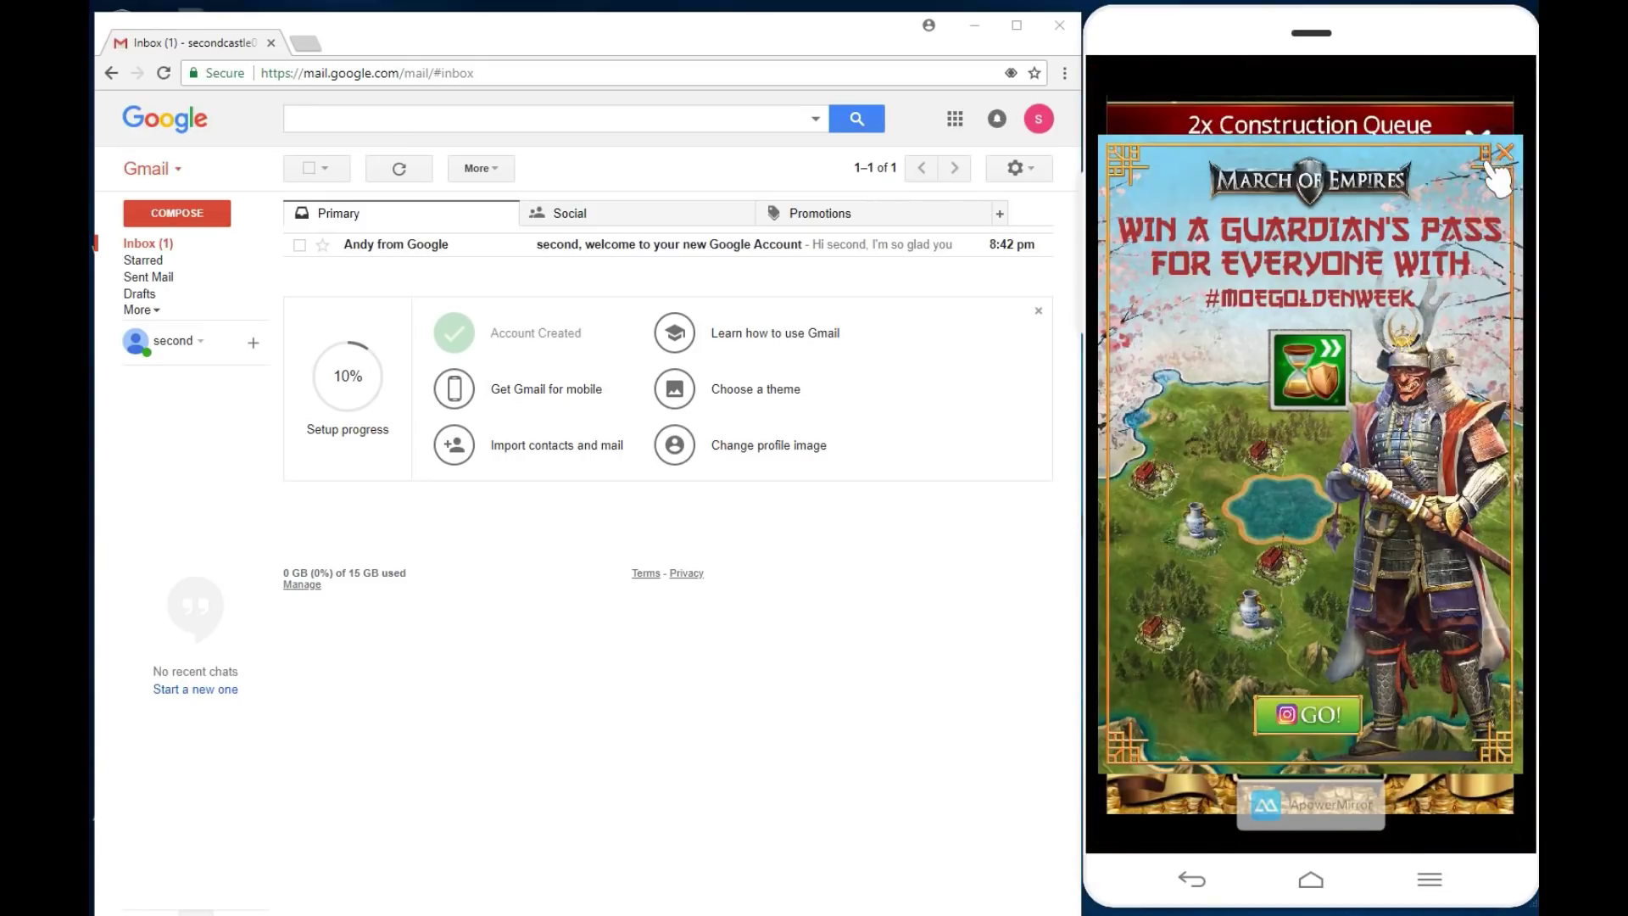
Step: Close the Golden Week and 2x Construction Queue offers and collect the daily VIP reward
{"action": "left_click", "coordinate": [1442, 237]}
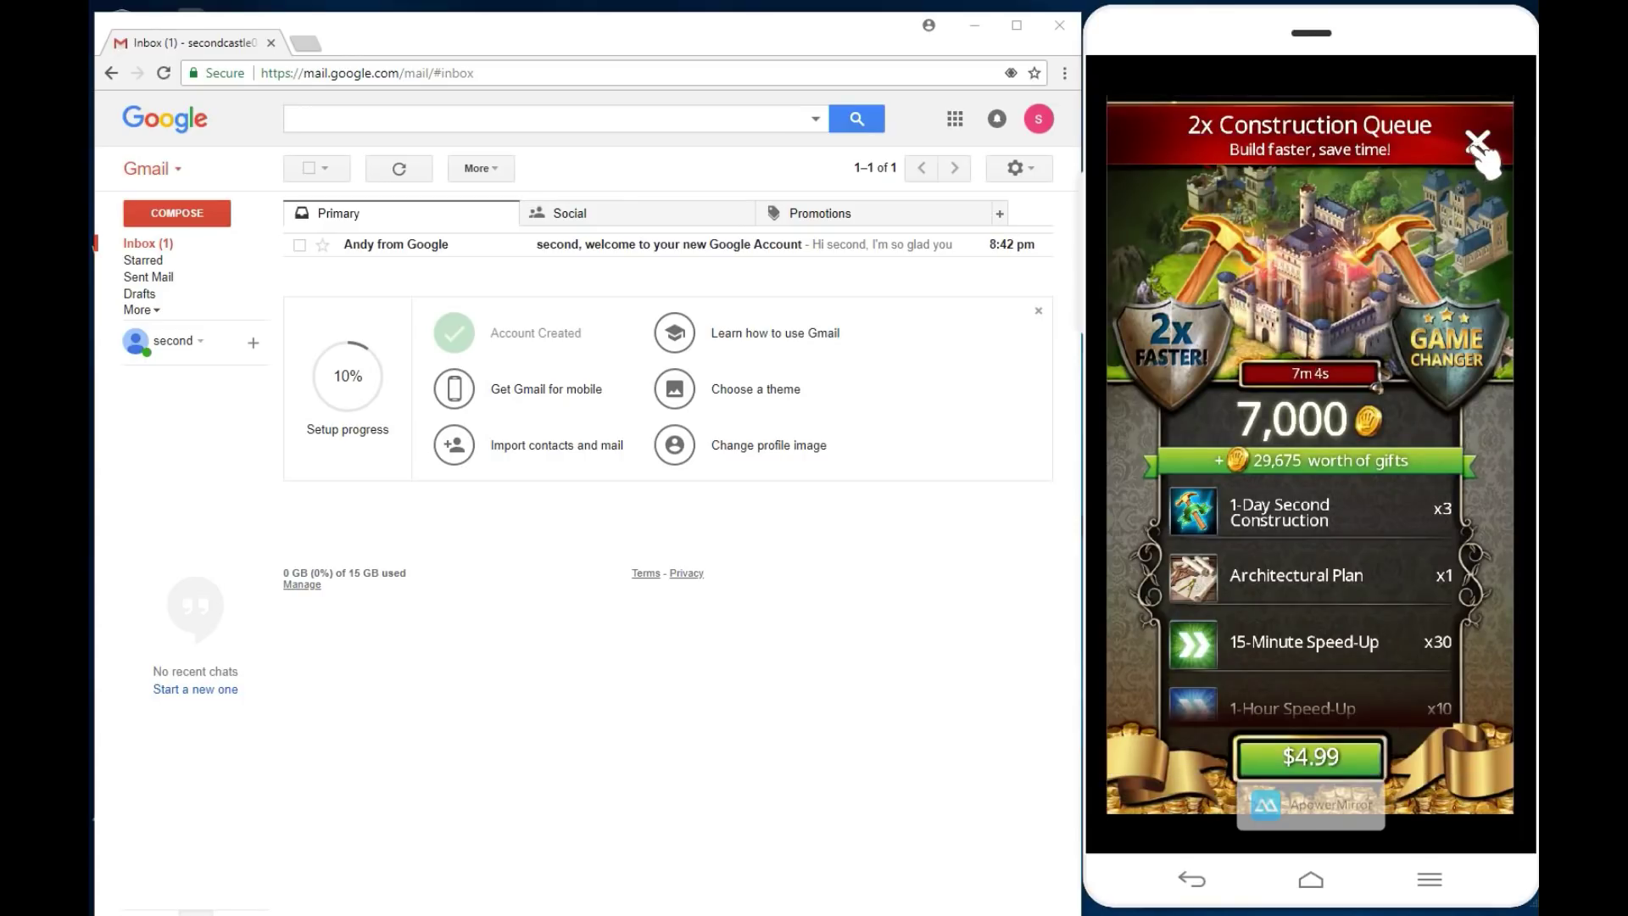
{"action": "left_click", "coordinate": [1477, 143]}
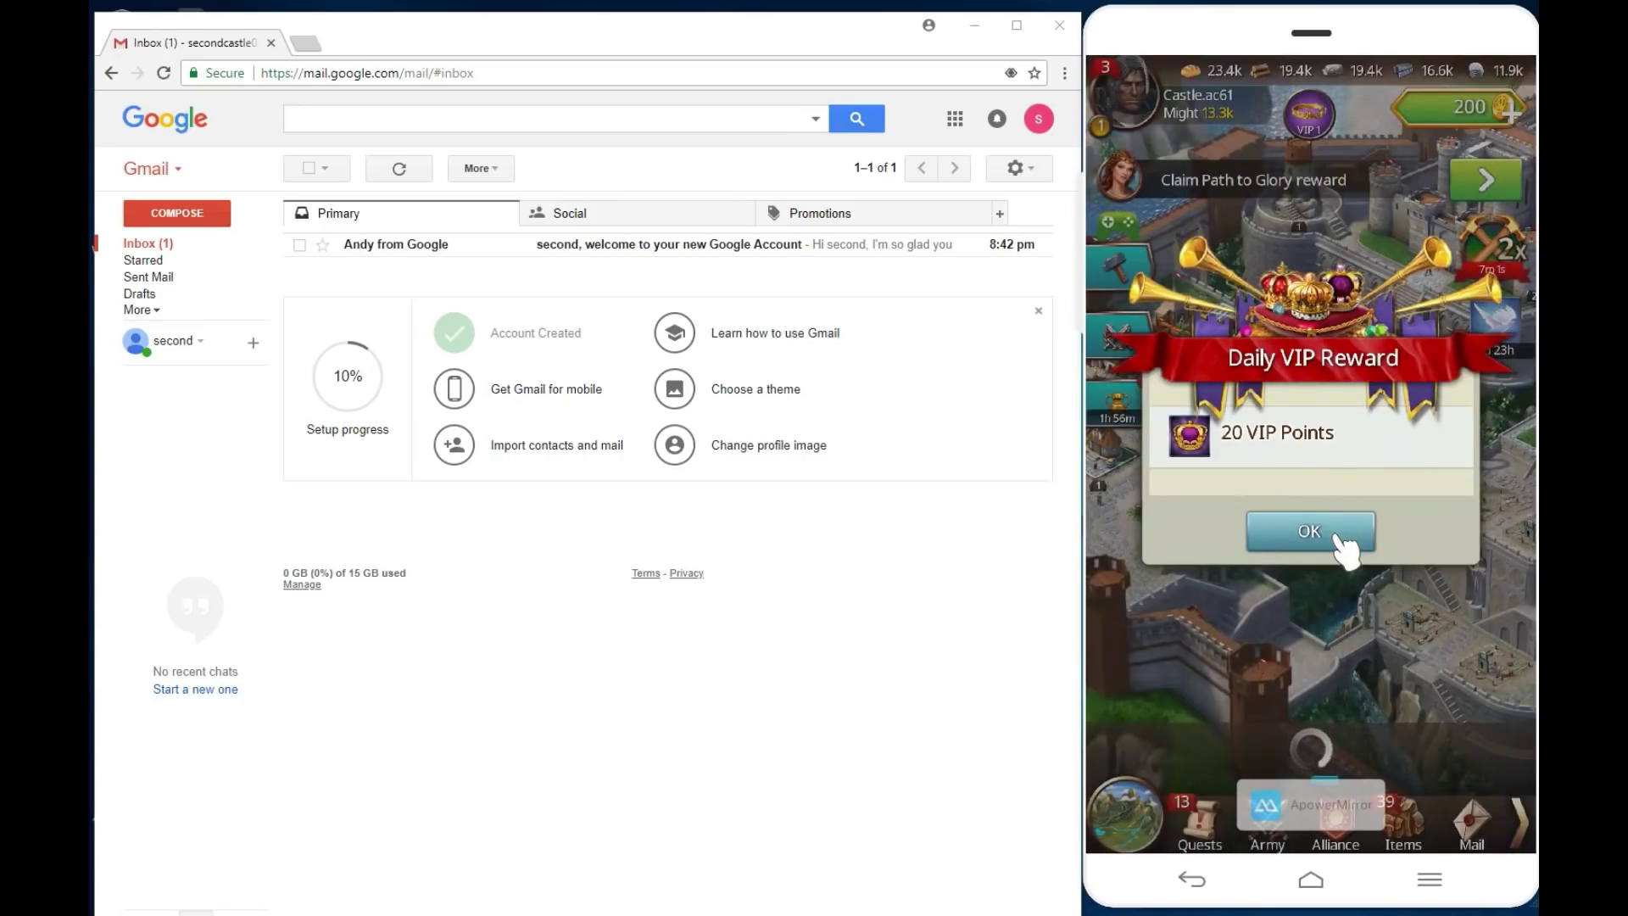
{"action": "left_click", "coordinate": [1338, 537]}
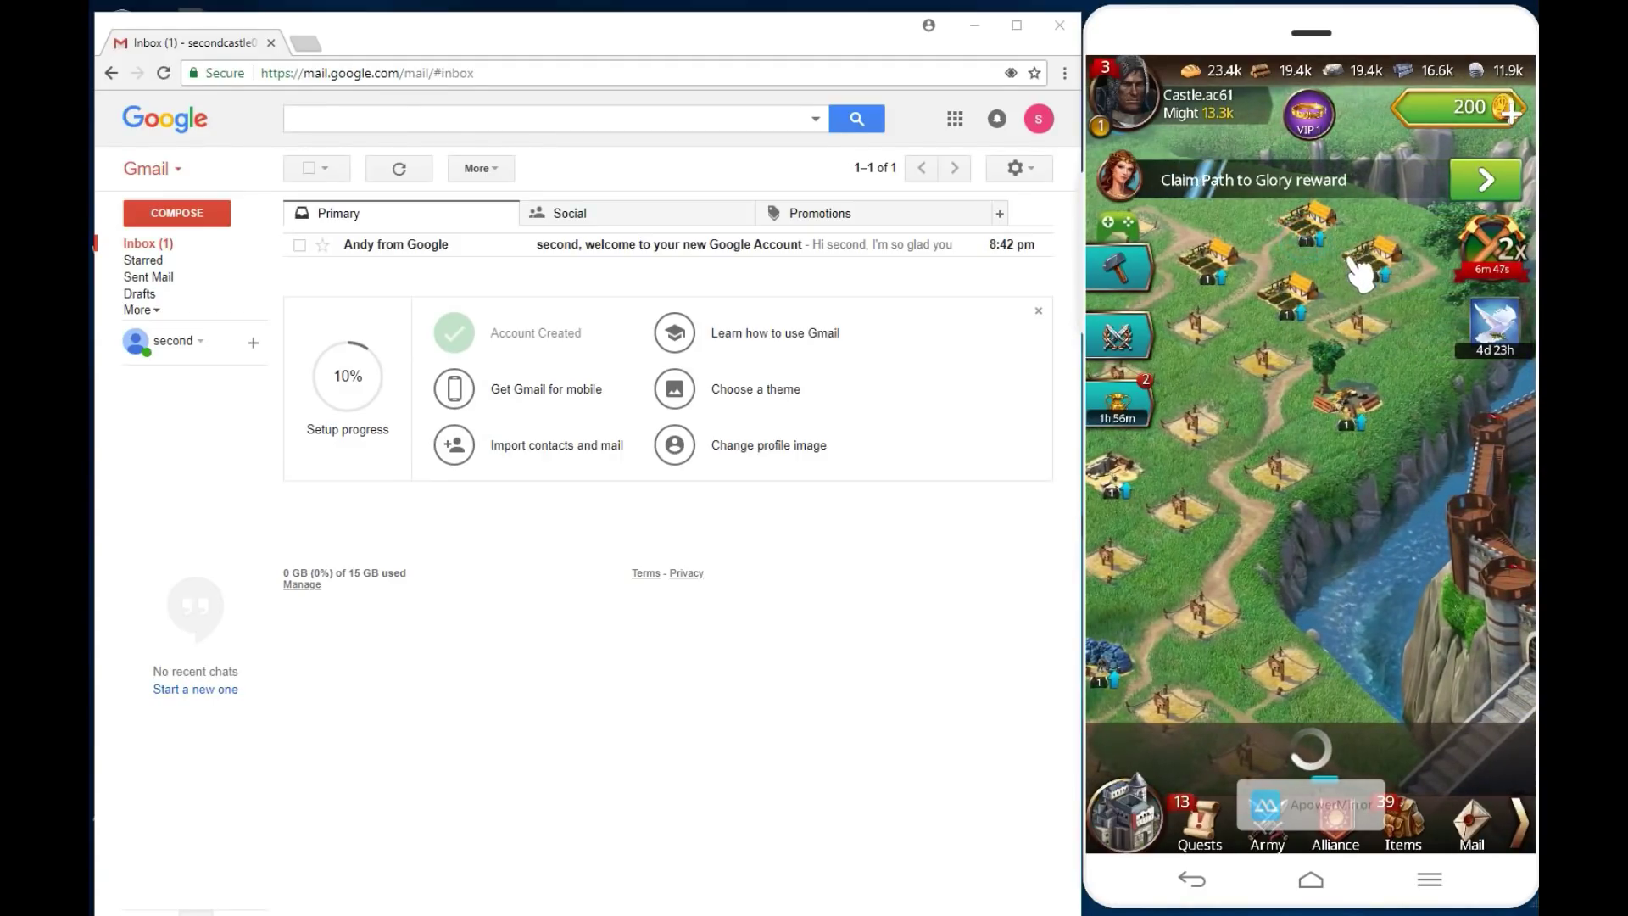
Step: Finish the pending Farm construction for free, raising the city's Might to 13.6k
{"action": "left_click", "coordinate": [1354, 271]}
{"action": "left_click", "coordinate": [1466, 264]}
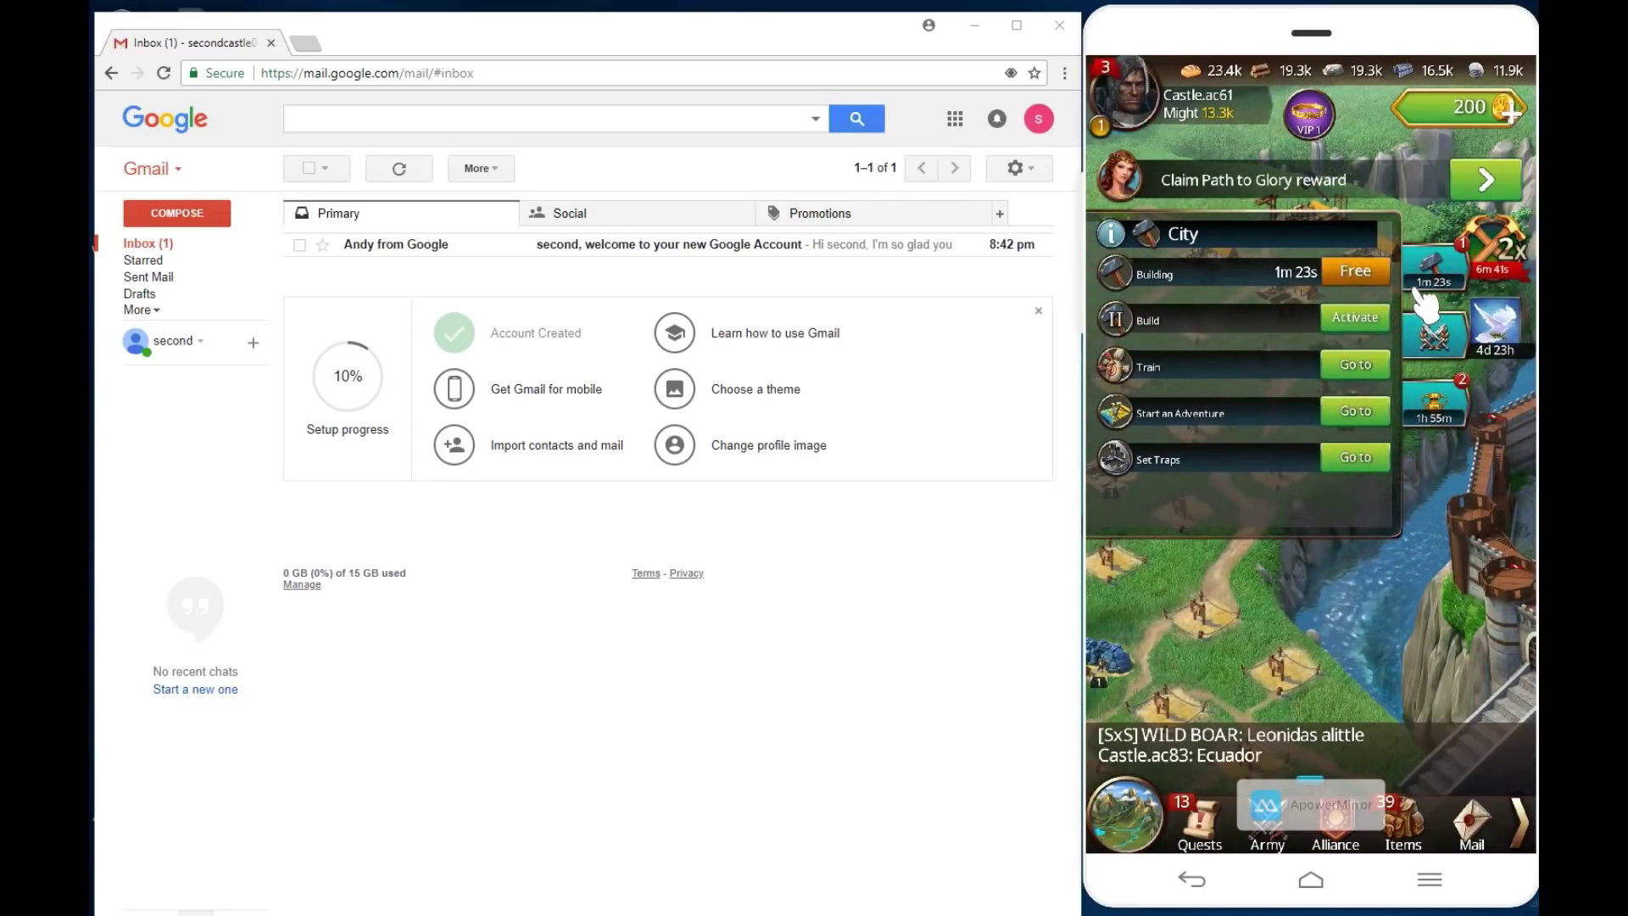
{"action": "left_click", "coordinate": [1453, 285]}
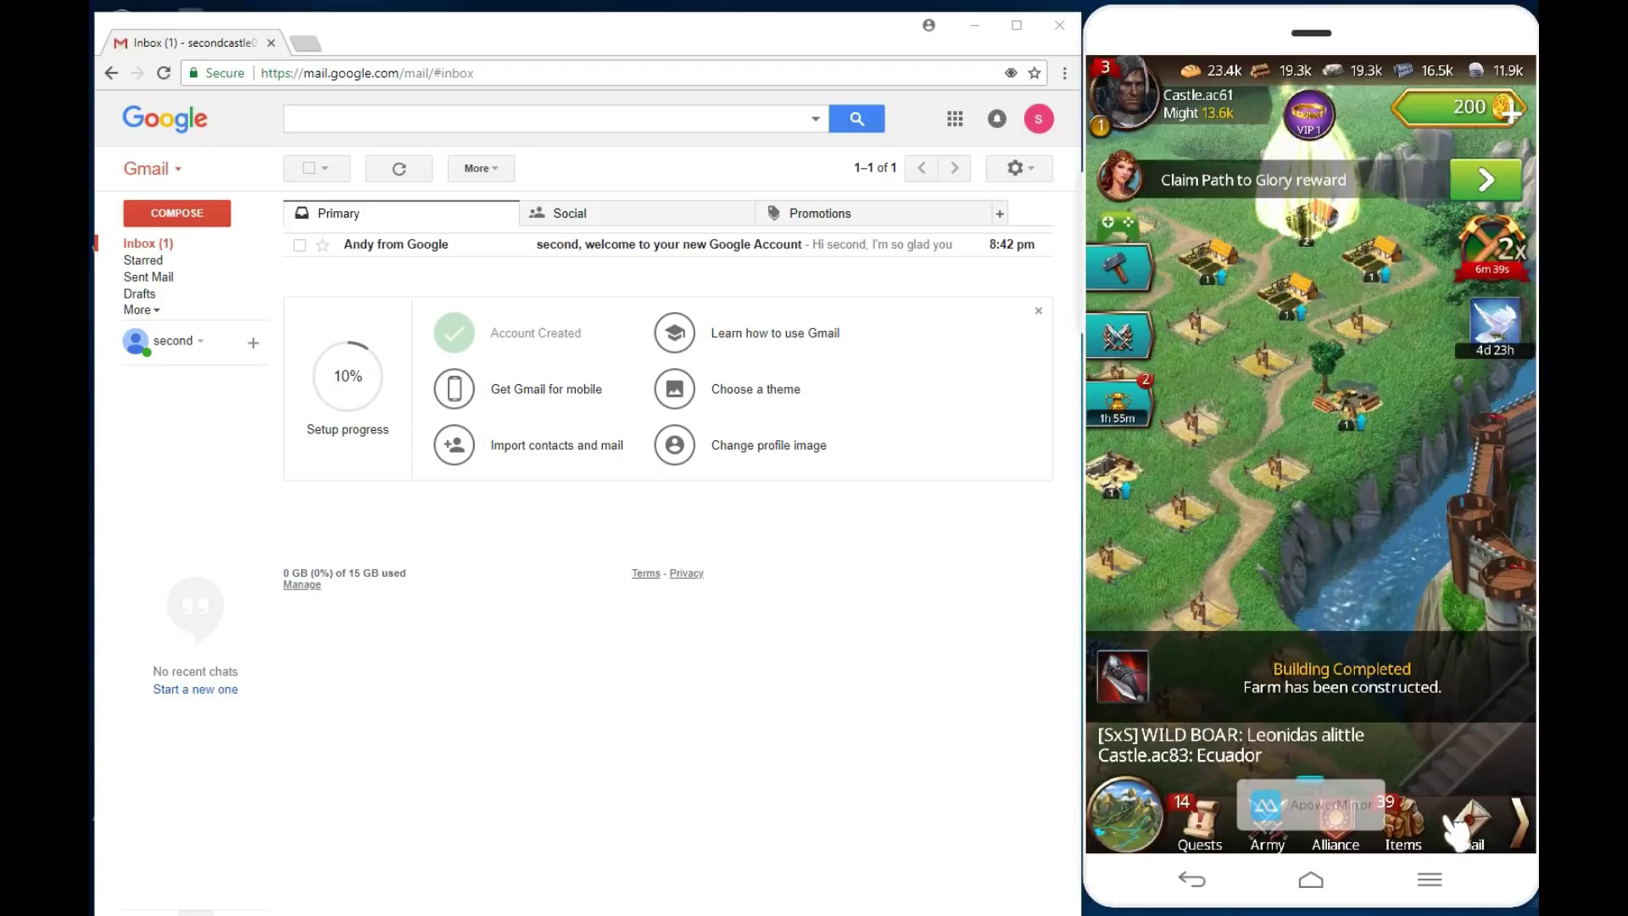
{"action": "left_click_drag", "start_coordinate": [1478, 836], "coordinate": [1253, 831]}
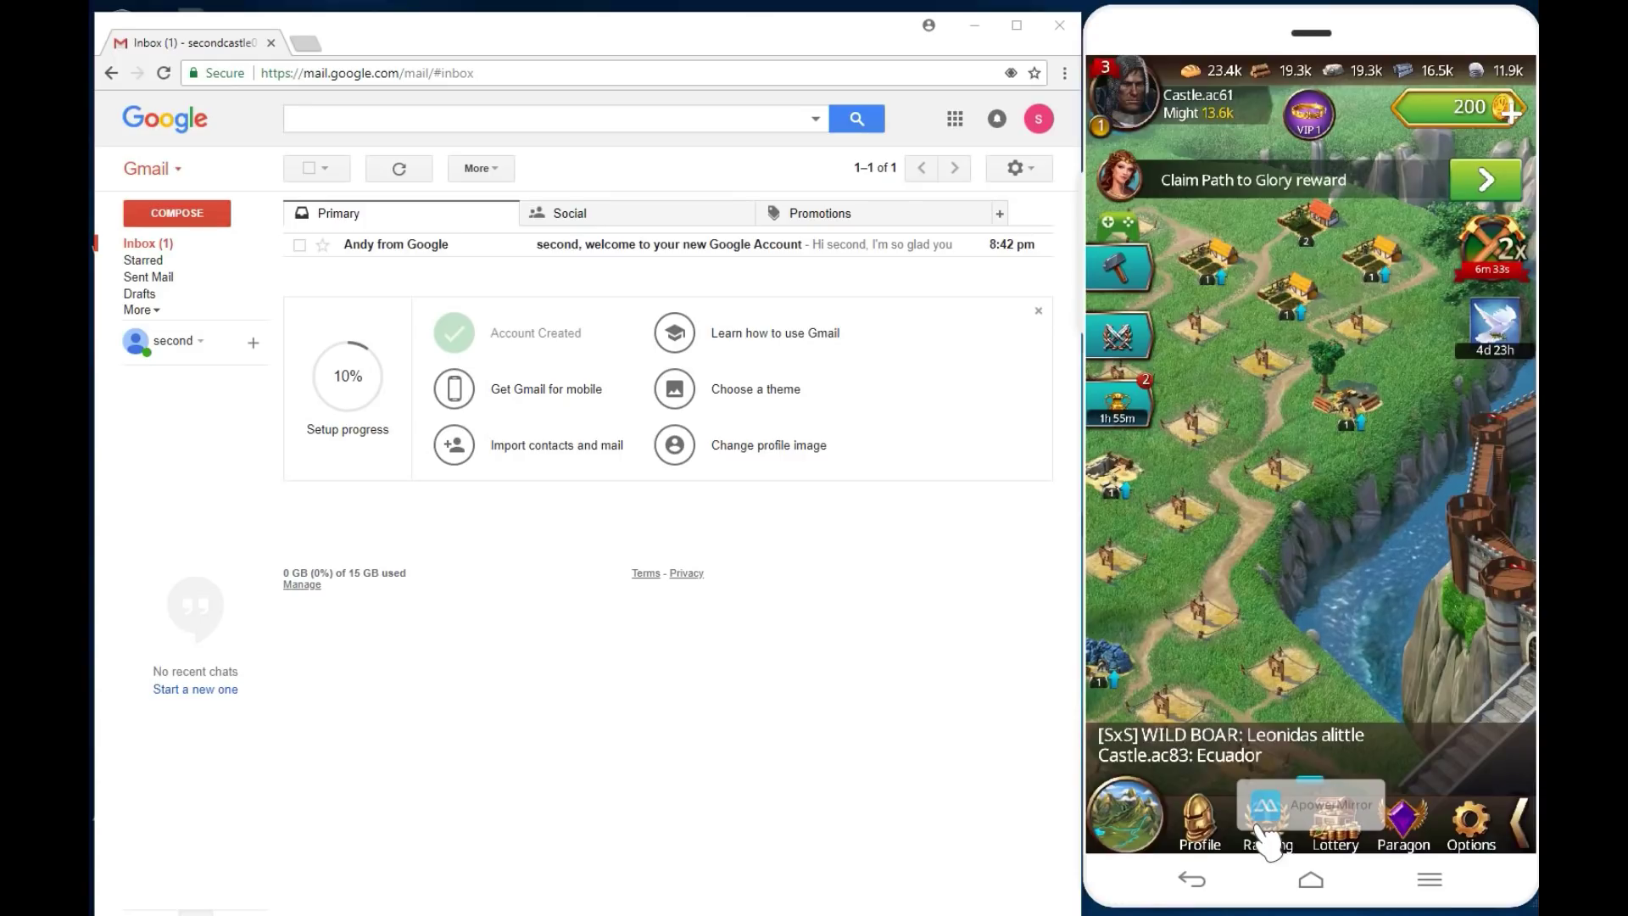
Step: From Options > Connection, start signing in with Play Games
{"action": "left_click", "coordinate": [1481, 822]}
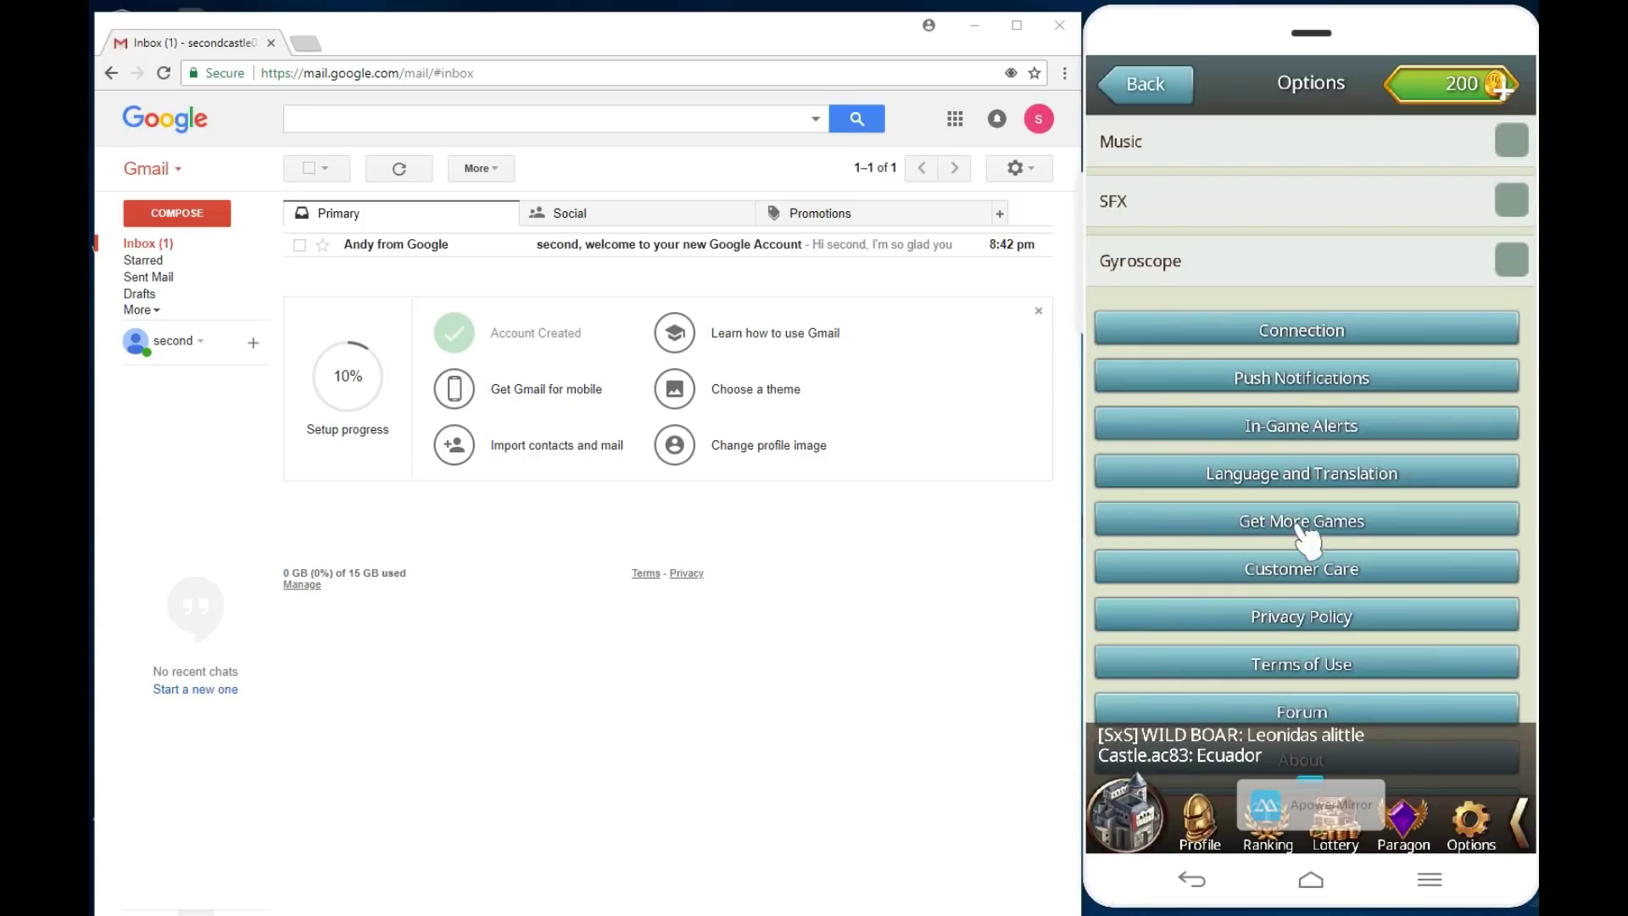
{"action": "left_click", "coordinate": [1332, 337]}
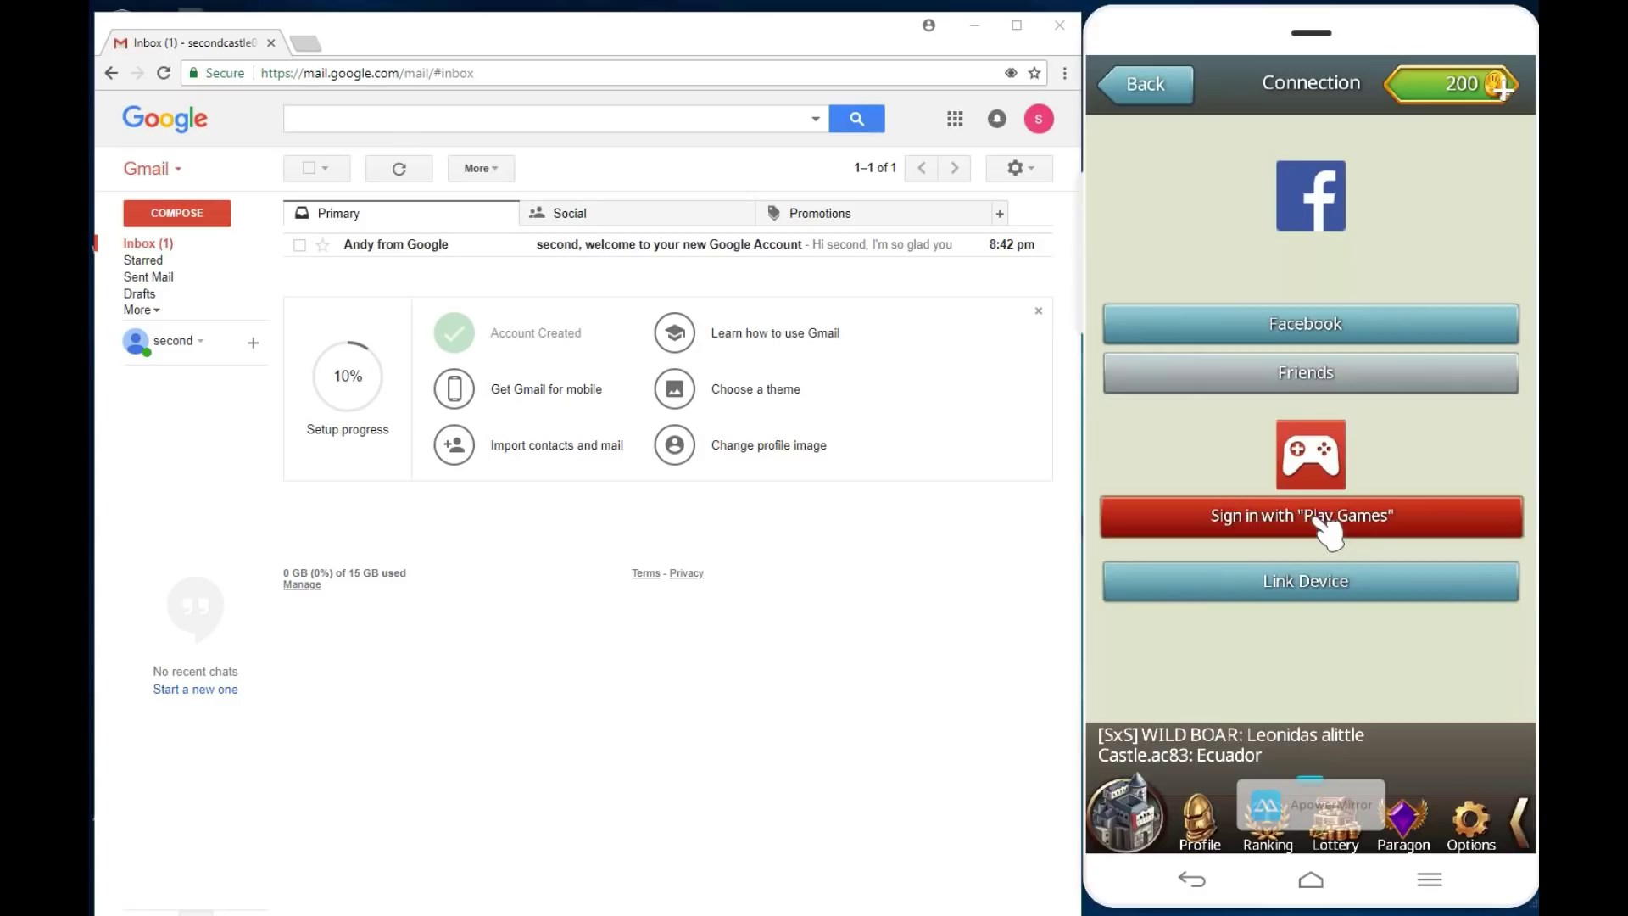
{"action": "left_click", "coordinate": [1319, 516]}
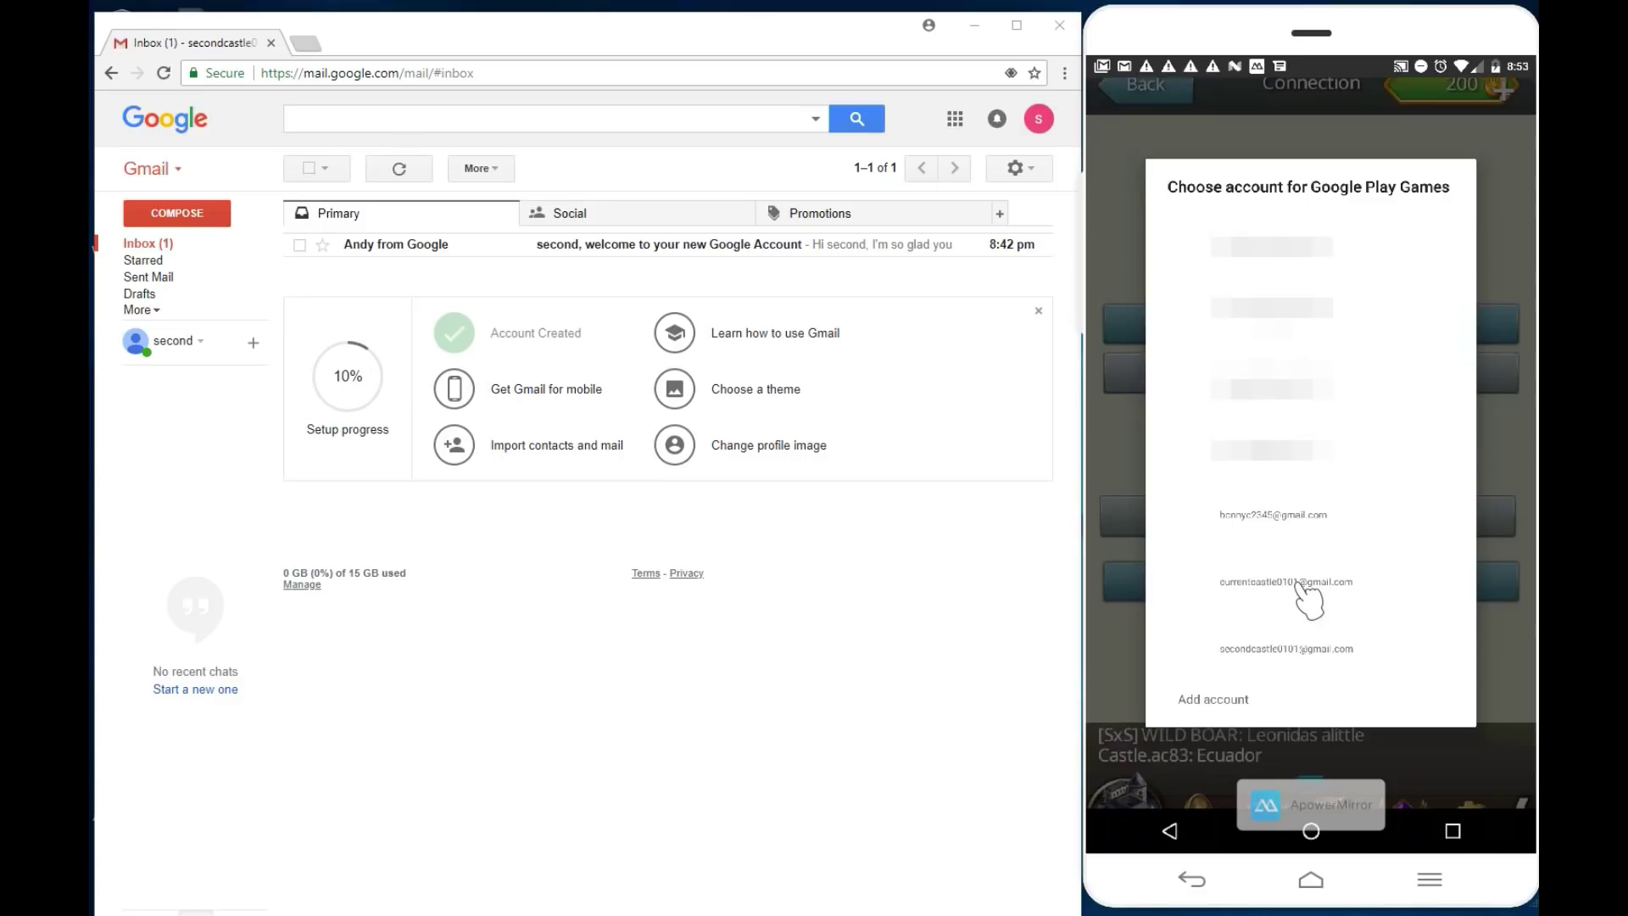
Step: Pick the first Google account, keep its Play Games save, and reload into the Might 9.97k city
{"action": "left_click", "coordinate": [1302, 584]}
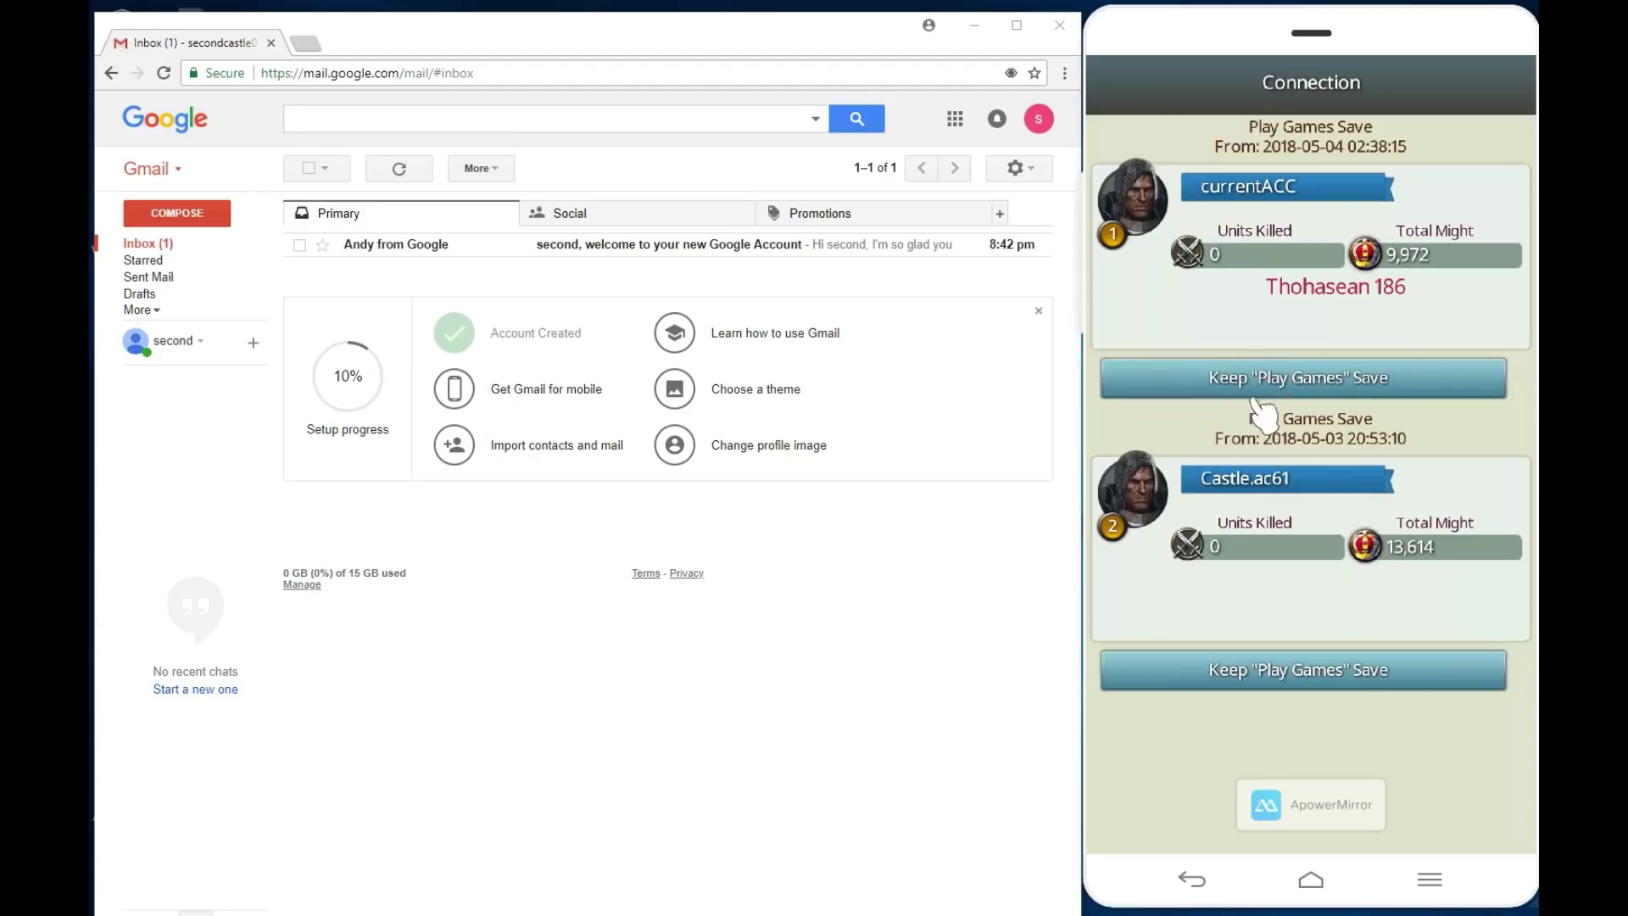
{"action": "left_click", "coordinate": [1282, 383]}
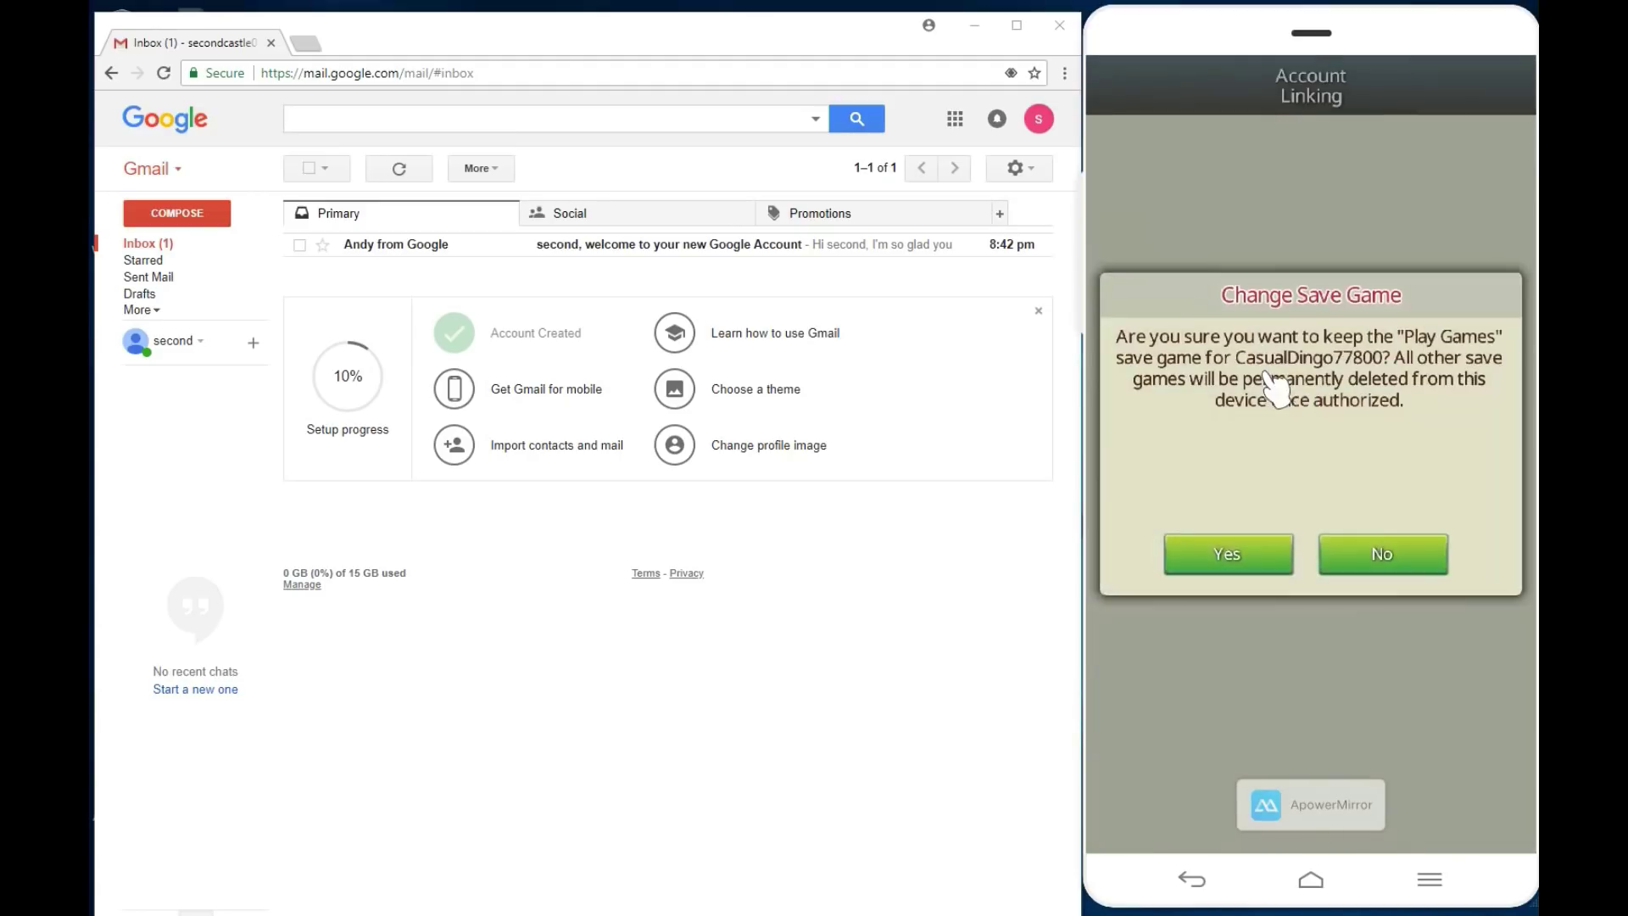
{"action": "left_click", "coordinate": [1261, 543]}
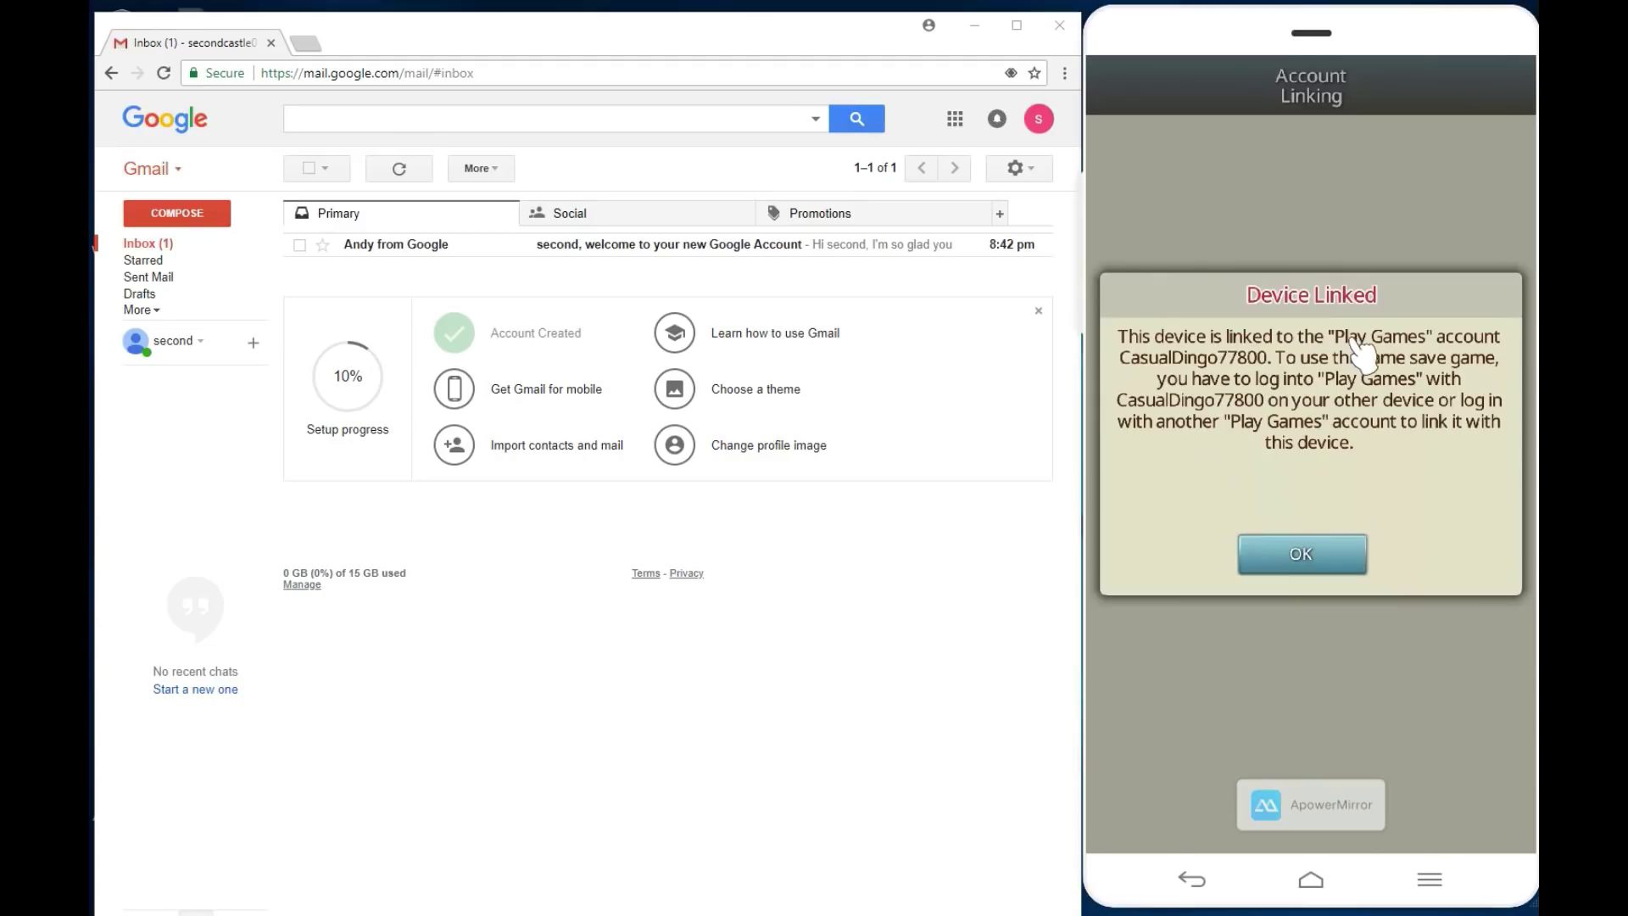
{"action": "left_click", "coordinate": [1302, 556]}
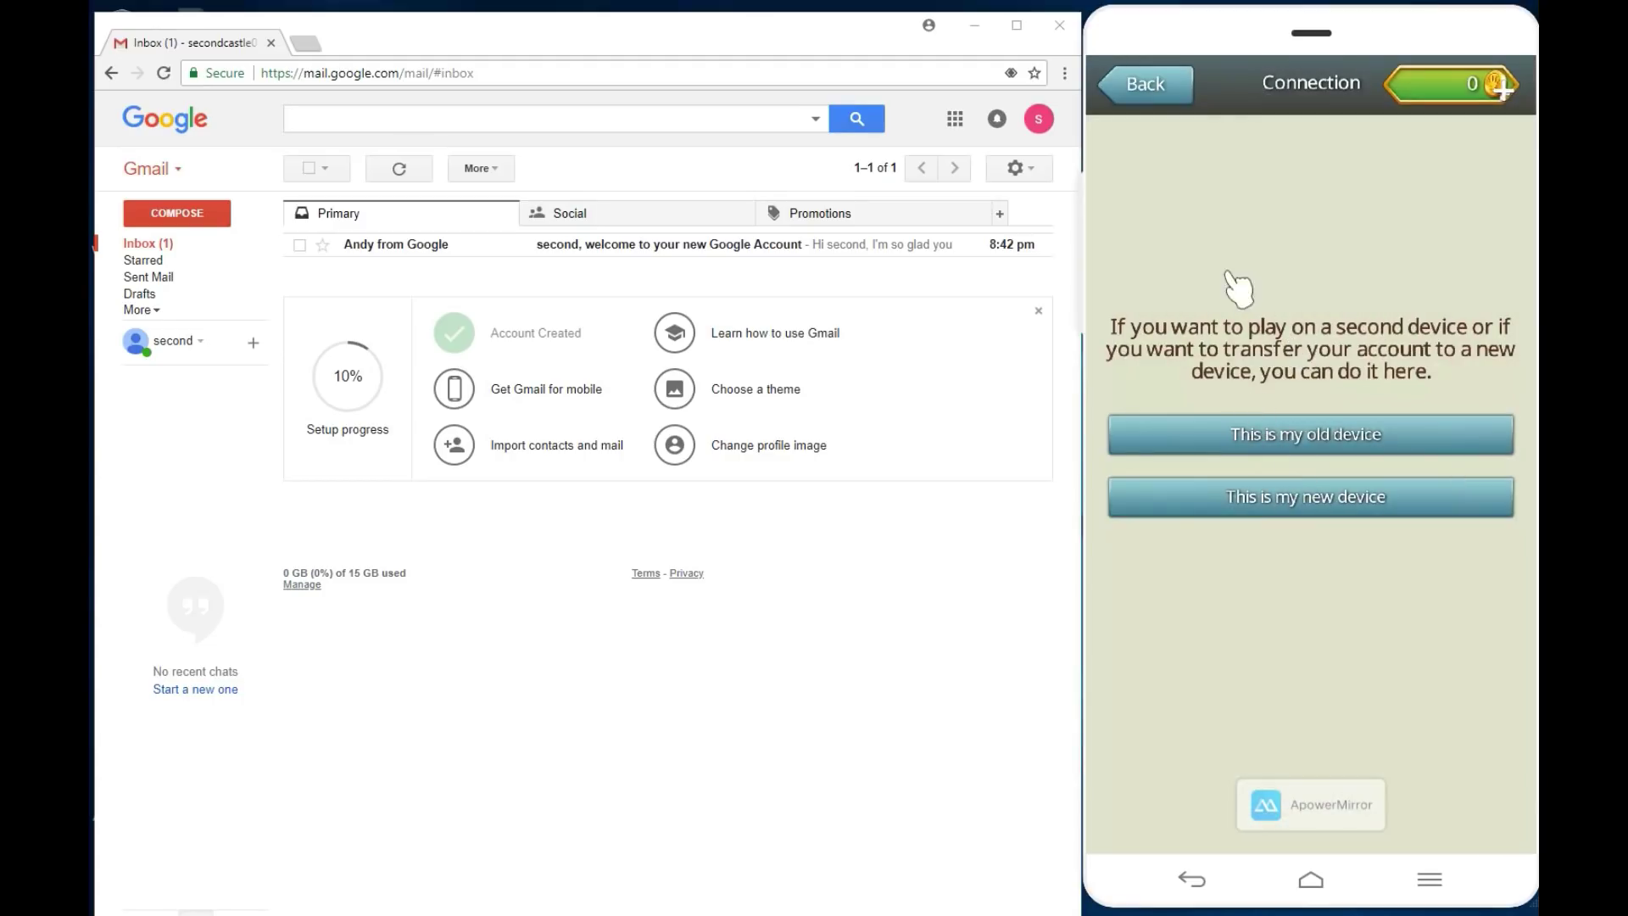
{"action": "left_click", "coordinate": [1146, 83]}
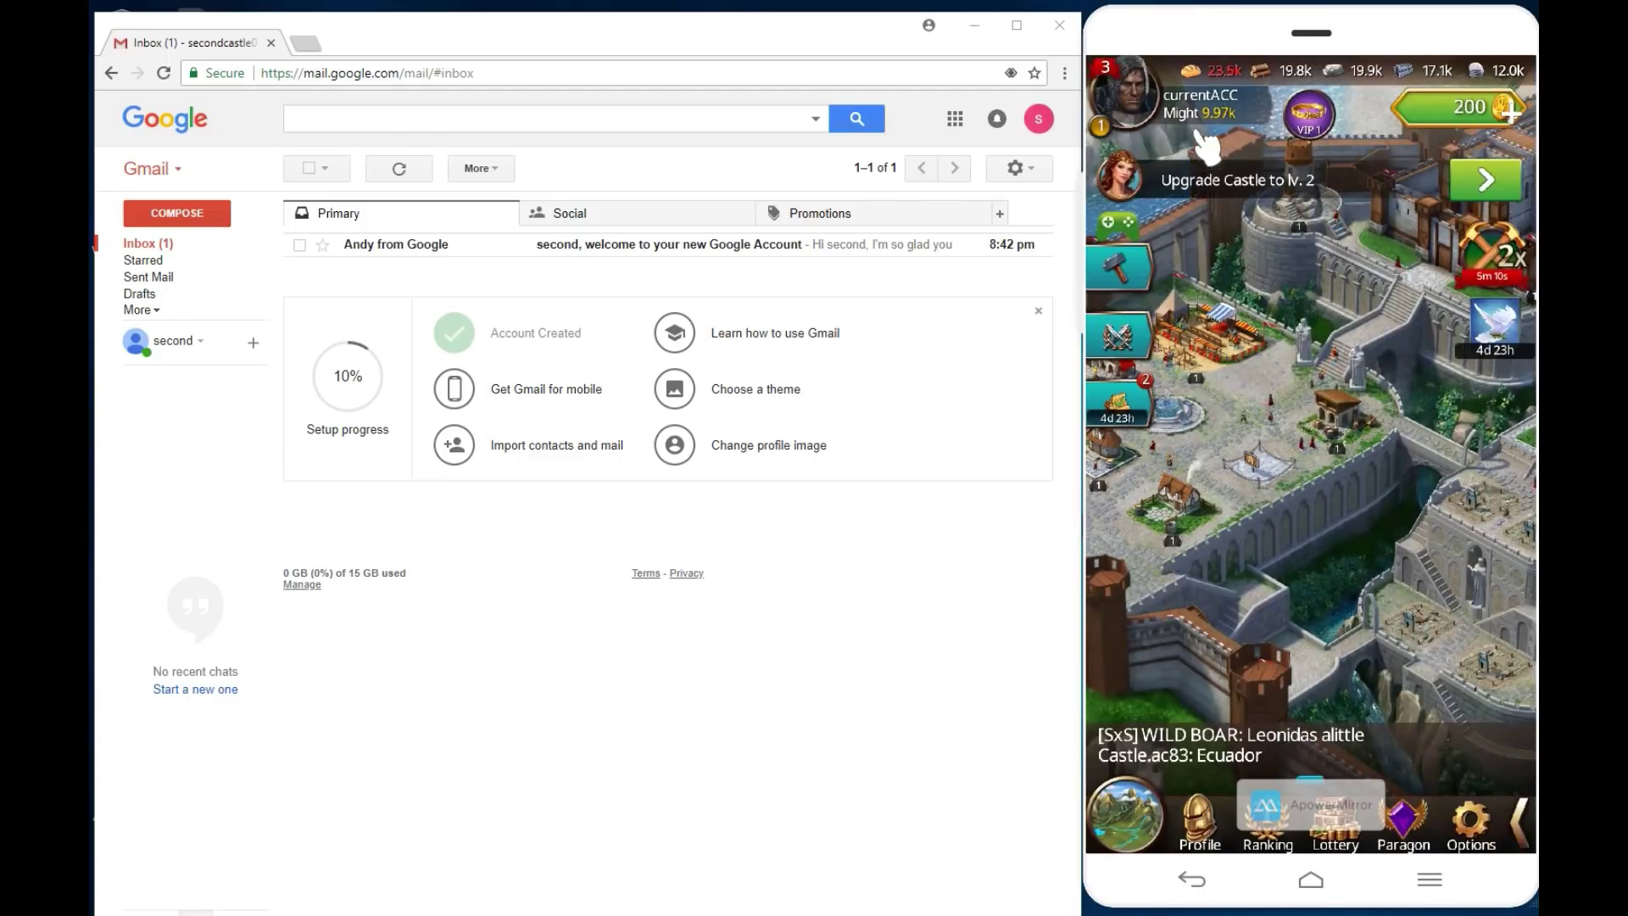
Step: Pan over to the empty plots and build a farm instantly for 6 gold
{"action": "mouse_move", "coordinate": [1333, 475]}
{"action": "left_mouse_down"}
{"action": "mouse_move", "coordinate": [1236, 509]}
{"action": "mouse_move", "coordinate": [1344, 471]}
{"action": "left_mouse_up"}
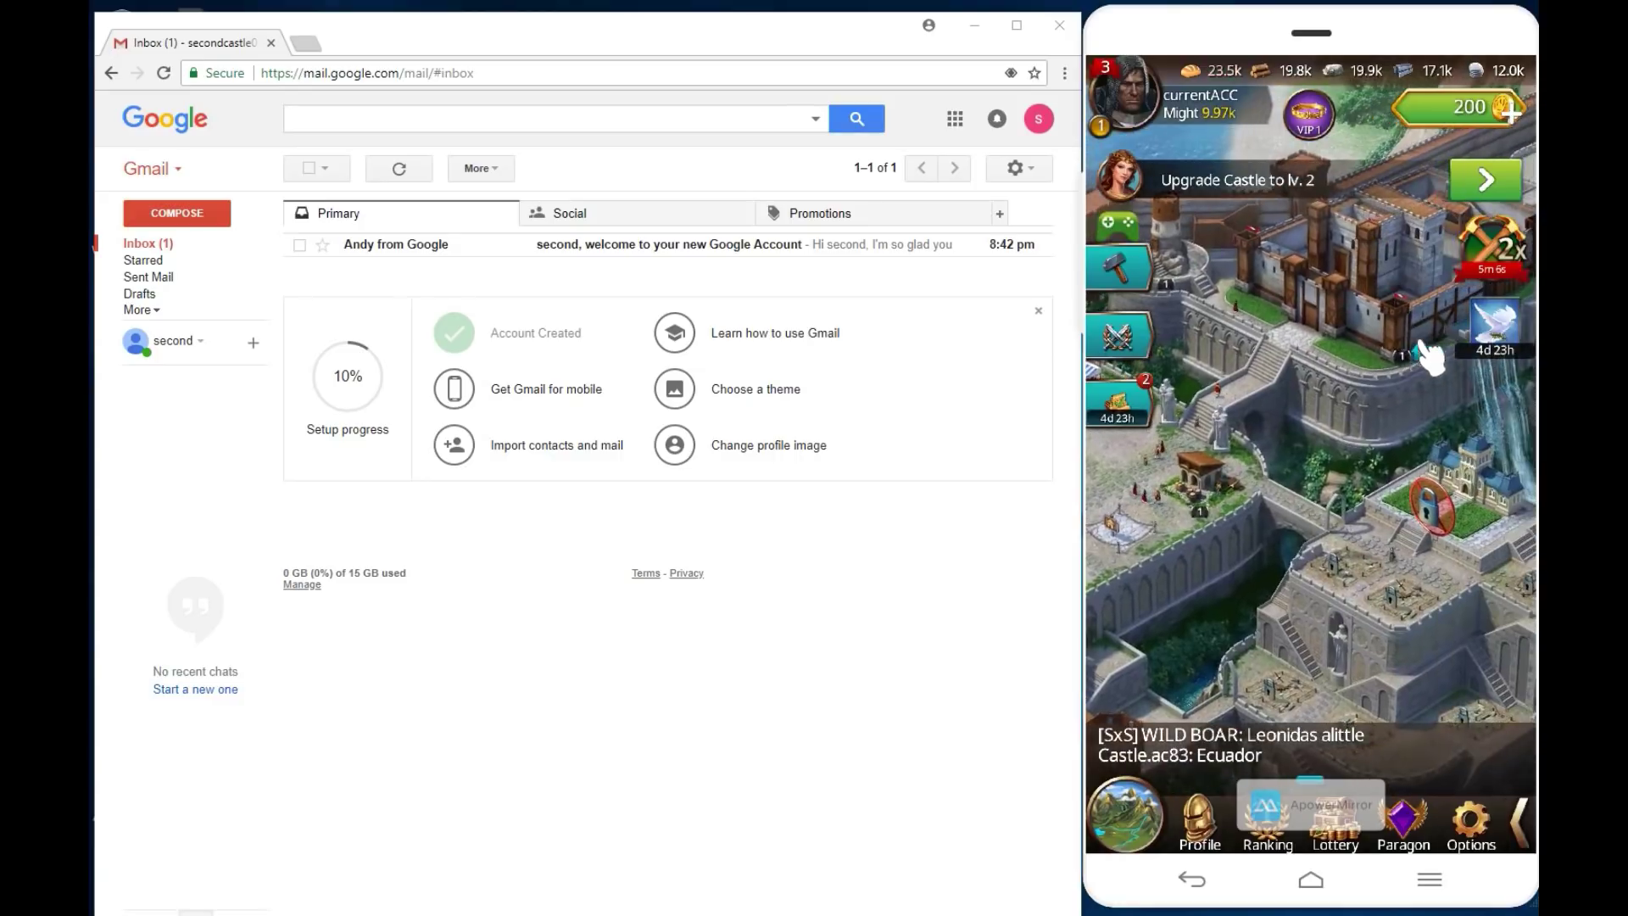
{"action": "left_click_drag", "start_coordinate": [1374, 345], "coordinate": [1343, 581]}
{"action": "left_click_drag", "start_coordinate": [1255, 279], "coordinate": [1337, 400]}
{"action": "left_click_drag", "start_coordinate": [1337, 244], "coordinate": [1230, 267]}
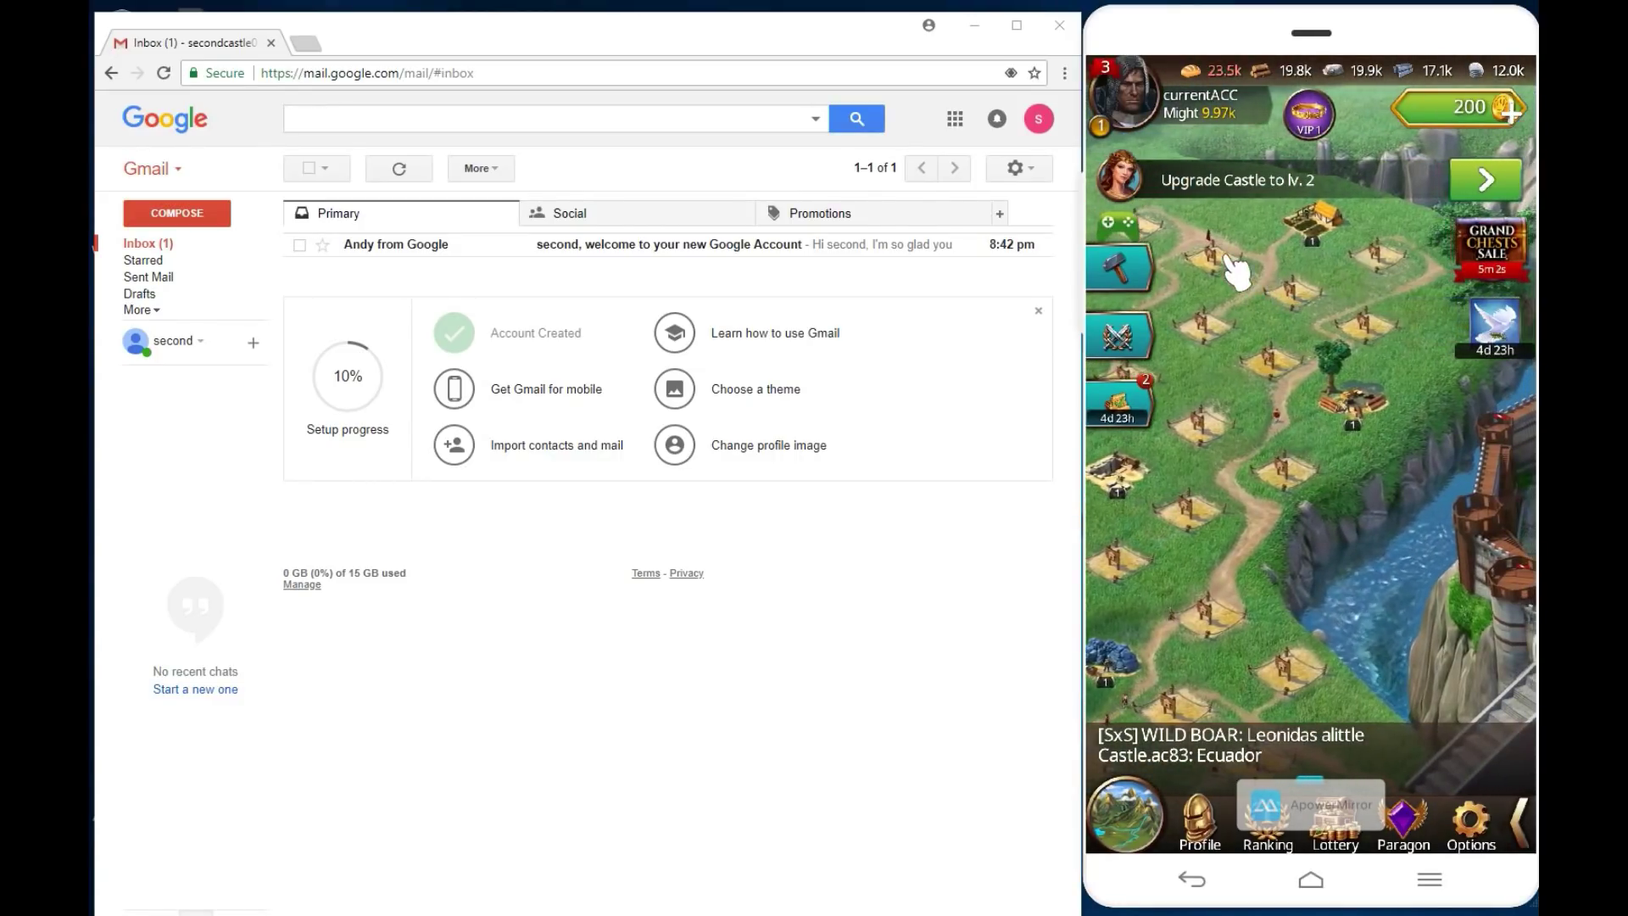
{"action": "left_click", "coordinate": [1363, 262]}
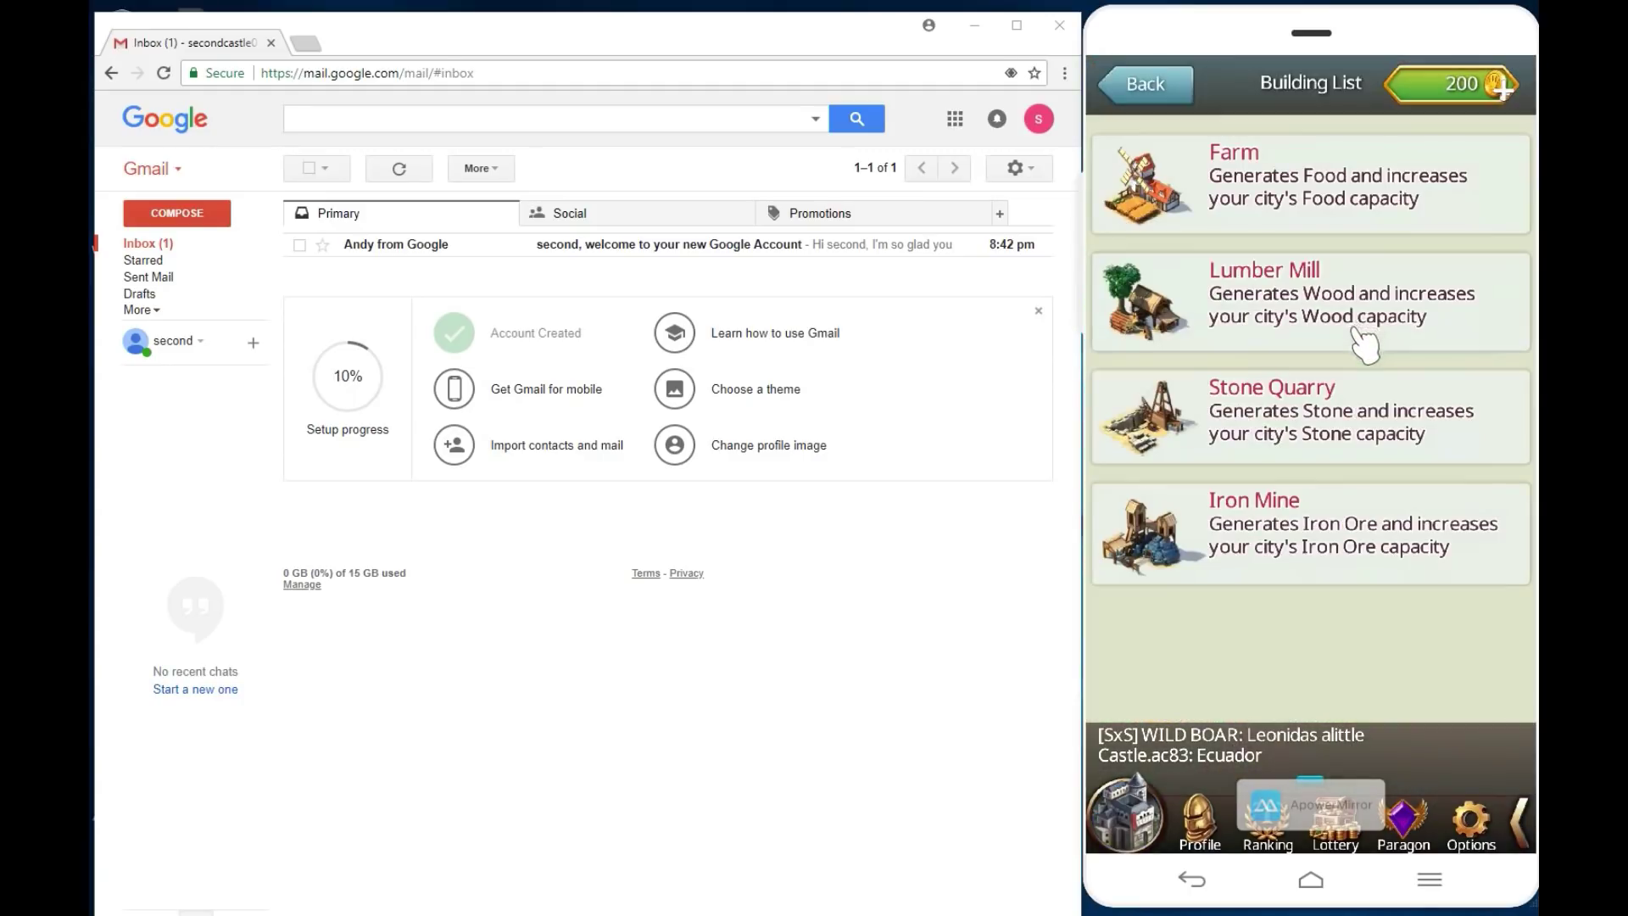
{"action": "left_click", "coordinate": [1305, 212]}
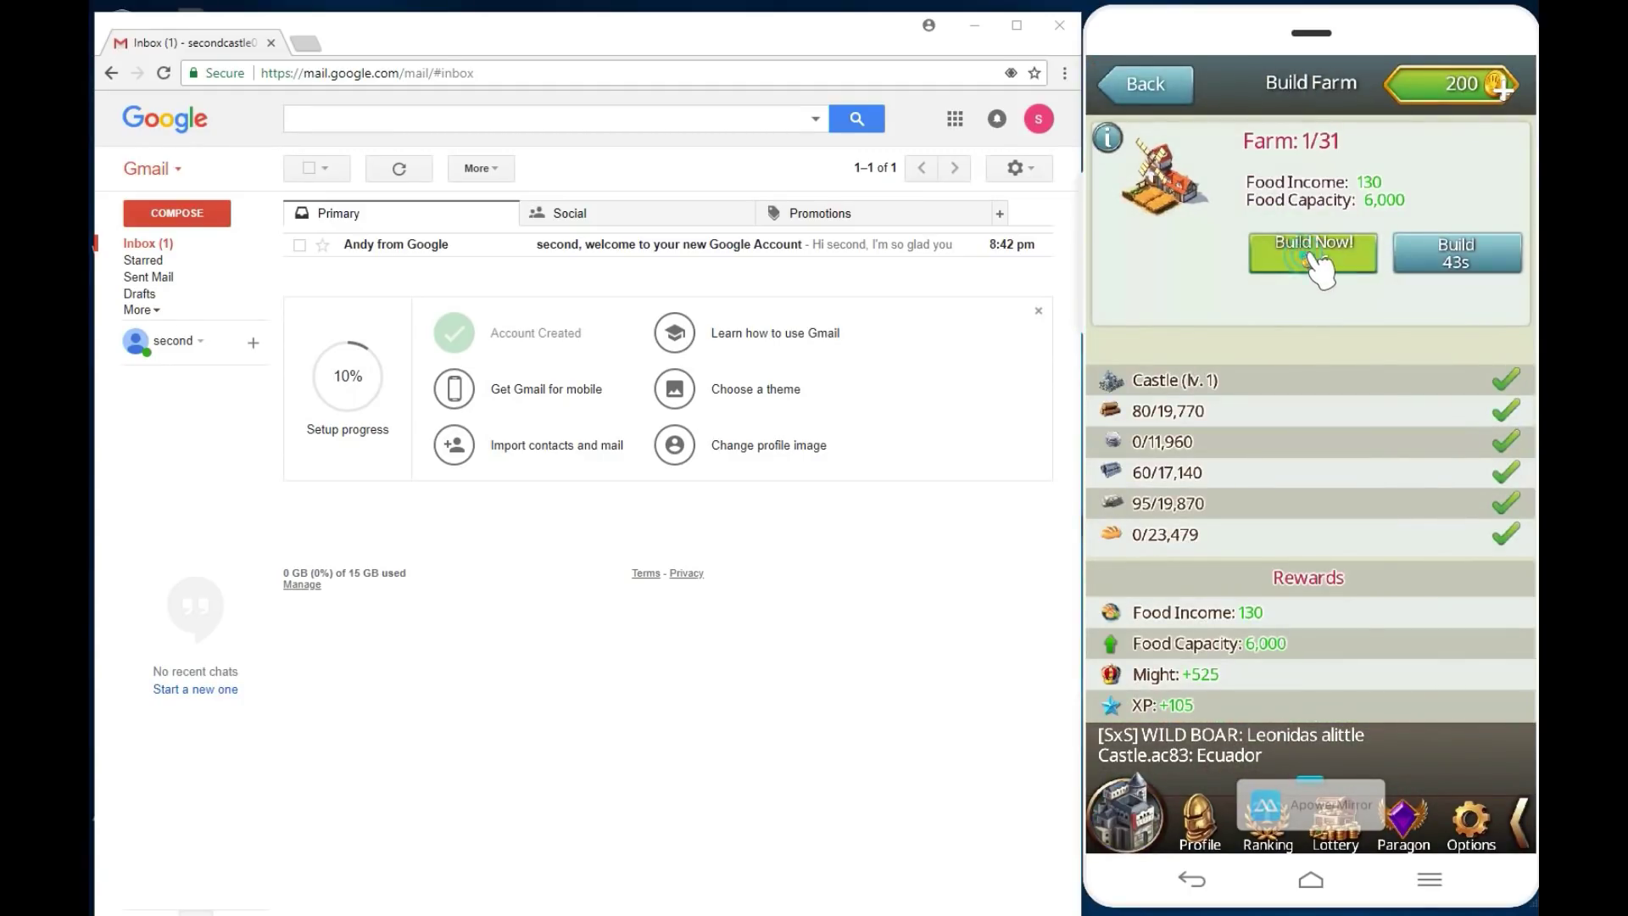
{"action": "left_click", "coordinate": [1316, 259]}
{"action": "left_click", "coordinate": [1241, 556]}
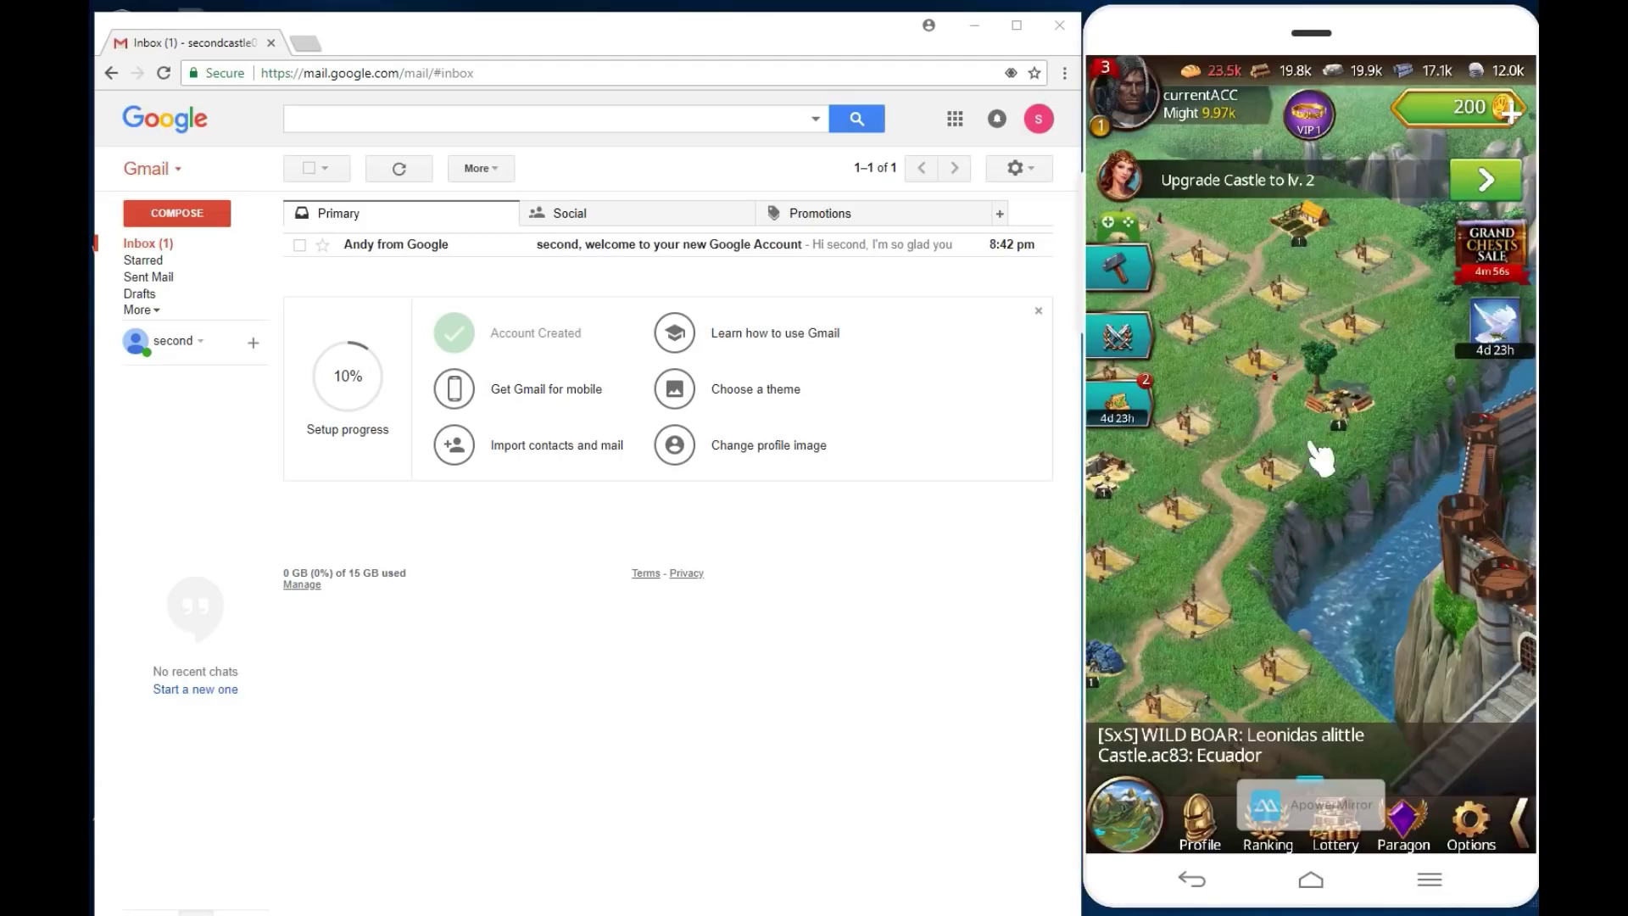
Step: Build two more farms instantly for 6 gold each, bringing Might to 11.5k
{"action": "left_click", "coordinate": [1357, 333]}
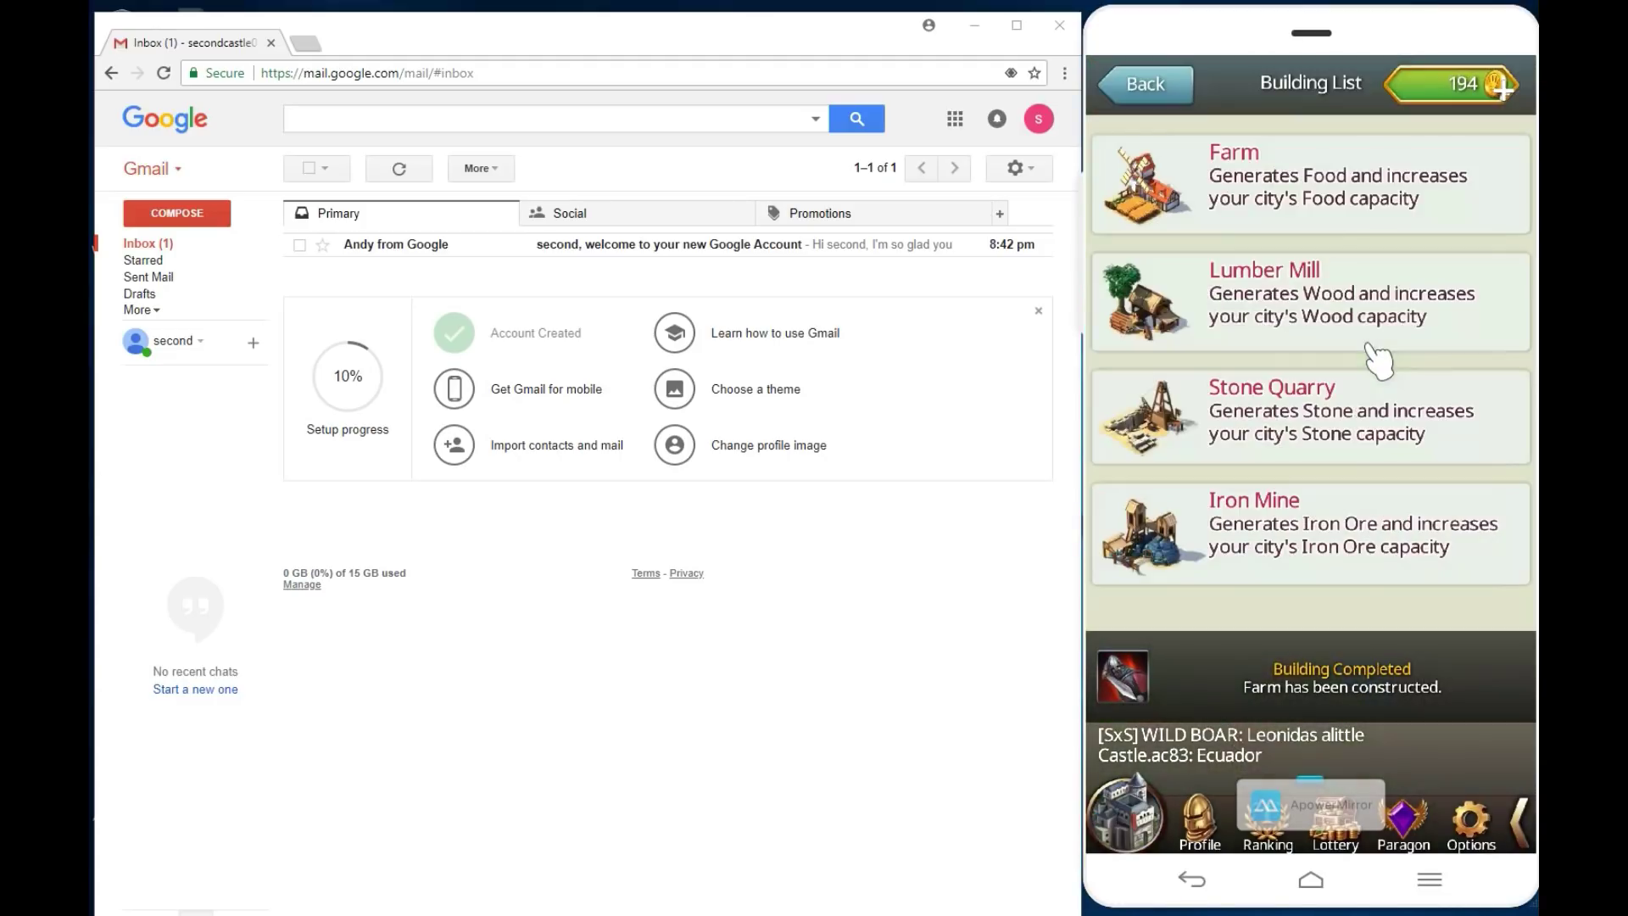
{"action": "left_click", "coordinate": [1339, 219]}
{"action": "left_click", "coordinate": [1333, 256]}
{"action": "left_click", "coordinate": [1240, 555]}
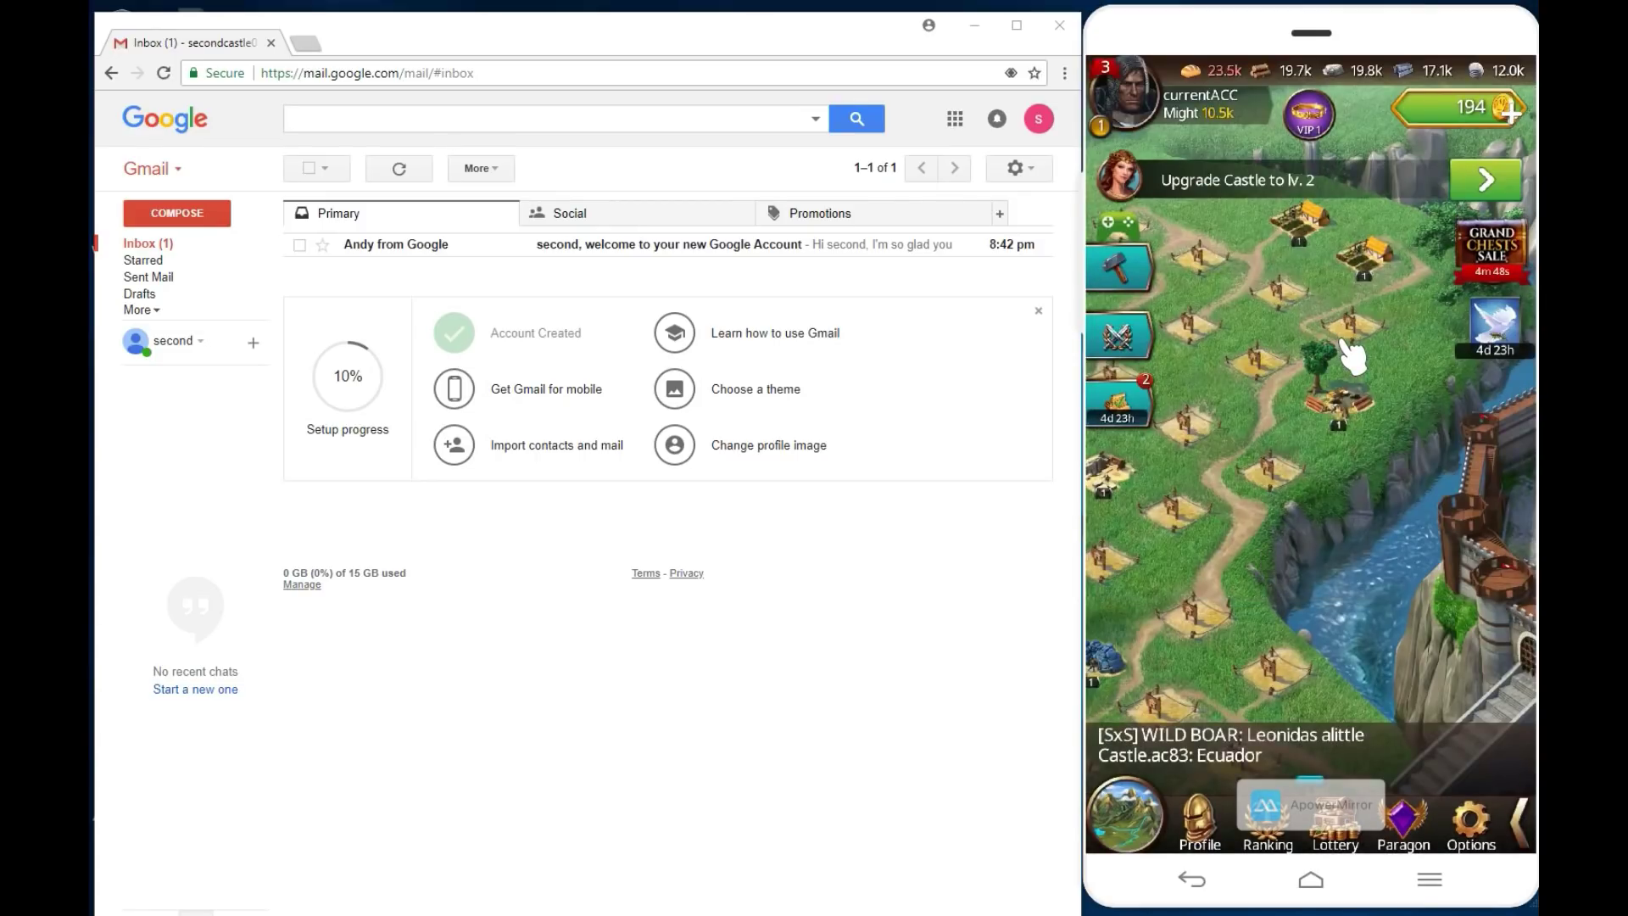
{"action": "left_click", "coordinate": [1281, 297]}
{"action": "left_click", "coordinate": [1386, 157]}
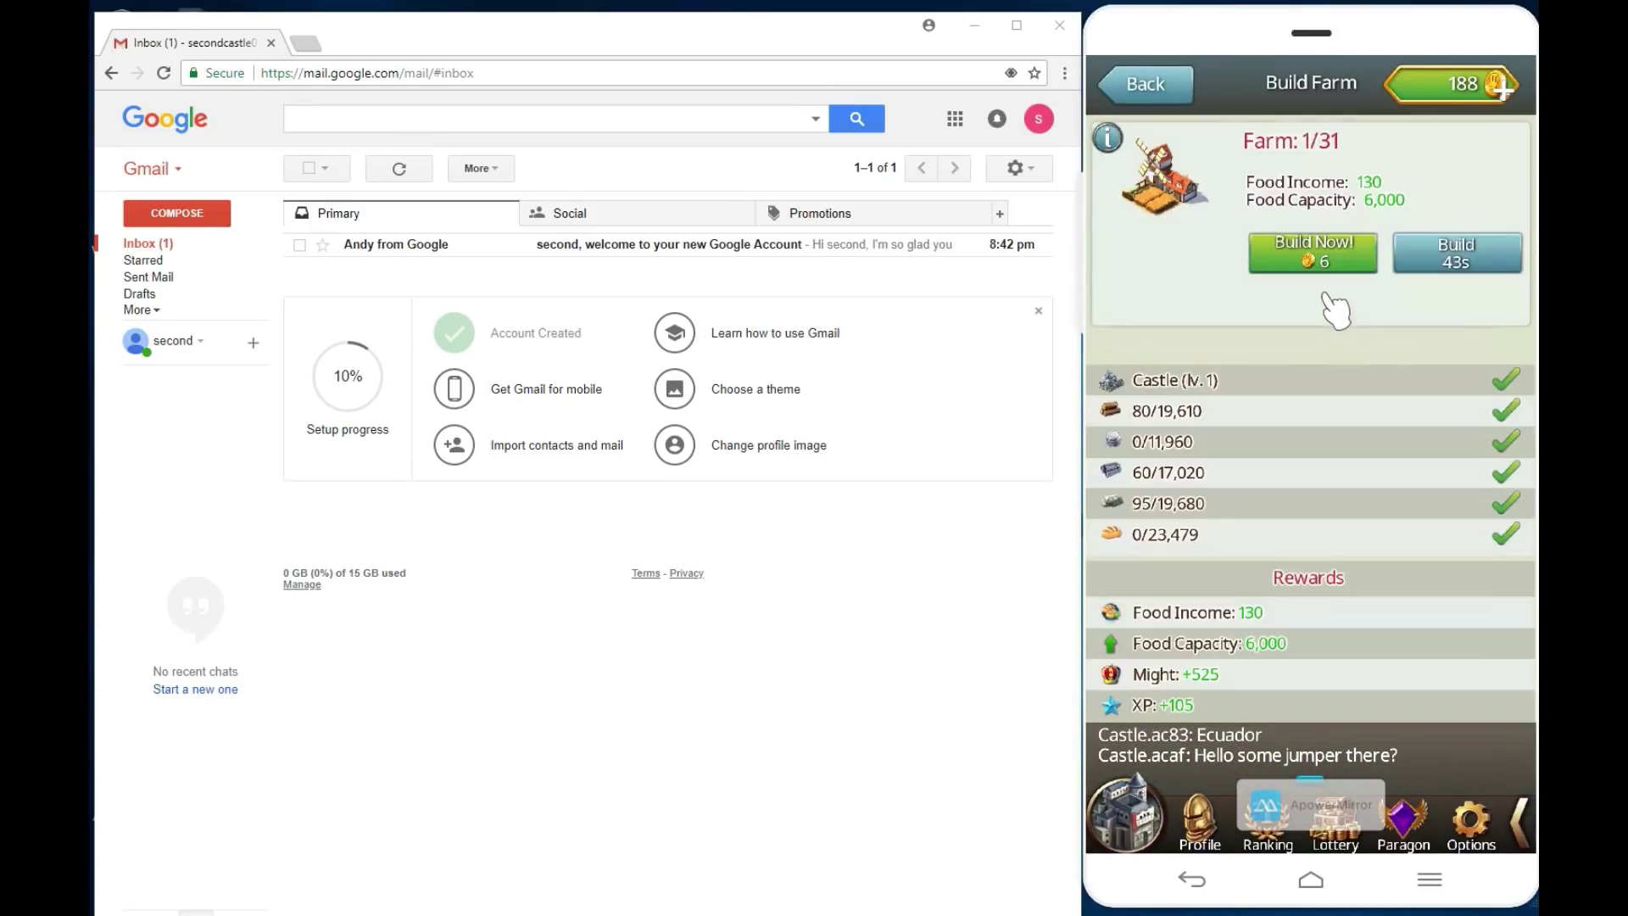
{"action": "left_click", "coordinate": [1348, 256]}
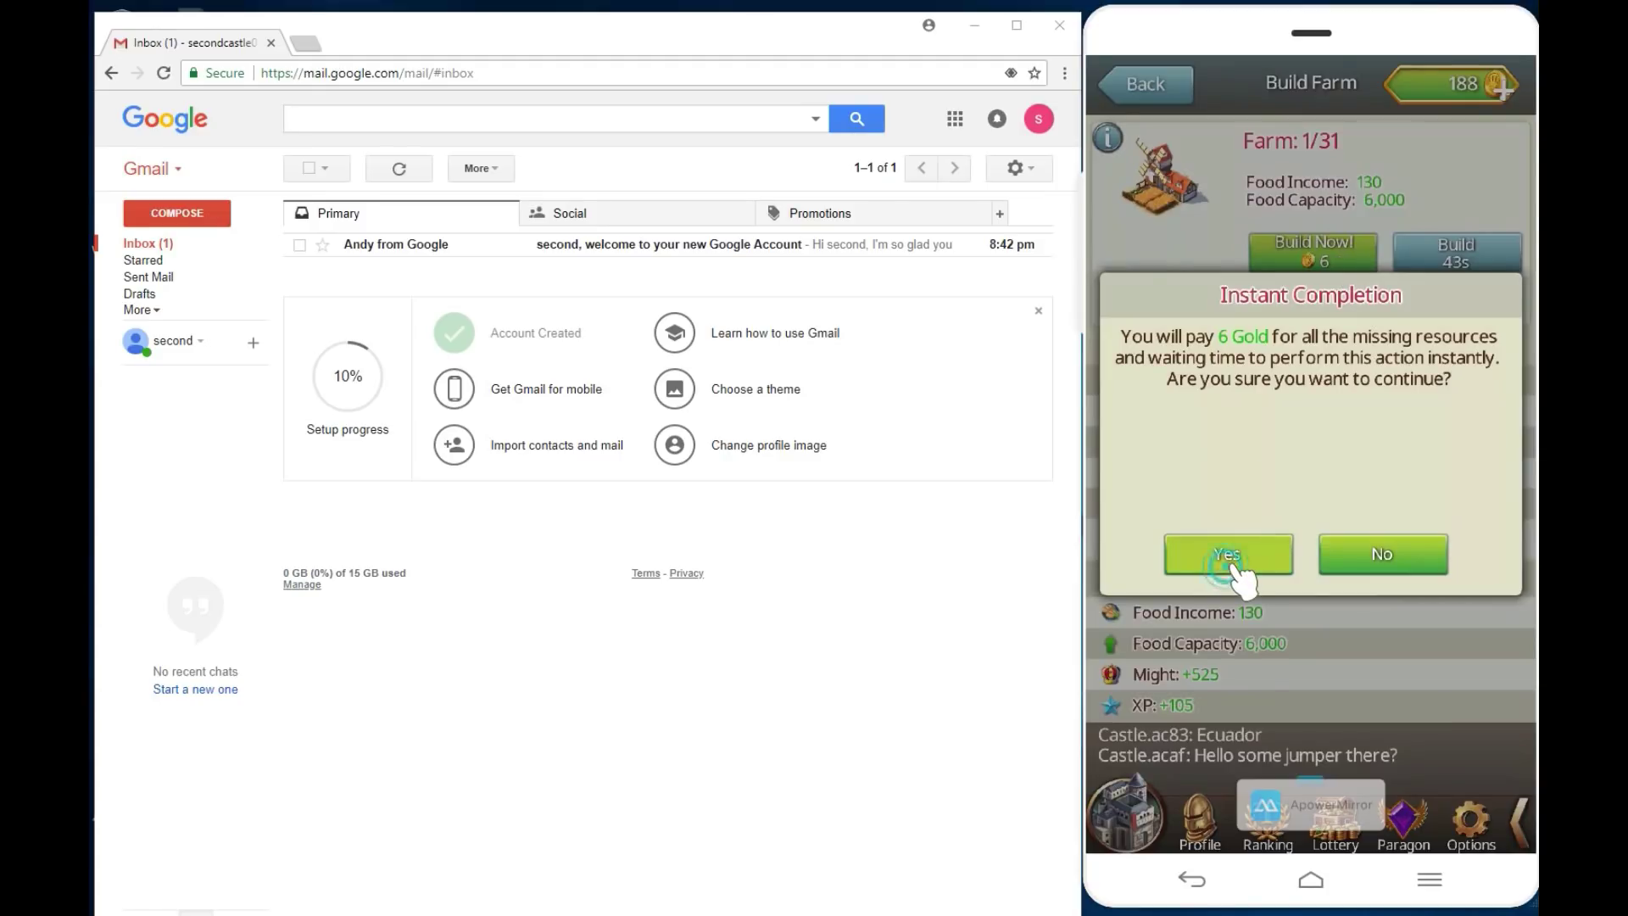
{"action": "left_click", "coordinate": [1237, 553]}
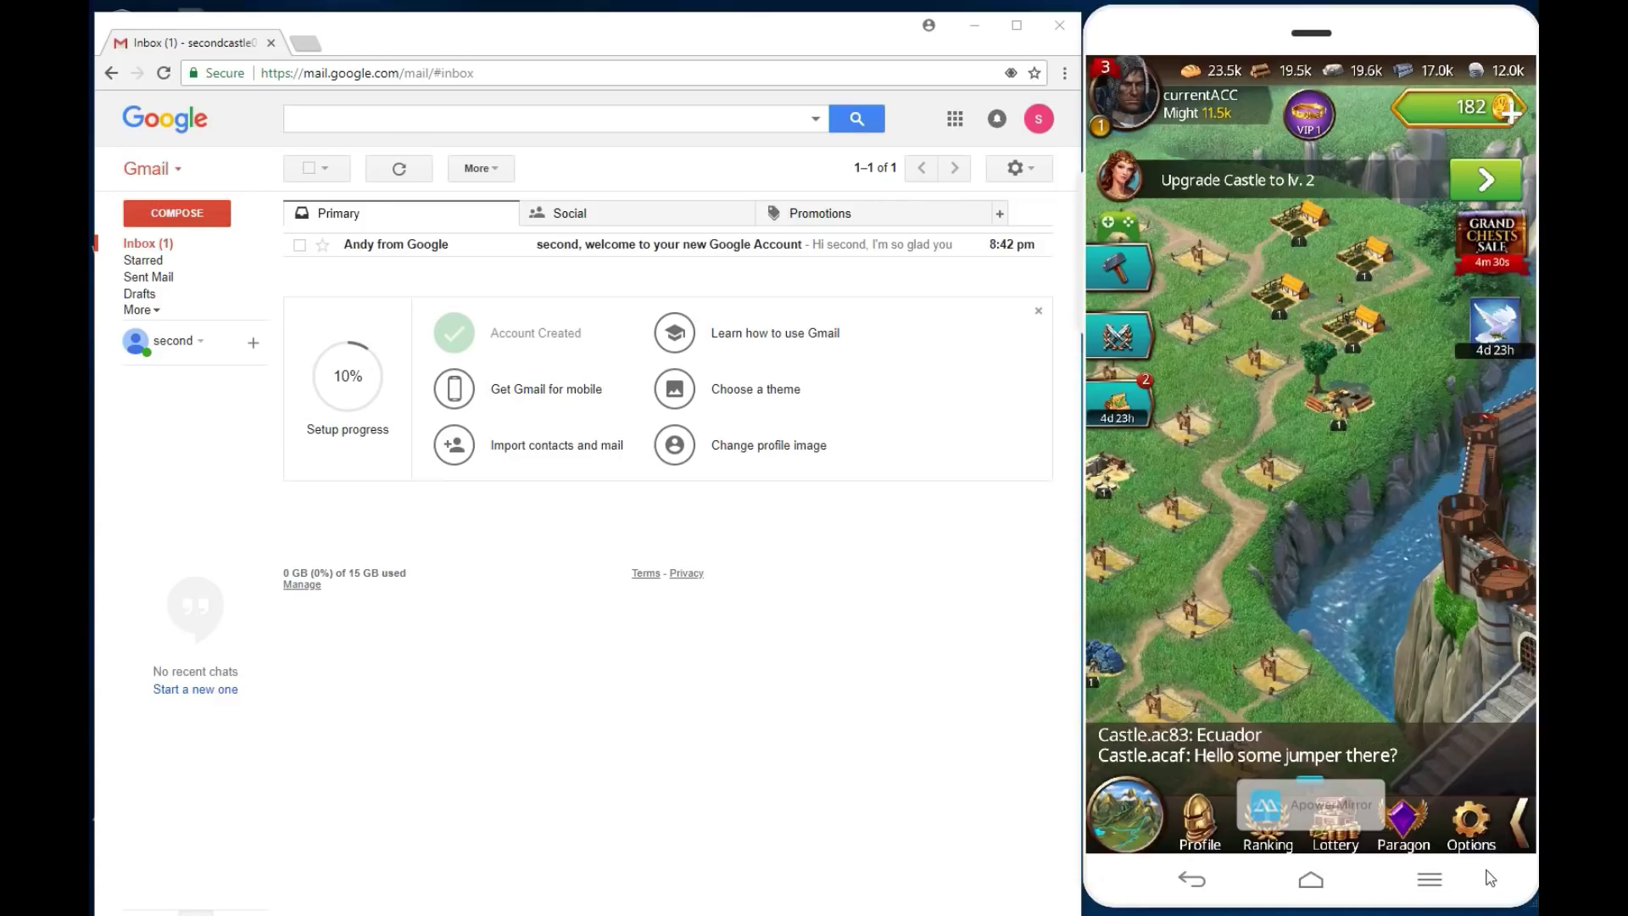
Step: Sign out of Play Games and sign in with the second Google account, then close the ad
{"action": "left_click", "coordinate": [1478, 827]}
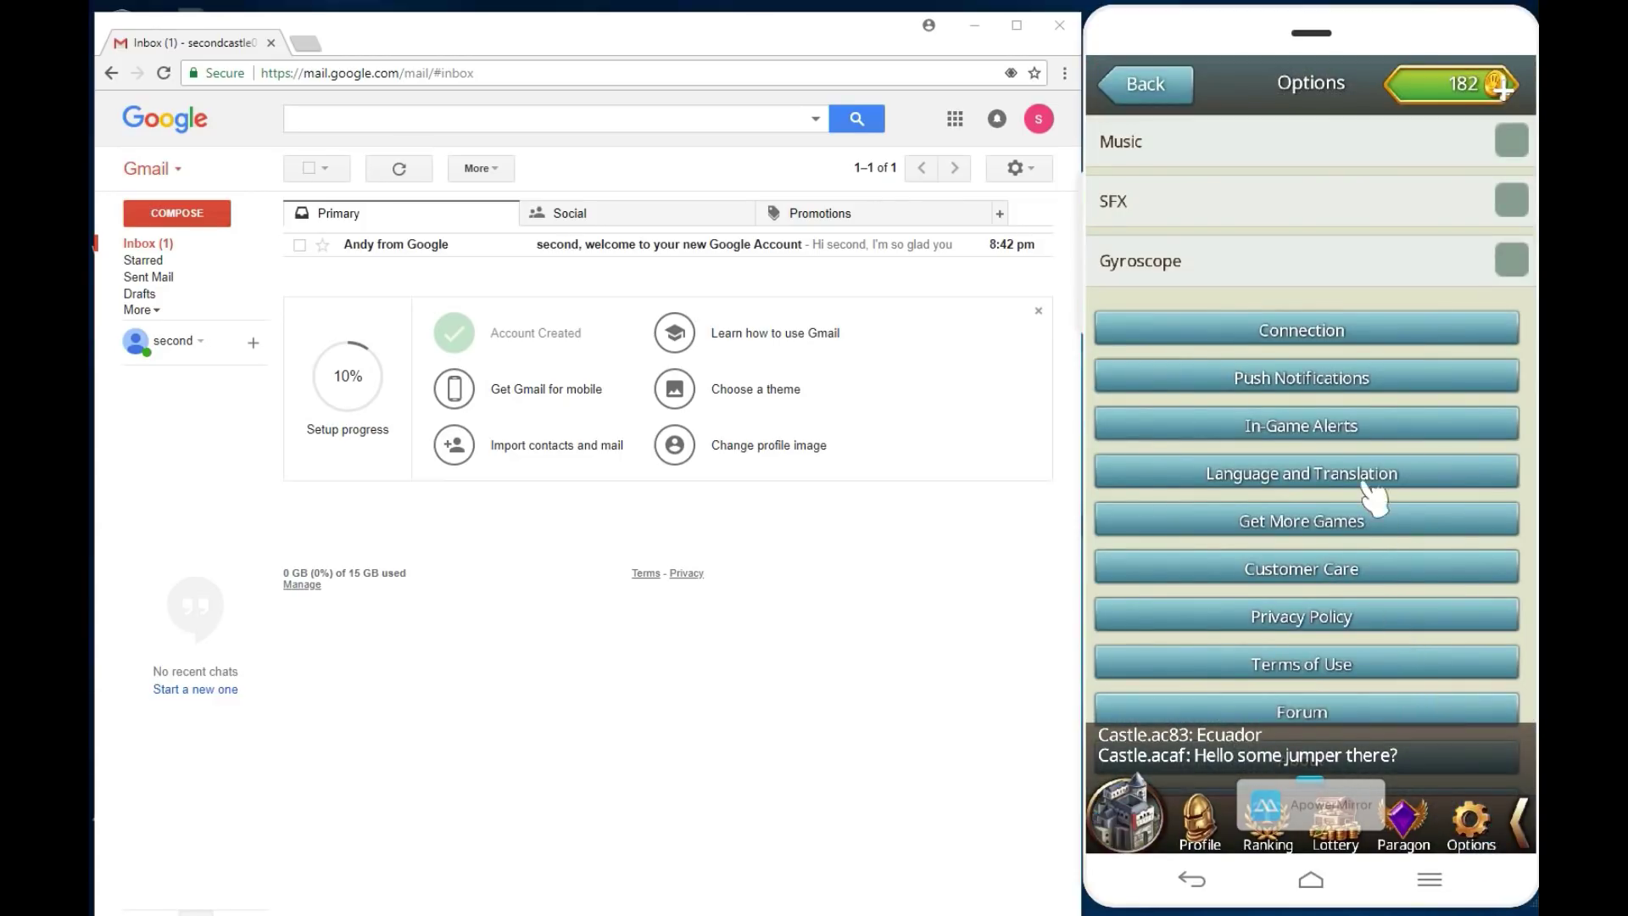
{"action": "left_click", "coordinate": [1339, 333]}
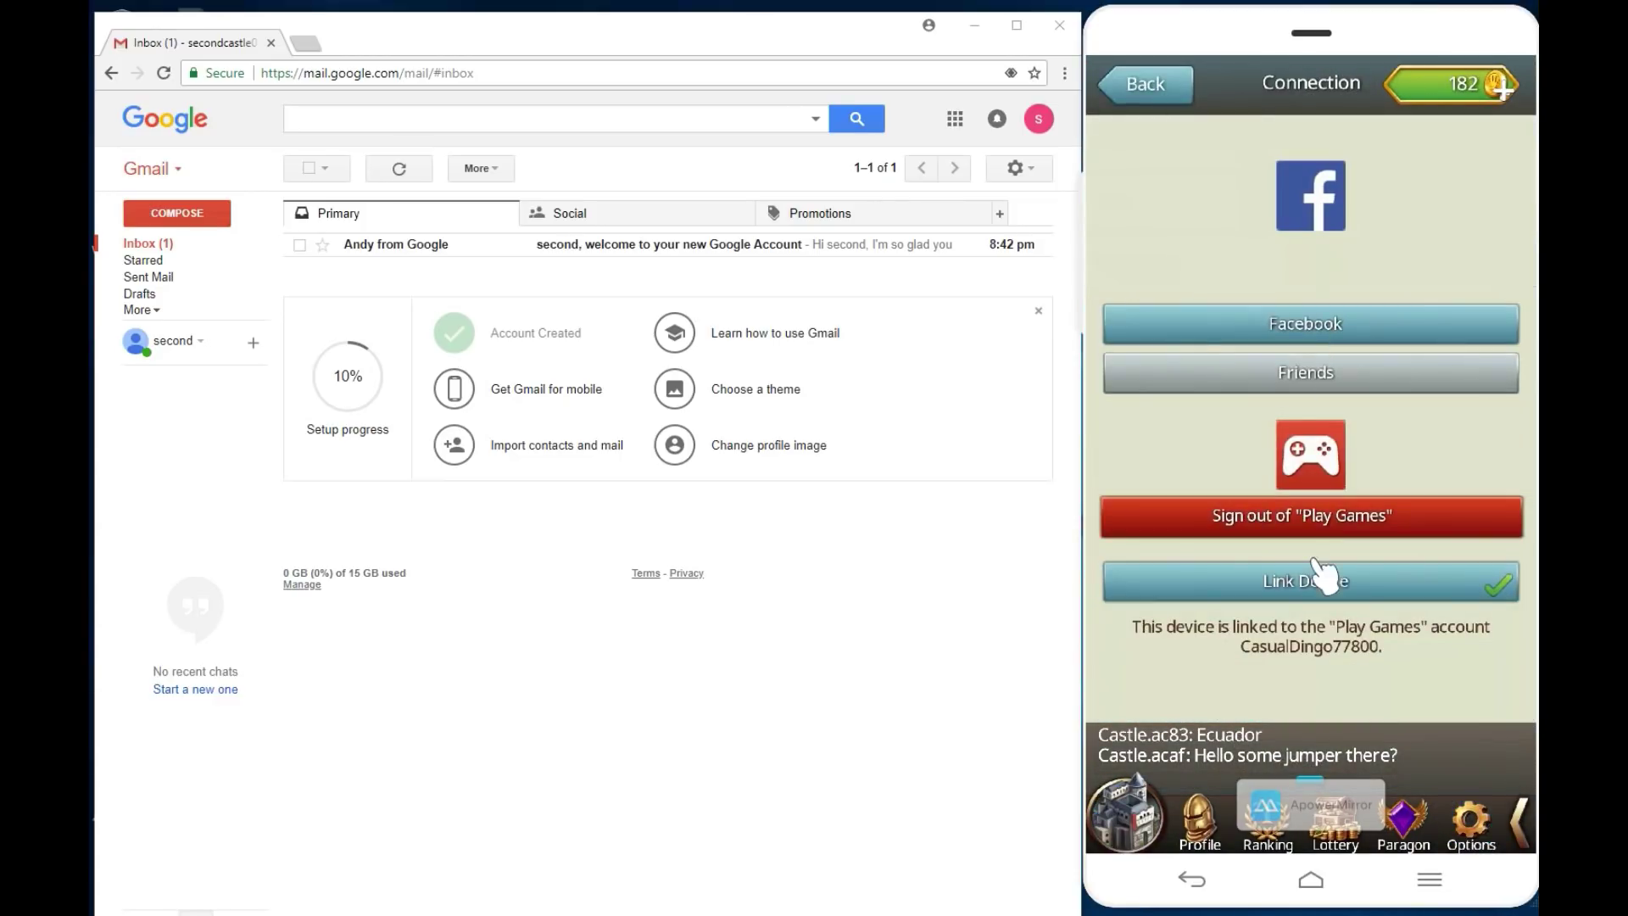
{"action": "left_click", "coordinate": [1325, 518]}
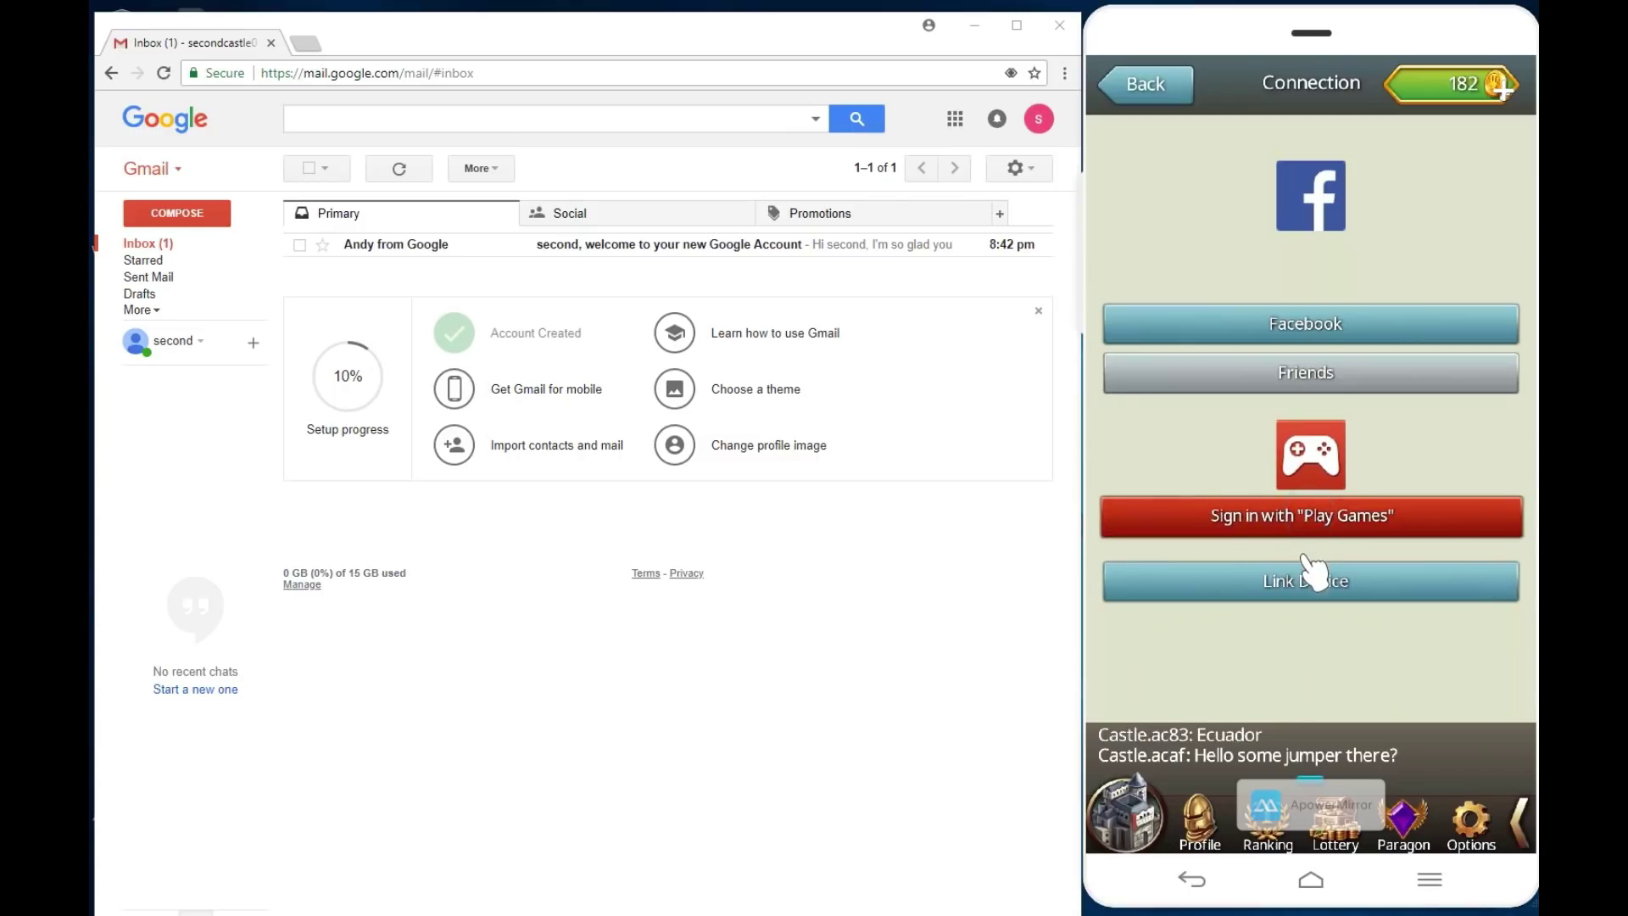
{"action": "left_click", "coordinate": [1297, 517]}
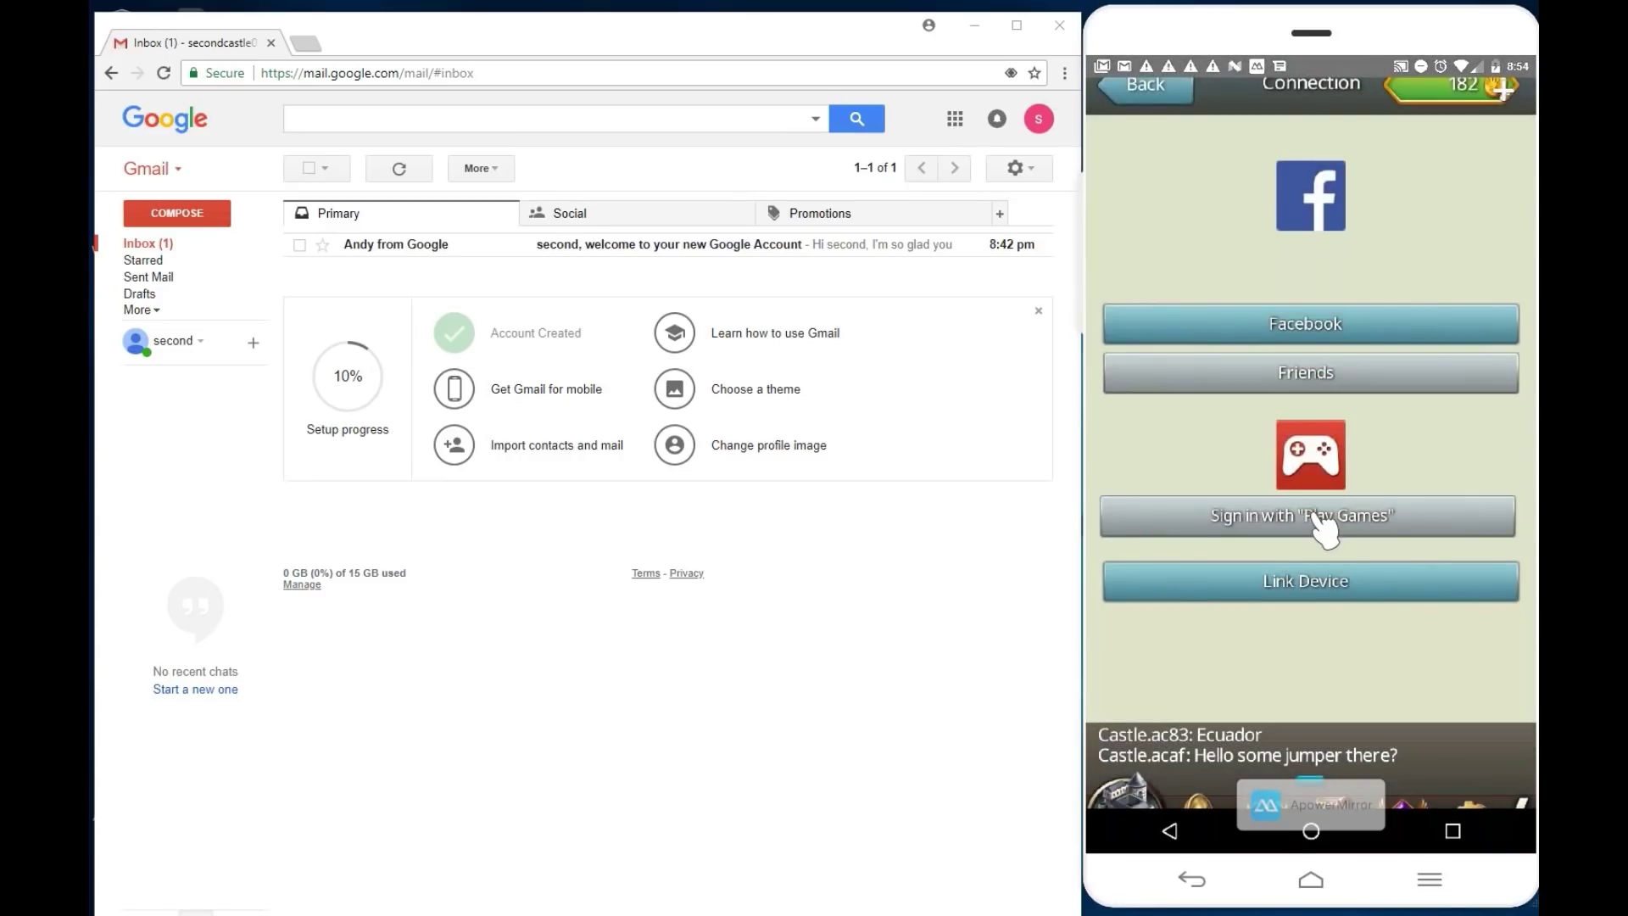
{"action": "left_click", "coordinate": [1317, 514]}
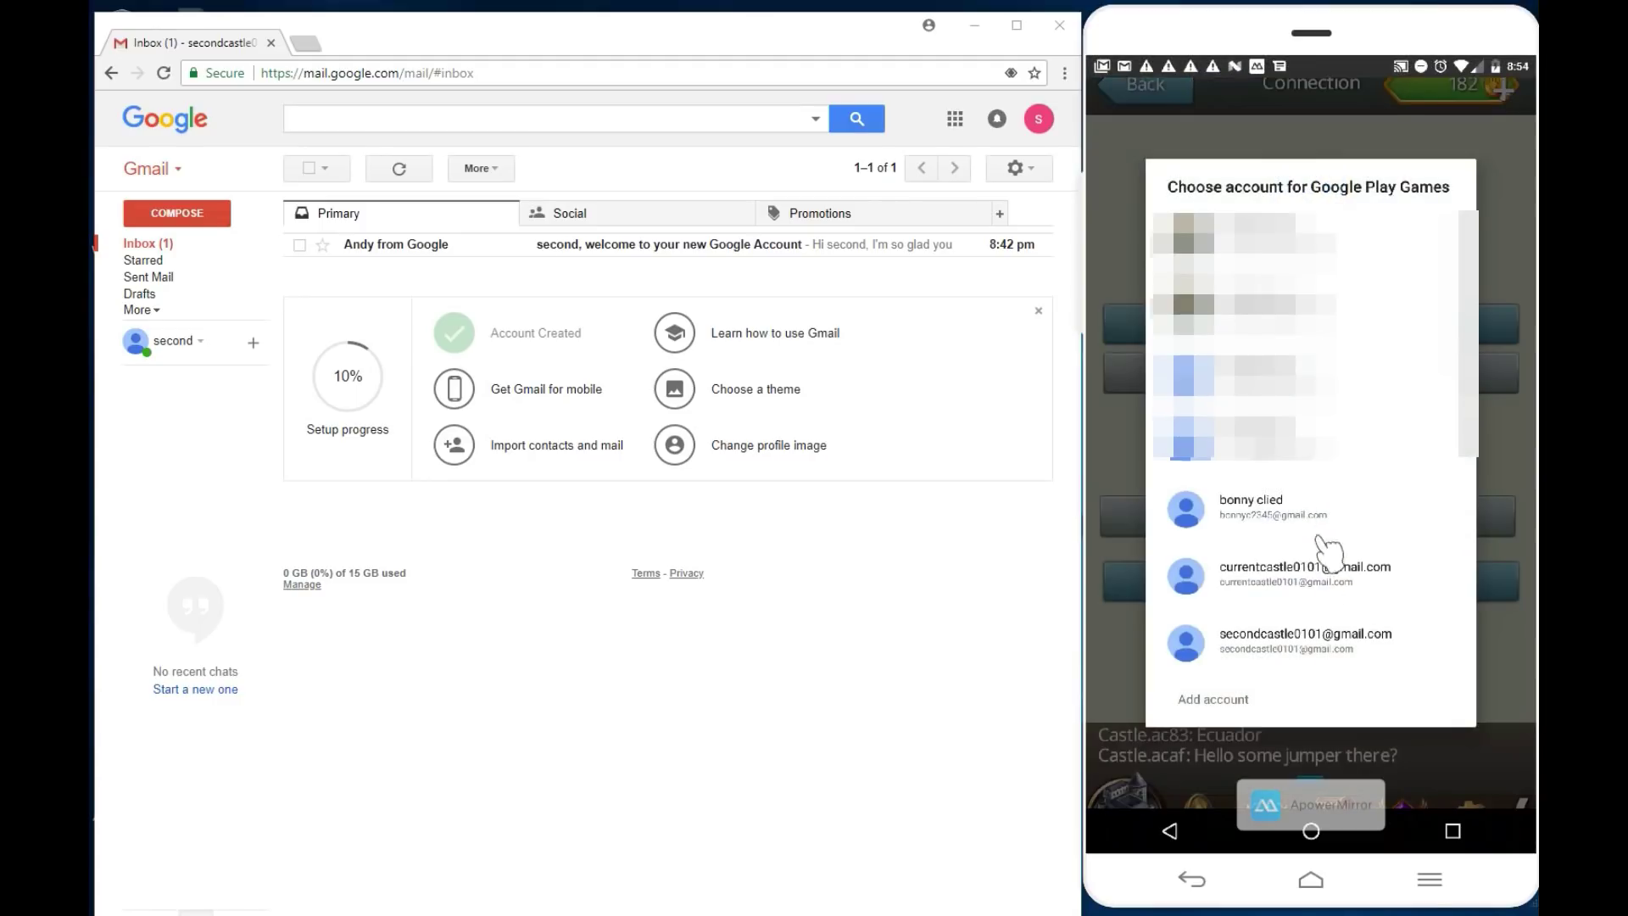
{"action": "left_click", "coordinate": [1285, 640]}
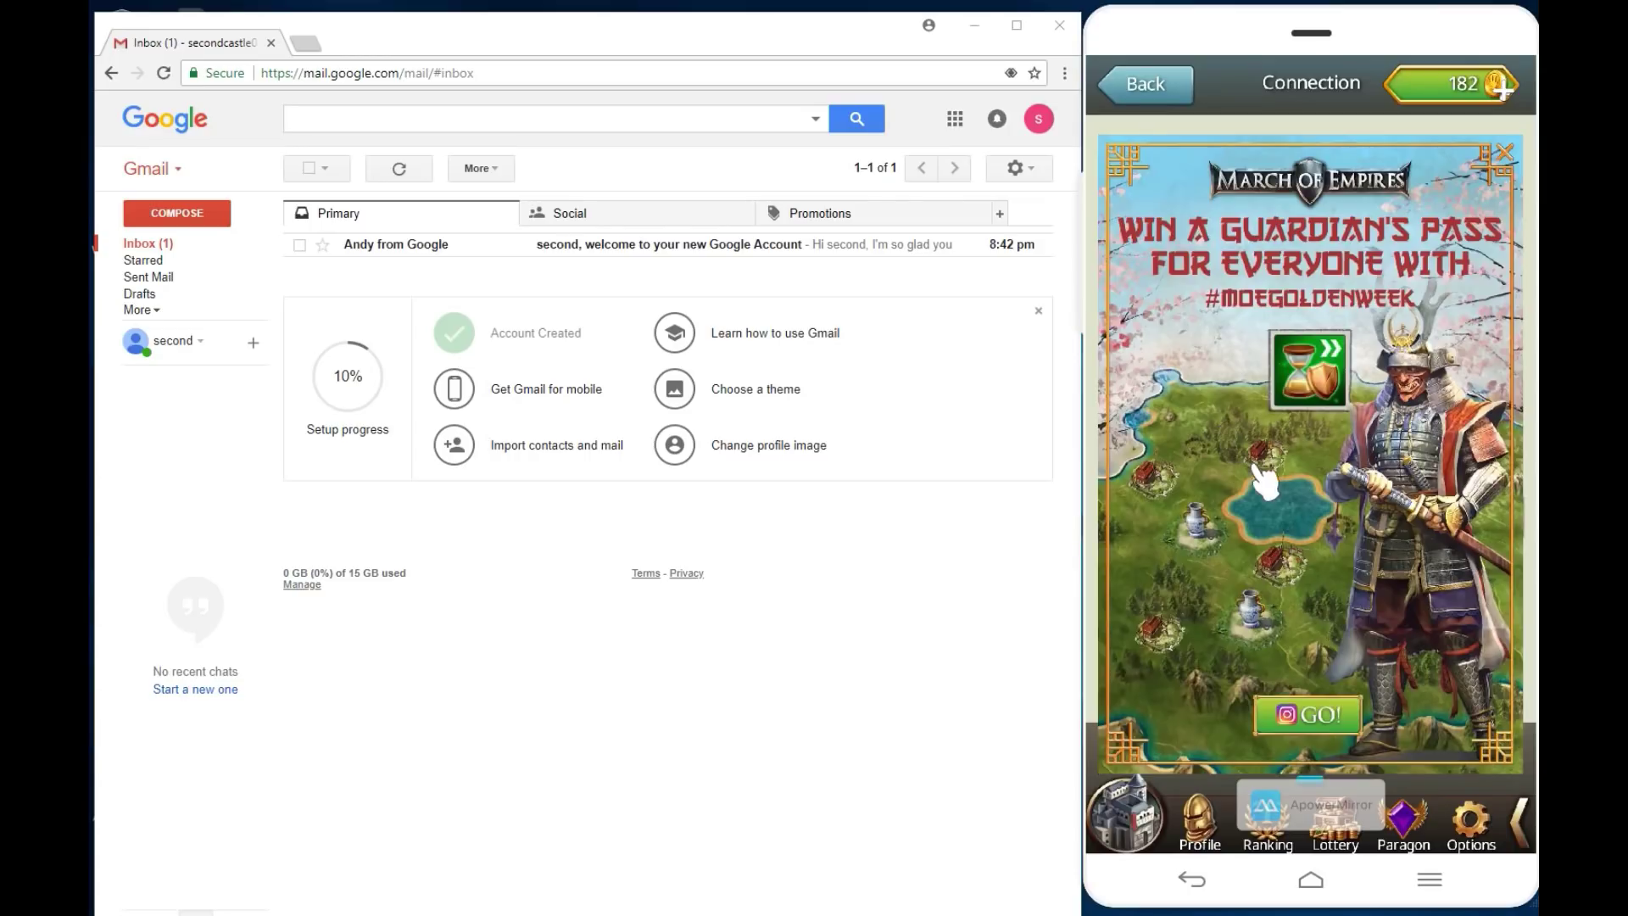
{"action": "left_click", "coordinate": [1508, 153]}
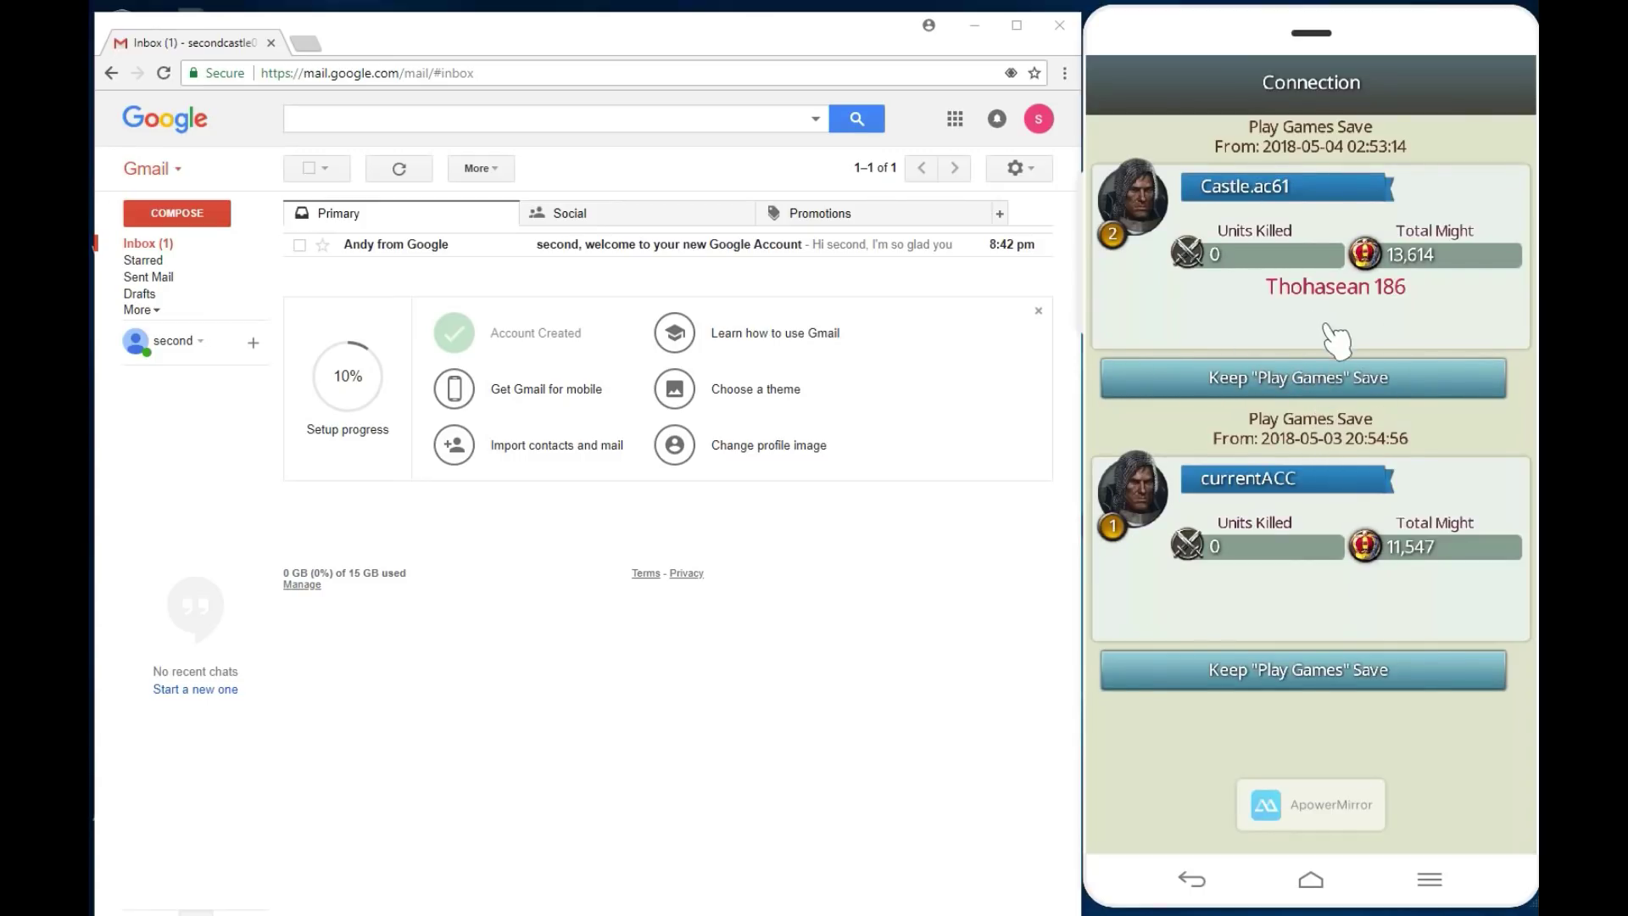
Step: Keep the Might 13,614 save, confirm the switch, and accept the Device Linked notice
{"action": "left_click", "coordinate": [1289, 377]}
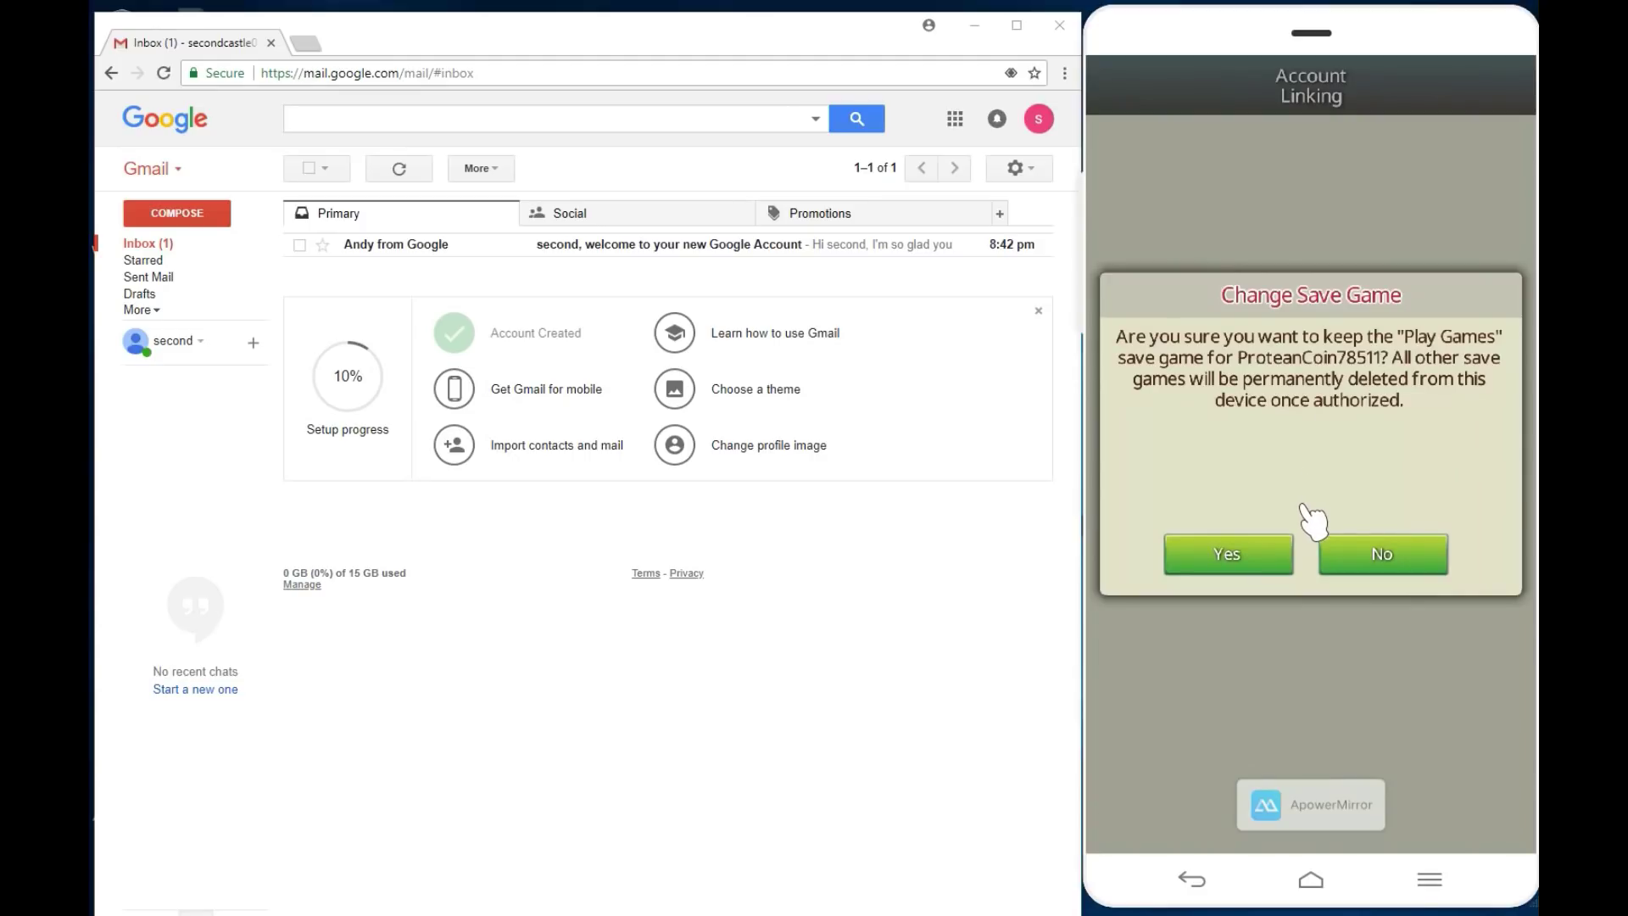
{"action": "left_click", "coordinate": [1260, 559]}
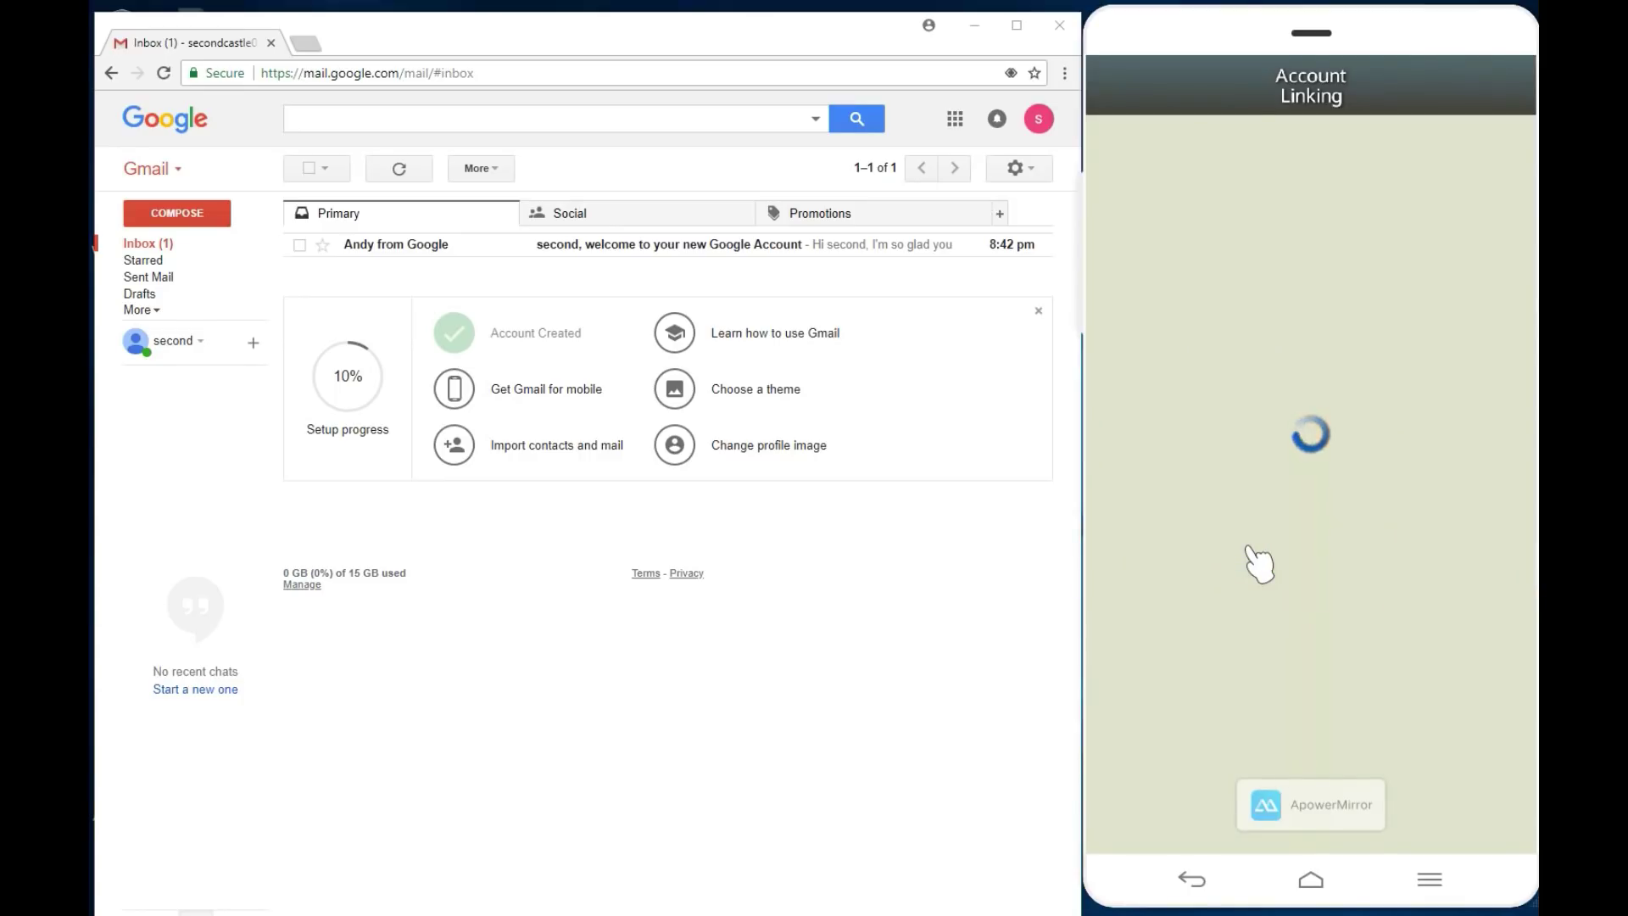
{"action": "left_click", "coordinate": [1300, 556]}
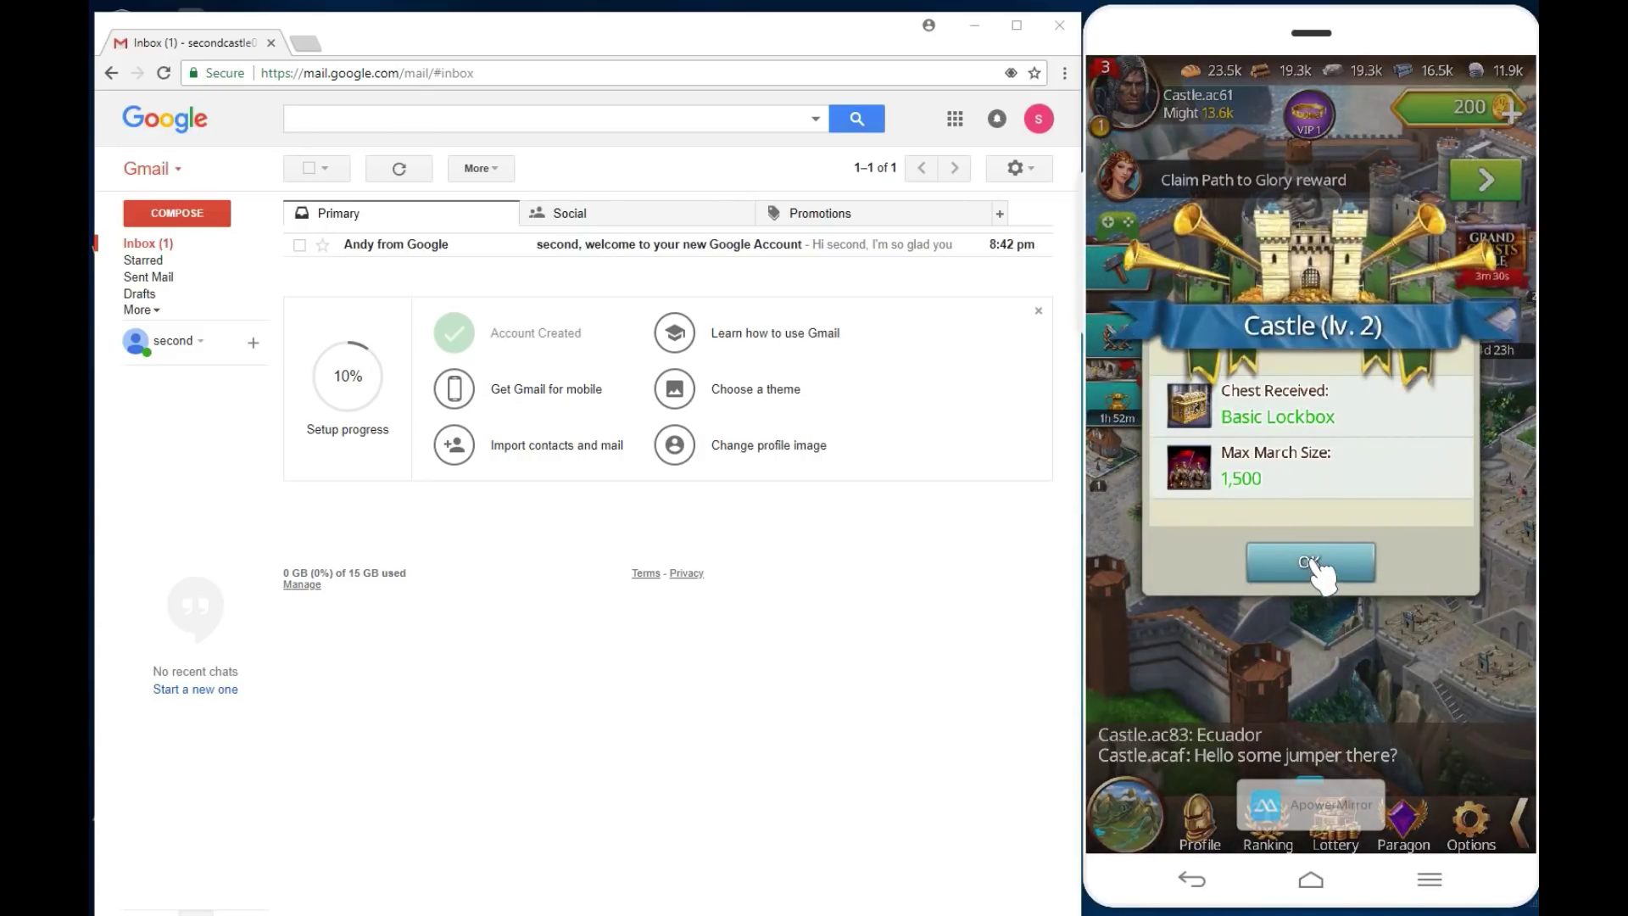
Step: Dismiss the Castle level 2 reward and use Player Rename to name the player secondACC
{"action": "left_click", "coordinate": [1323, 565]}
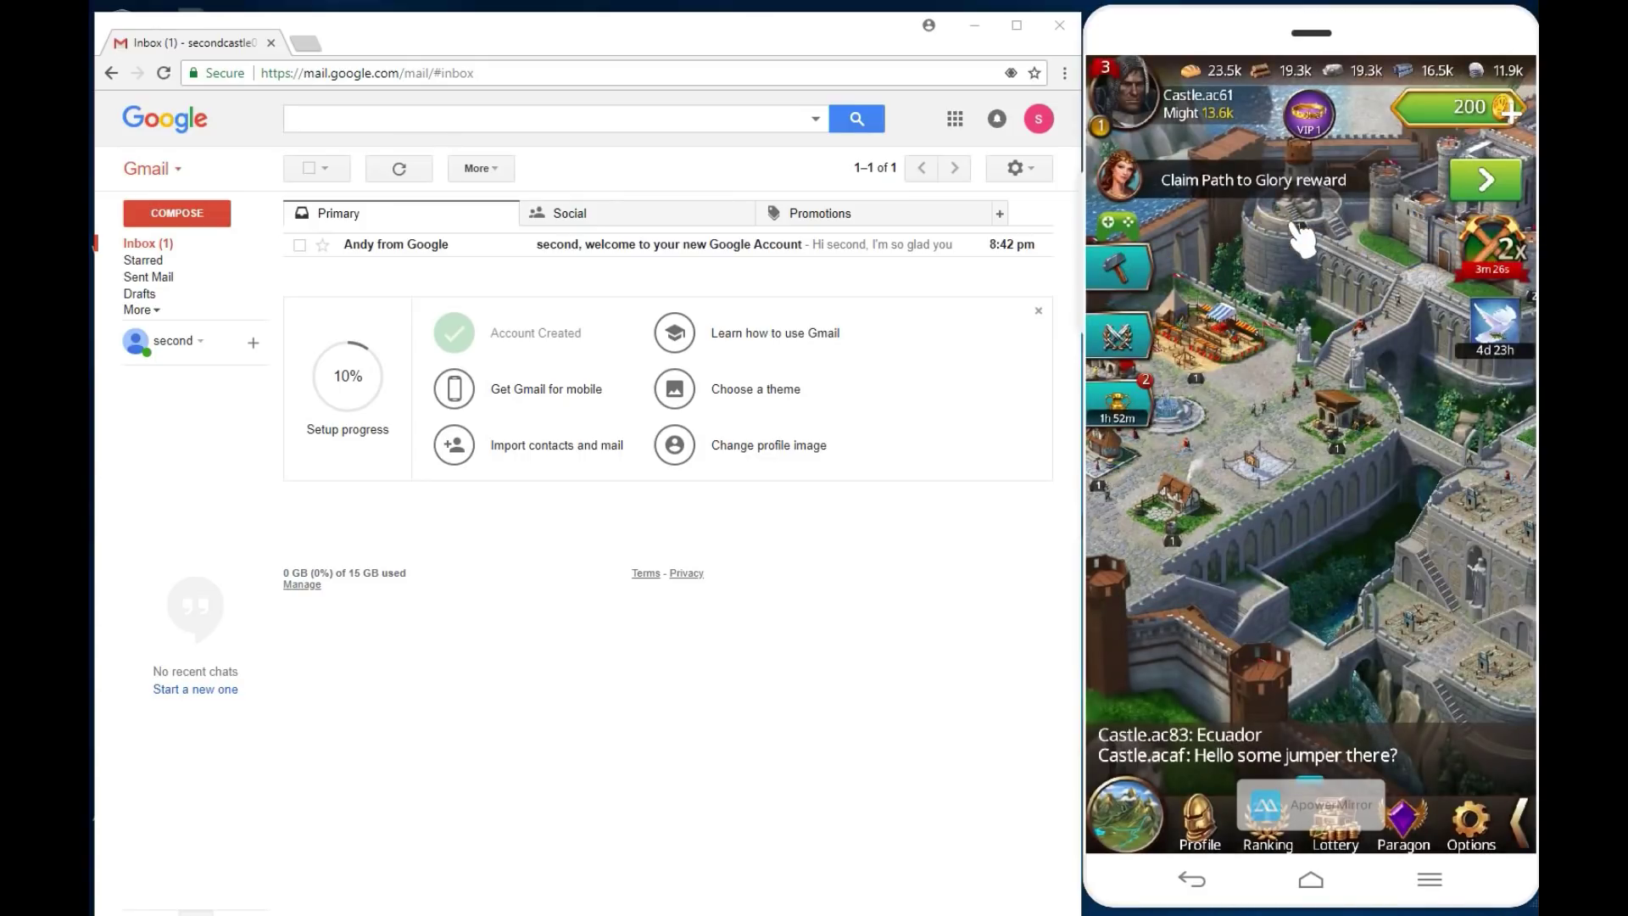
{"action": "left_click", "coordinate": [1215, 119]}
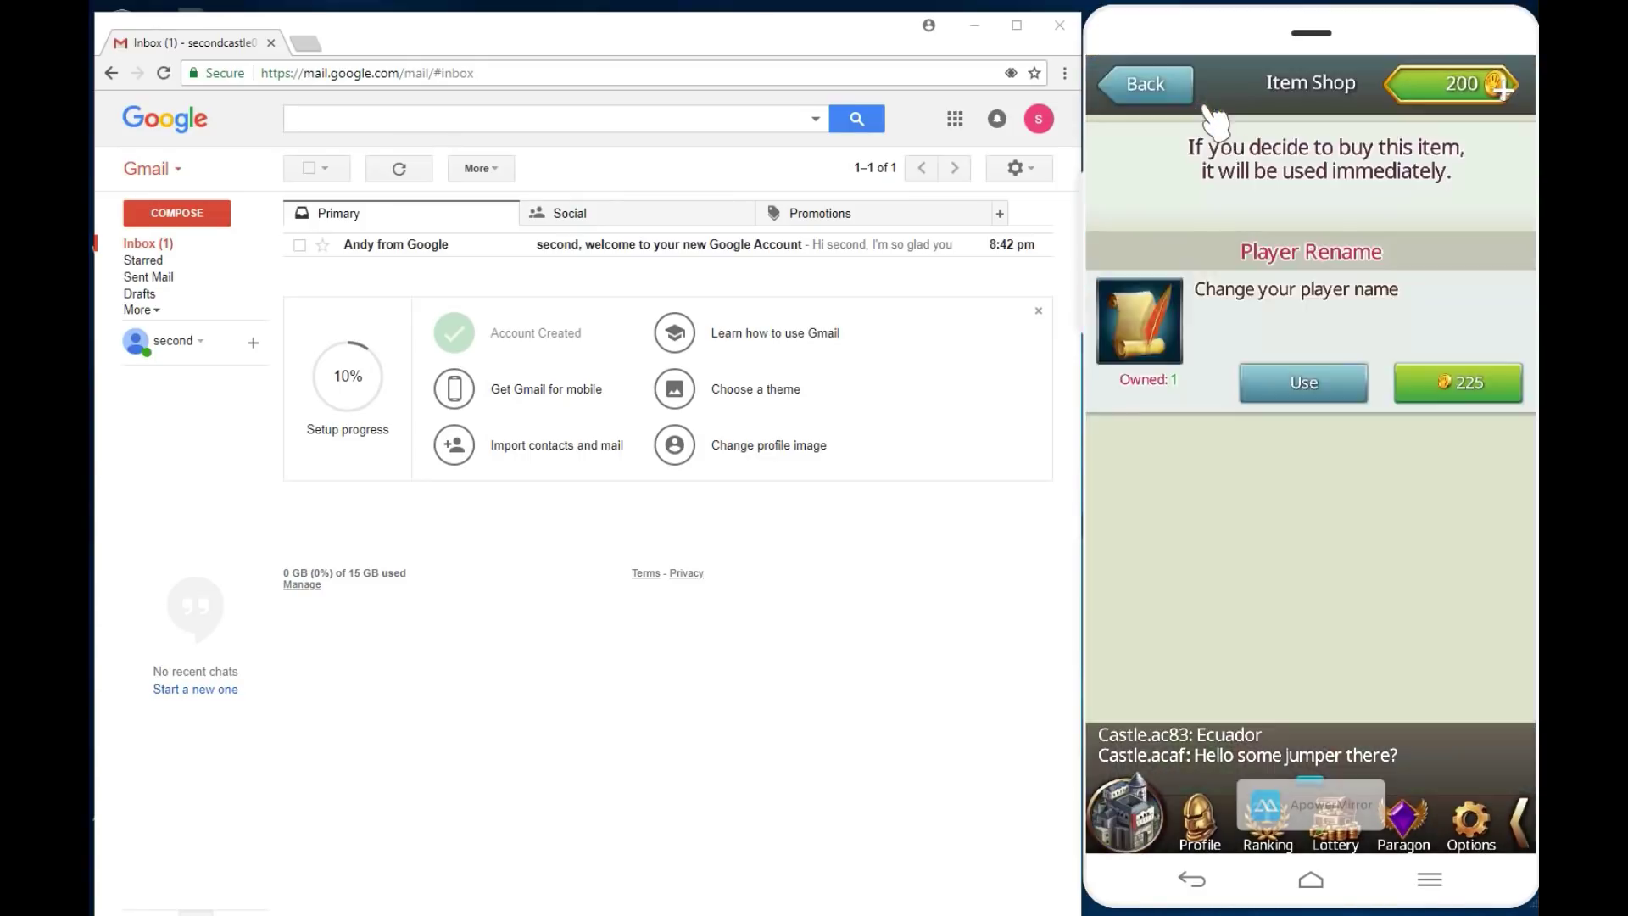
{"action": "left_click", "coordinate": [1268, 378]}
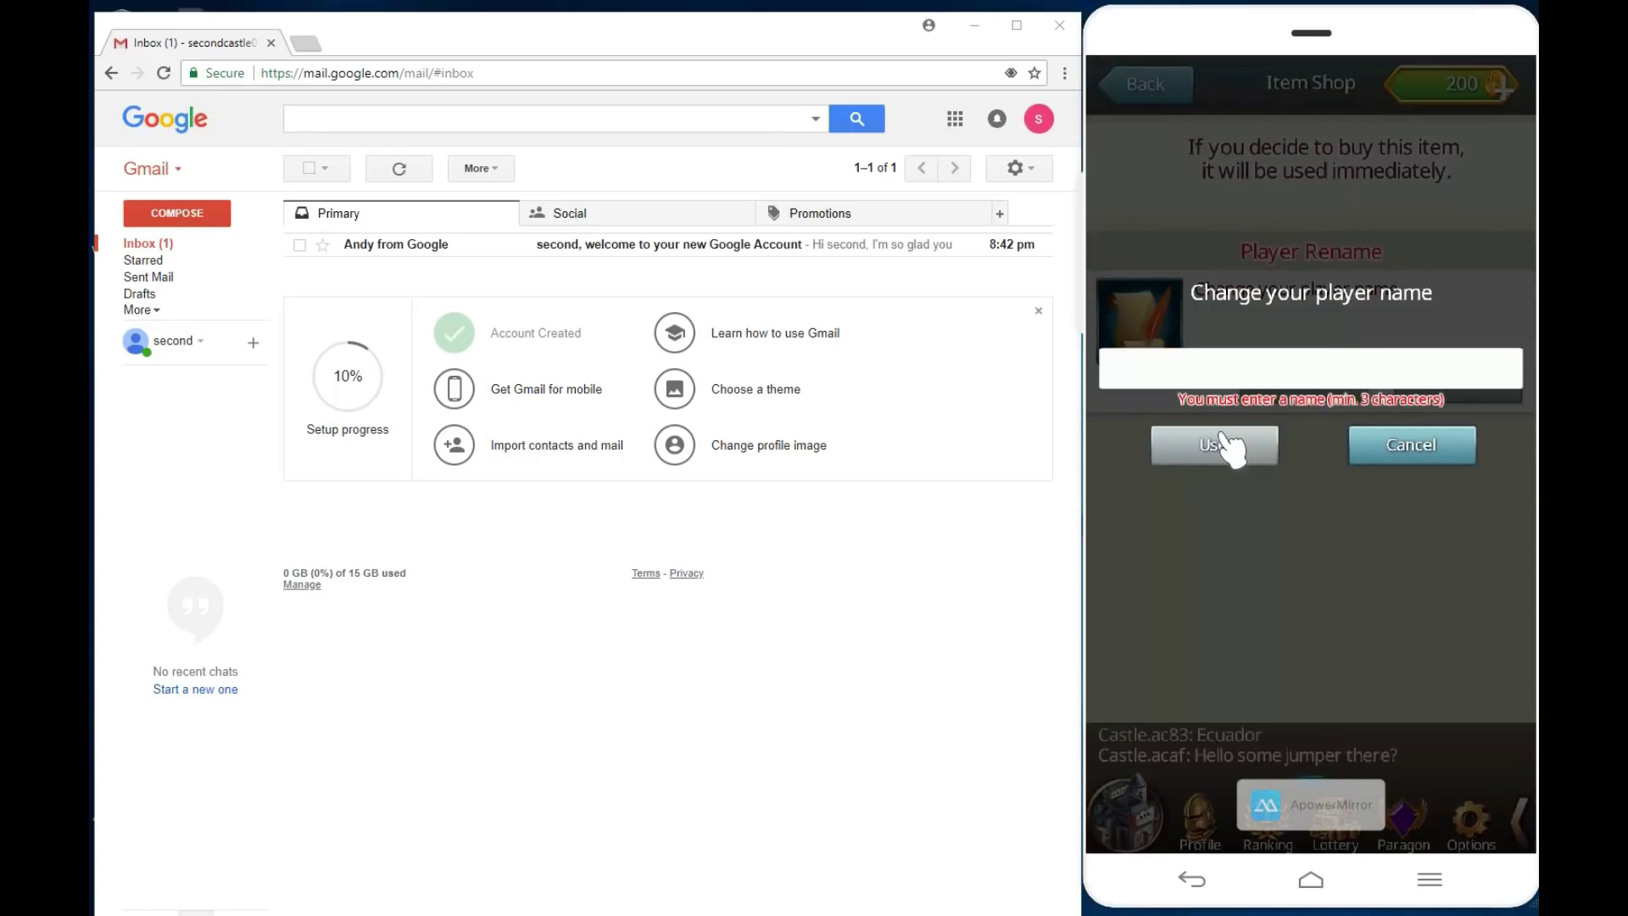
{"action": "left_click", "coordinate": [1260, 373]}
{"action": "type", "text": "secondACC"}
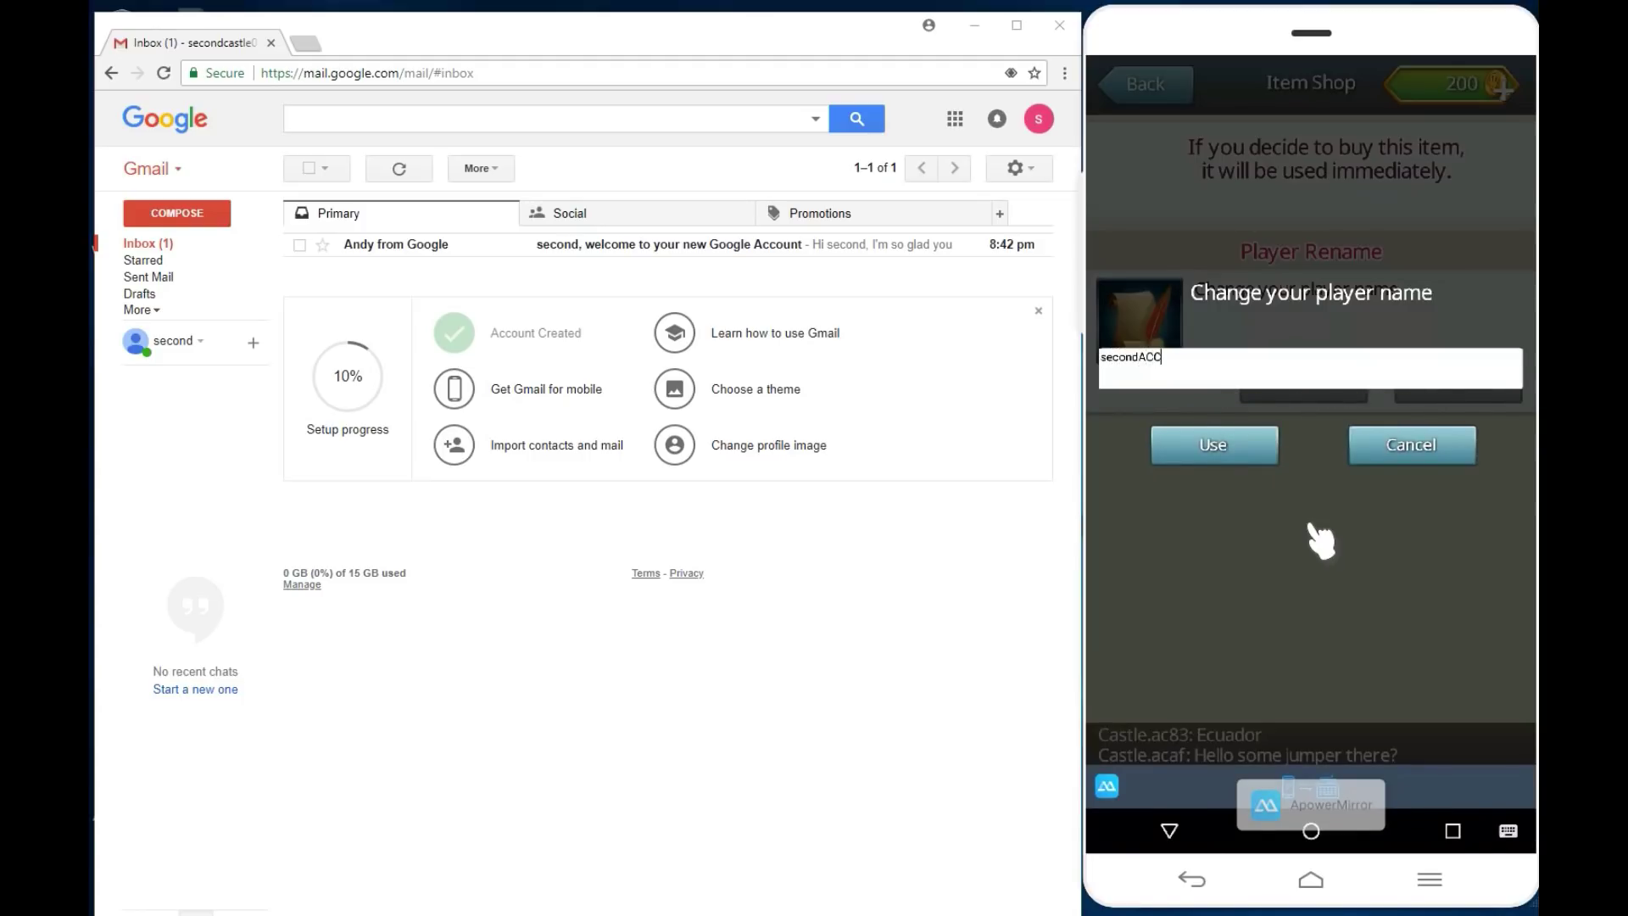
{"action": "left_click", "coordinate": [1218, 444]}
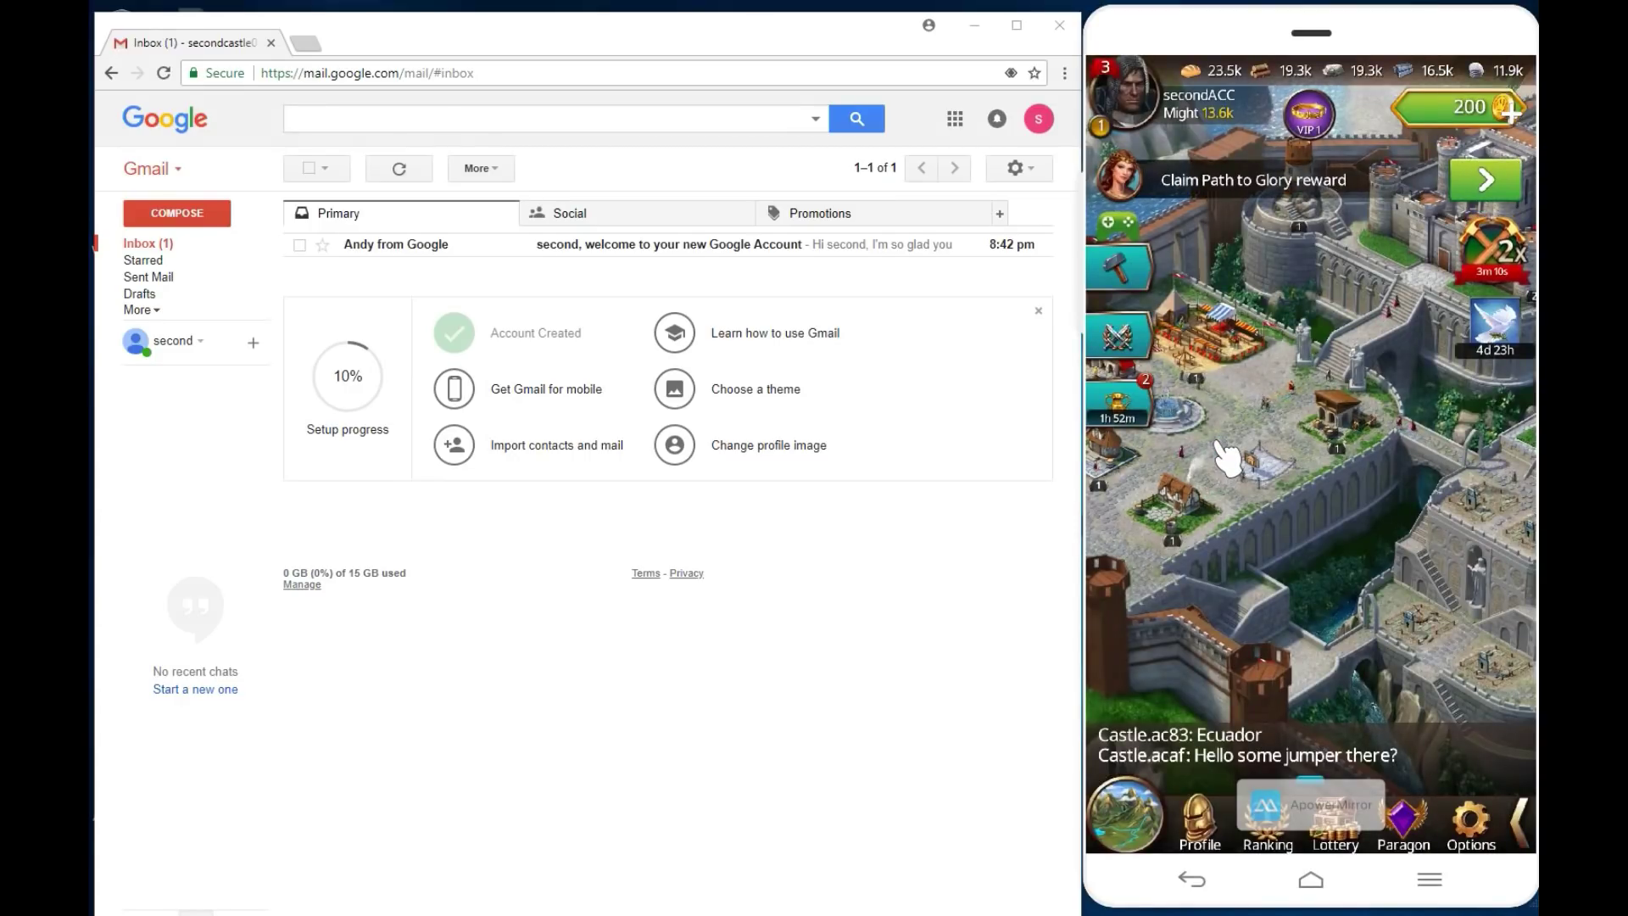
Step: Pan to the farm fields beside the castle and open then close a farm's details panel
{"action": "left_click", "coordinate": [1211, 475]}
{"action": "left_click_drag", "start_coordinate": [1349, 492], "coordinate": [1479, 545]}
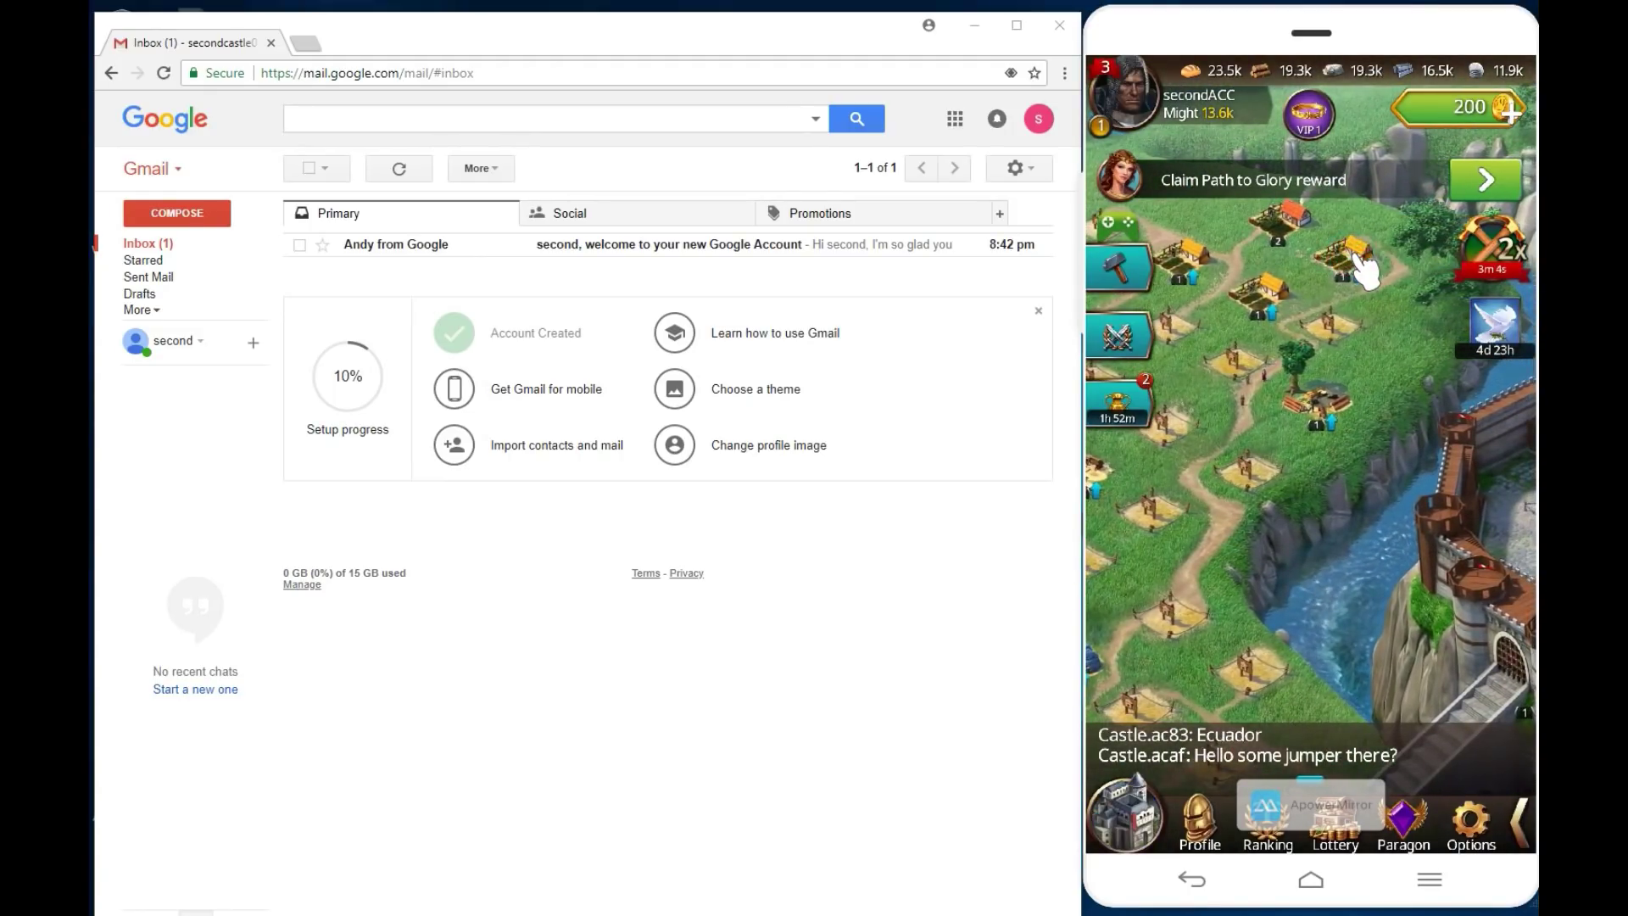
{"action": "left_click", "coordinate": [1357, 256]}
{"action": "left_click", "coordinate": [1460, 255]}
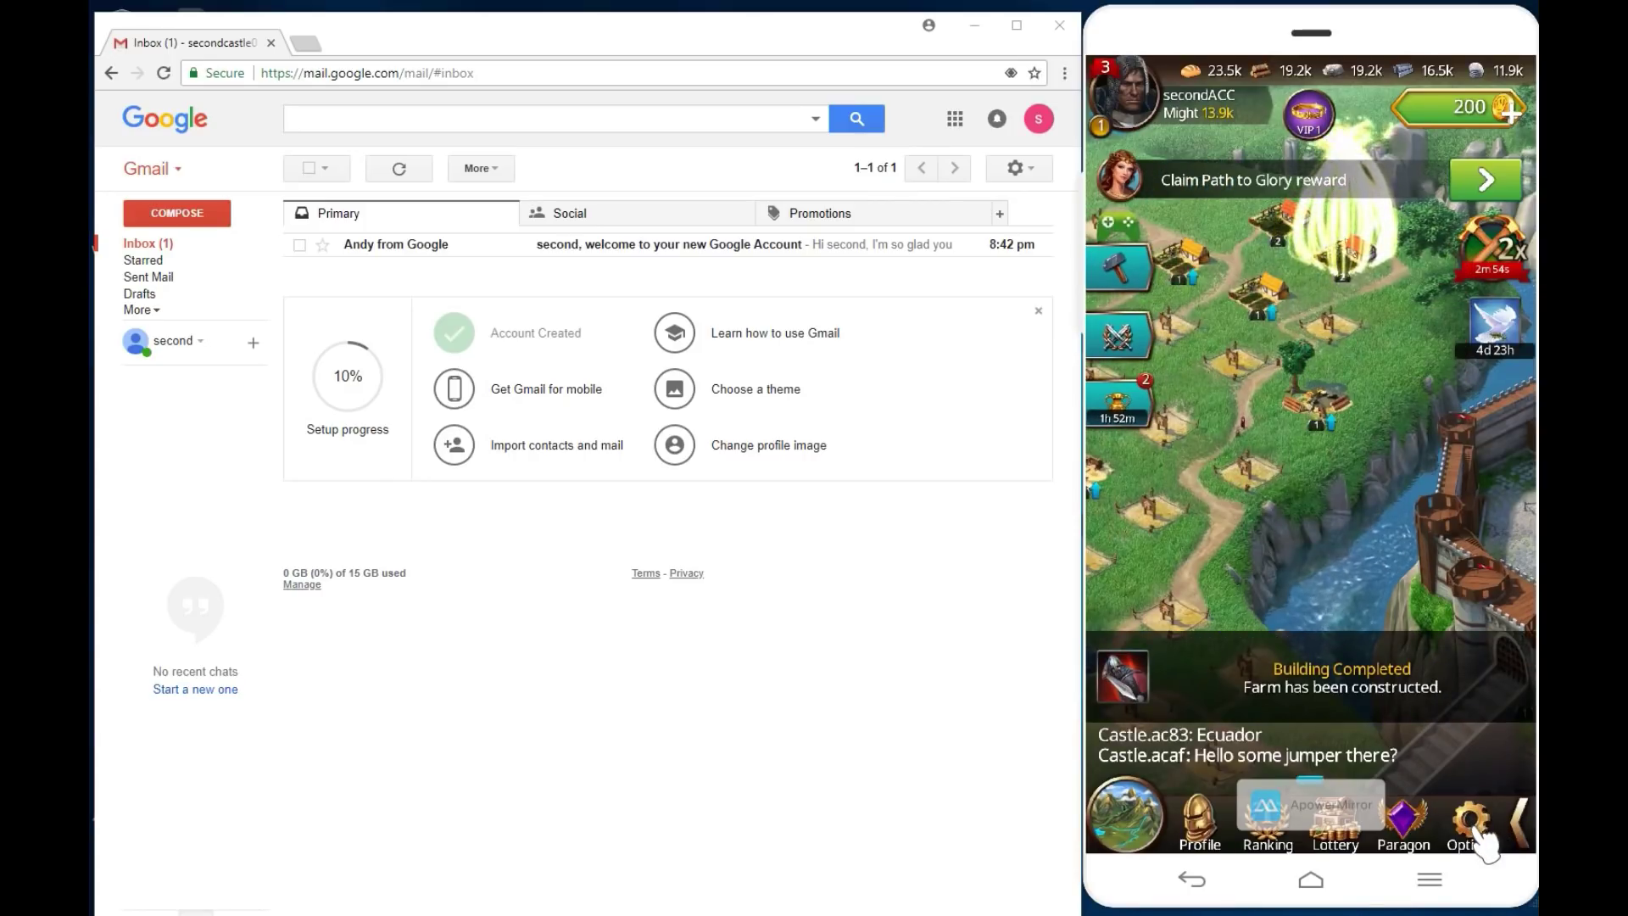
Step: Sign out of Play Games under Options > Connection and sign in with the first Google account
{"action": "left_click", "coordinate": [1469, 819]}
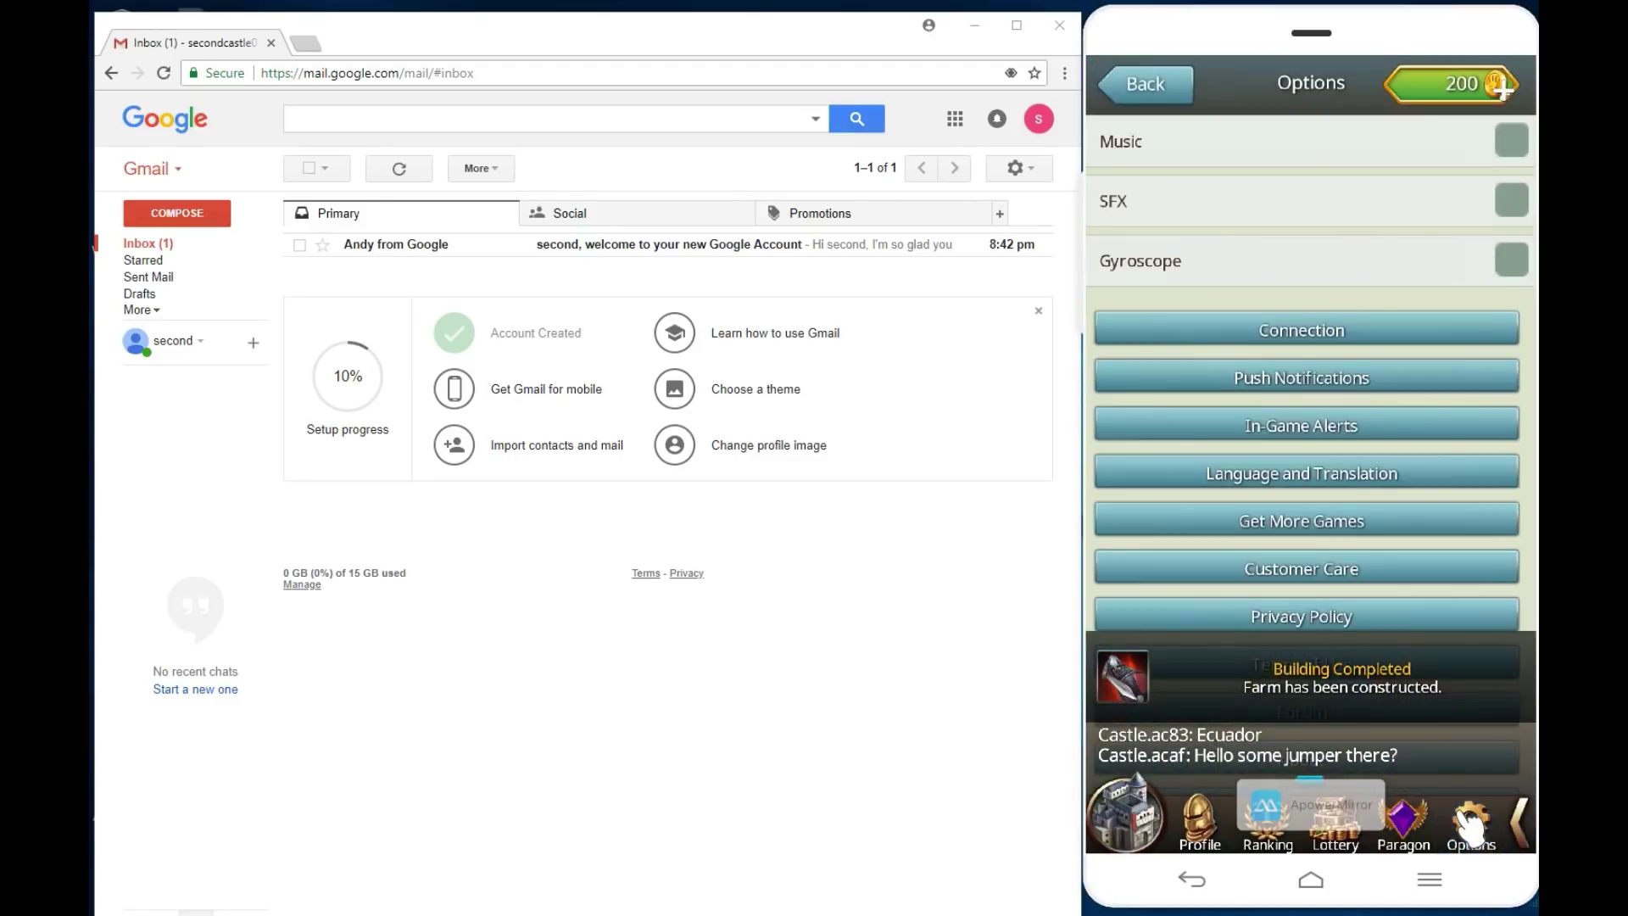
{"action": "left_click", "coordinate": [1341, 332]}
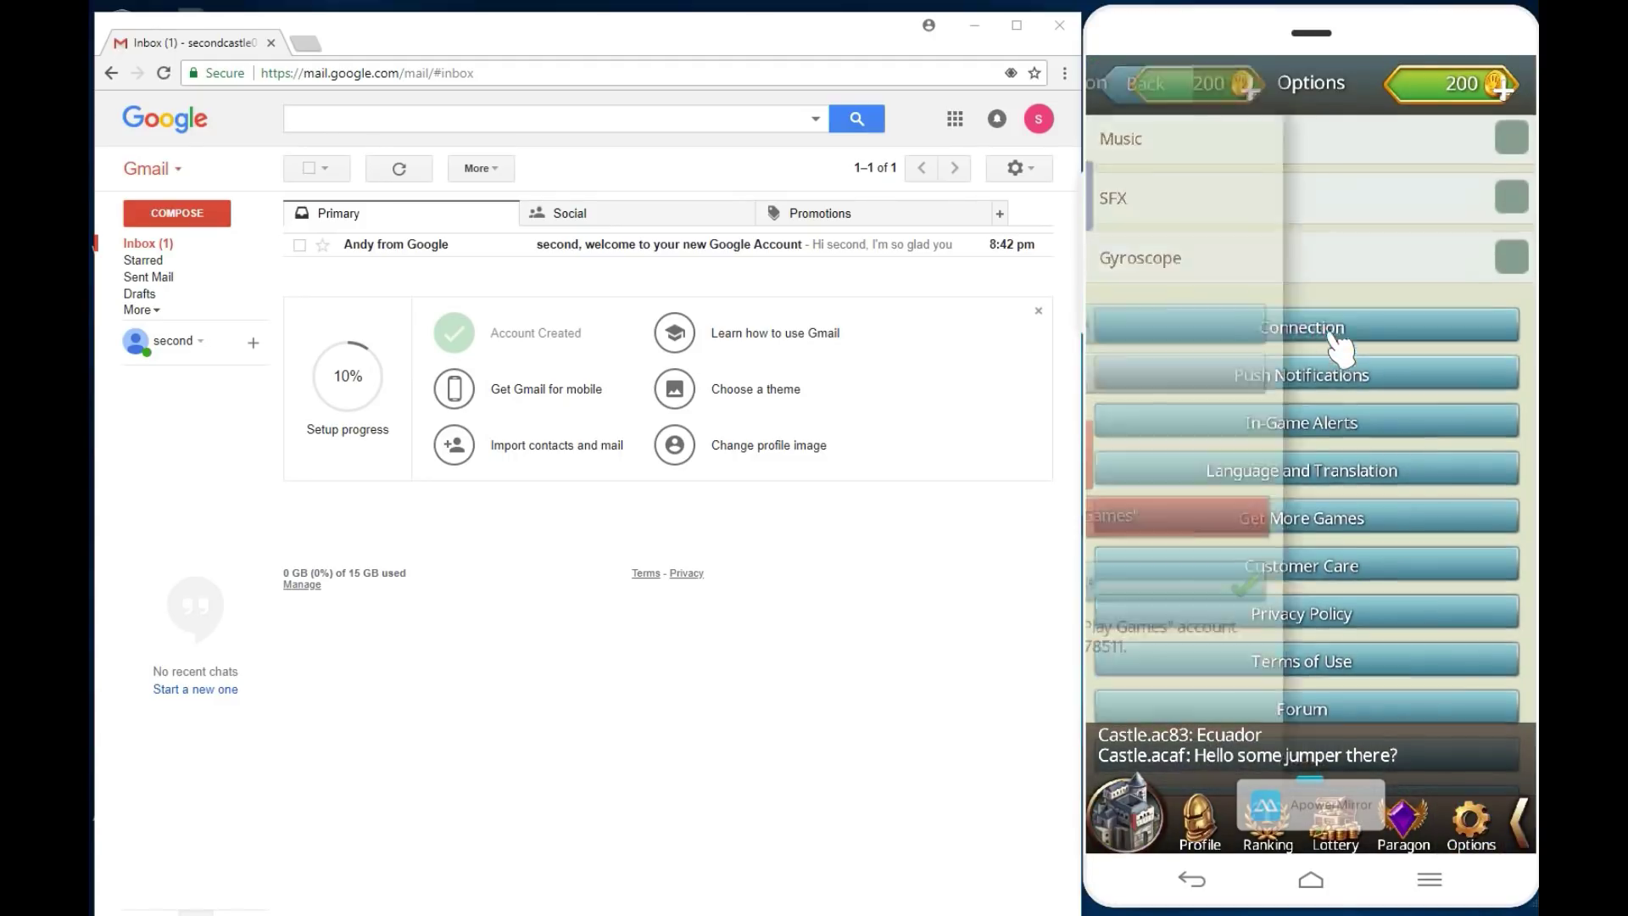
{"action": "left_click", "coordinate": [1323, 521]}
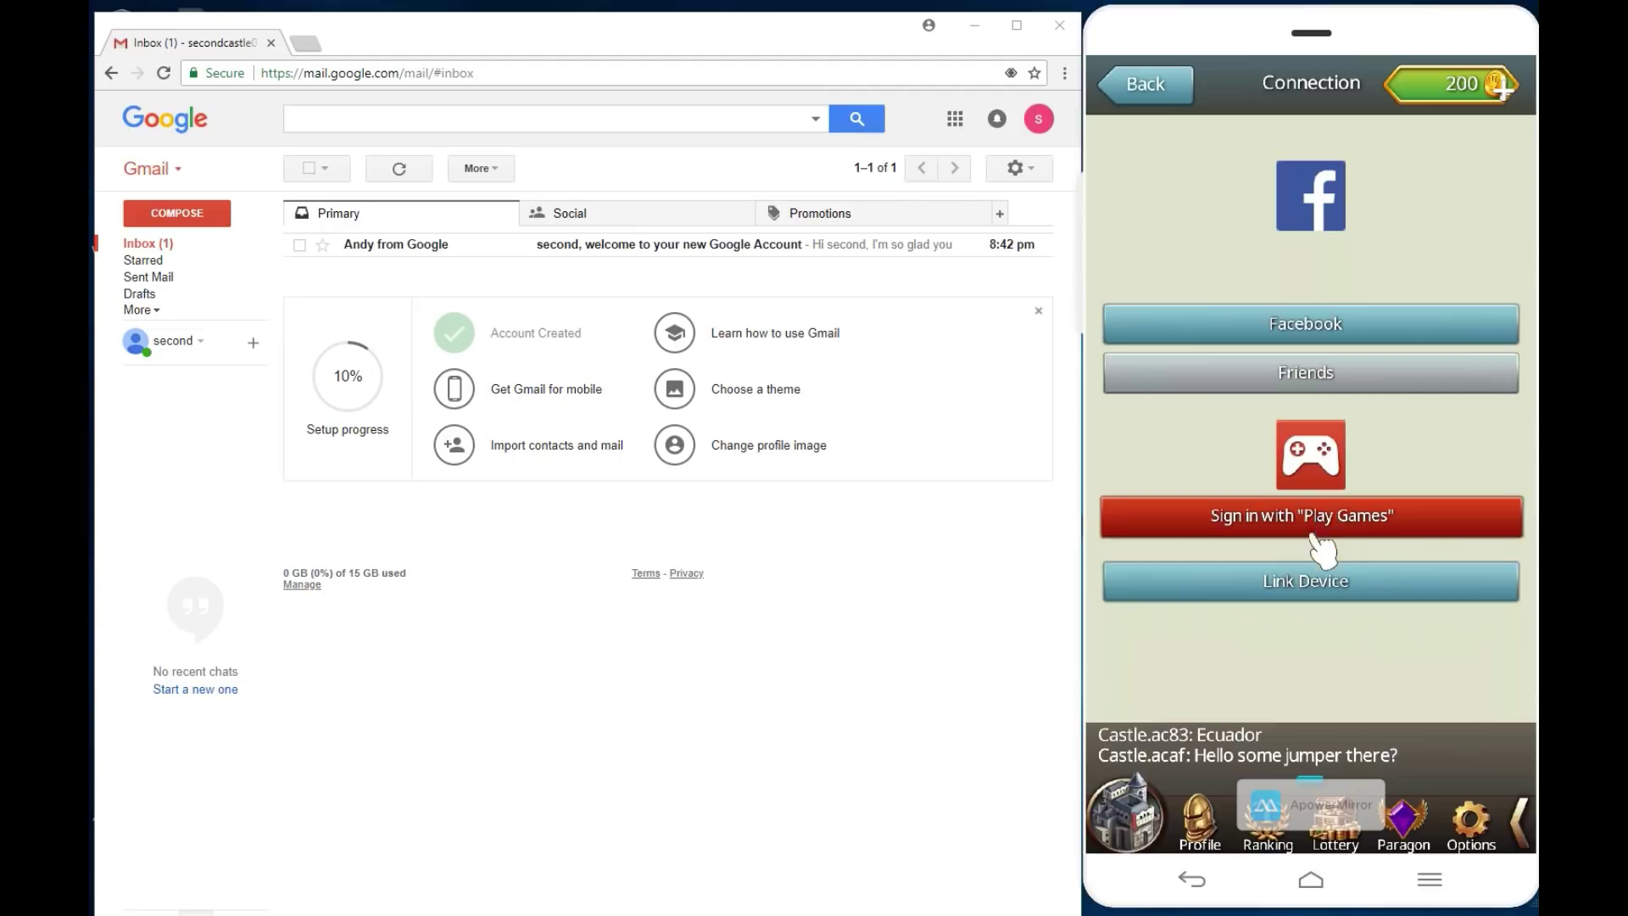
{"action": "left_click", "coordinate": [1297, 521]}
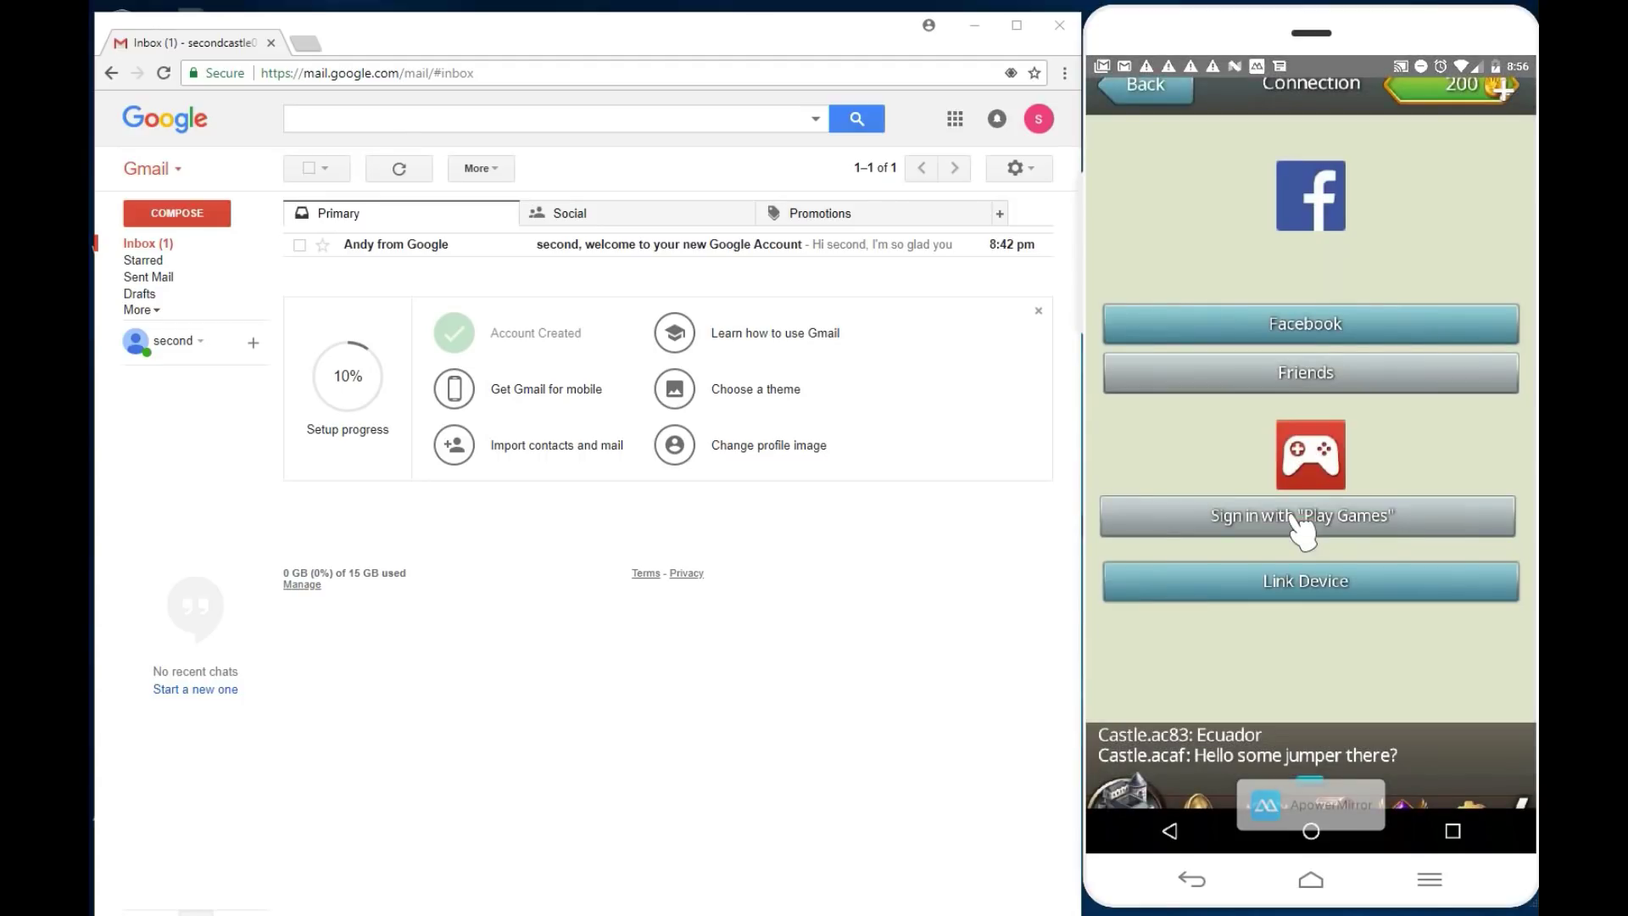
{"action": "left_click", "coordinate": [1288, 519]}
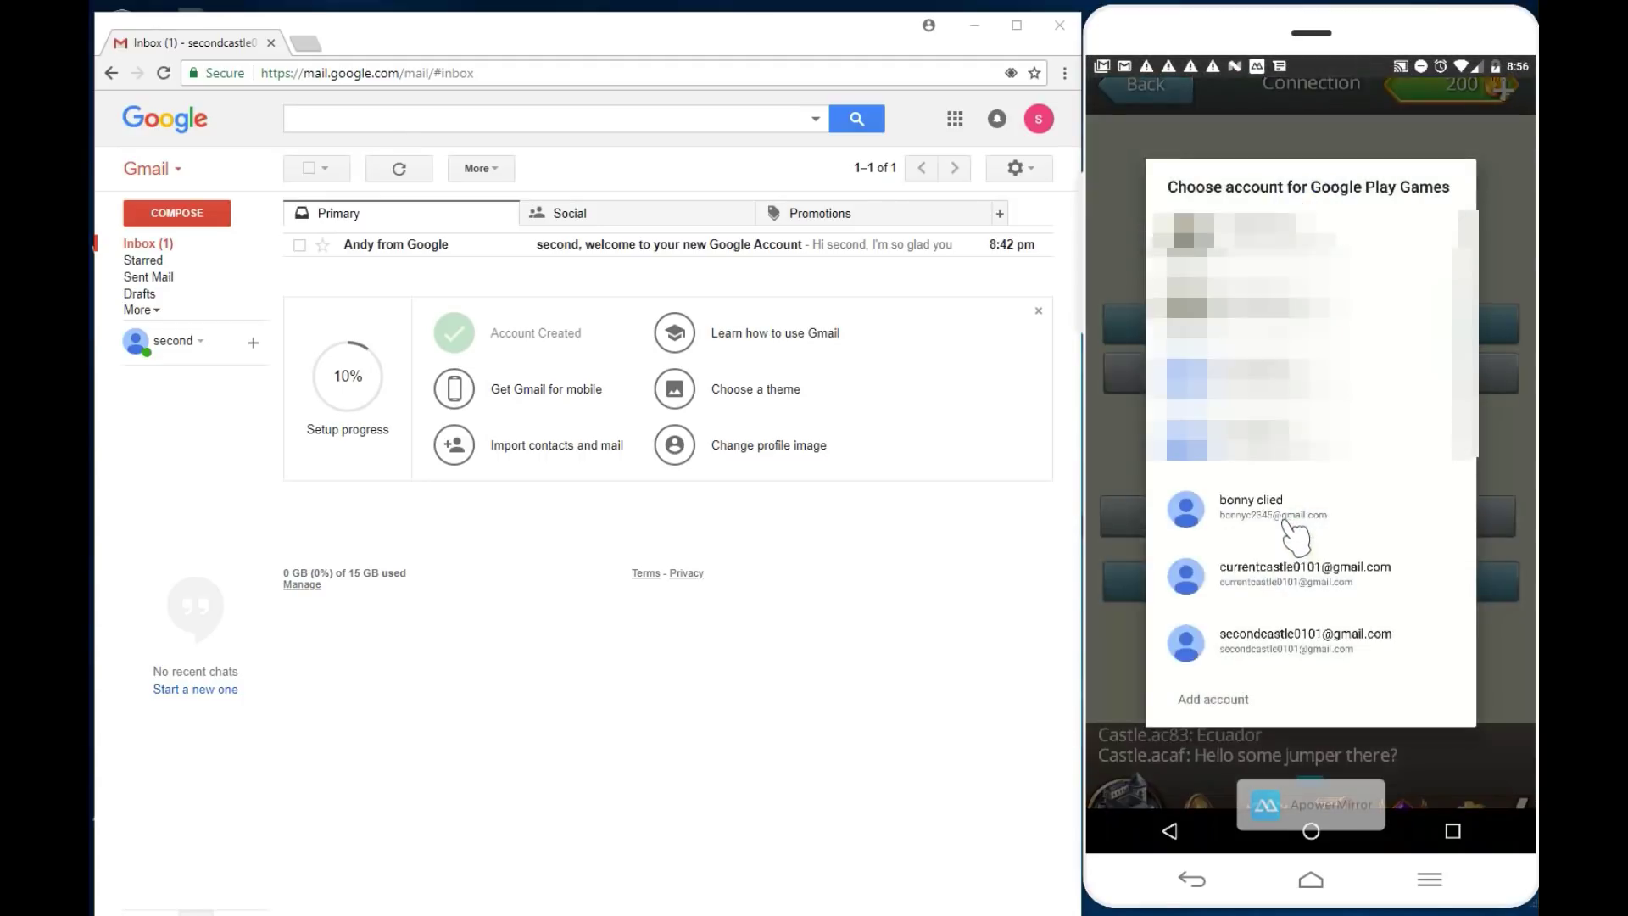
{"action": "left_click", "coordinate": [1288, 584]}
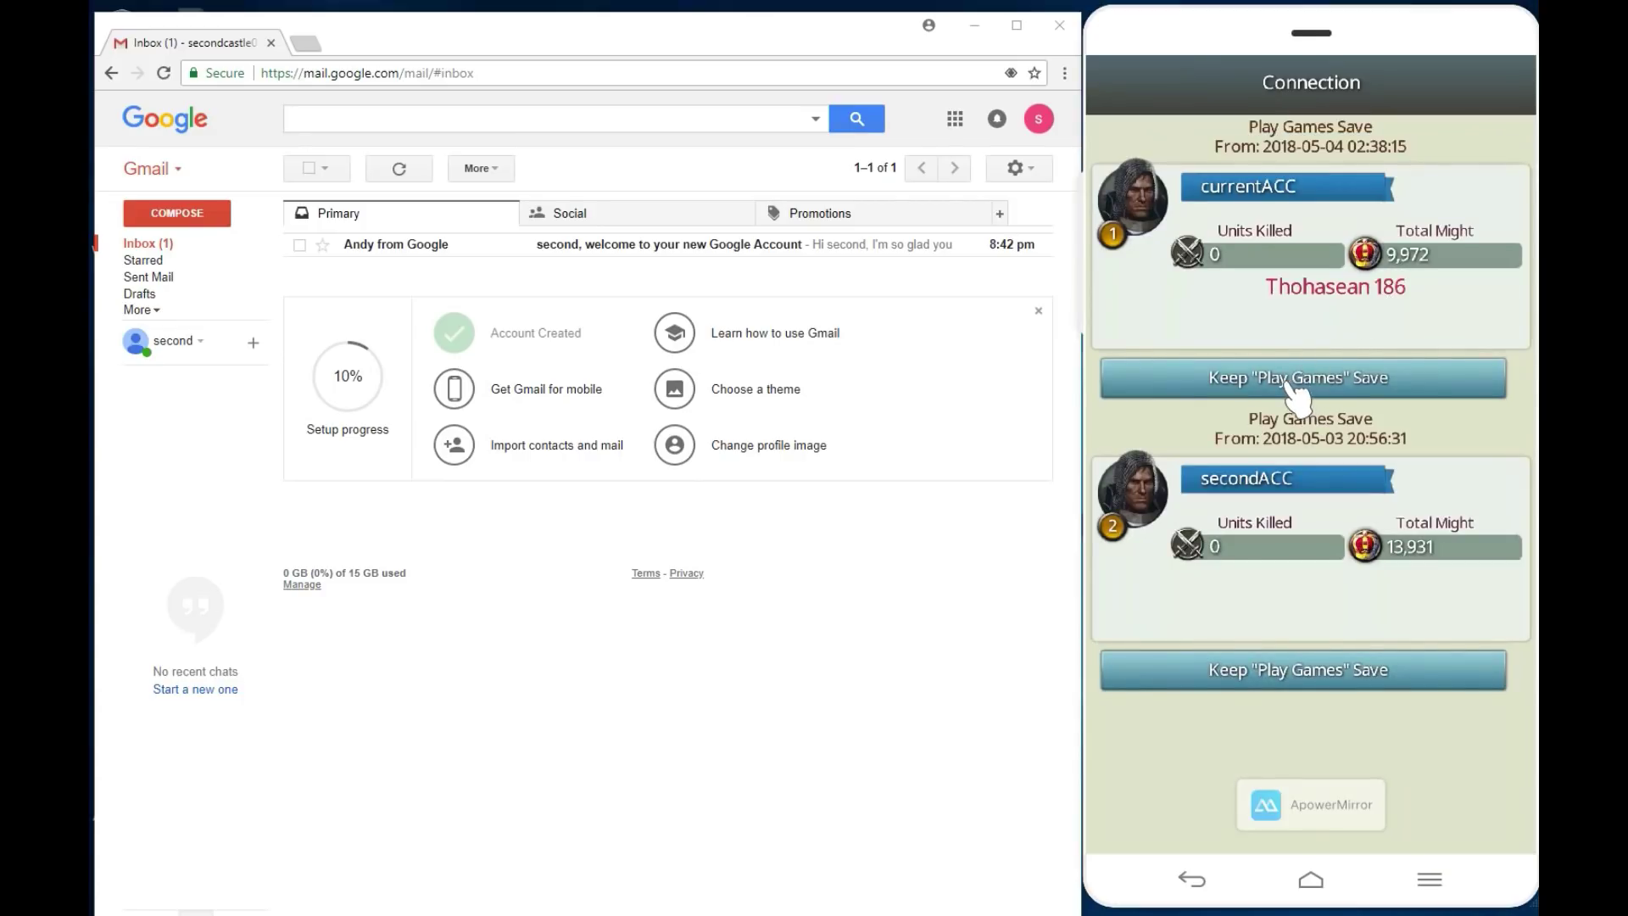
Step: Keep the currentACC save at Might 9,972, confirm the switch, and accept Device Linked
{"action": "left_click", "coordinate": [1287, 381]}
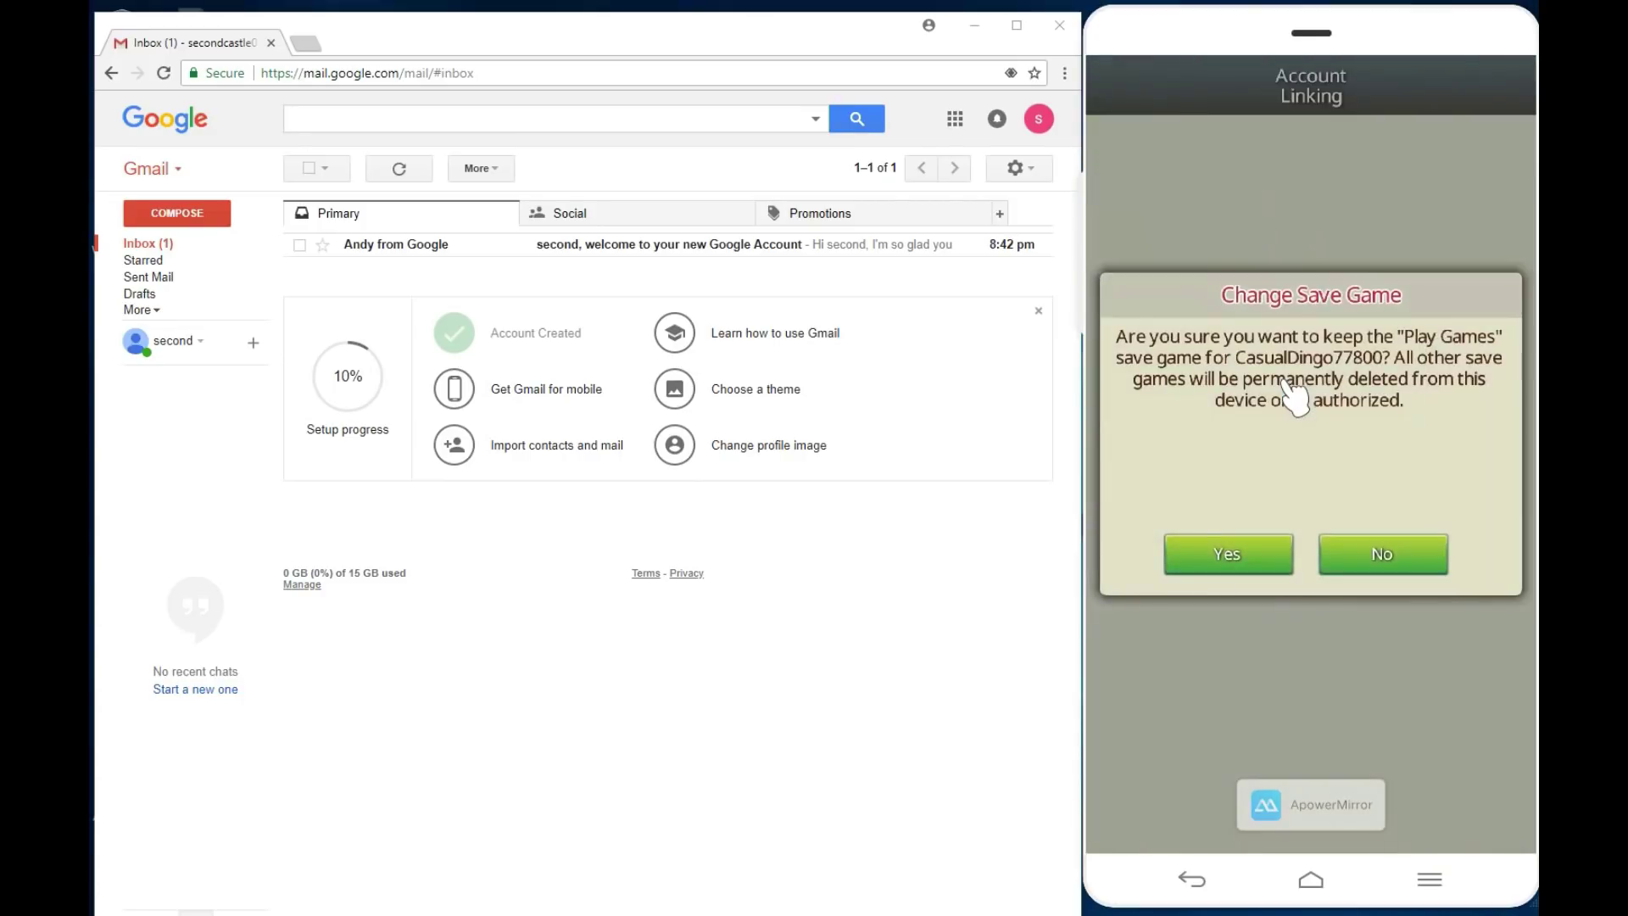
{"action": "left_click", "coordinate": [1231, 562]}
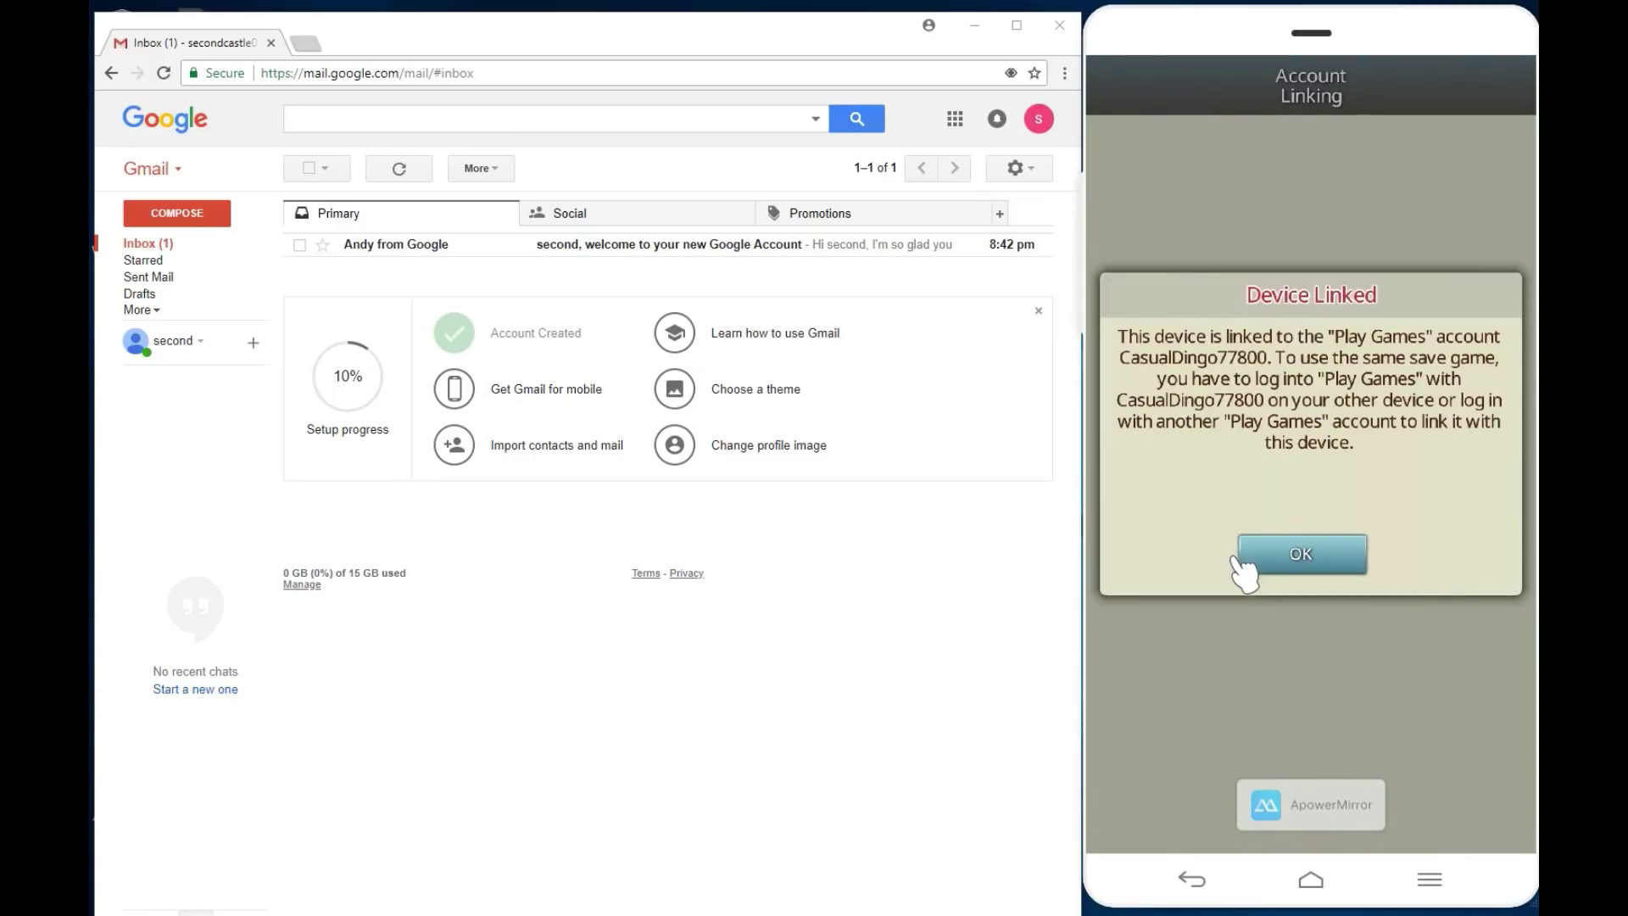
{"action": "left_click", "coordinate": [1296, 554]}
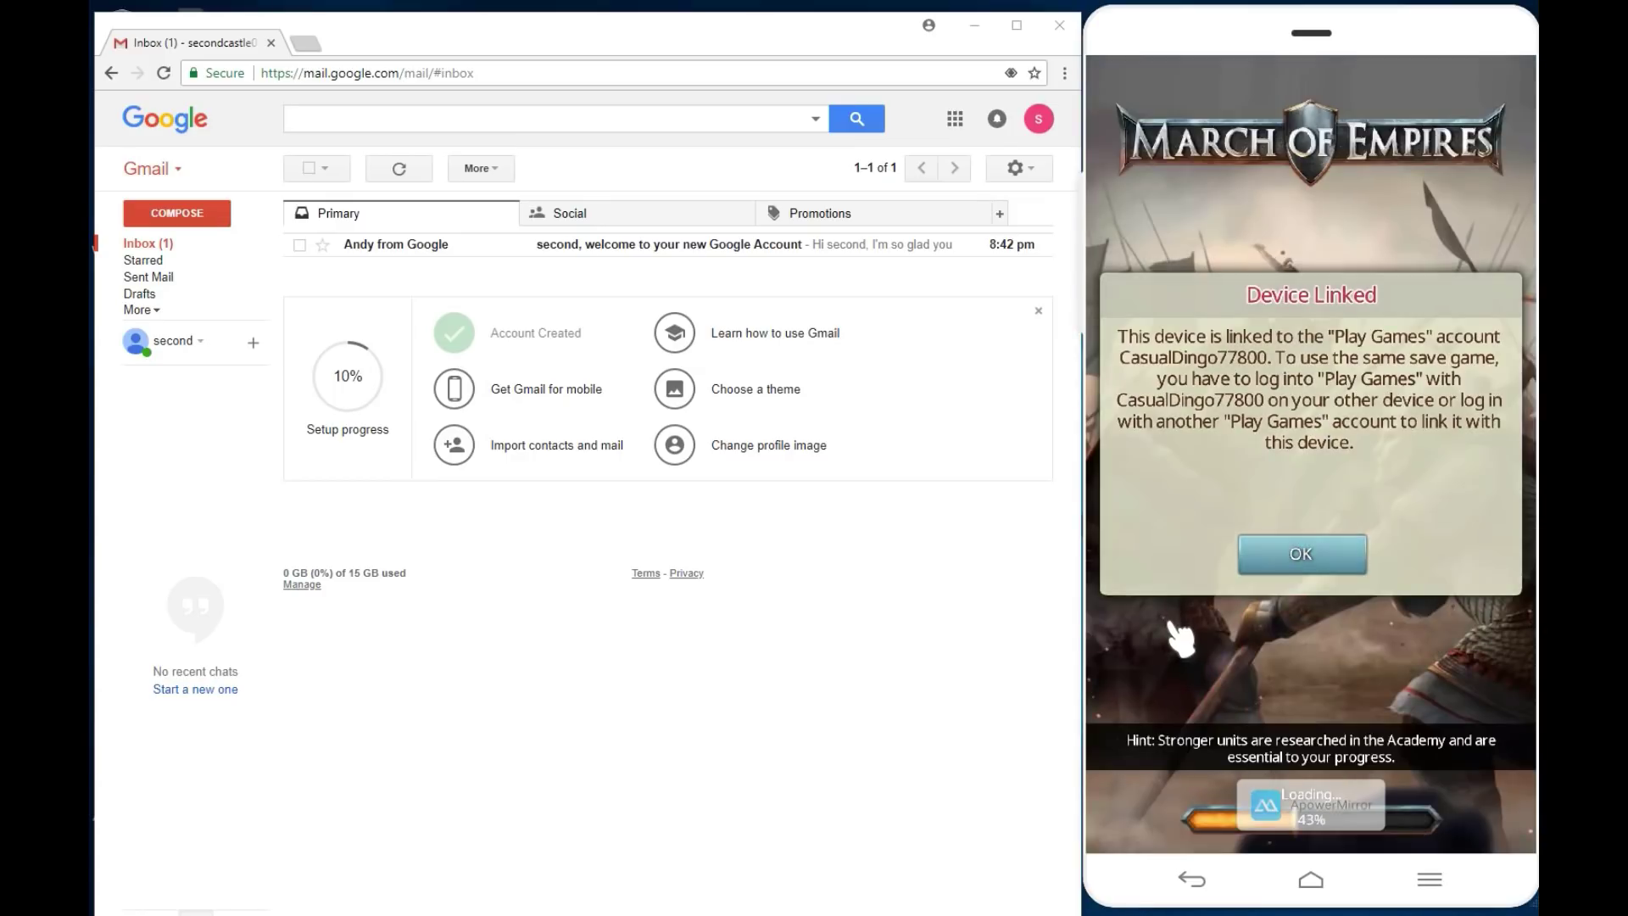
{"action": "left_click", "coordinate": [1156, 79]}
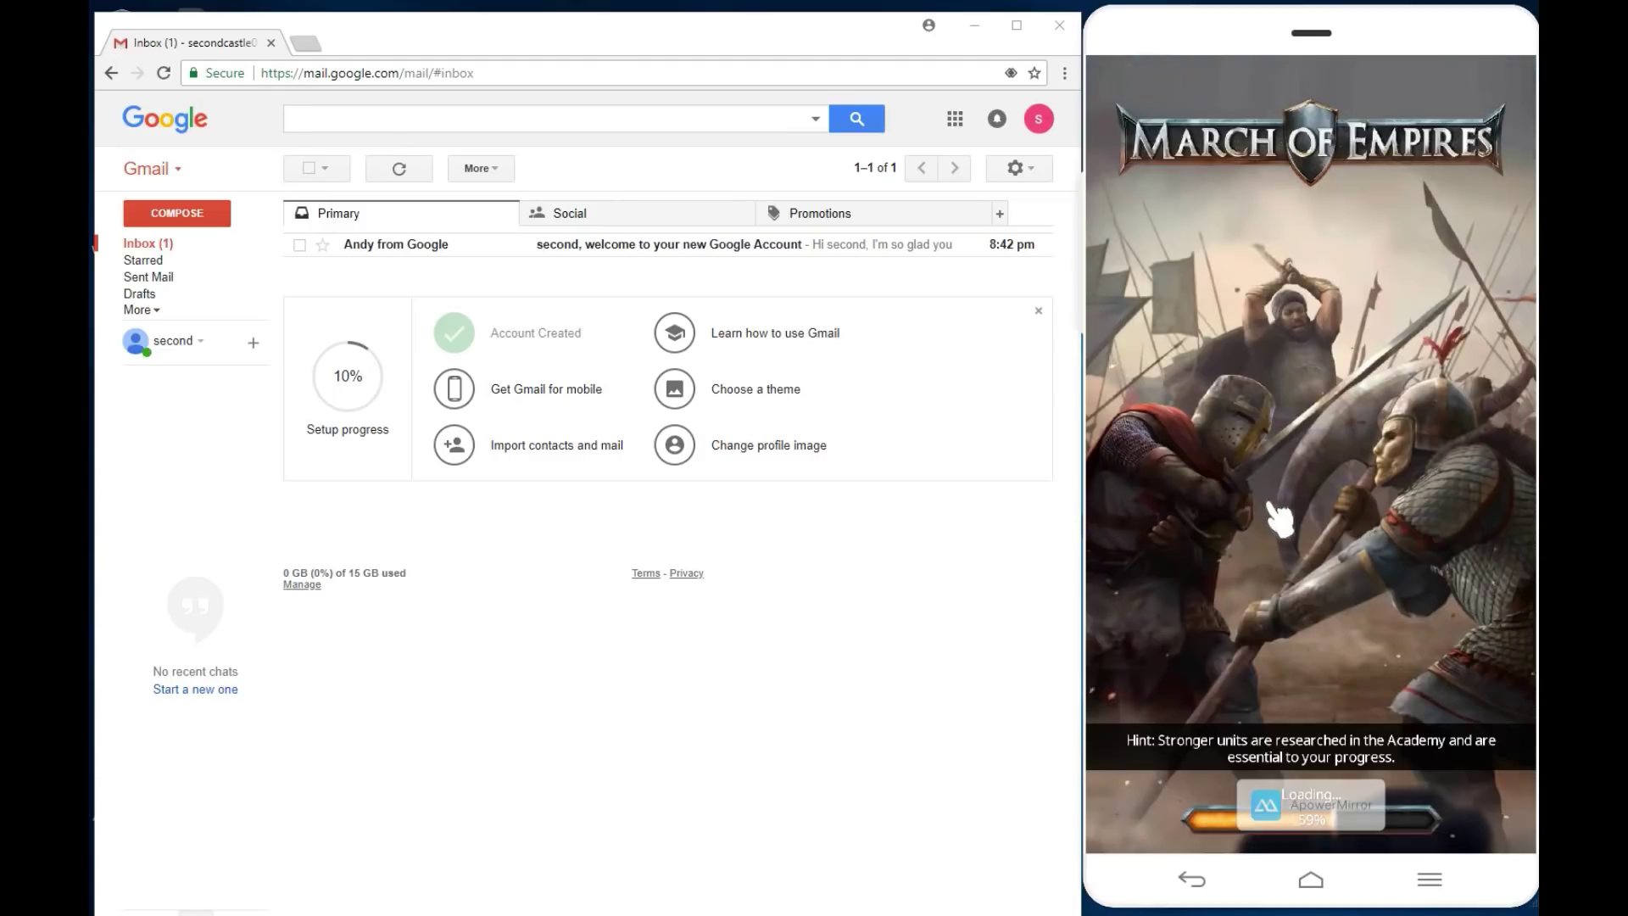